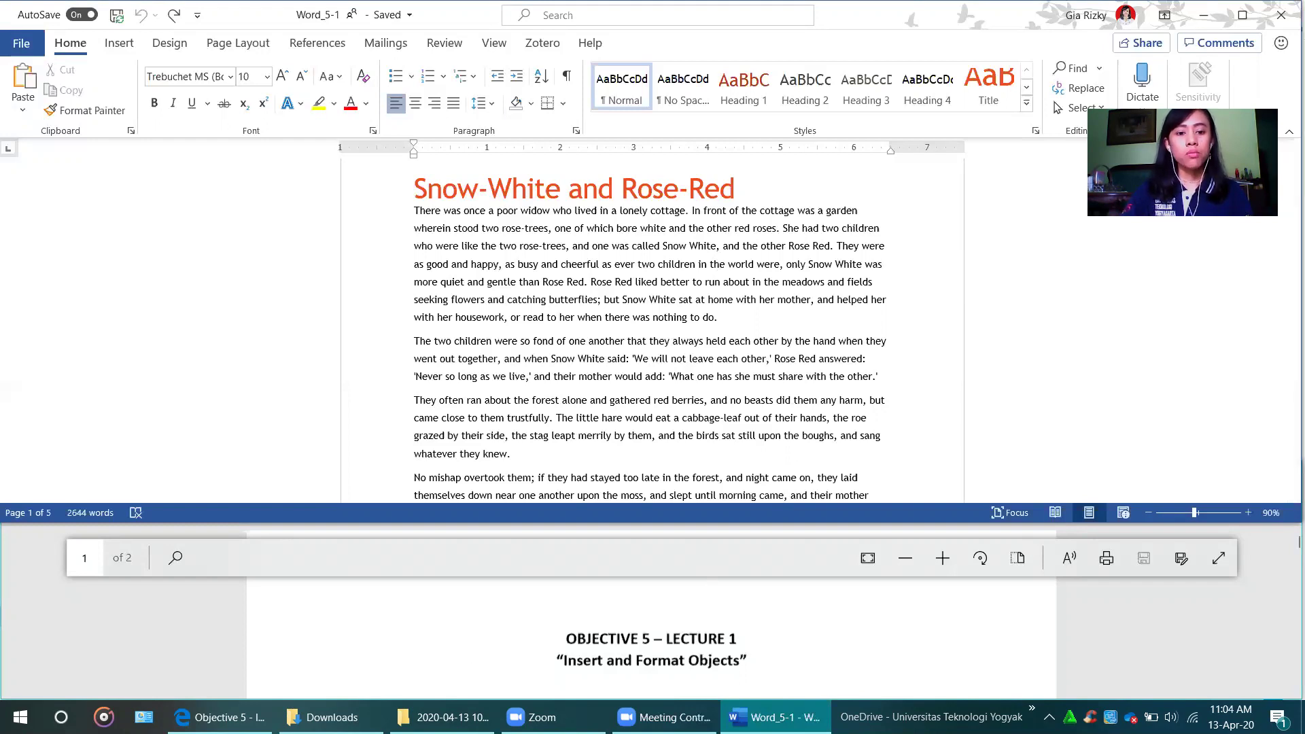
# Switch to File Explorer and browse to the Objective5 folder in MOS WORD 2013 to view its exercise files.
pyautogui.click(442, 718)
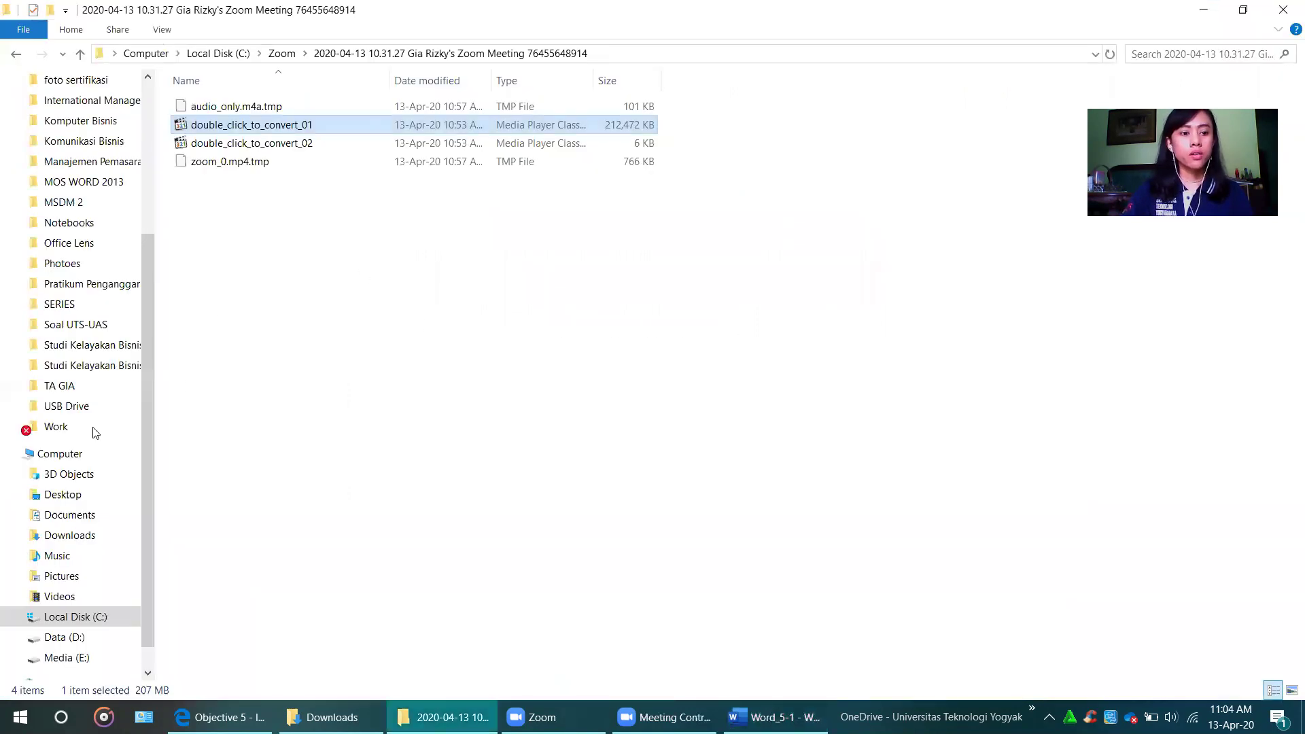
pyautogui.scroll(-1, 99, 426)
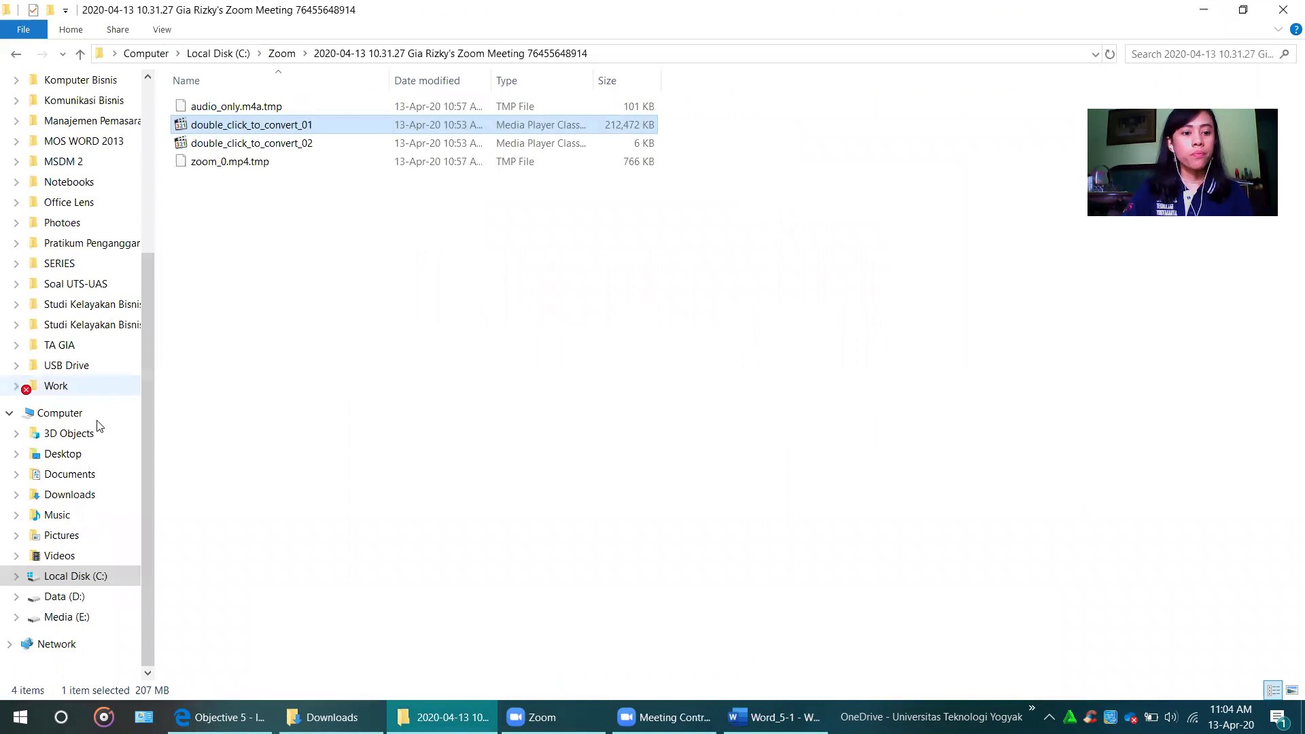
pyautogui.click(90, 143)
pyautogui.click(227, 107)
pyautogui.doubleClick(227, 107)
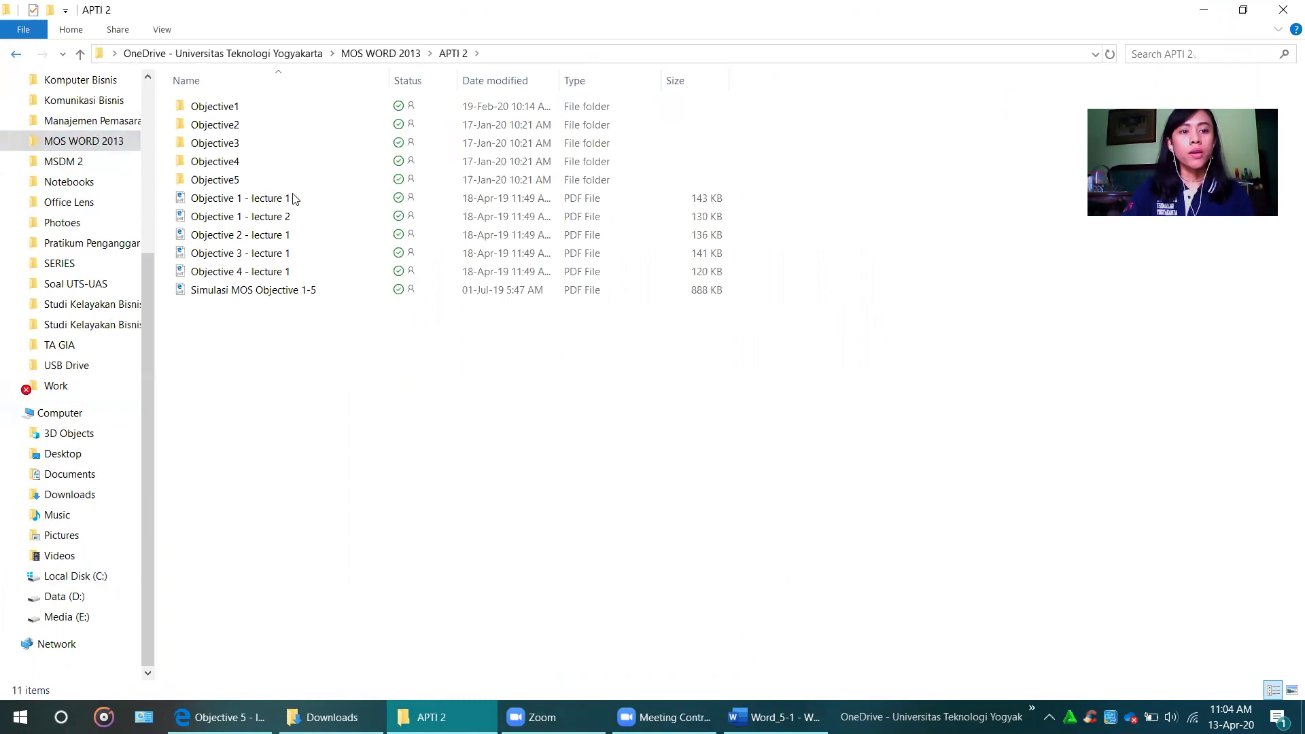
pyautogui.click(16, 54)
pyautogui.doubleClick(239, 221)
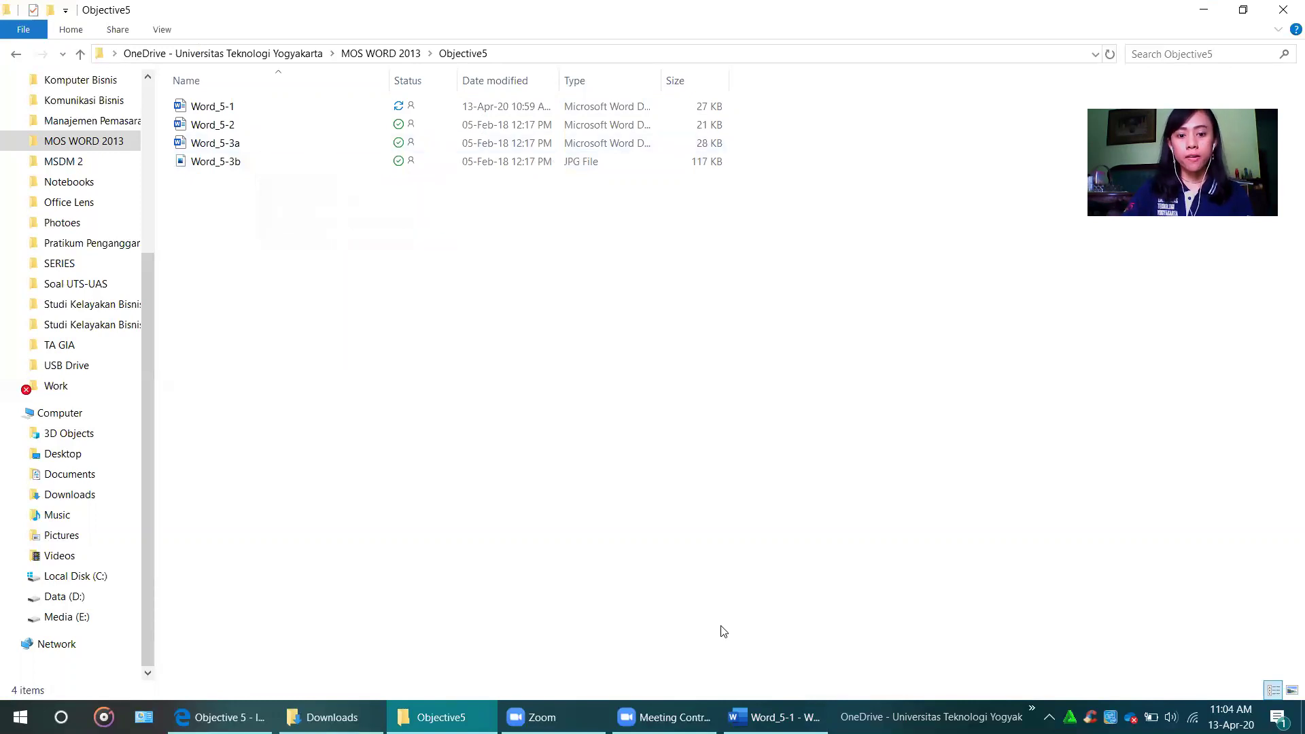
pyautogui.click(1200, 10)
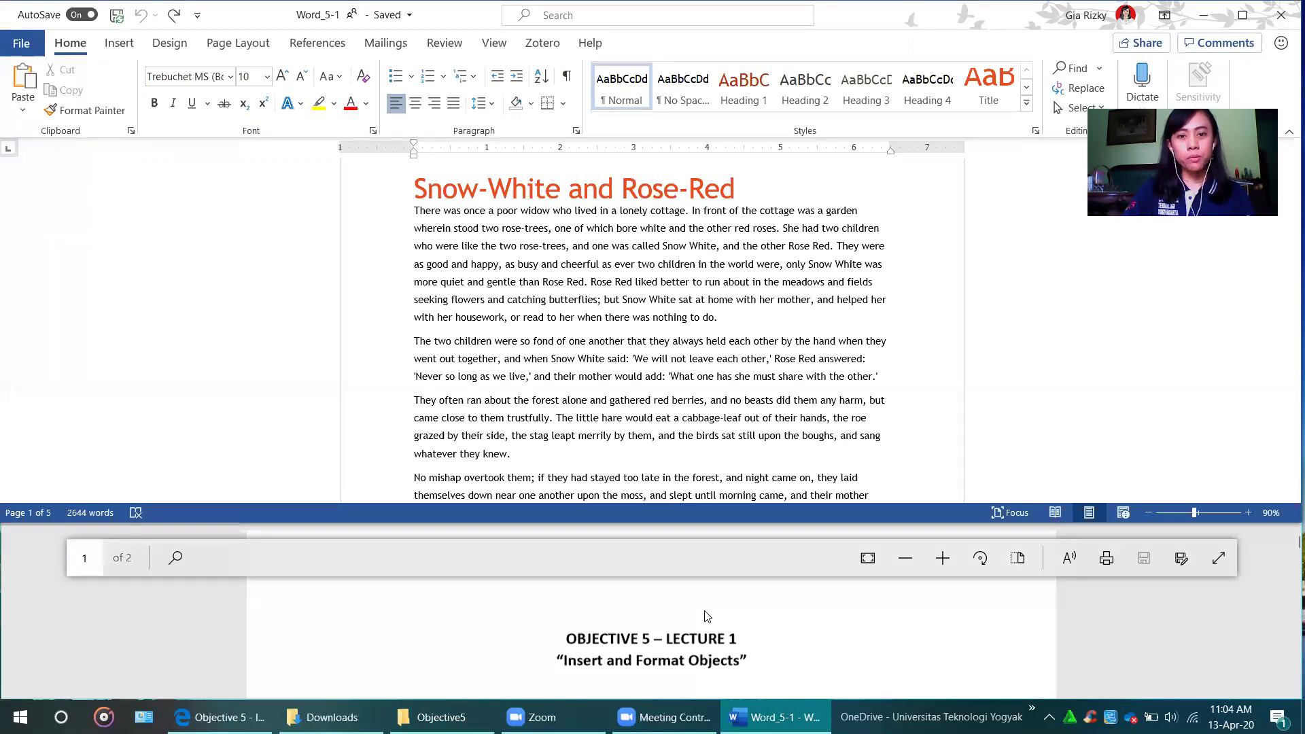
# Read the Task 1 – Inserting Text Box instructions in the lecture PDF, checking the placement, text box style and paragraph handling.
pyautogui.click(550, 246)
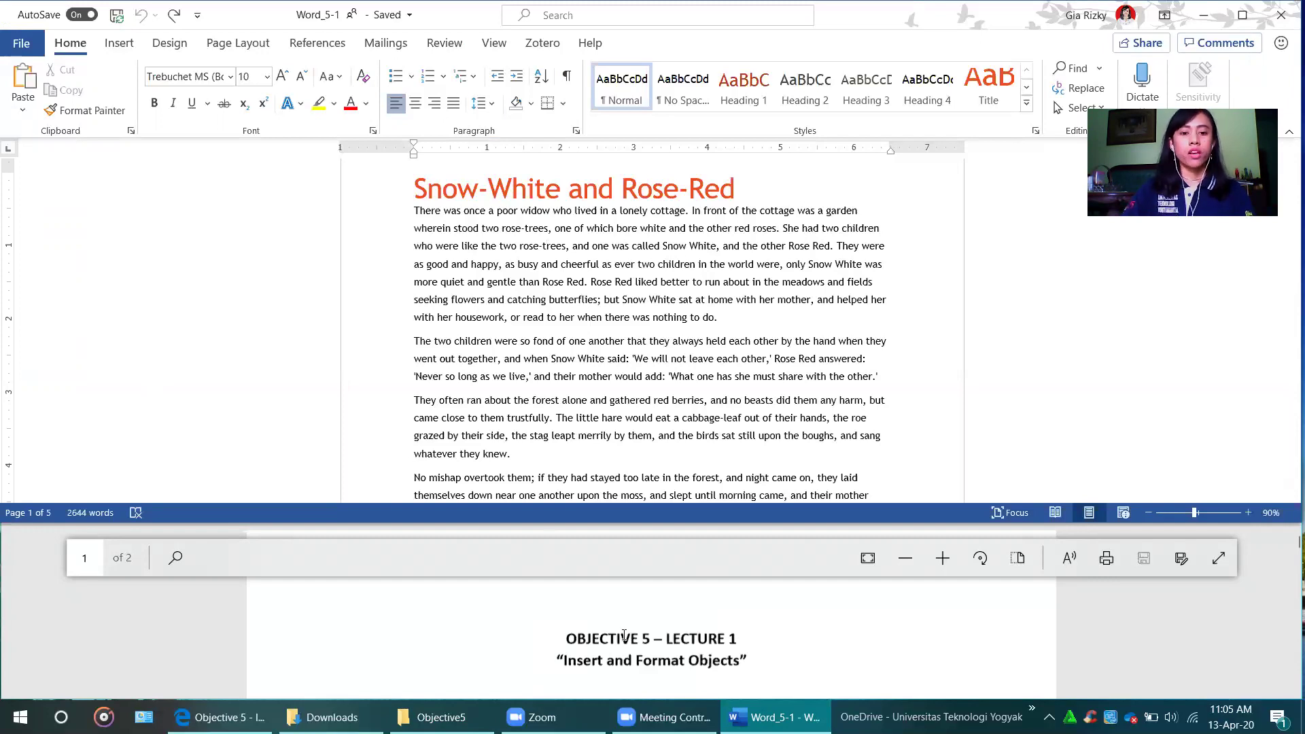
pyautogui.scroll(-1, 624, 634)
pyautogui.scroll(-1, 624, 634)
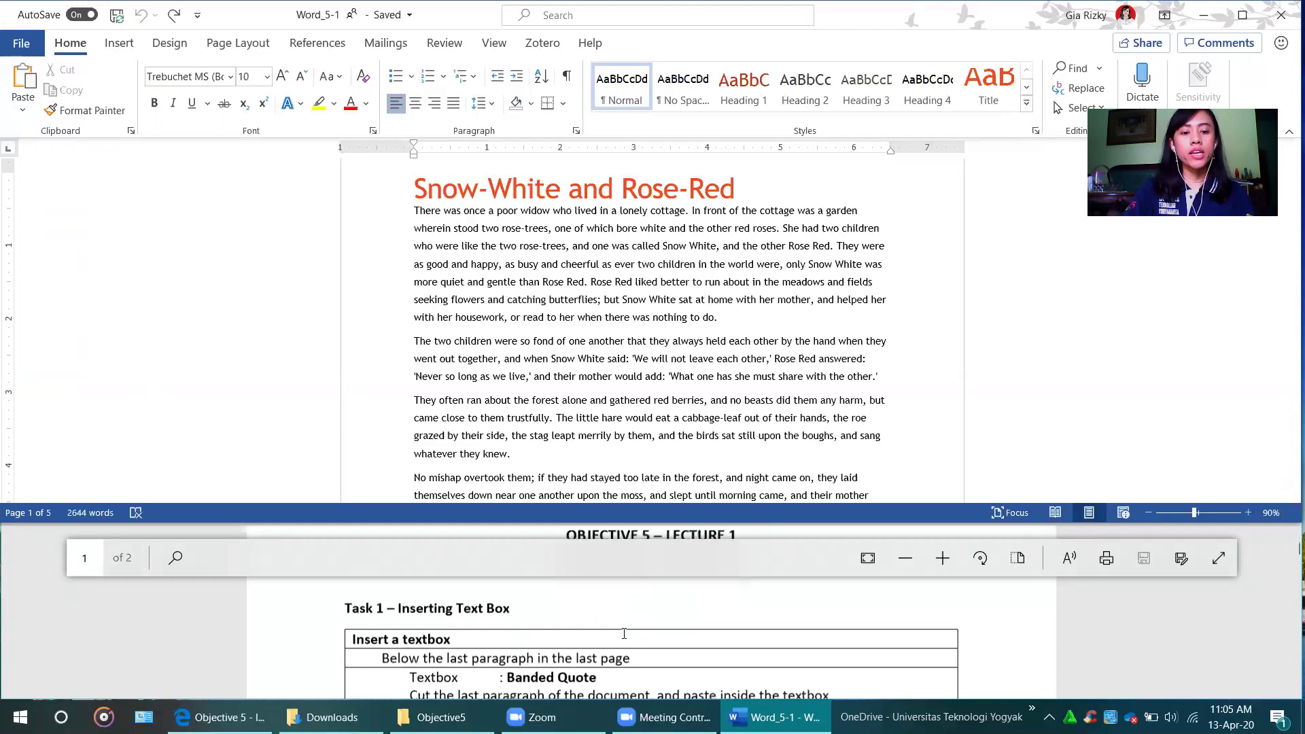
pyautogui.scroll(-1, 624, 633)
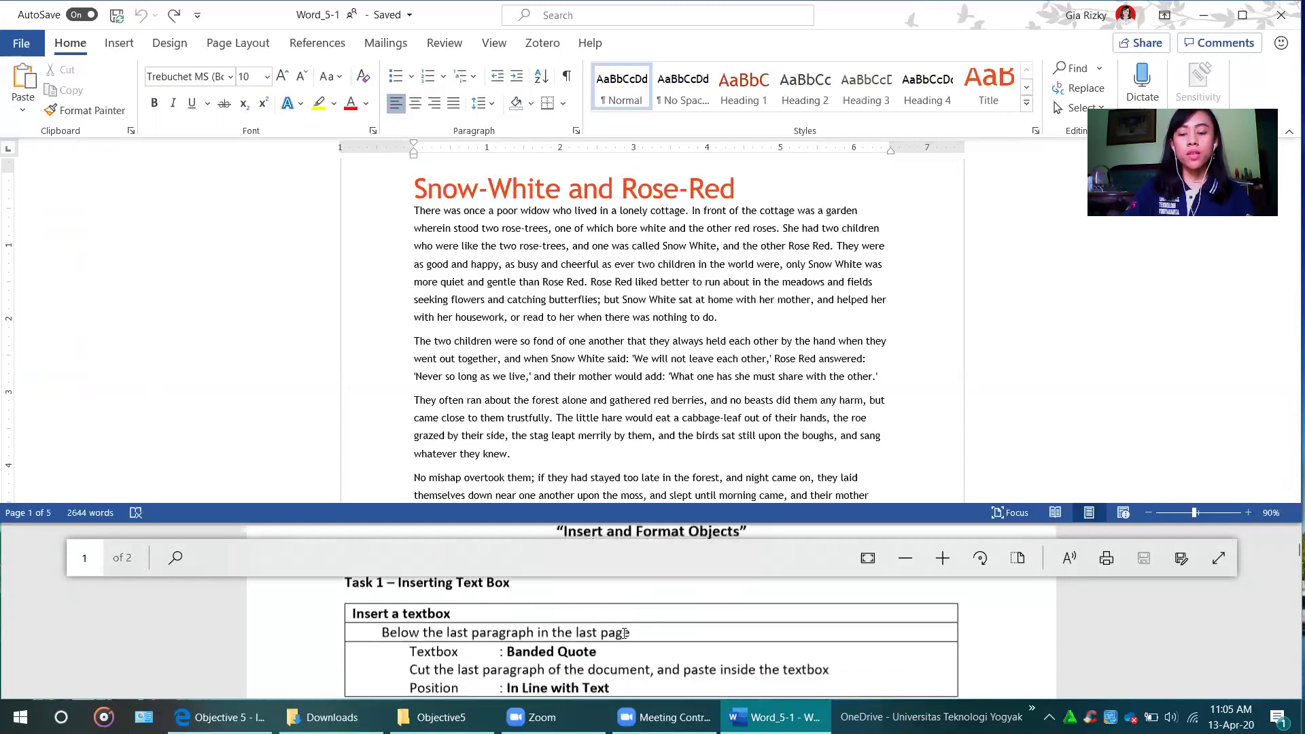
pyautogui.click(1001, 617)
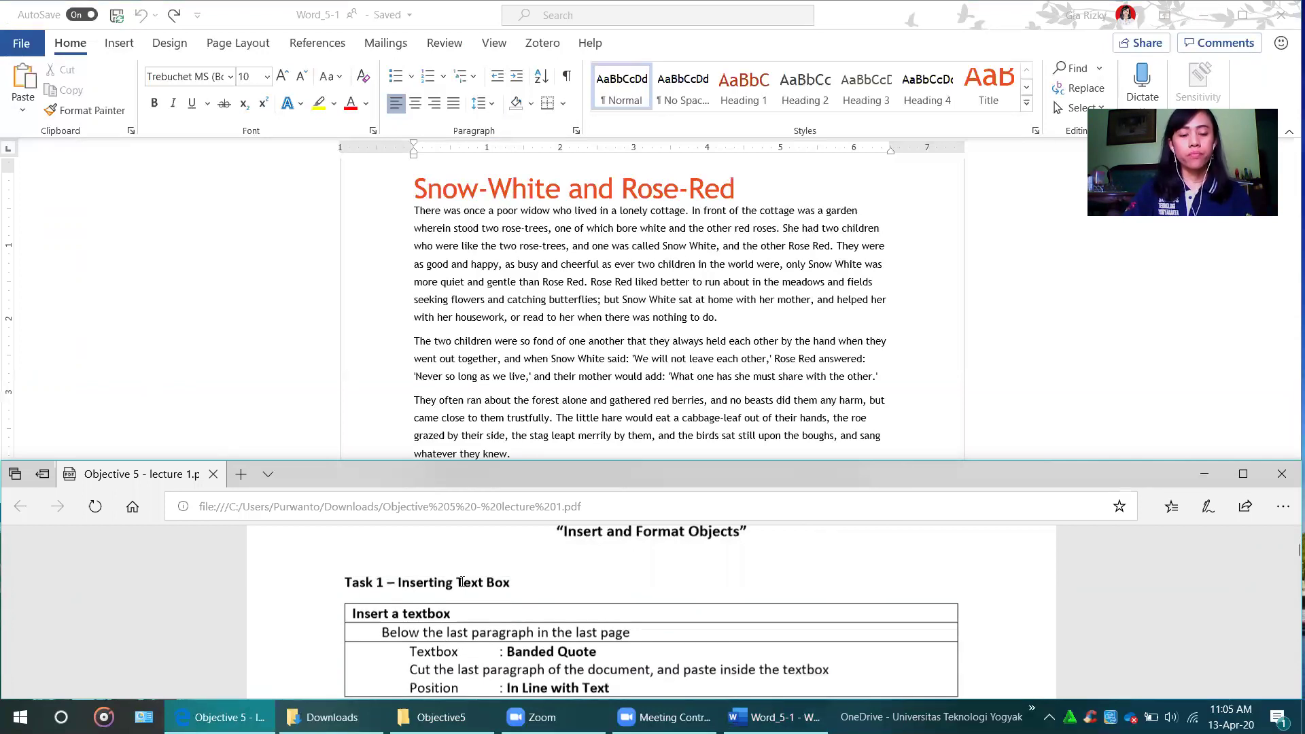
pyautogui.moveTo(353, 614); pyautogui.dragTo(459, 620)
pyautogui.click(391, 626)
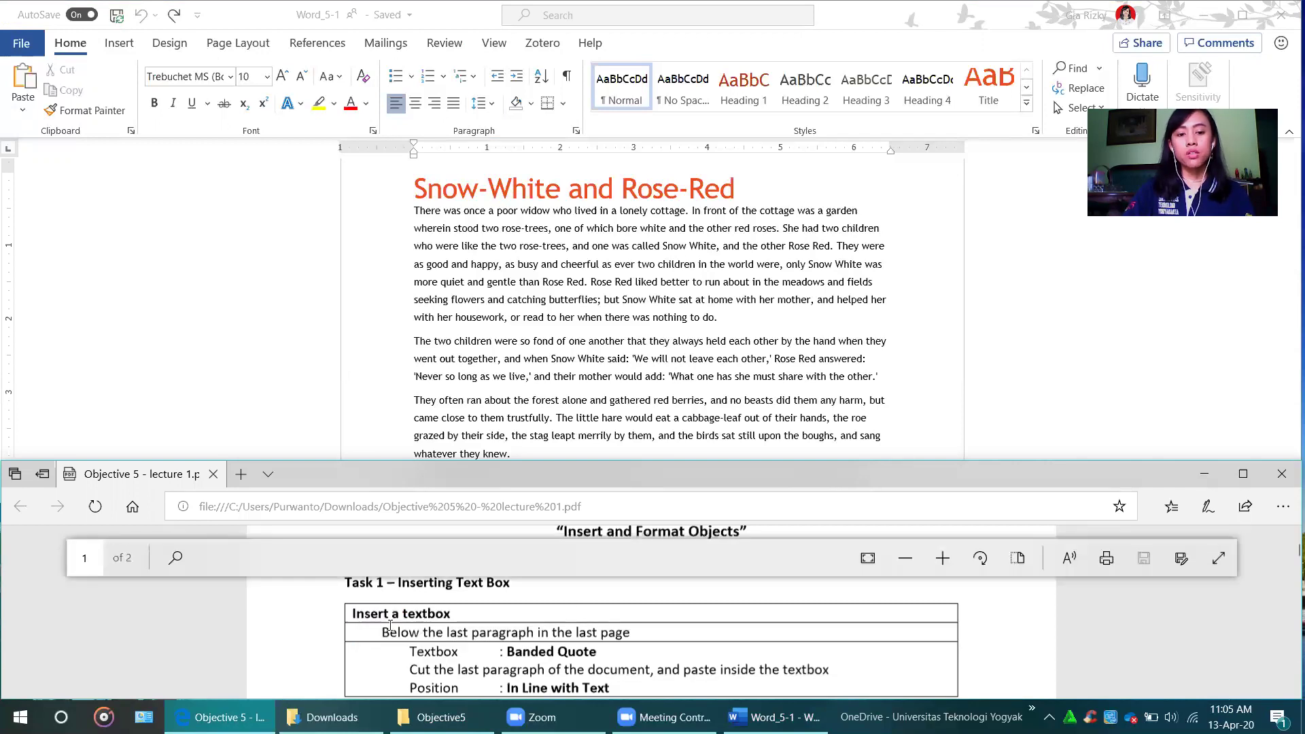
pyautogui.moveTo(378, 631); pyautogui.dragTo(692, 625)
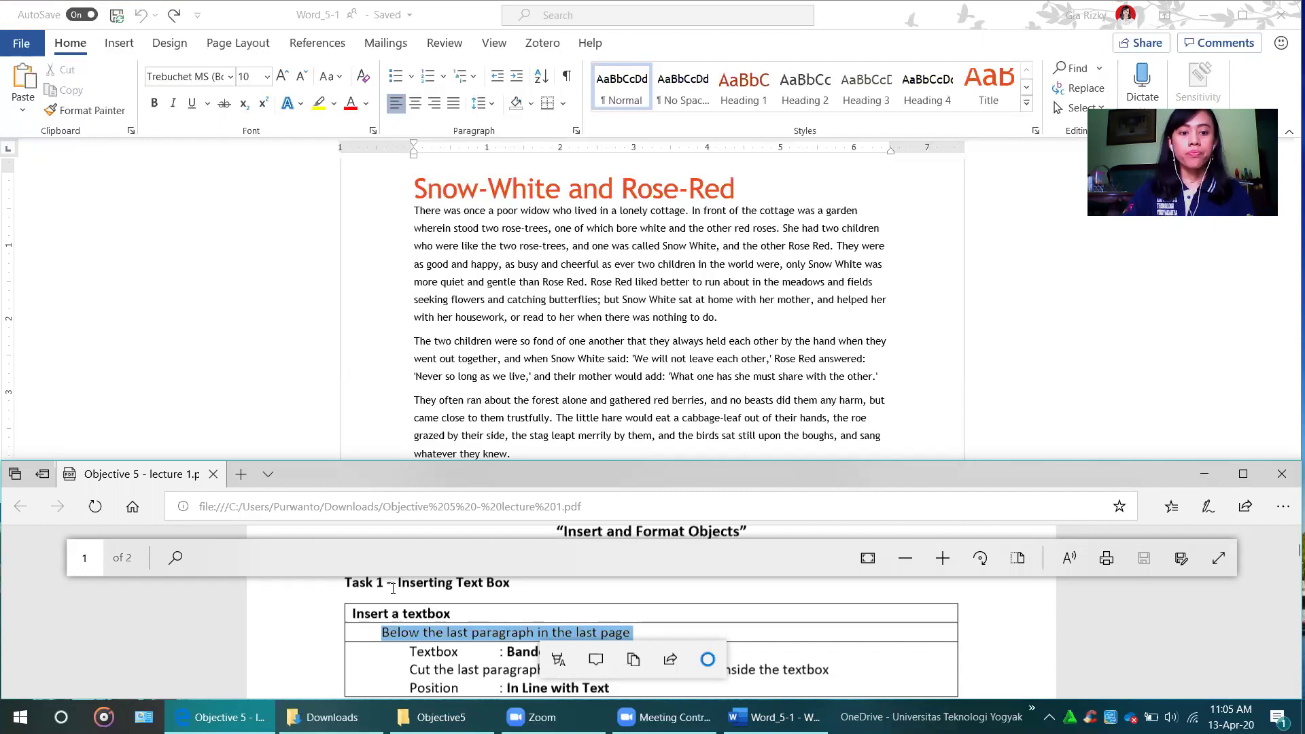
pyautogui.click(446, 653)
pyautogui.moveTo(446, 653); pyautogui.dragTo(619, 654)
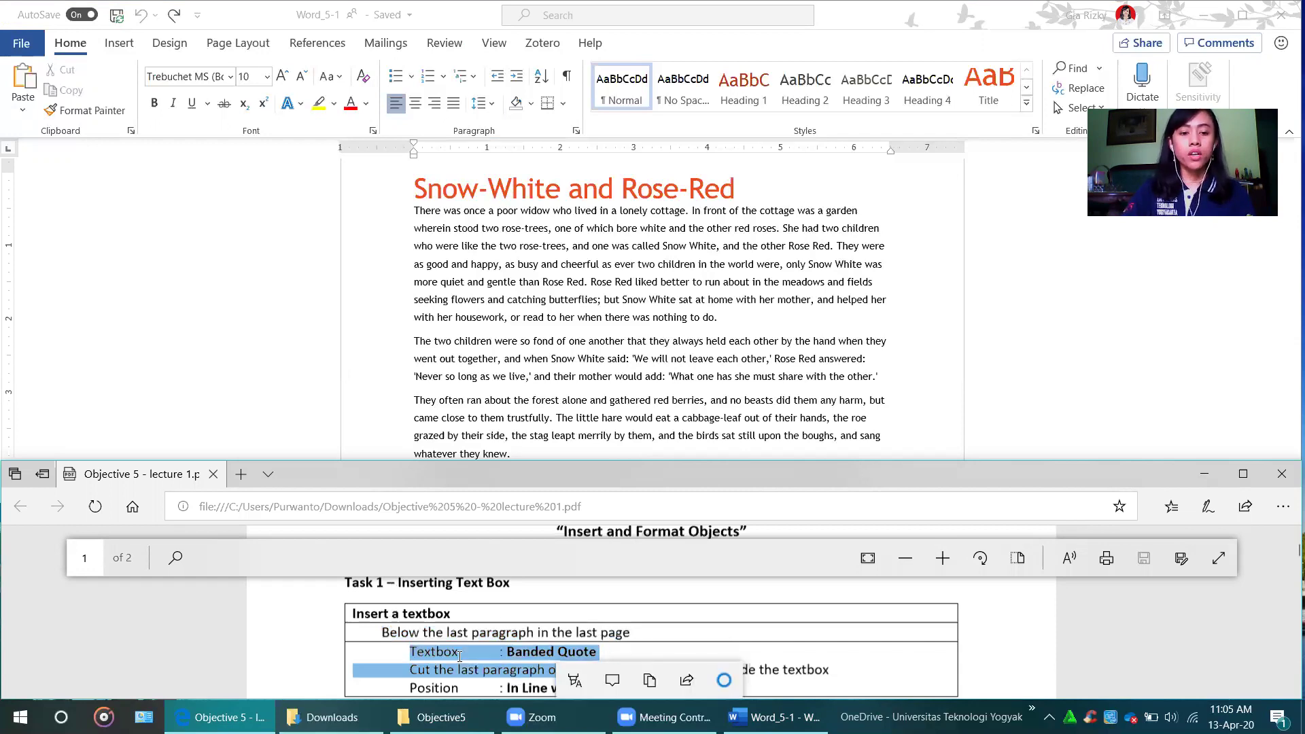
pyautogui.click(420, 672)
pyautogui.moveTo(410, 671); pyautogui.dragTo(836, 668)
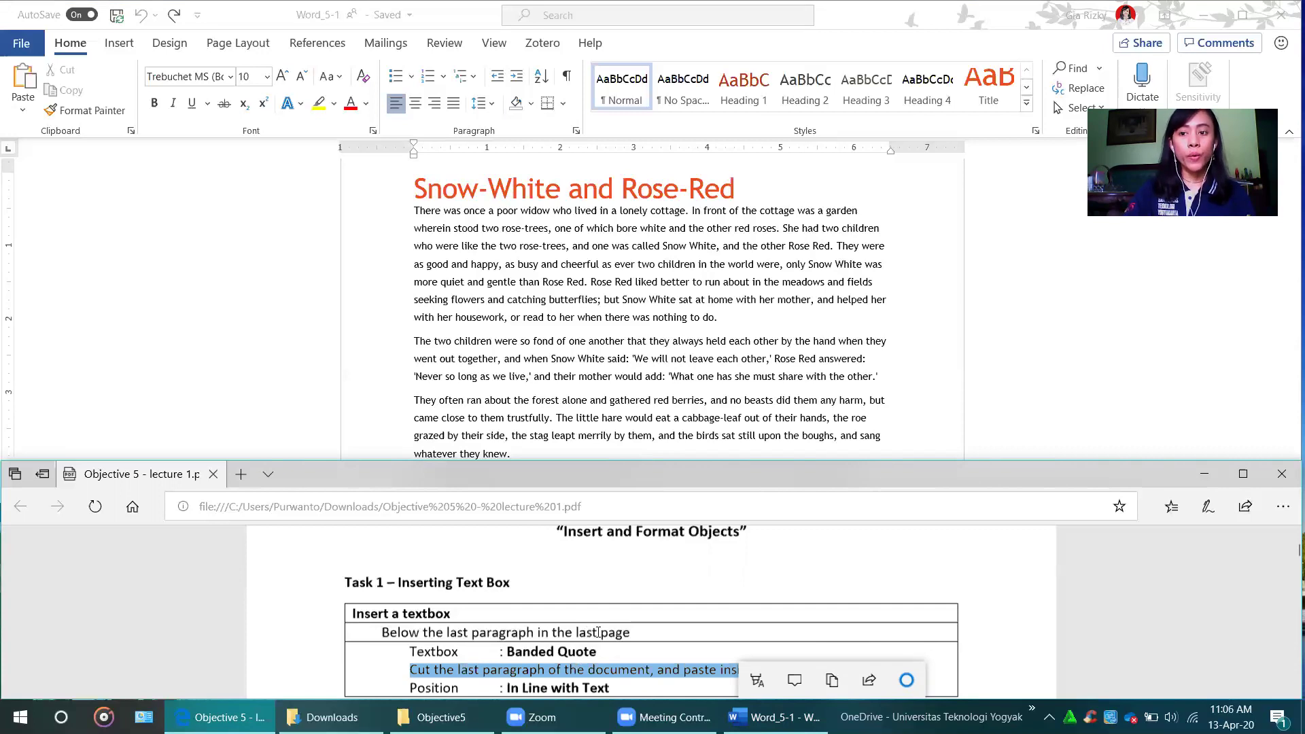
pyautogui.click(678, 667)
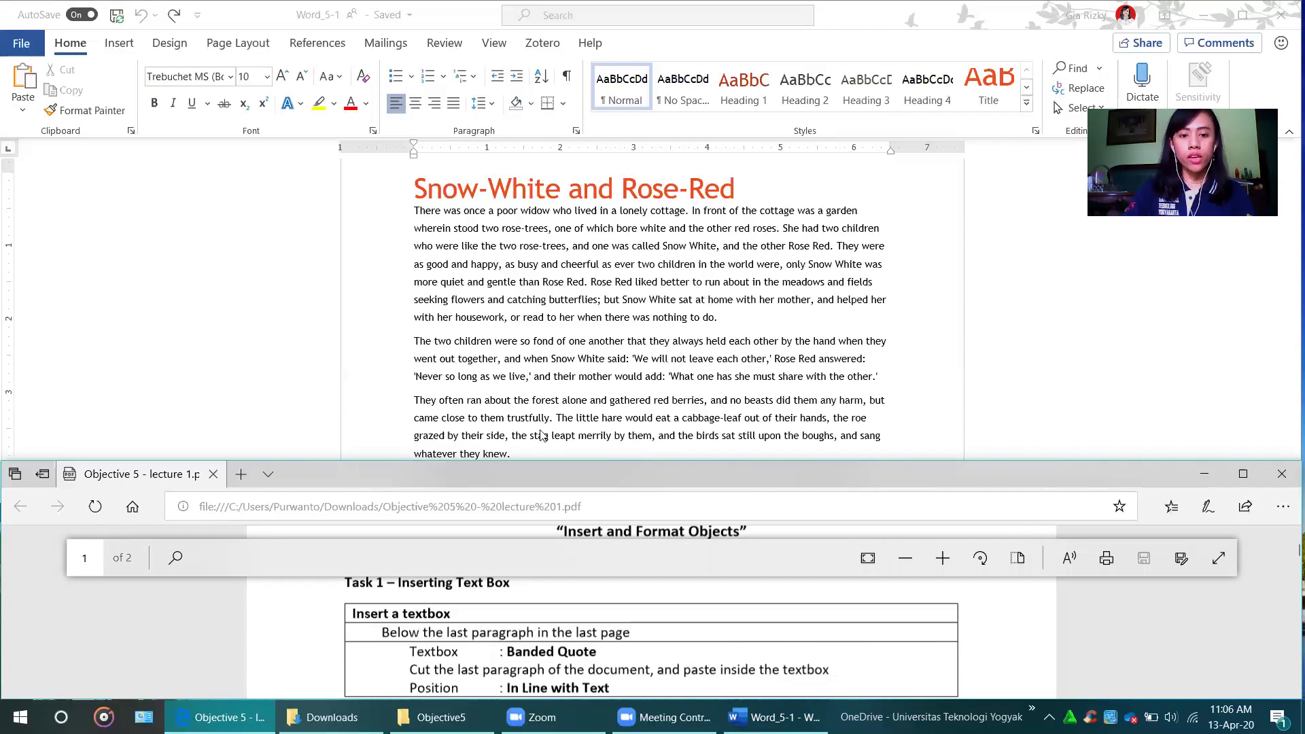
# Add an empty paragraph below the last paragraph on the final page of the Word_5-1 document.
pyautogui.click(550, 355)
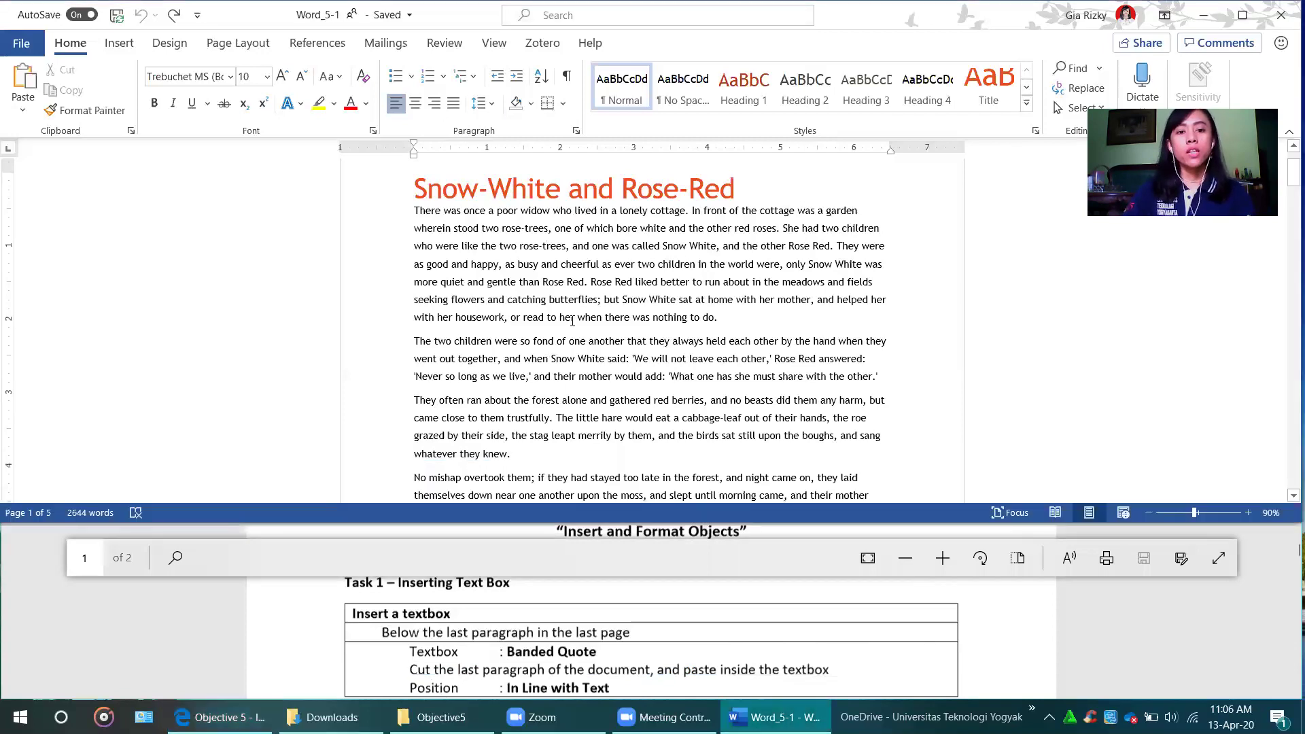
pyautogui.scroll(-15, 572, 320)
pyautogui.scroll(-15, 573, 320)
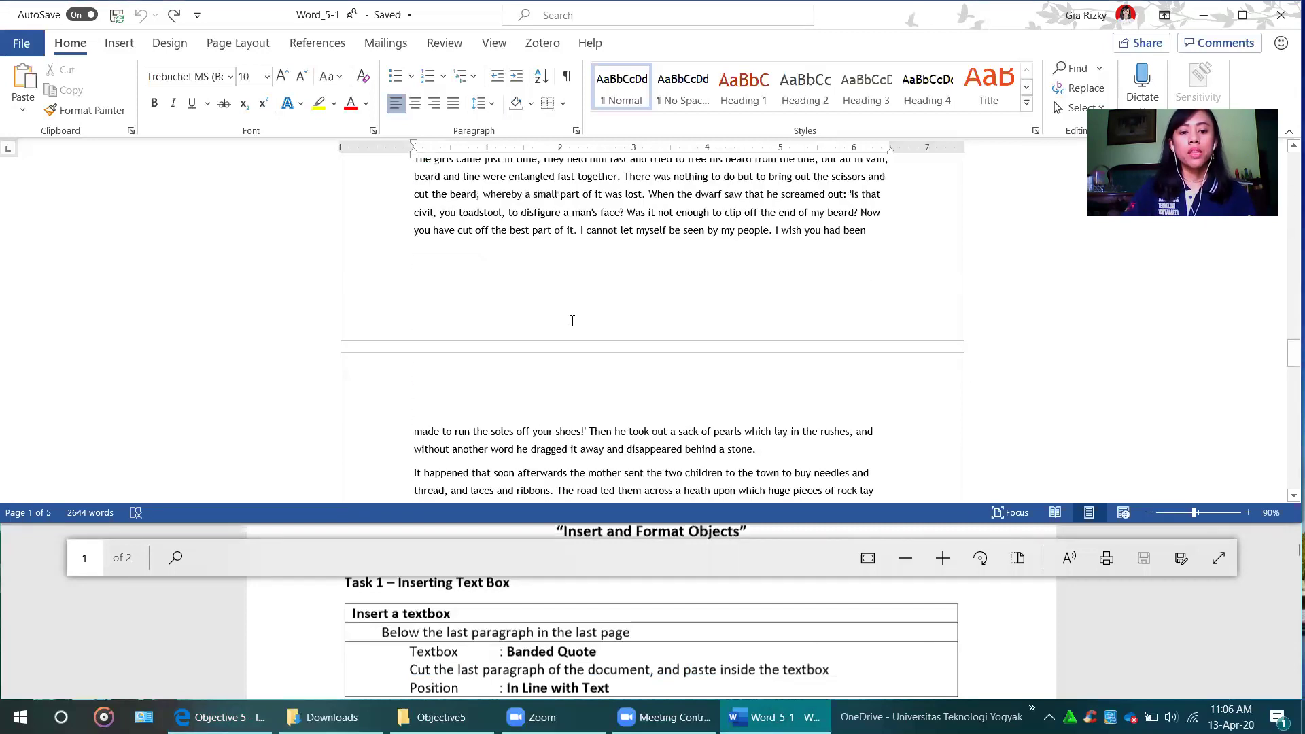
pyautogui.scroll(-3, 572, 320)
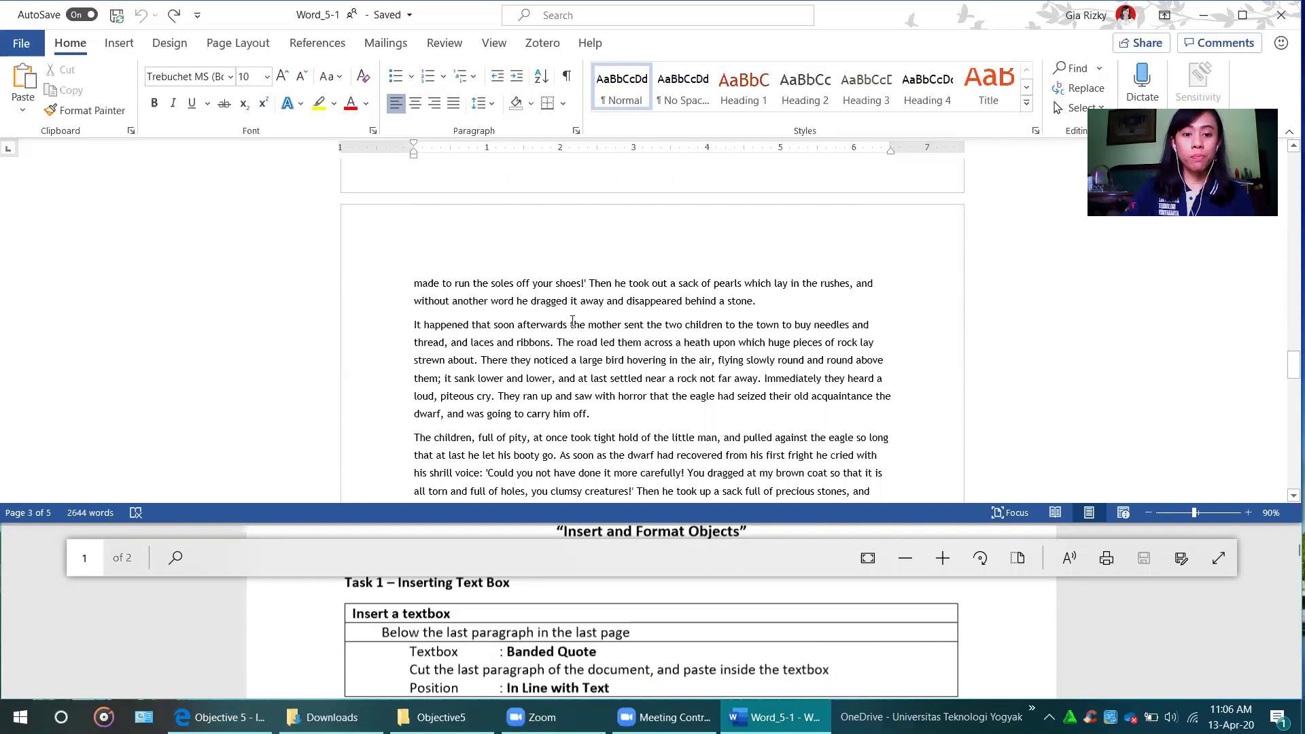
pyautogui.scroll(-15, 572, 320)
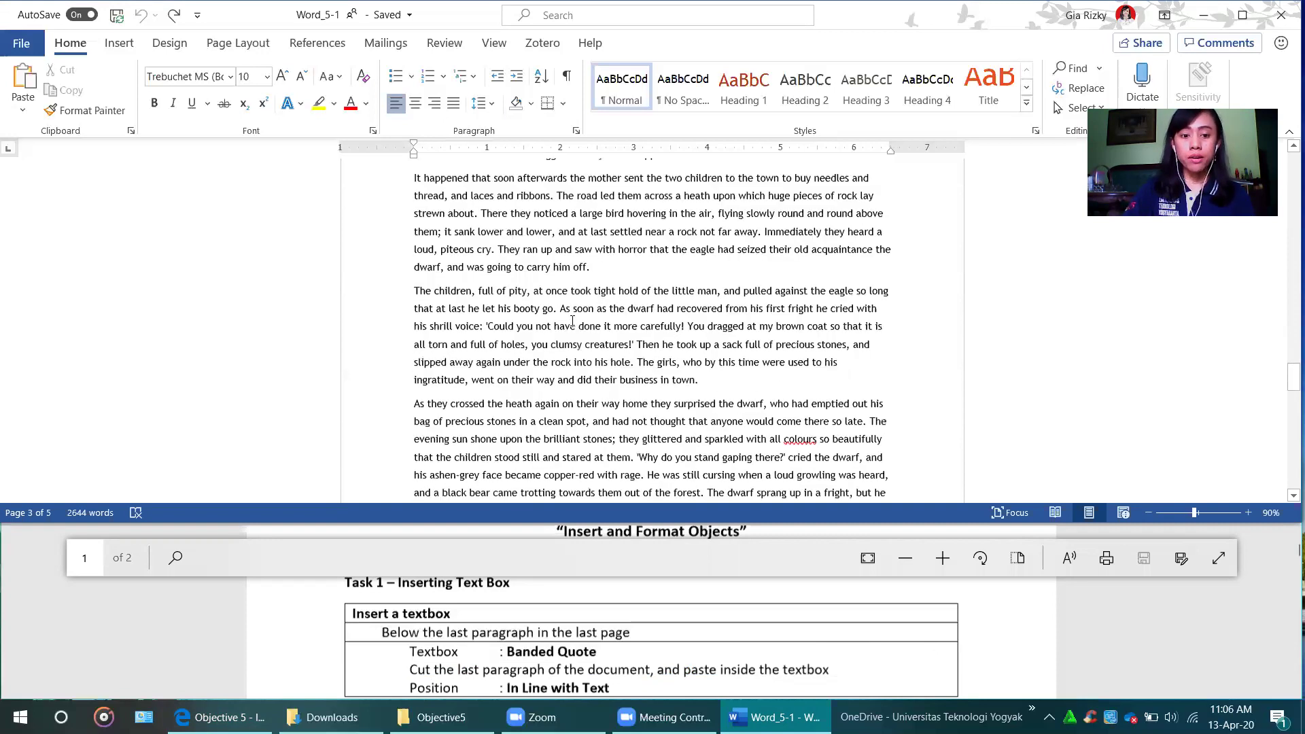
pyautogui.scroll(-2, 570, 321)
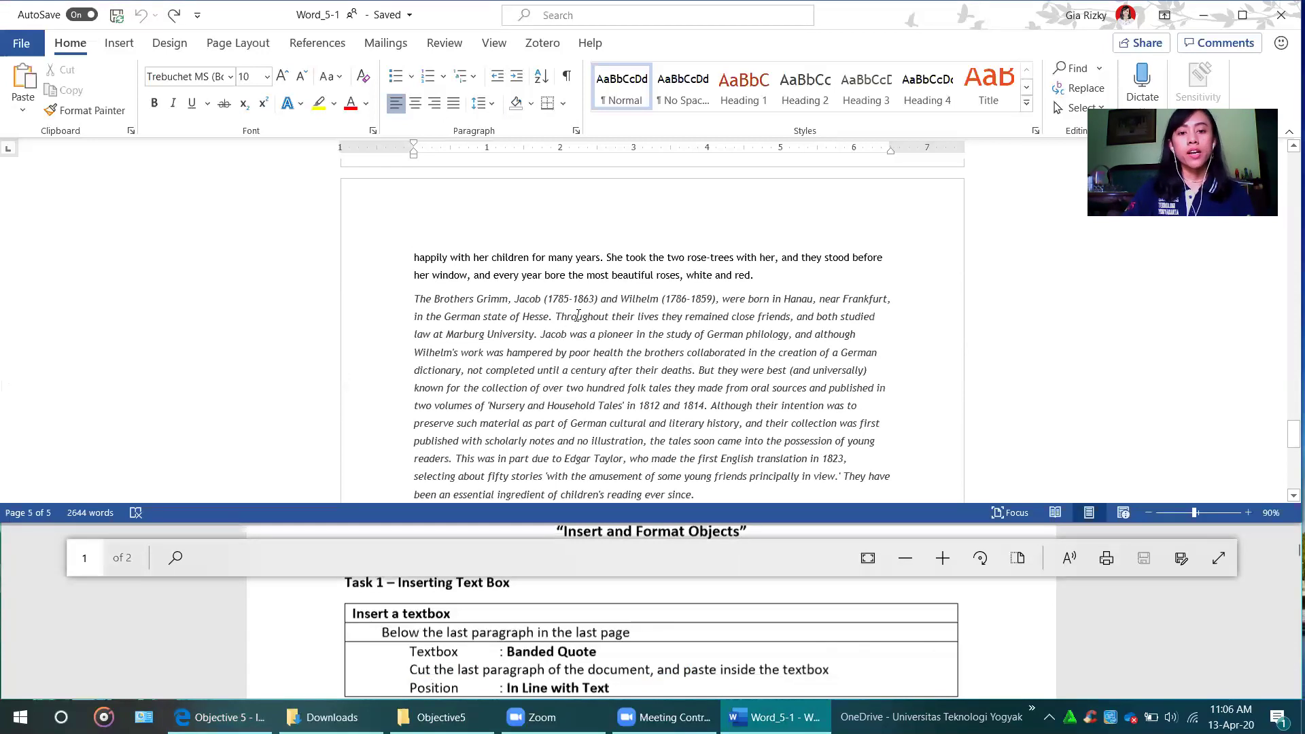
pyautogui.scroll(-6, 567, 307)
pyautogui.scroll(3, 567, 308)
pyautogui.scroll(-2, 568, 308)
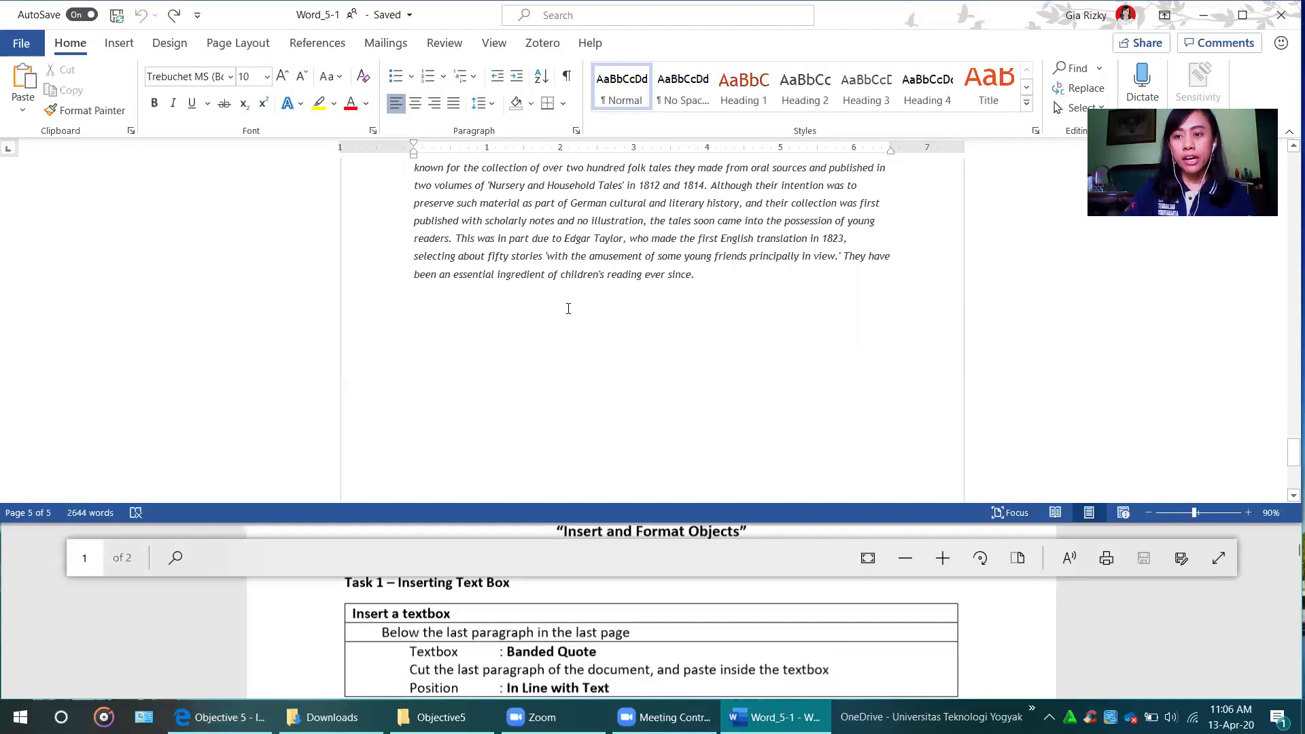
pyautogui.scroll(3, 567, 308)
pyautogui.scroll(-6, 568, 308)
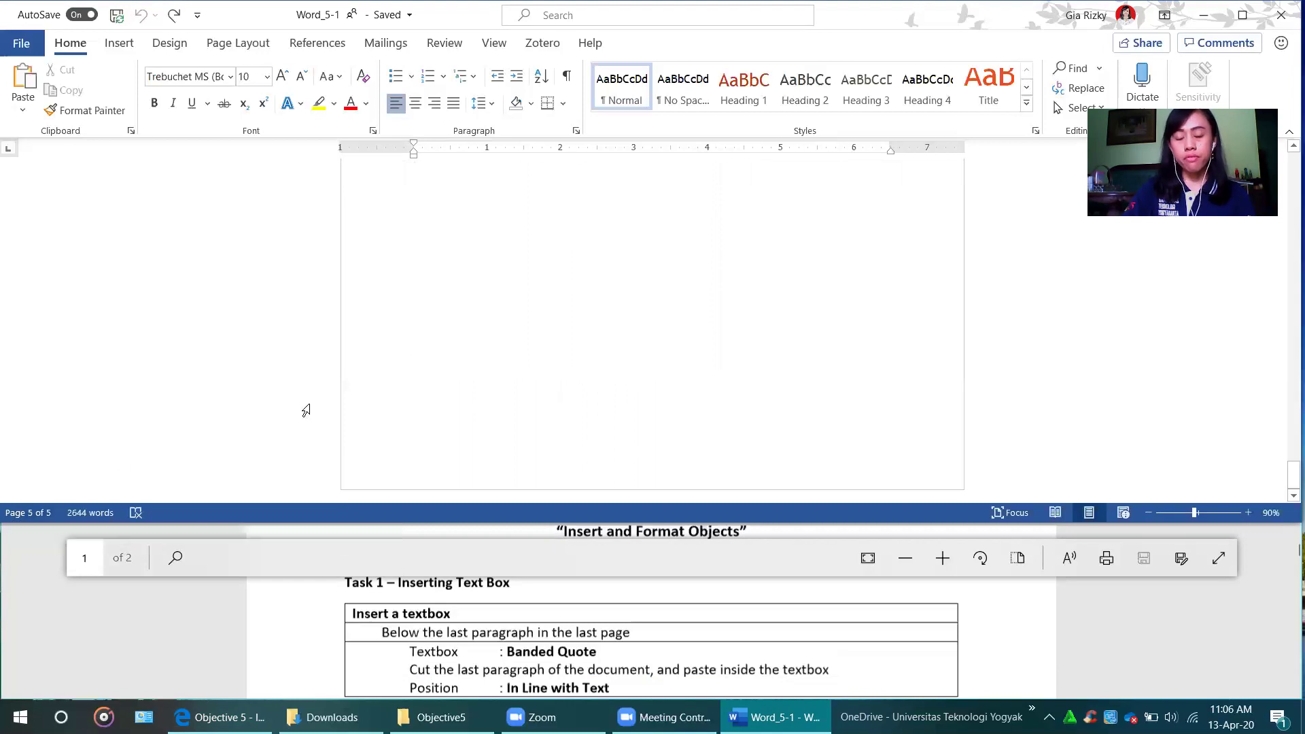
pyautogui.scroll(3, 303, 407)
pyautogui.click(726, 257)
pyautogui.press('Return')
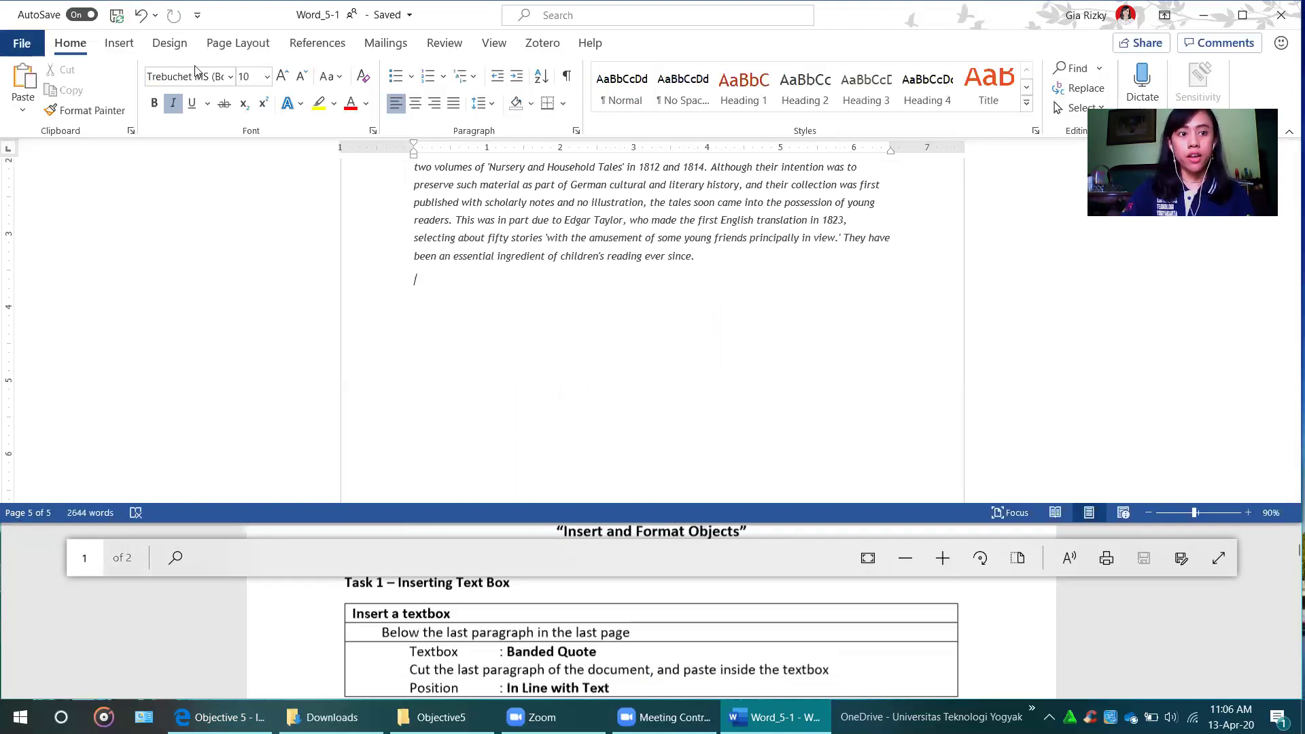
# Insert a Banded Quote text box at the empty paragraph below the document's last paragraph.
pyautogui.click(21, 47)
pyautogui.click(38, 56)
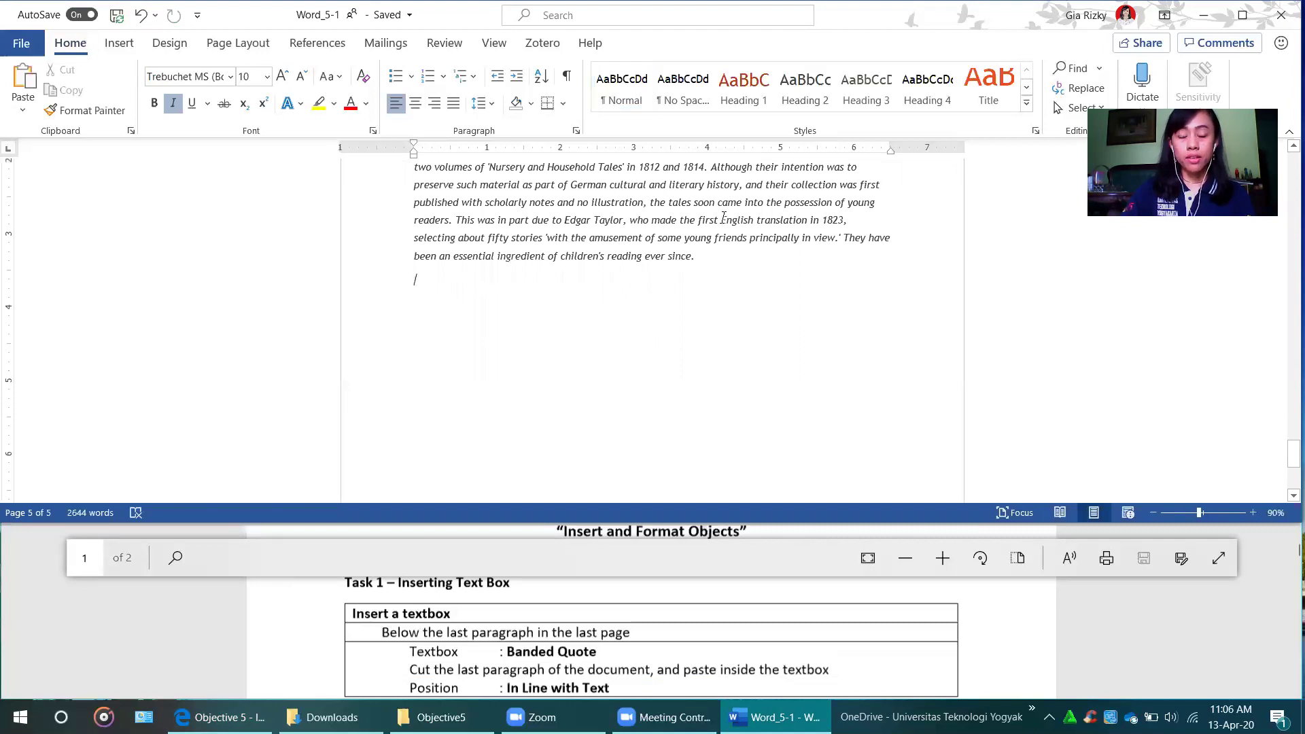
pyautogui.click(135, 52)
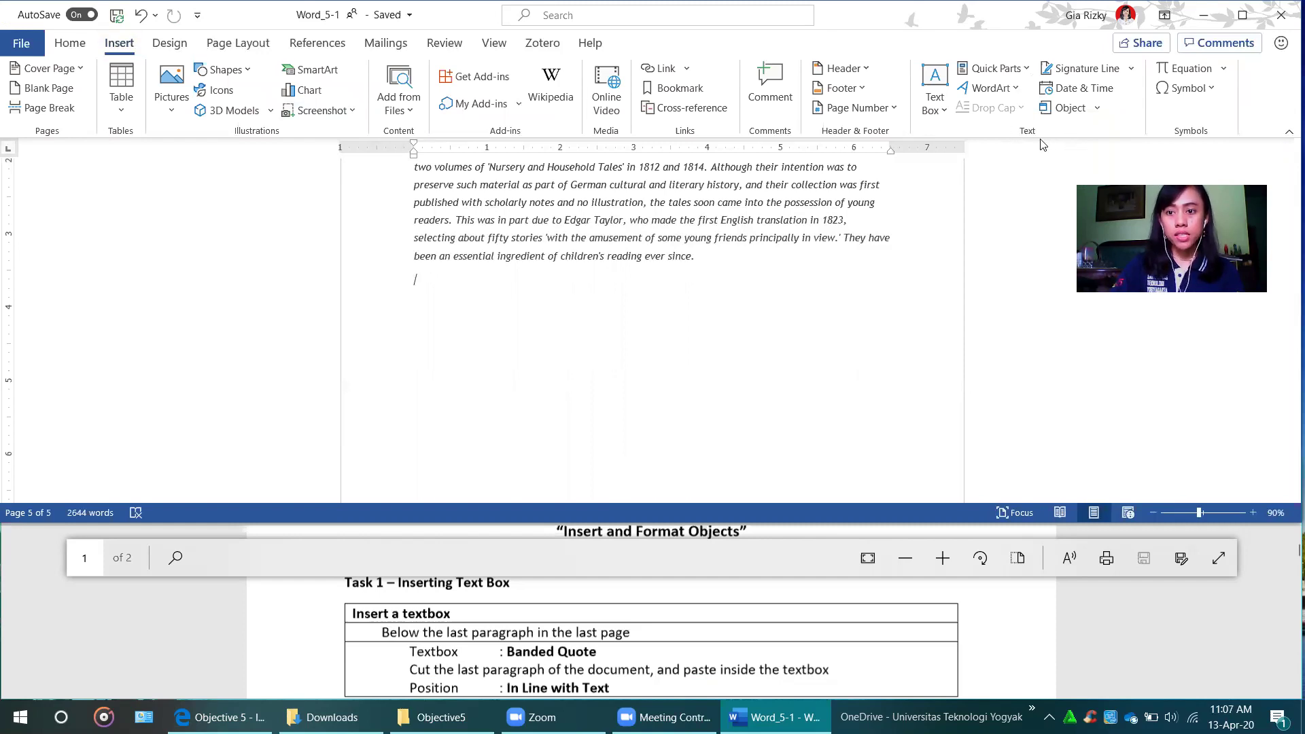
pyautogui.click(943, 114)
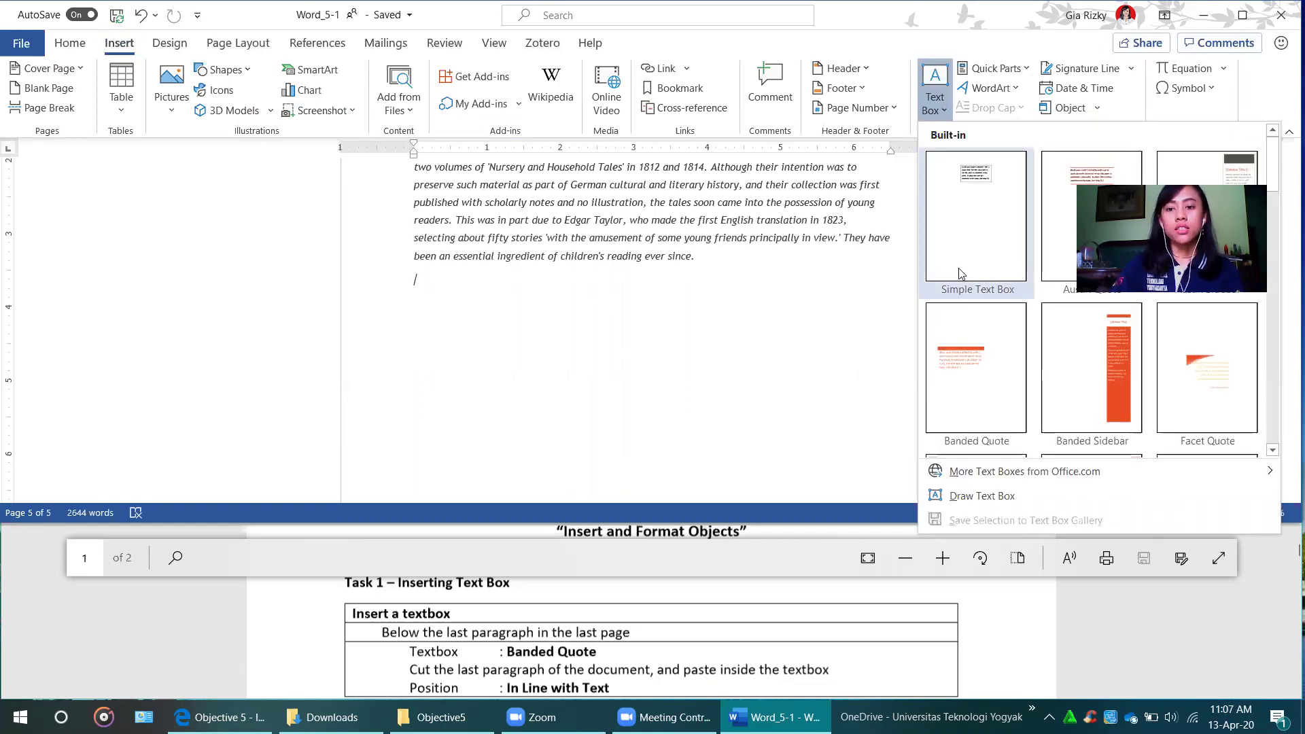
pyautogui.click(971, 339)
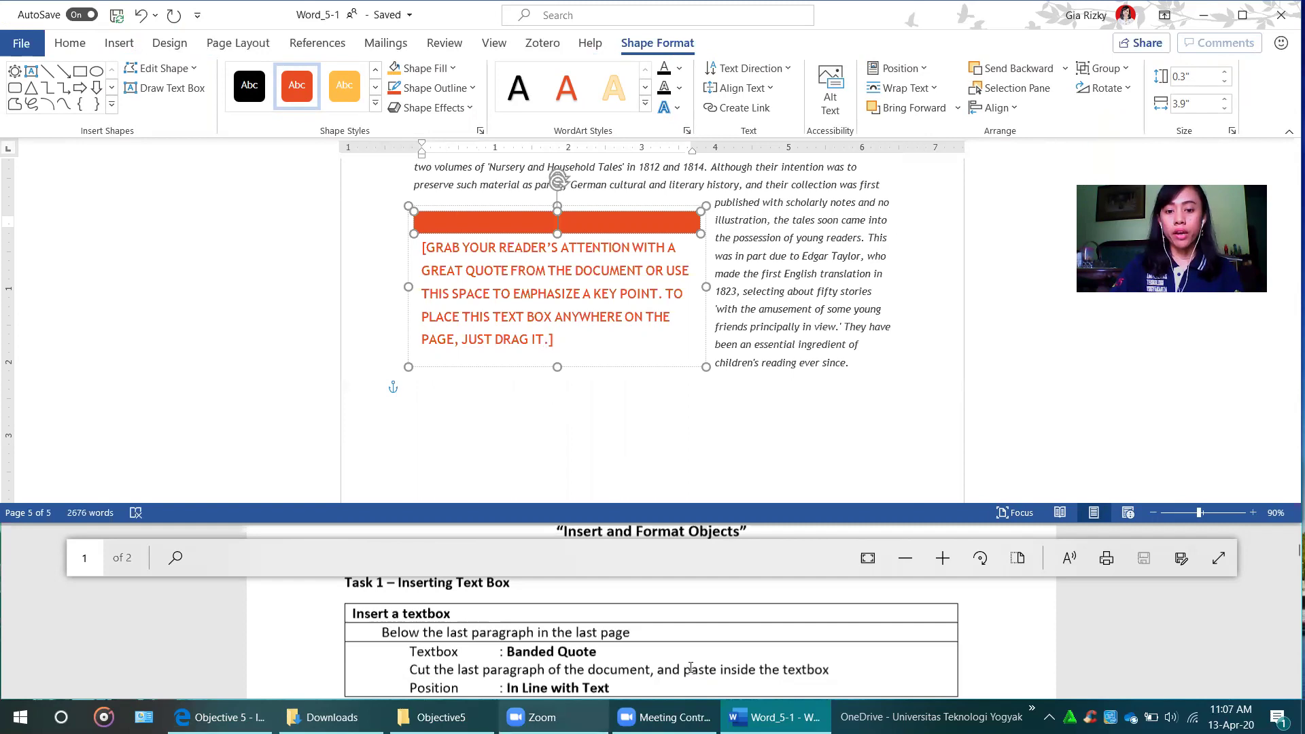
# Check the cut-and-paste instruction in the PDF and cut the entire italic last paragraph about the Brothers Grimm from the document.
pyautogui.moveTo(664, 670); pyautogui.dragTo(814, 669)
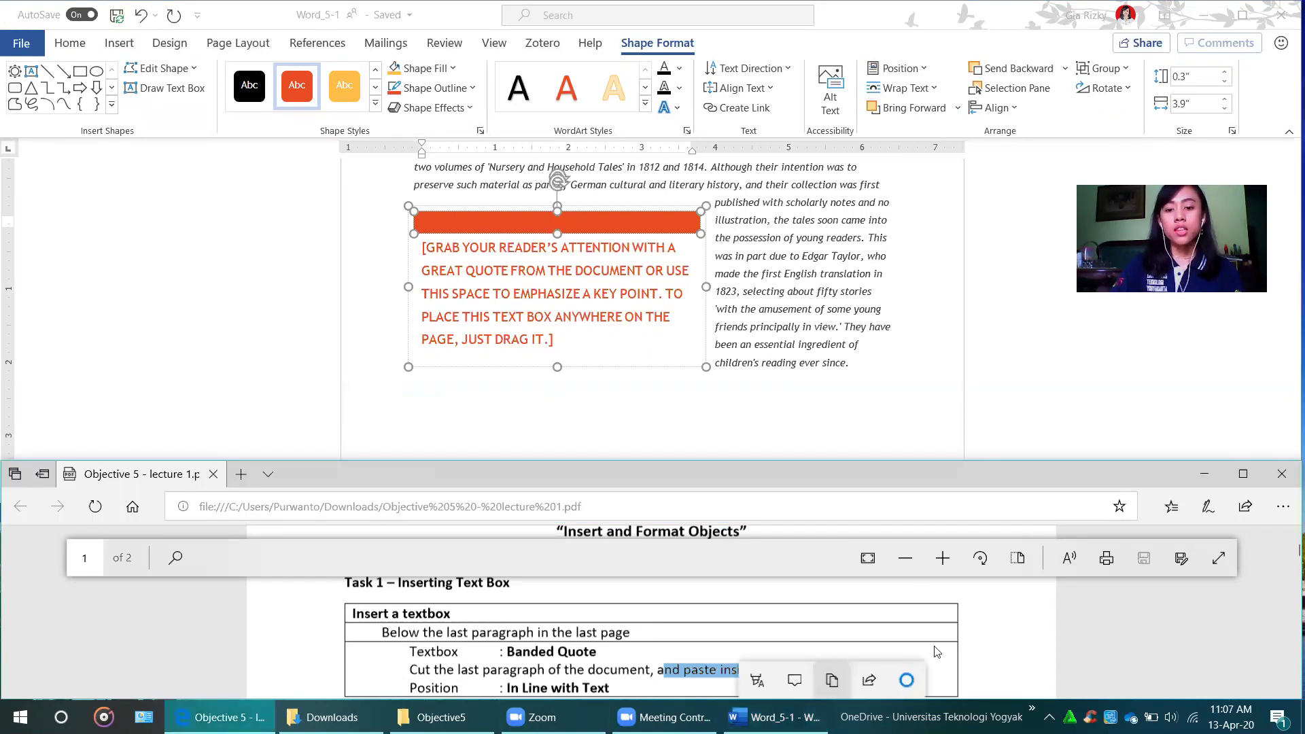
pyautogui.click(945, 663)
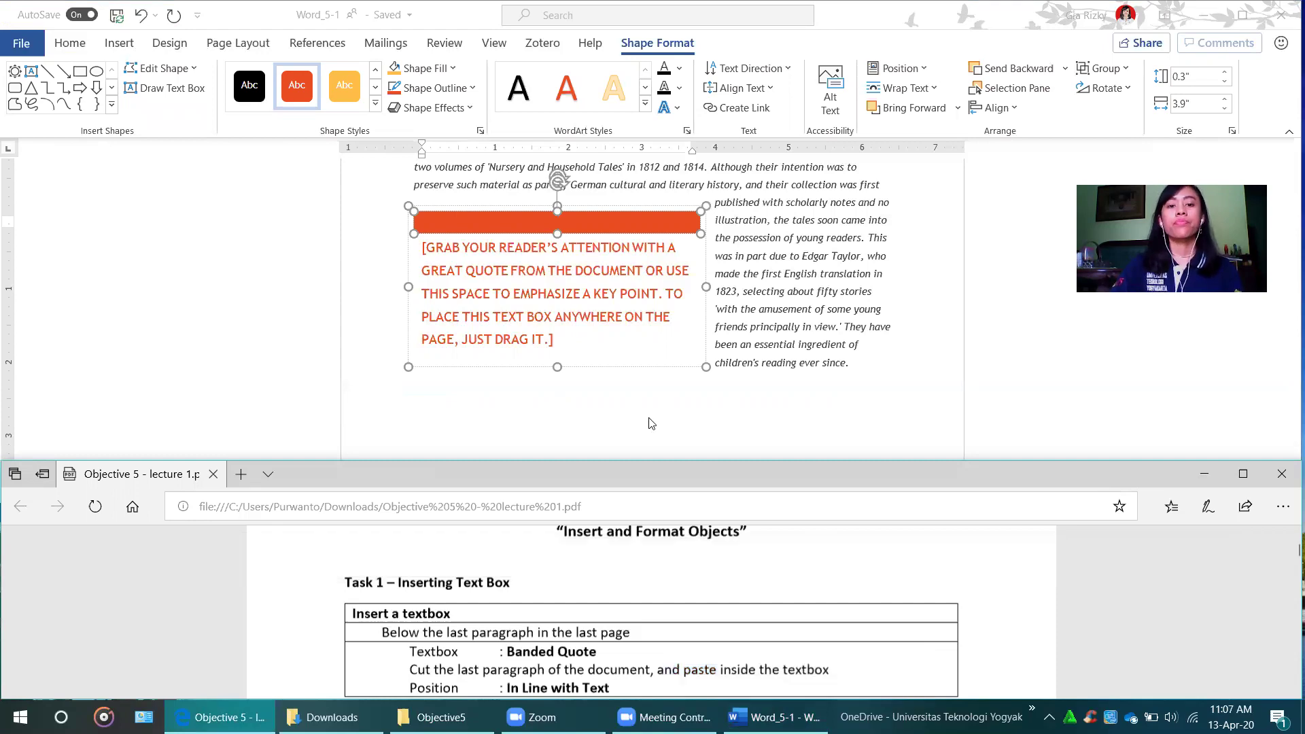
pyautogui.scroll(1, 660, 416)
pyautogui.scroll(3, 596, 266)
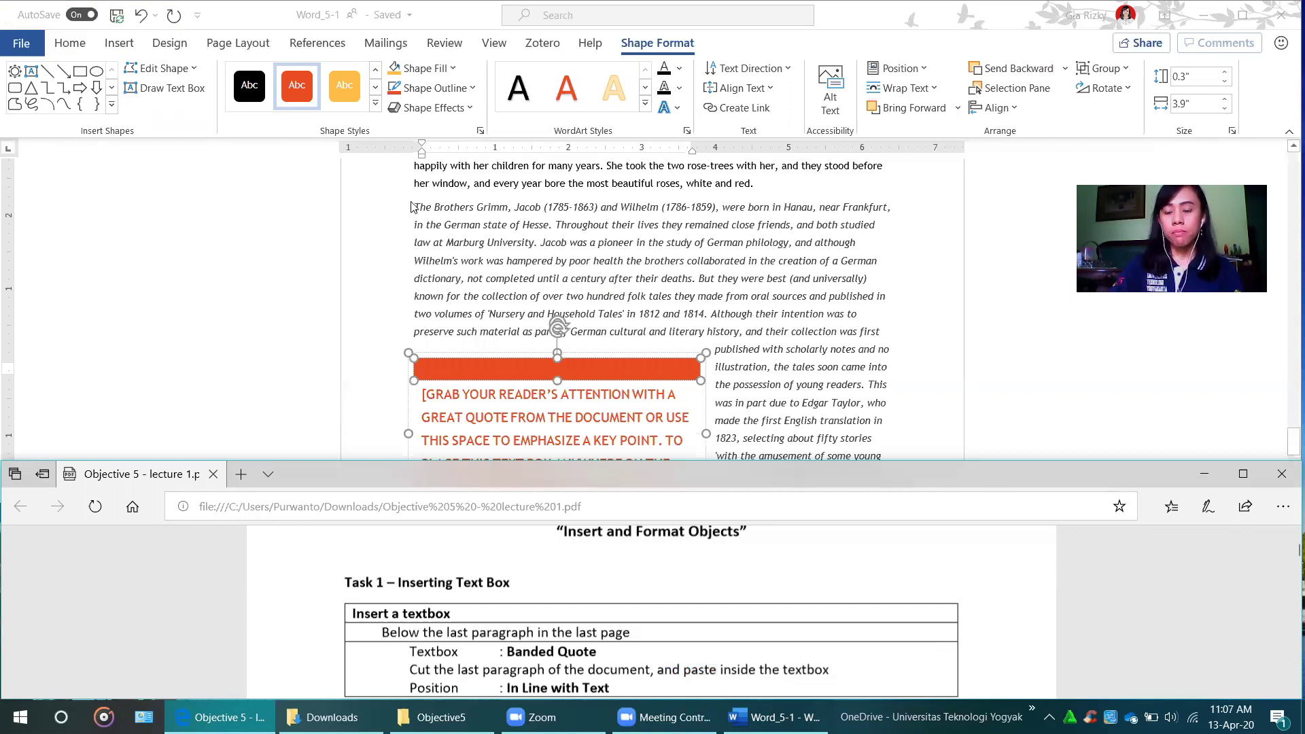
pyautogui.scroll(-2, 792, 311)
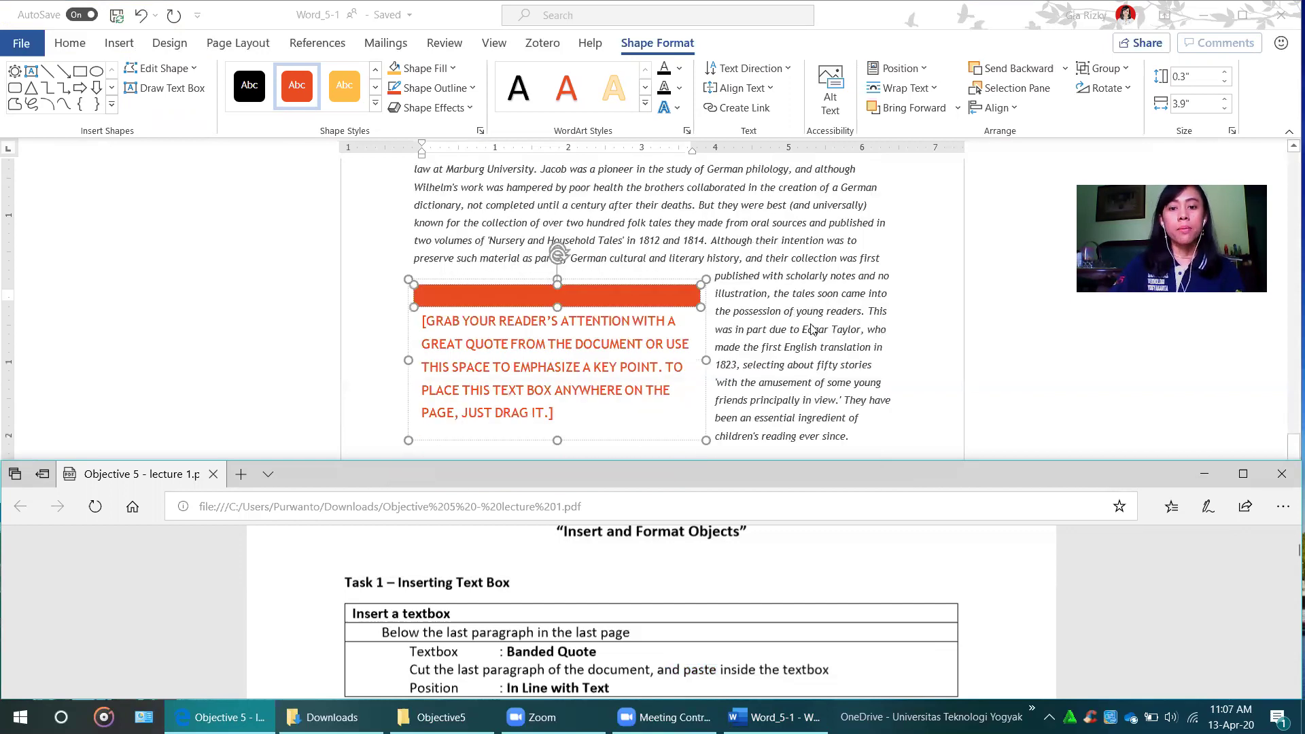
pyautogui.scroll(-1, 814, 327)
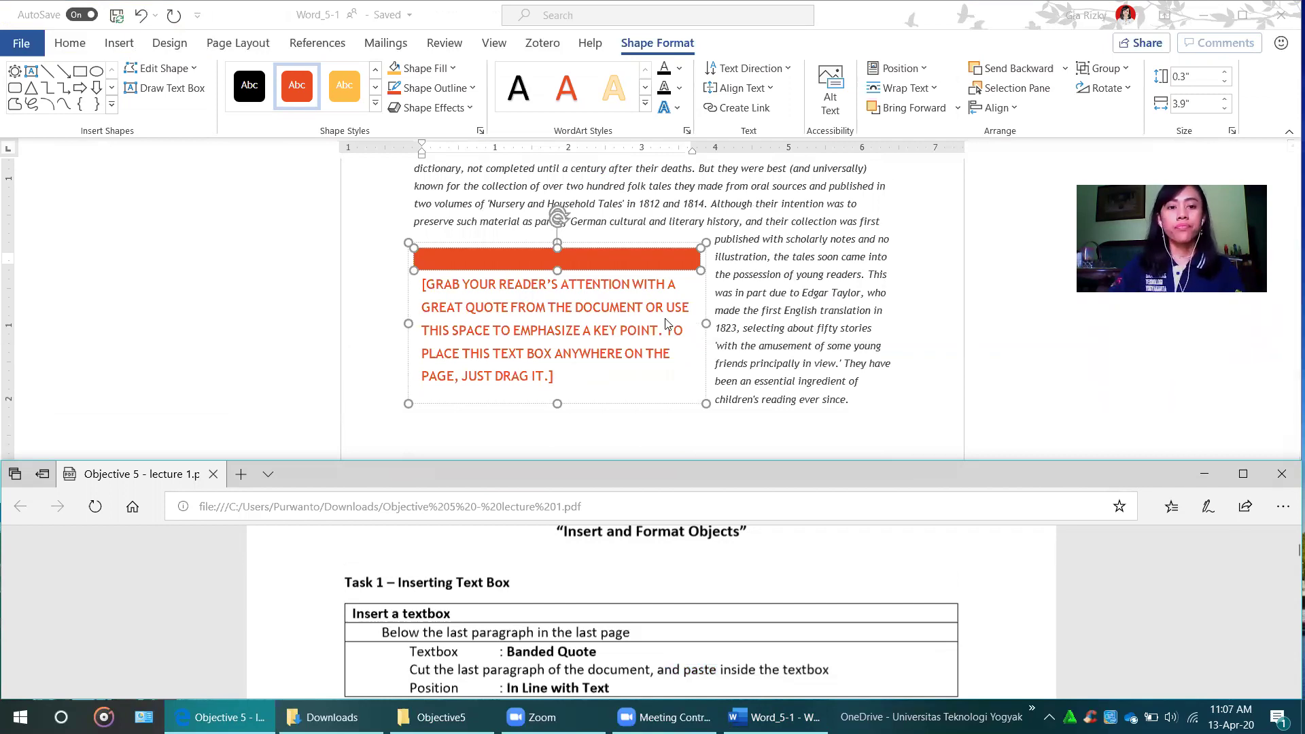
pyautogui.scroll(3, 463, 223)
pyautogui.click(422, 216)
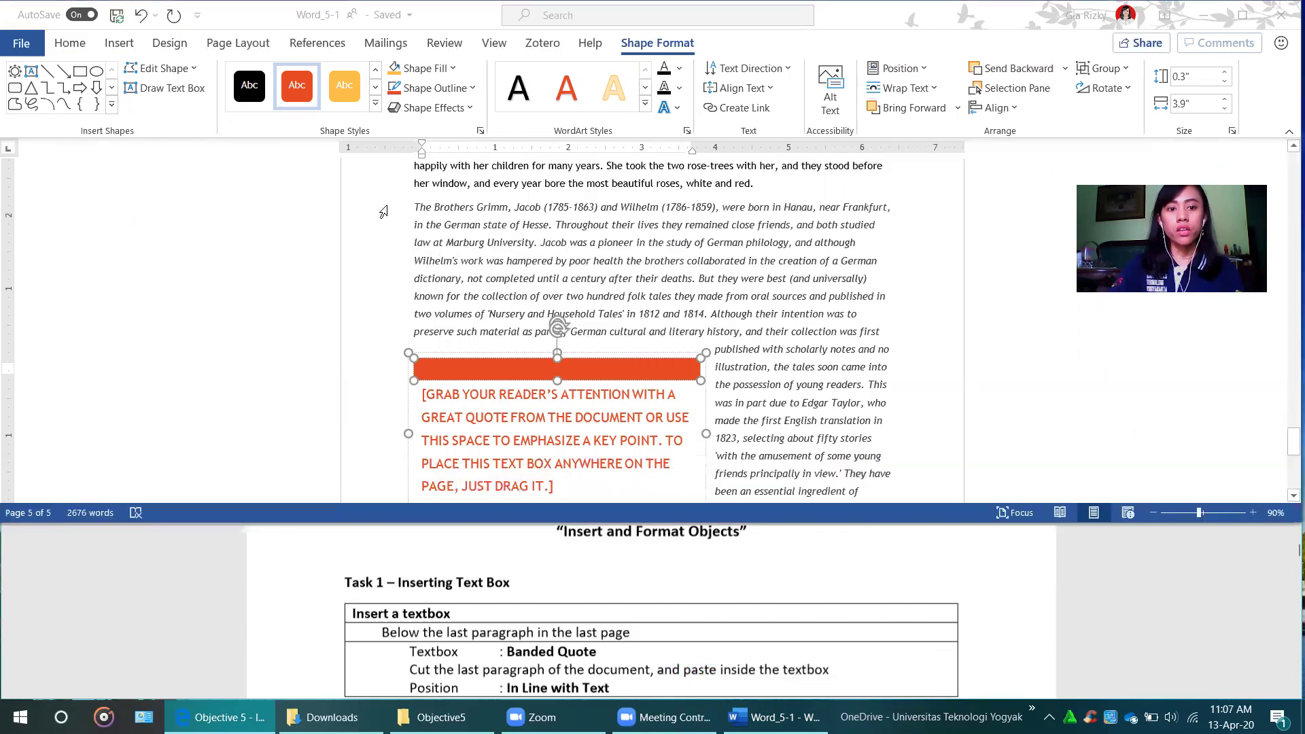
pyautogui.moveTo(411, 208)
pyautogui.mouseDown()
pyautogui.moveTo(706, 279)
pyautogui.moveTo(913, 500)
pyautogui.moveTo(881, 383)
pyautogui.moveTo(883, 414)
pyautogui.mouseUp()
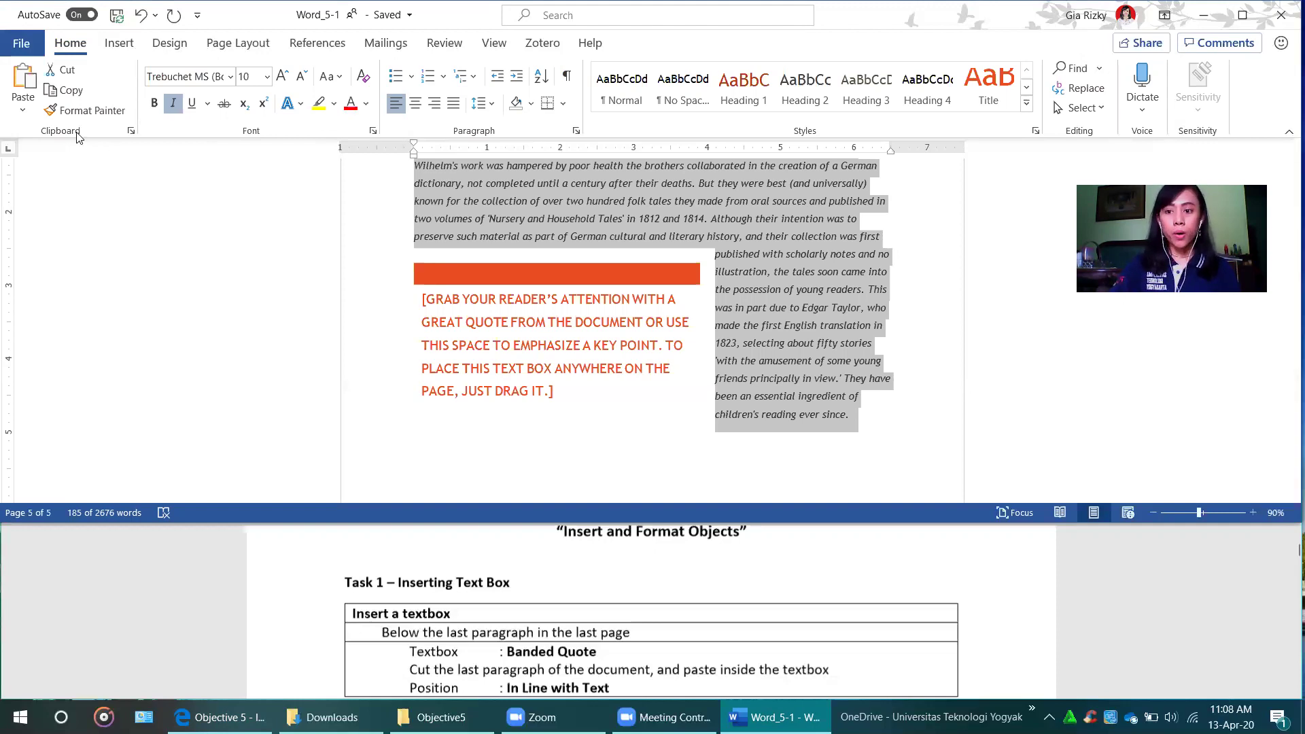
pyautogui.click(62, 78)
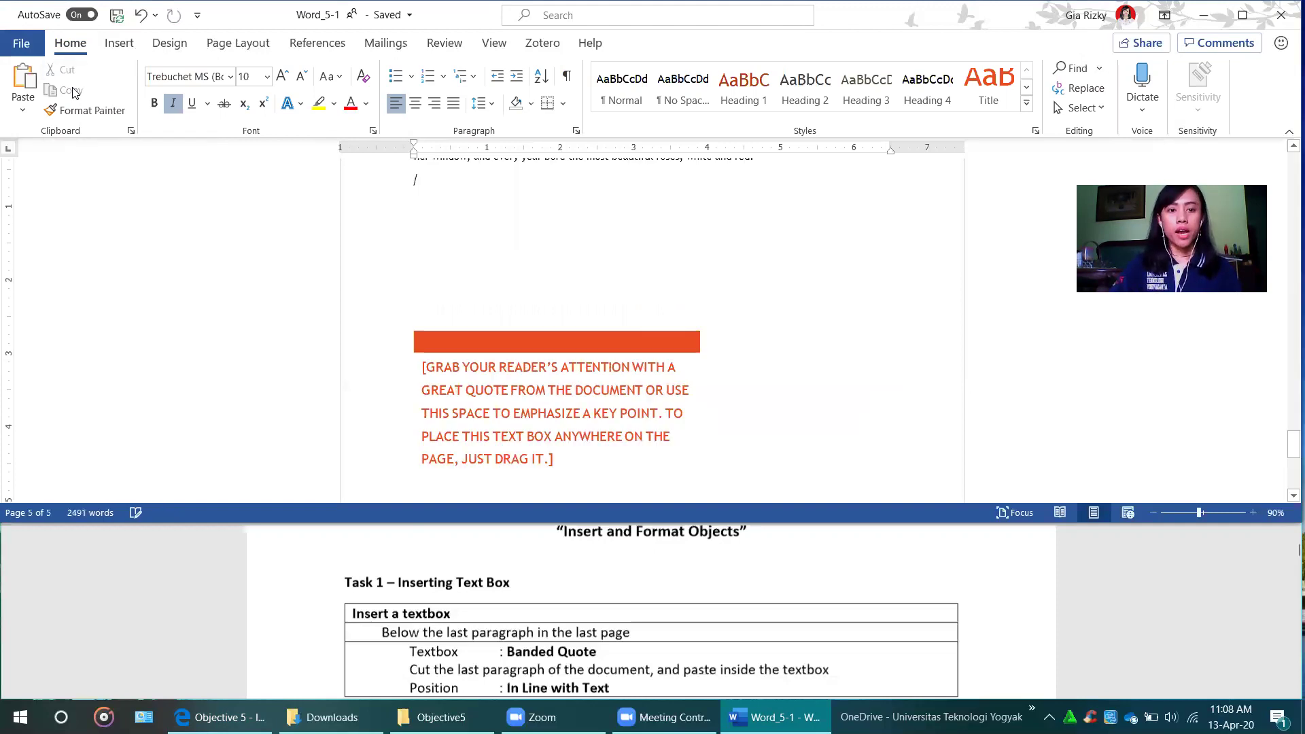
# Paste the cut Brothers Grimm paragraph into the Banded Quote text box in place of its placeholder text.
pyautogui.click(590, 432)
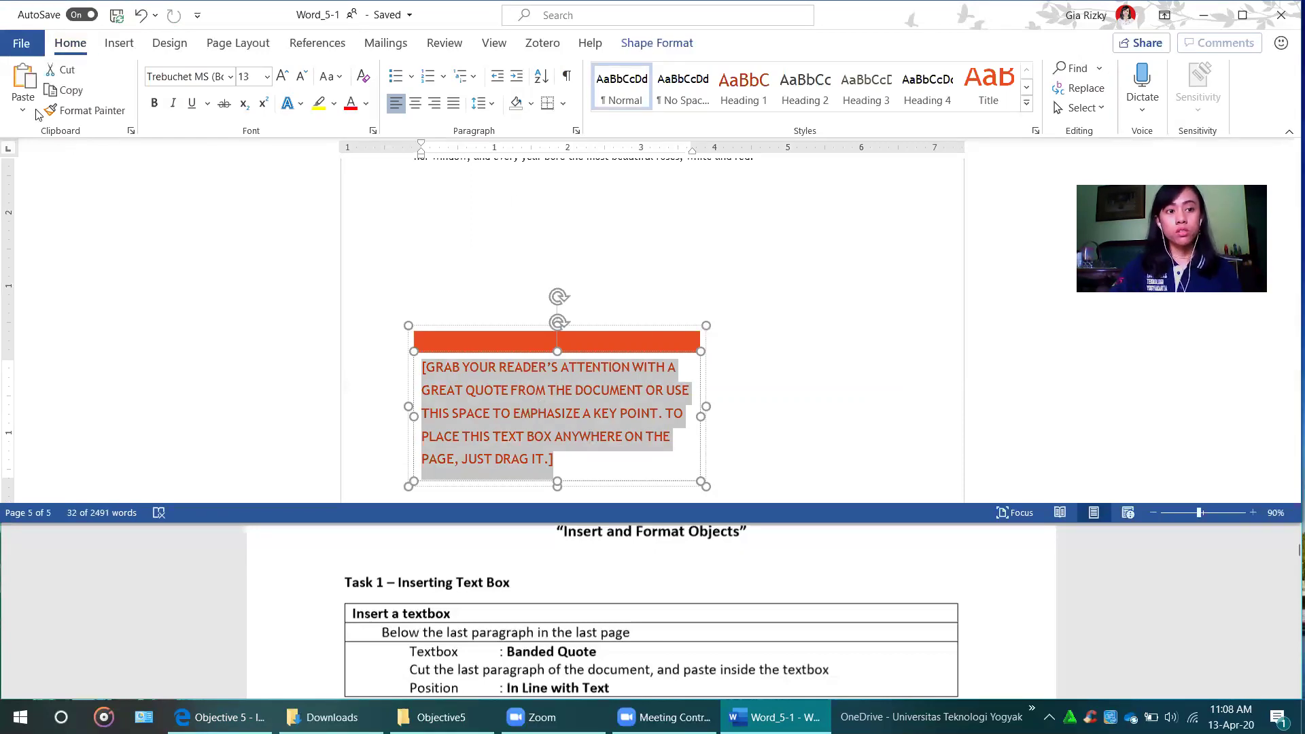
pyautogui.click(24, 80)
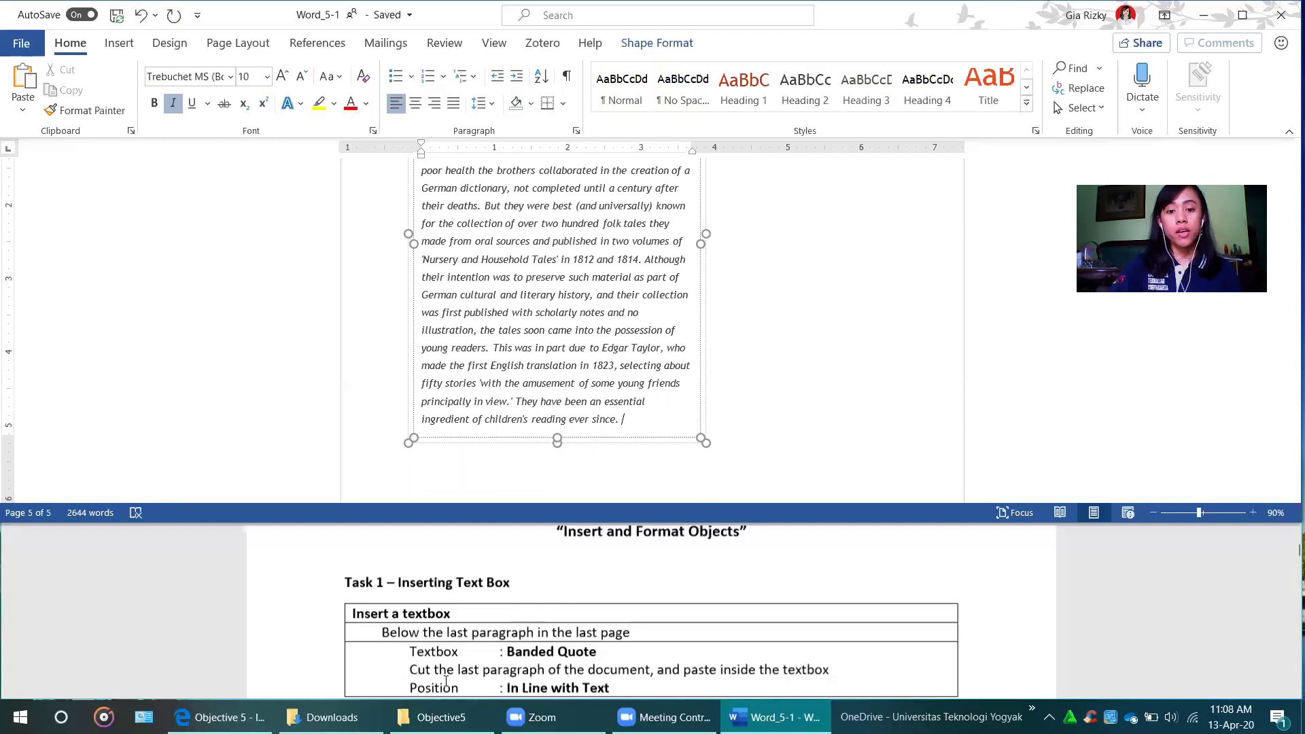
# Set the whole Banded Quote text box to the In line with text wrapping style.
pyautogui.scroll(1, 622, 592)
pyautogui.scroll(-1, 622, 592)
pyautogui.scroll(-1, 624, 591)
pyautogui.scroll(5, 628, 320)
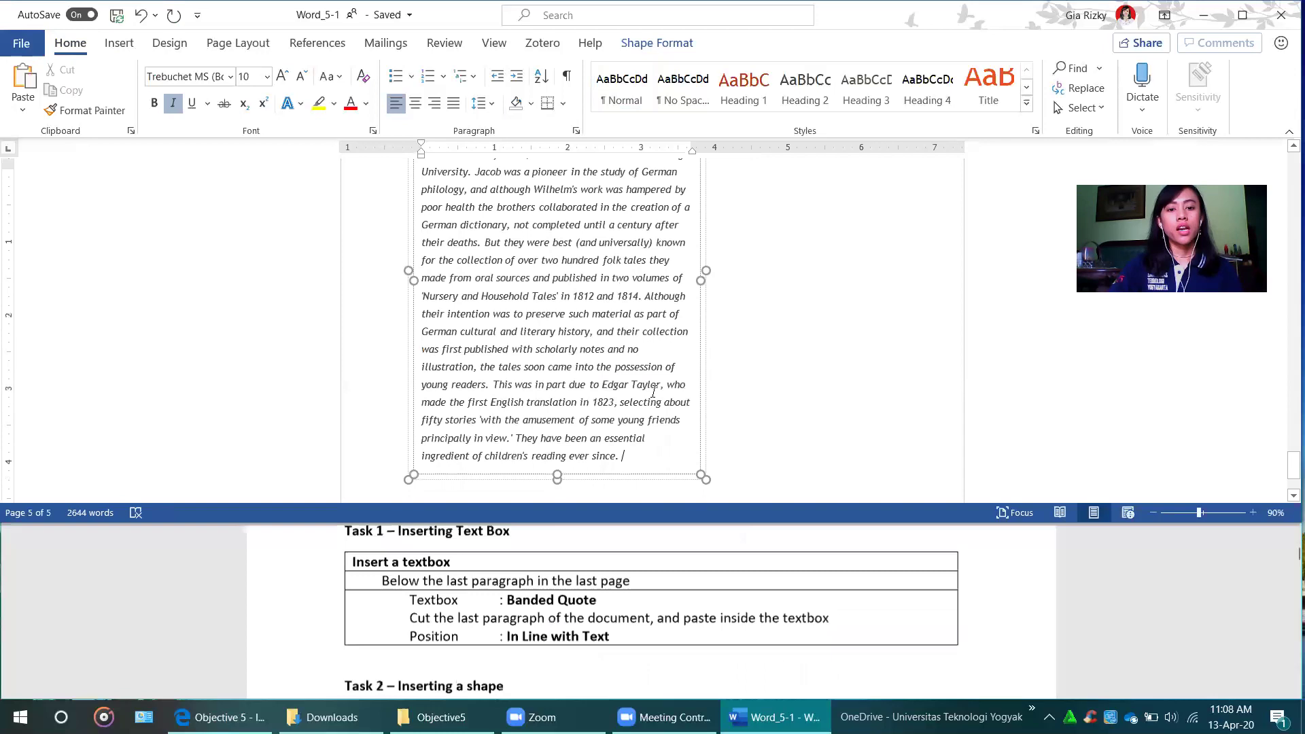
pyautogui.click(628, 320)
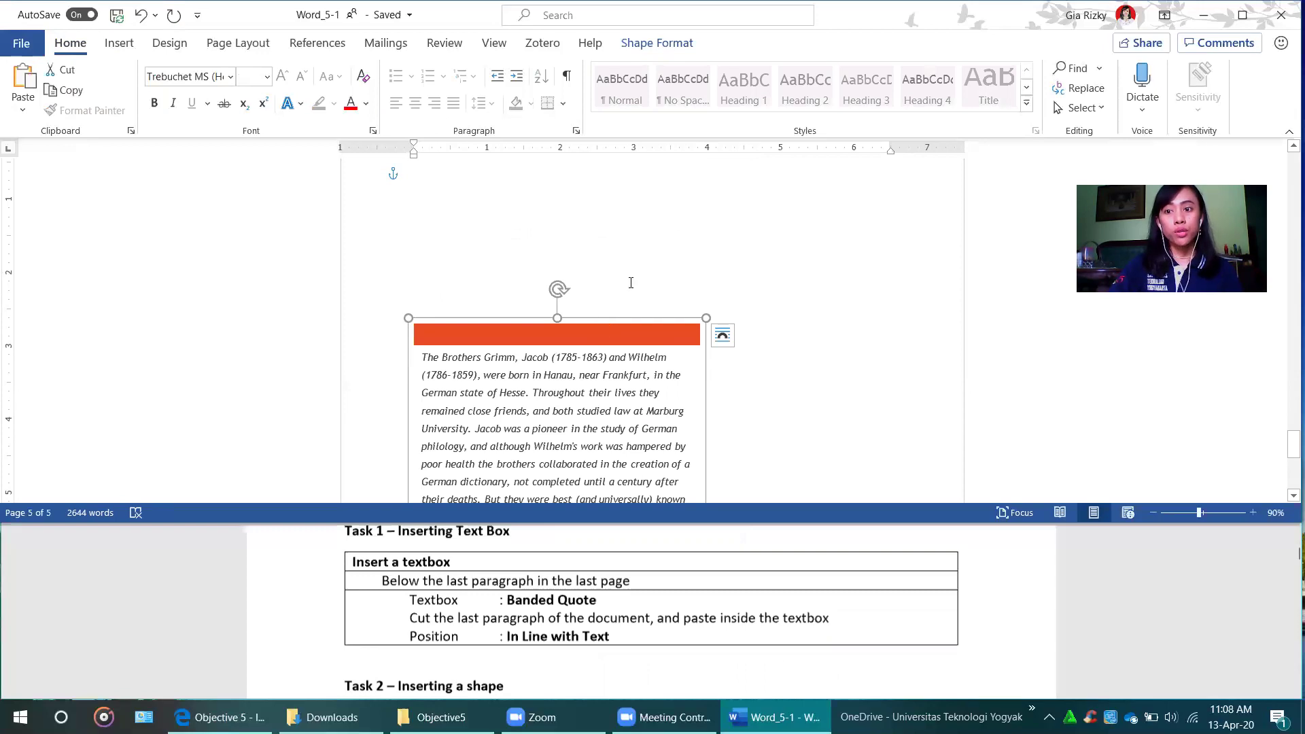
pyautogui.click(680, 47)
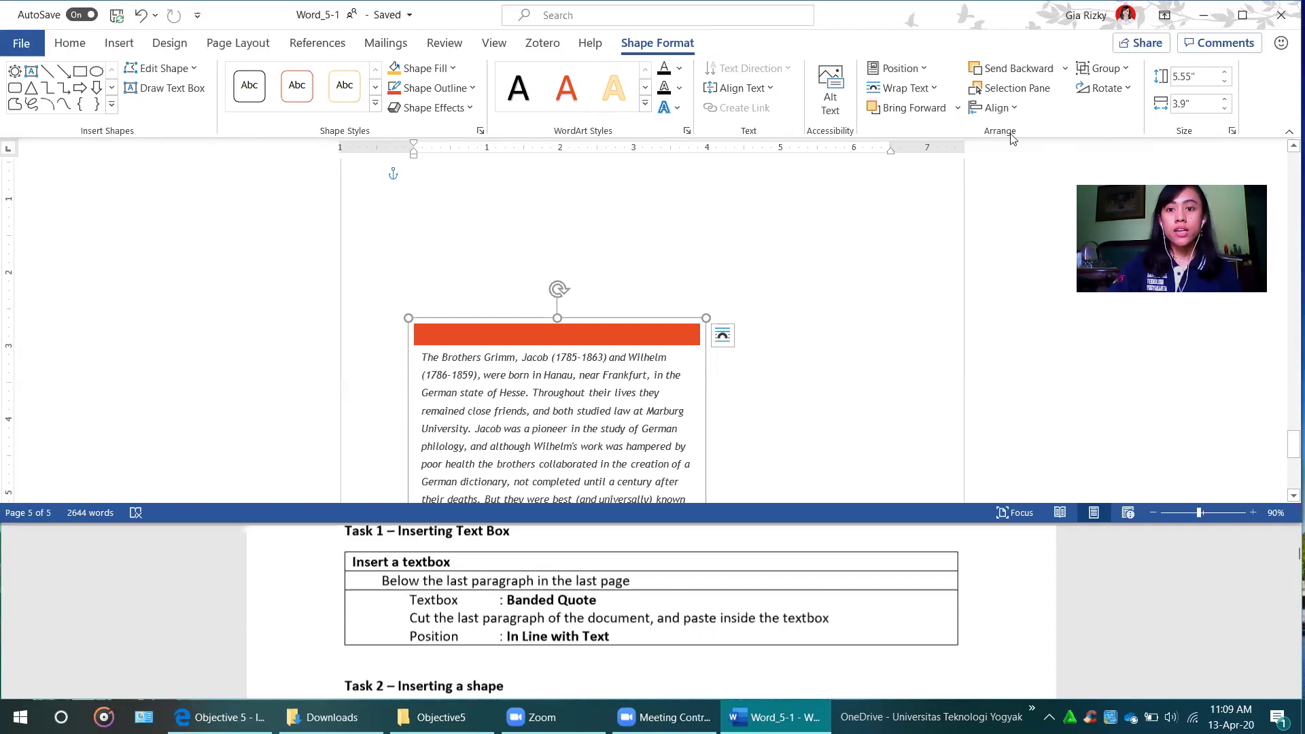
pyautogui.click(922, 71)
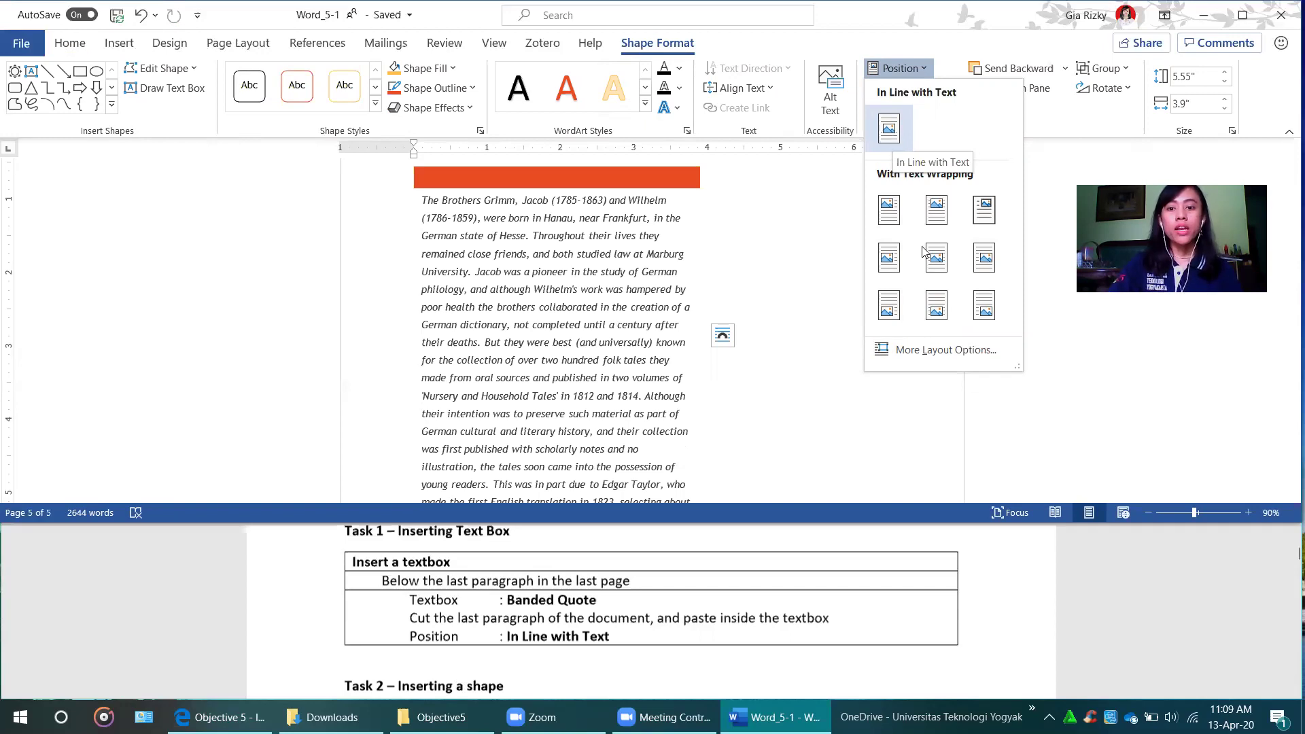
pyautogui.click(947, 350)
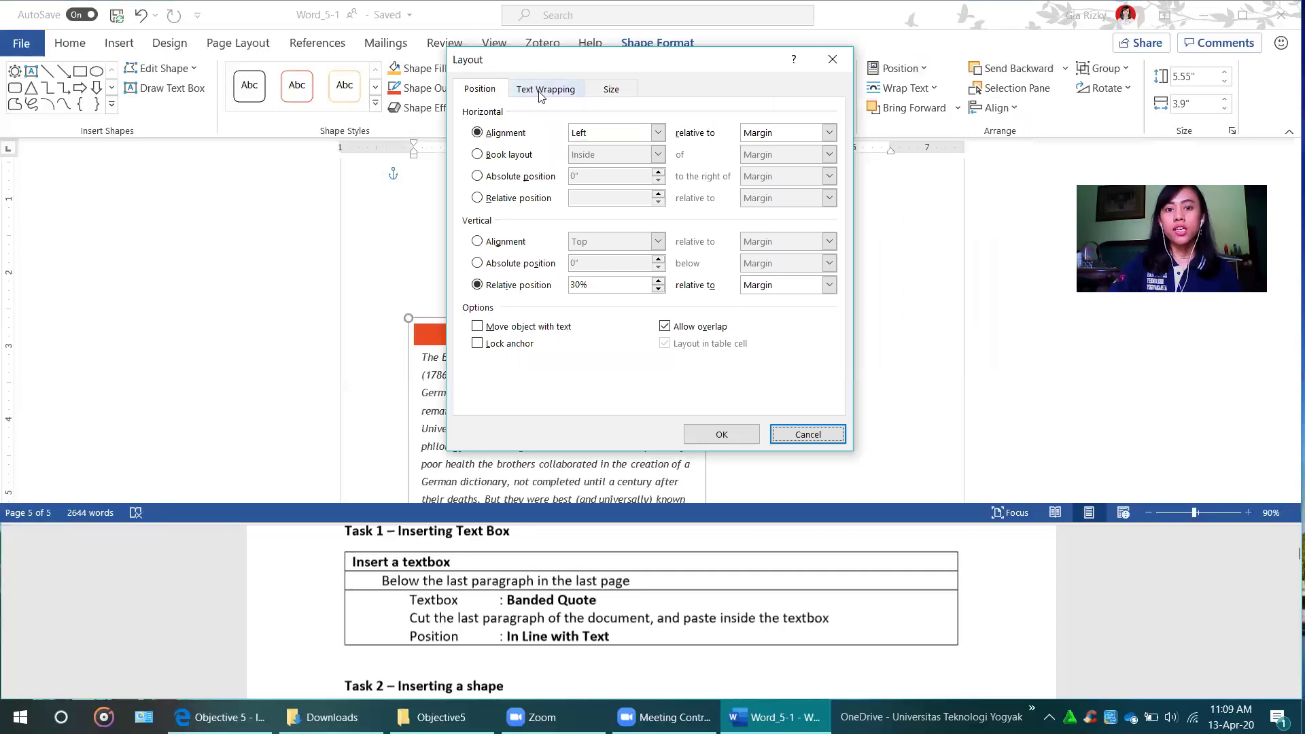
pyautogui.click(541, 94)
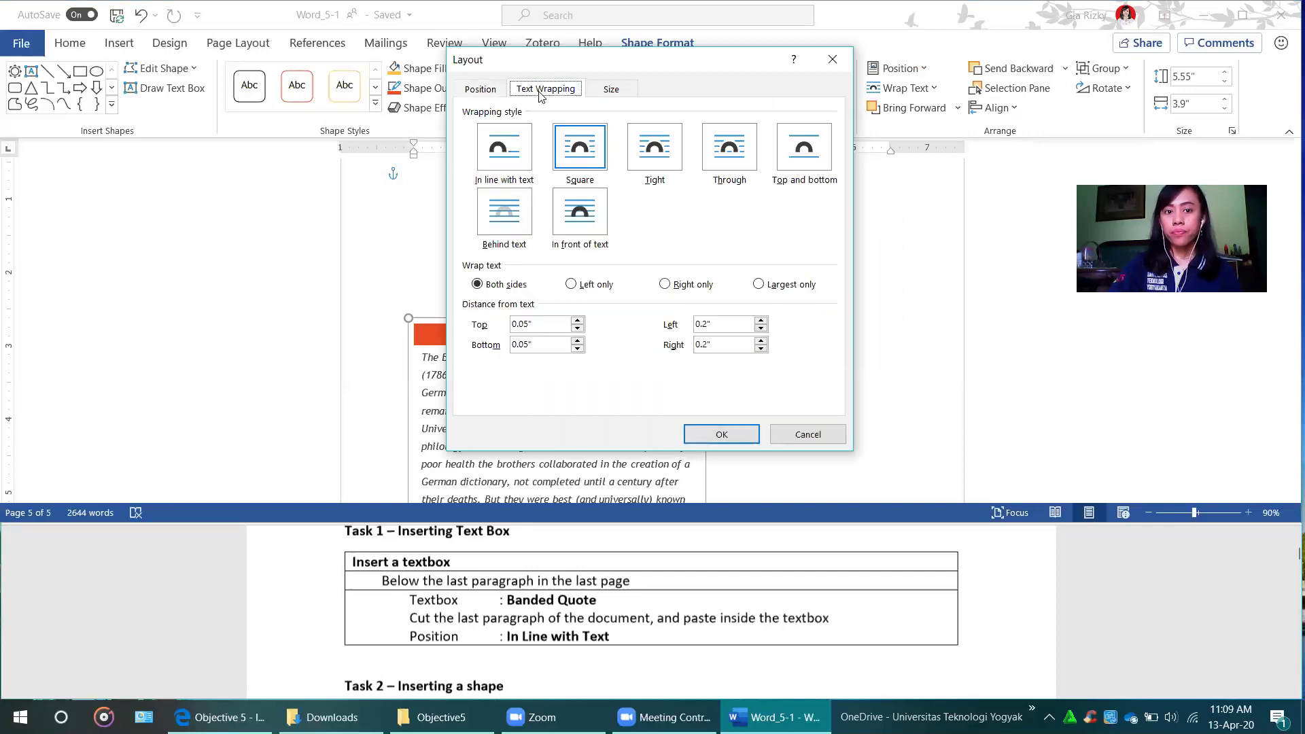
pyautogui.click(511, 149)
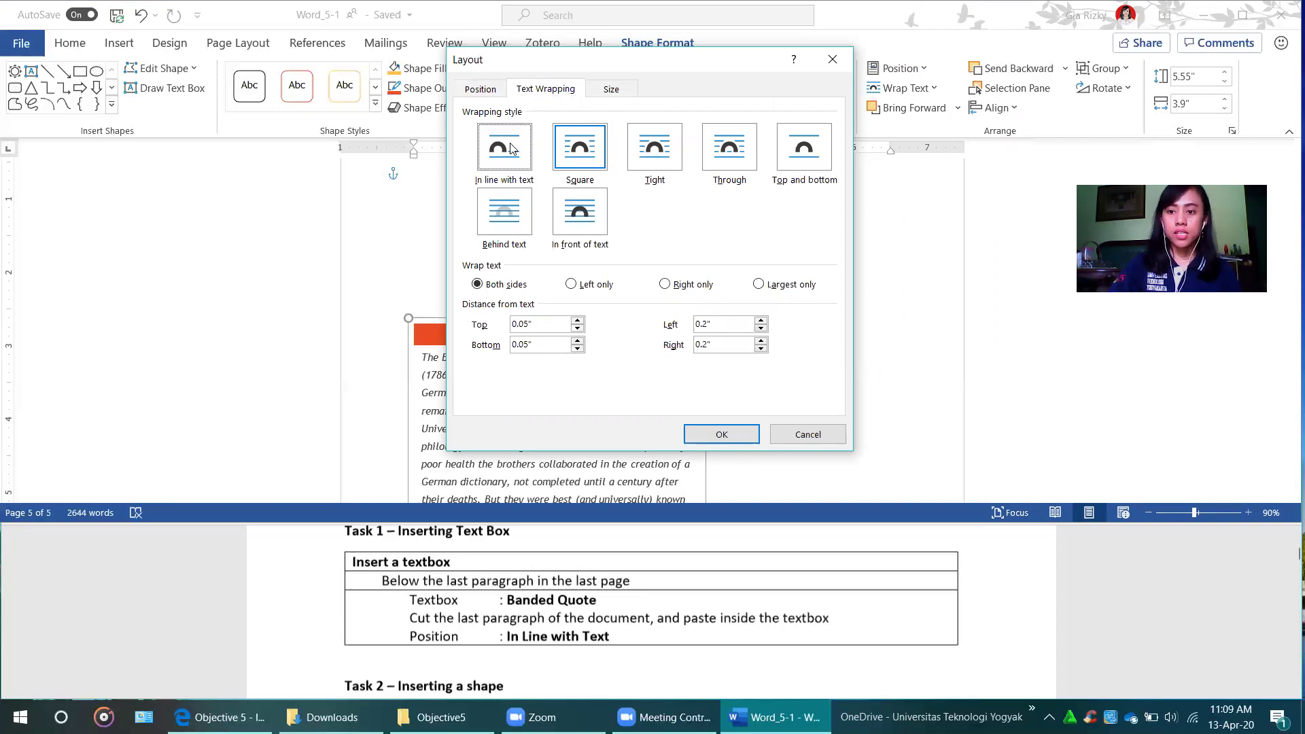
pyautogui.click(512, 148)
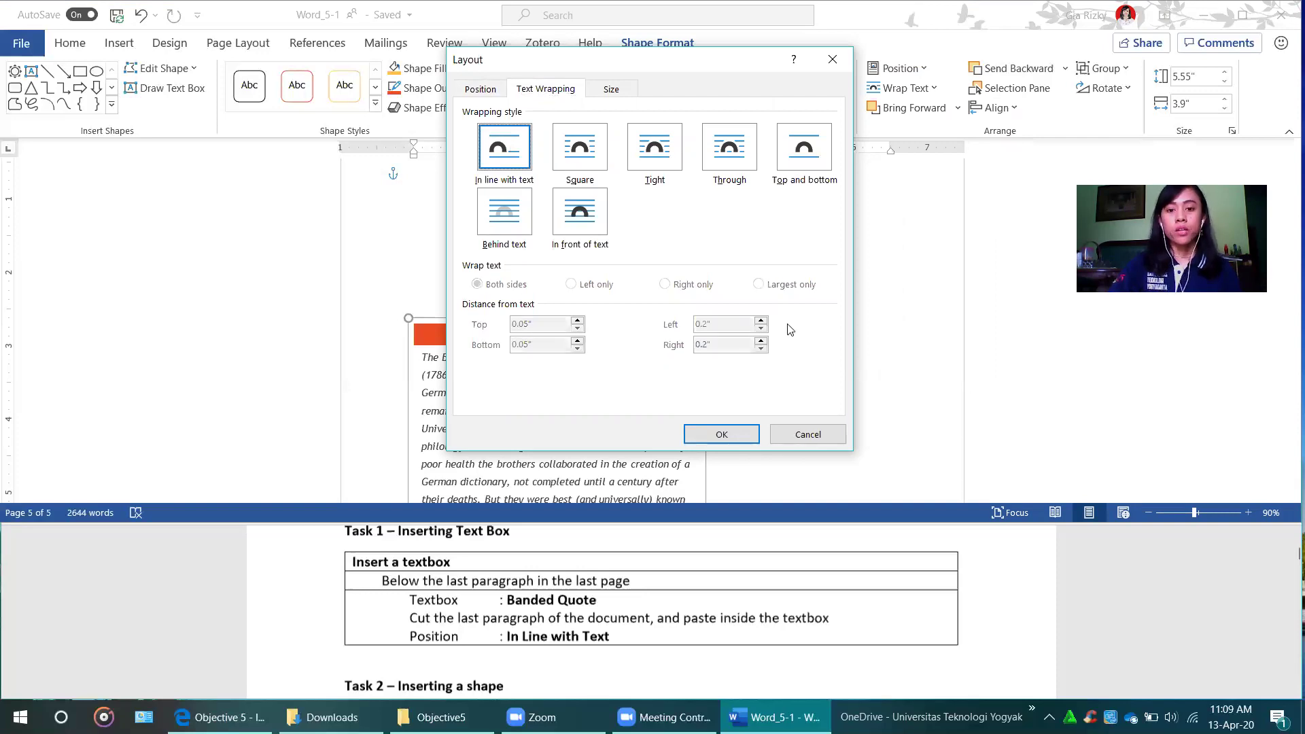
pyautogui.click(717, 440)
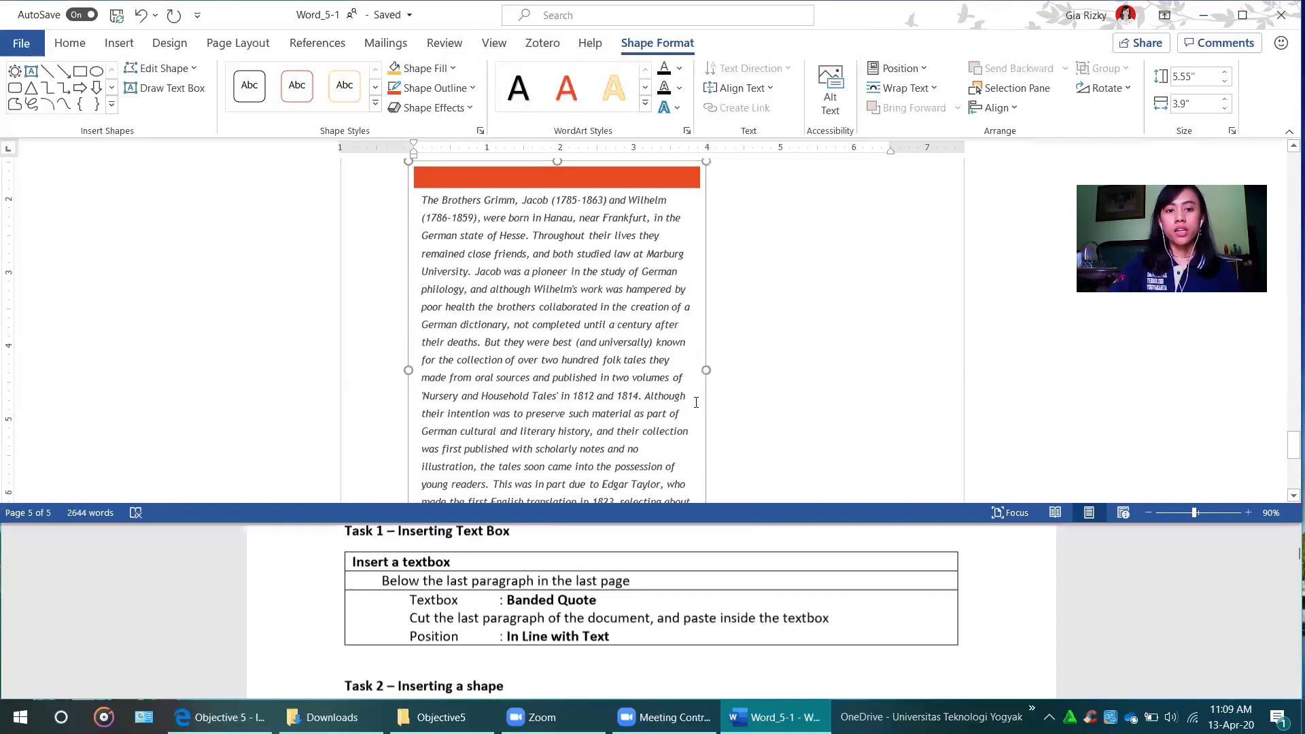
pyautogui.scroll(-6, 696, 402)
pyautogui.scroll(7, 695, 401)
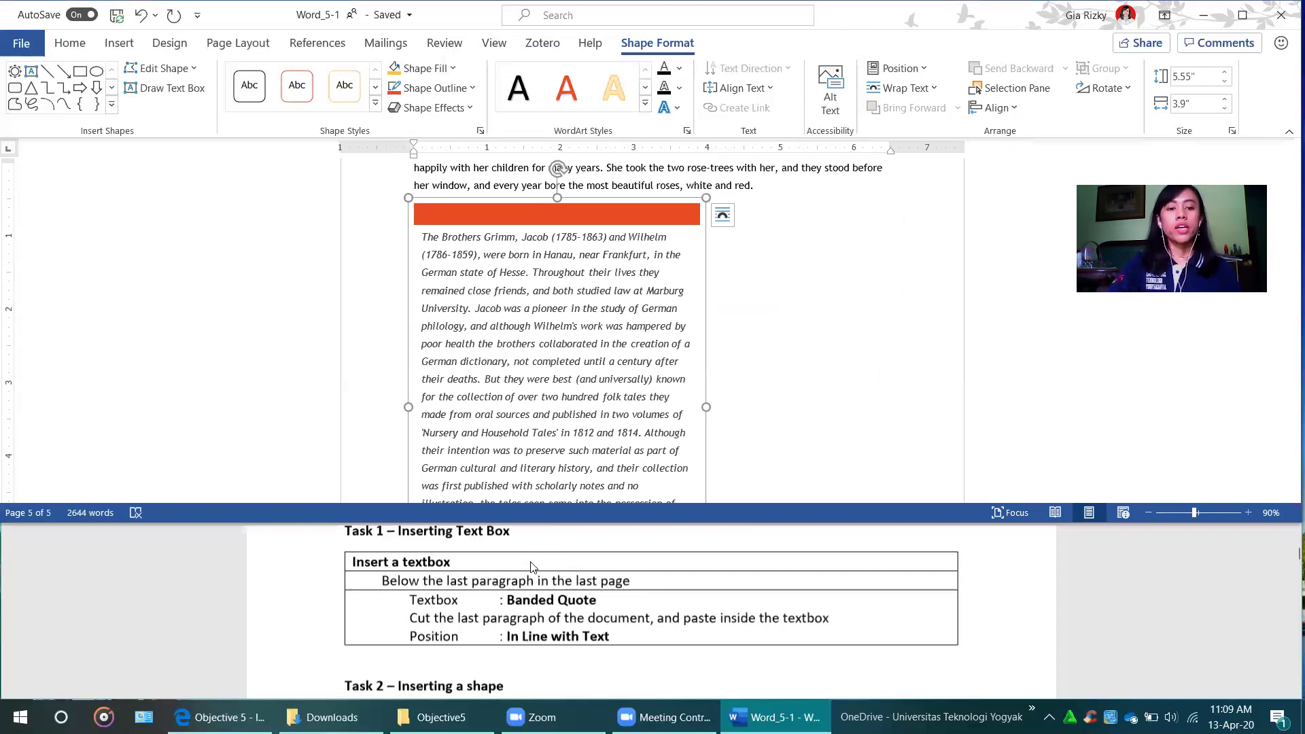
# Read the Task 2 – Inserting a shape instructions in the lecture PDF, checking the placement, shape type, text wrap and shape effect.
pyautogui.scroll(-1, 532, 567)
pyautogui.scroll(-2, 532, 566)
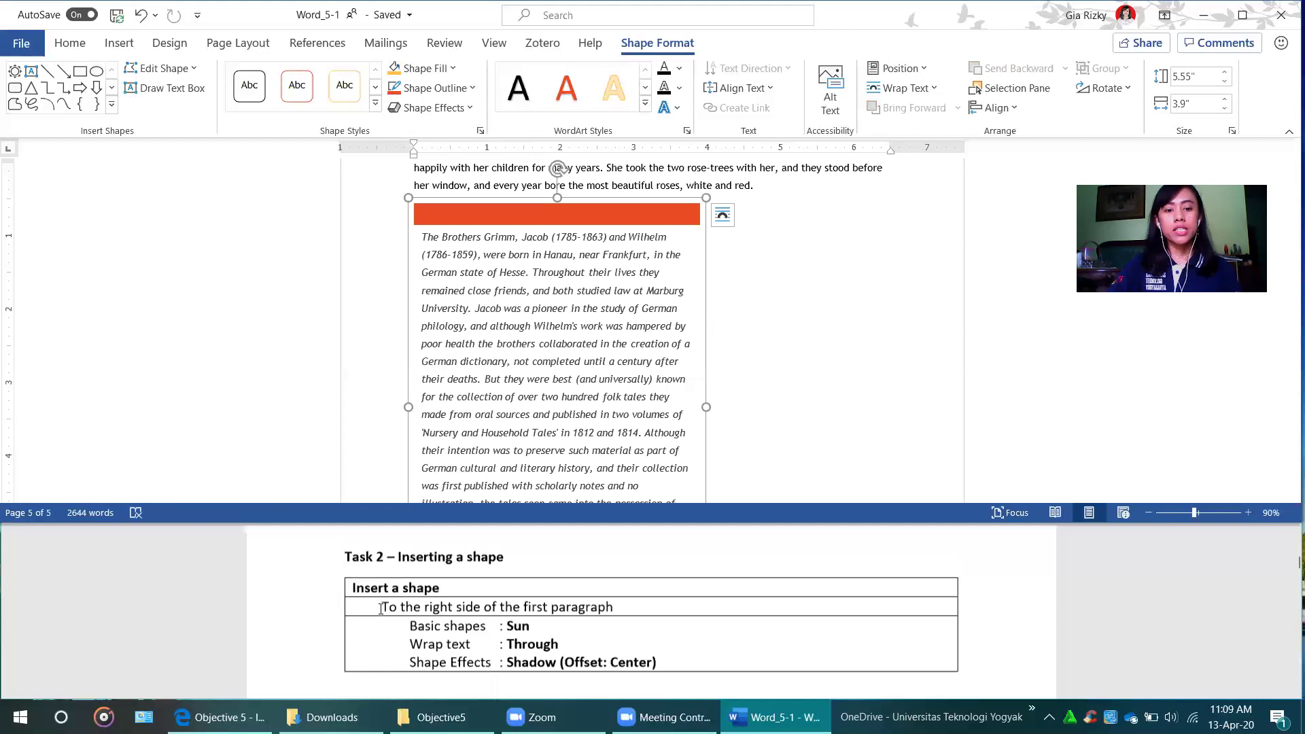
pyautogui.moveTo(381, 607); pyautogui.dragTo(639, 611)
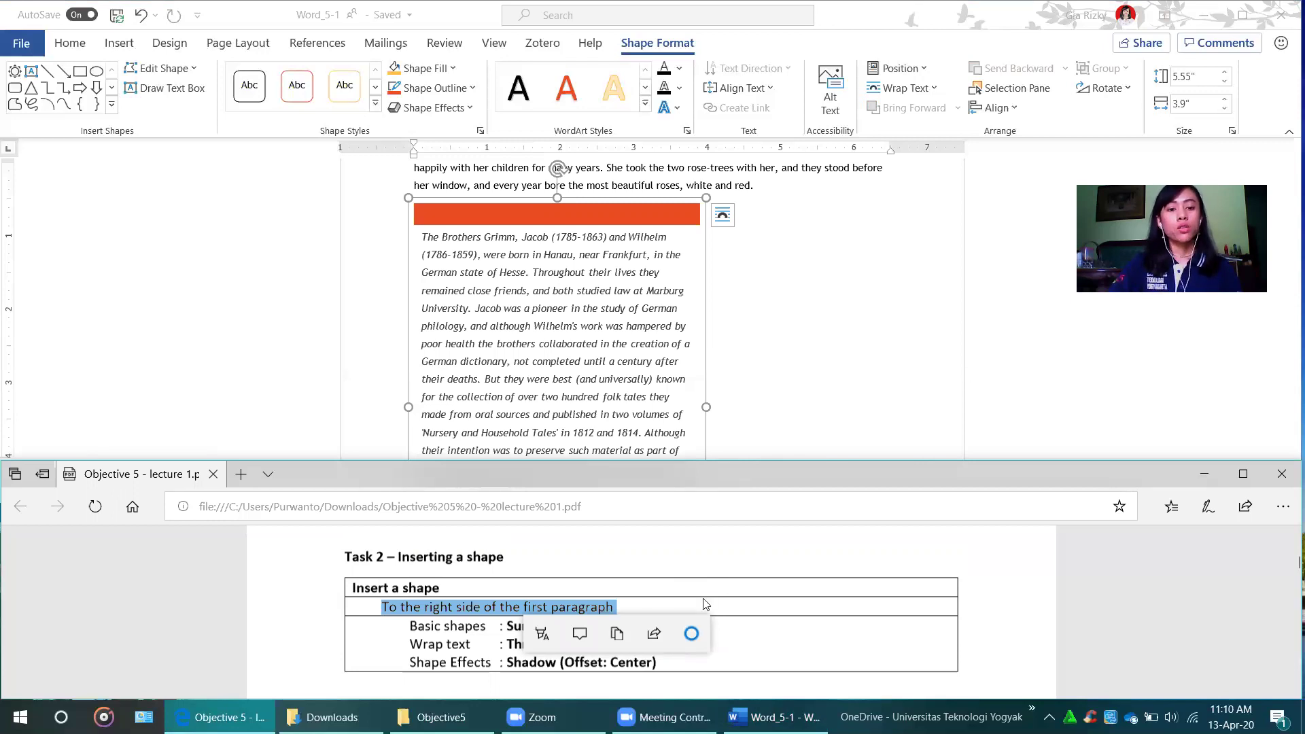
pyautogui.click(421, 625)
pyautogui.moveTo(410, 631); pyautogui.dragTo(536, 631)
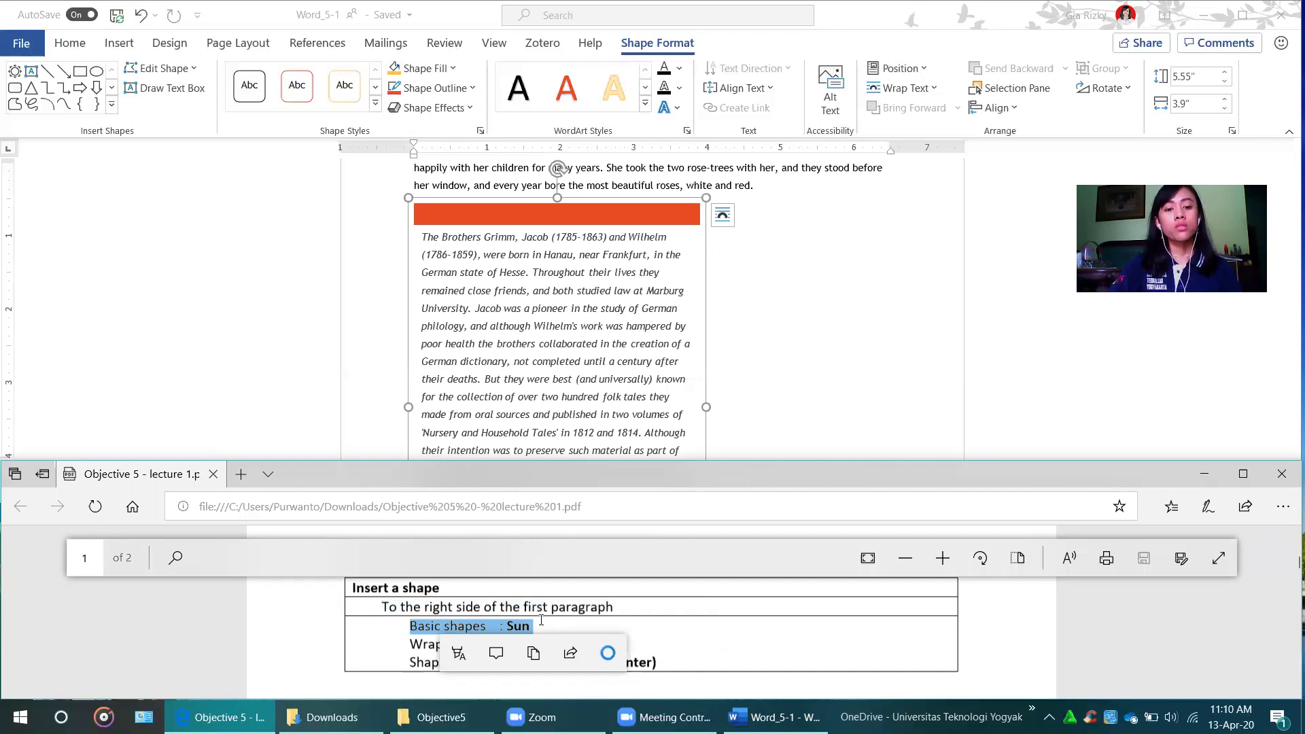
pyautogui.click(427, 638)
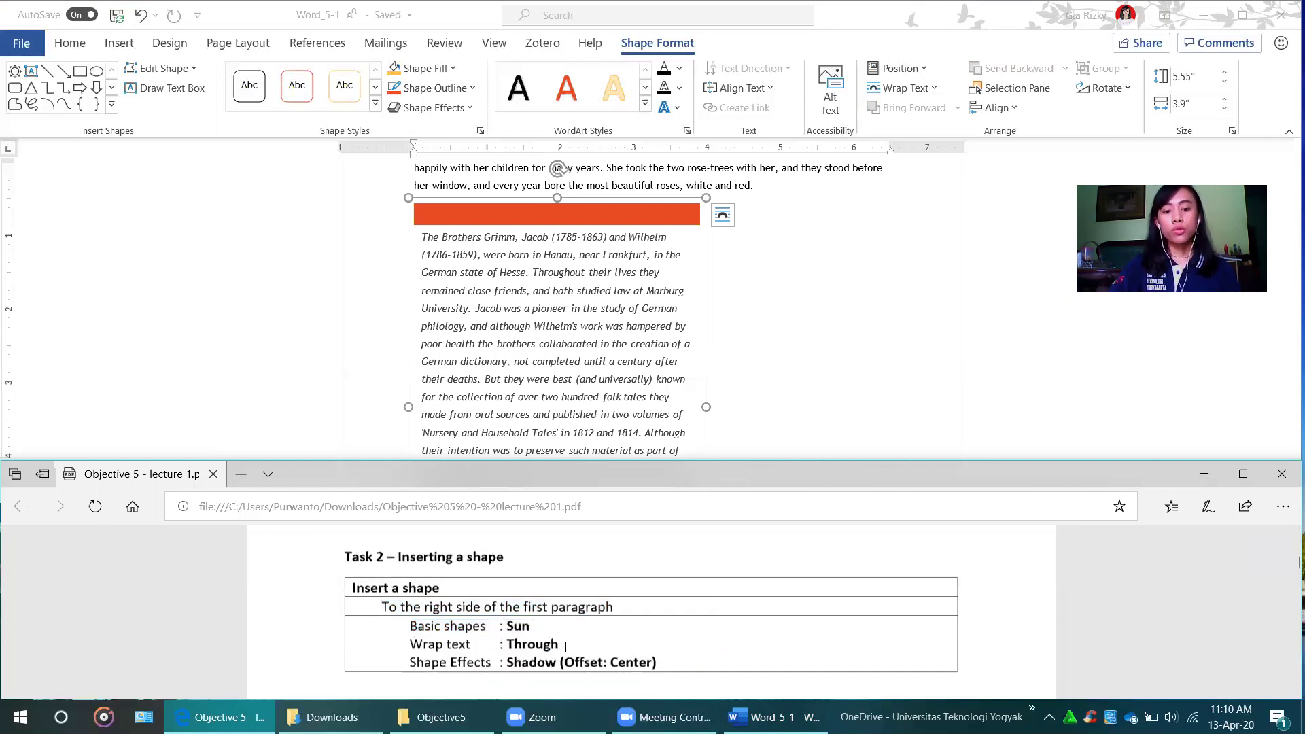
pyautogui.moveTo(501, 645); pyautogui.dragTo(561, 646)
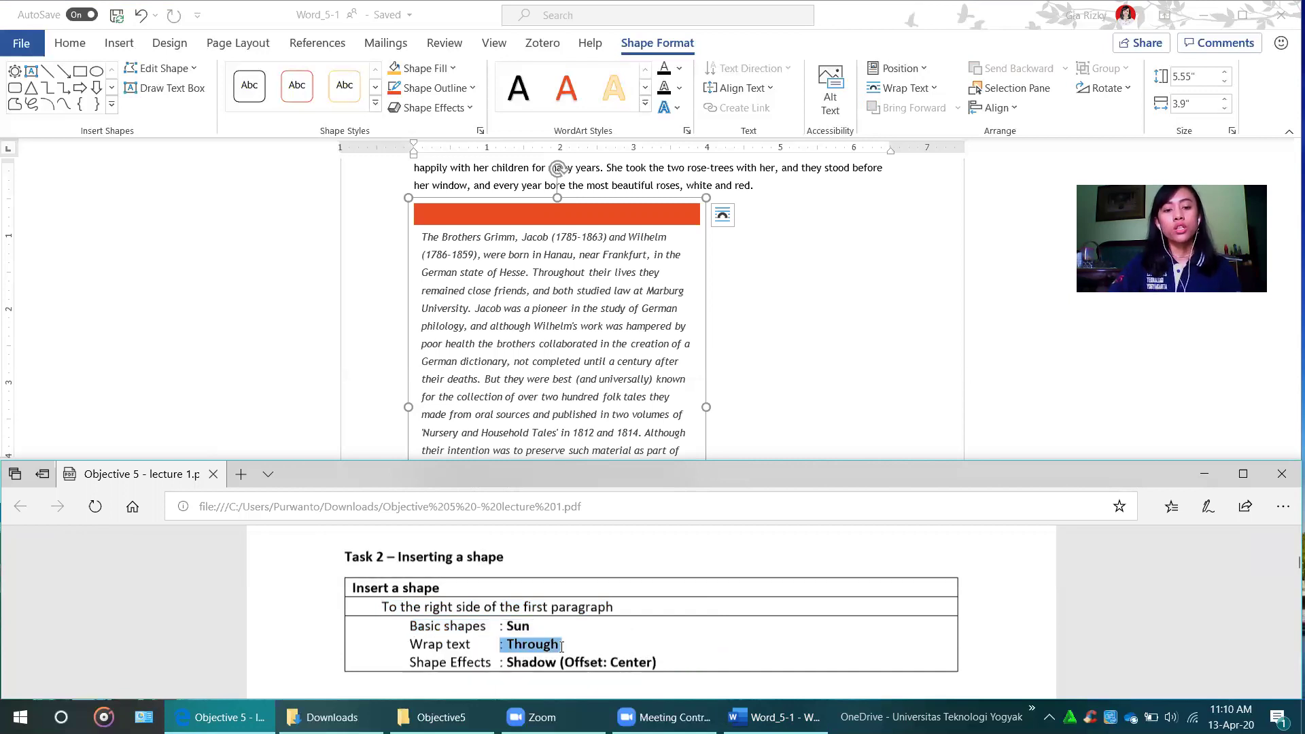
pyautogui.click(416, 669)
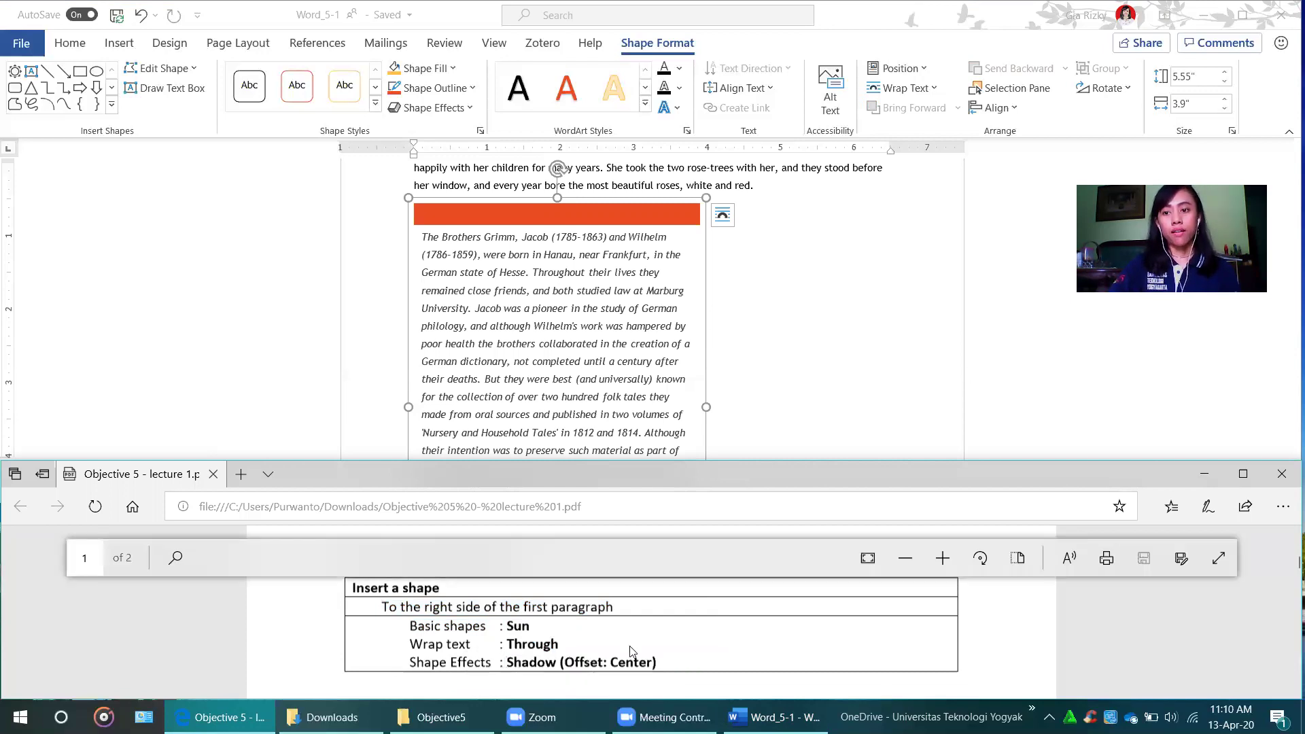
# Draw a Sun basic shape about 1.81" high and 1.51" wide at the right side of the first paragraph on page 1.
pyautogui.click(807, 348)
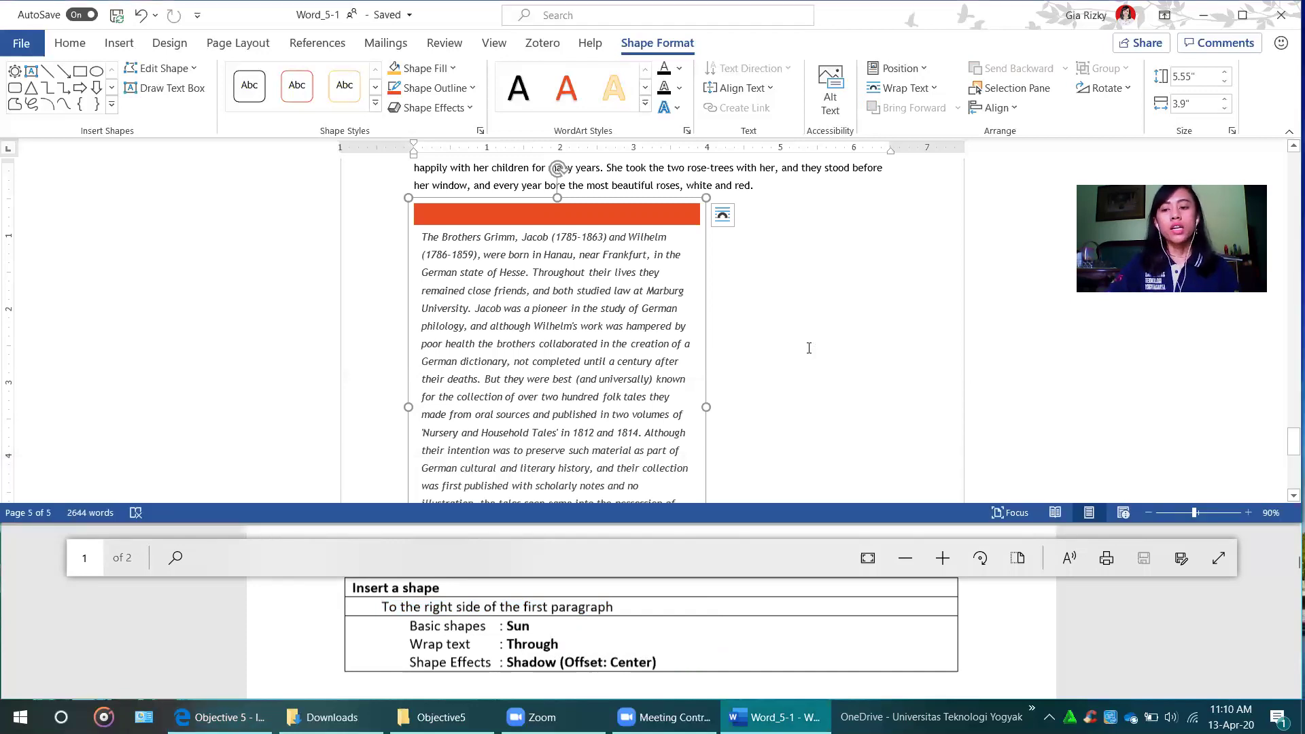
pyautogui.scroll(5, 806, 377)
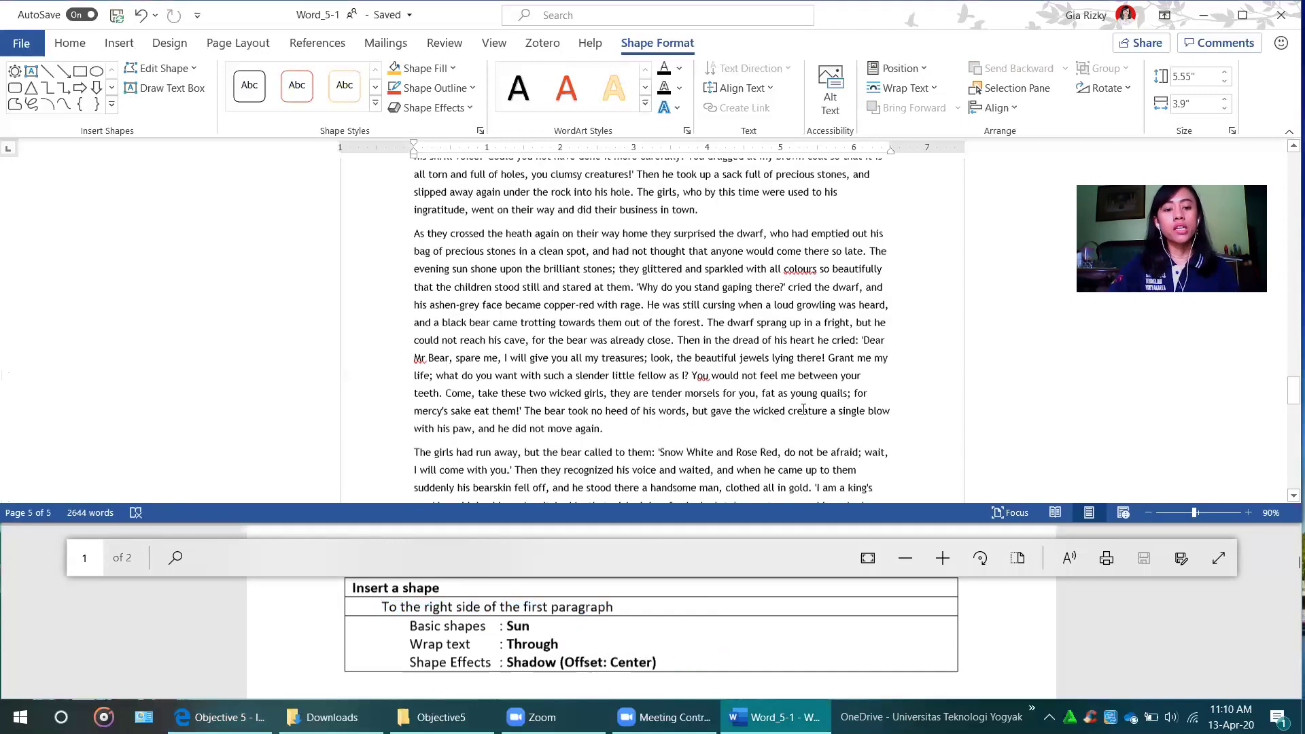
pyautogui.scroll(5, 804, 409)
pyautogui.scroll(5, 804, 409)
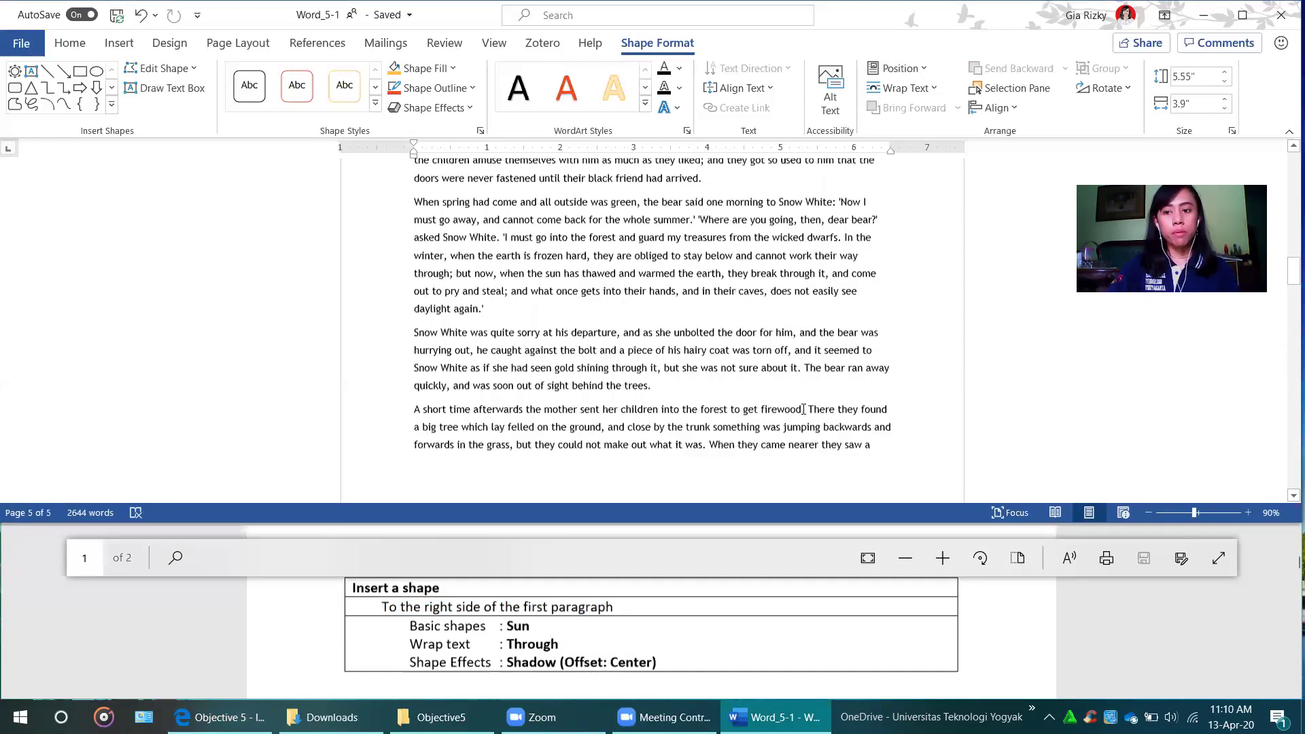
pyautogui.scroll(5, 804, 409)
pyautogui.scroll(12, 804, 409)
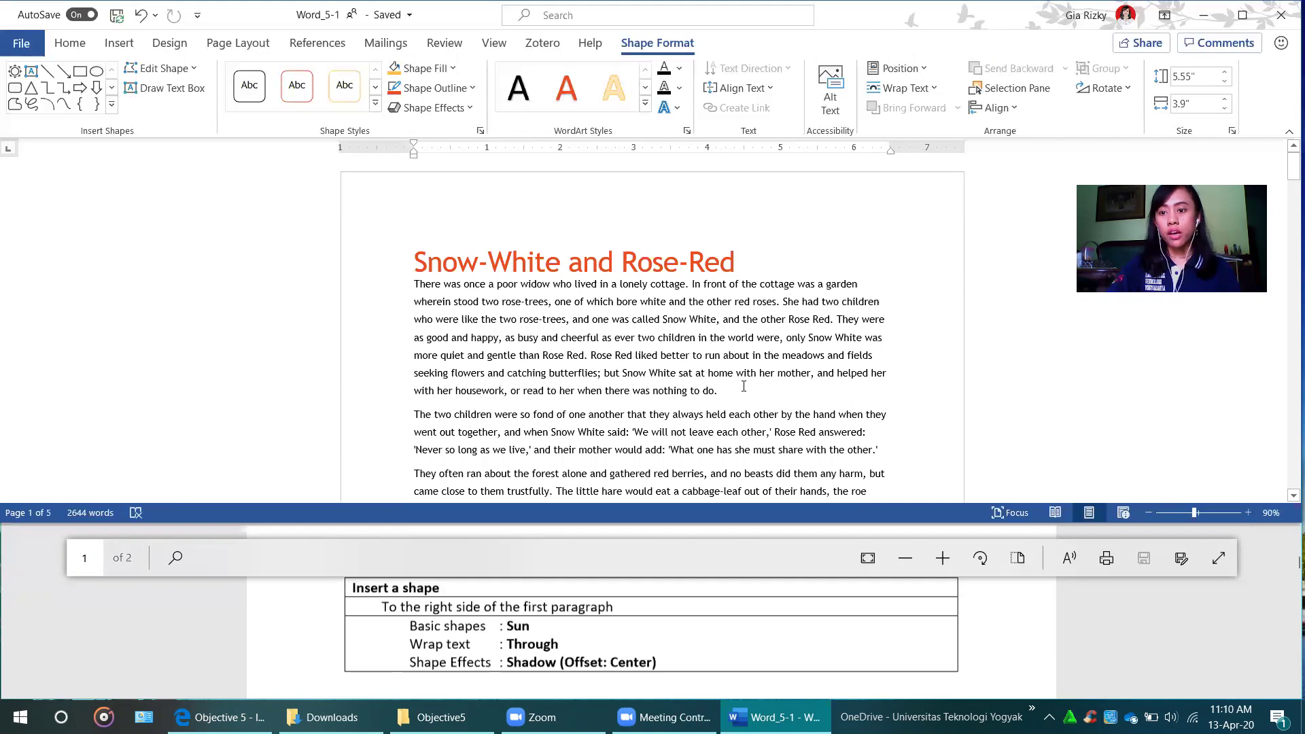
pyautogui.click(743, 386)
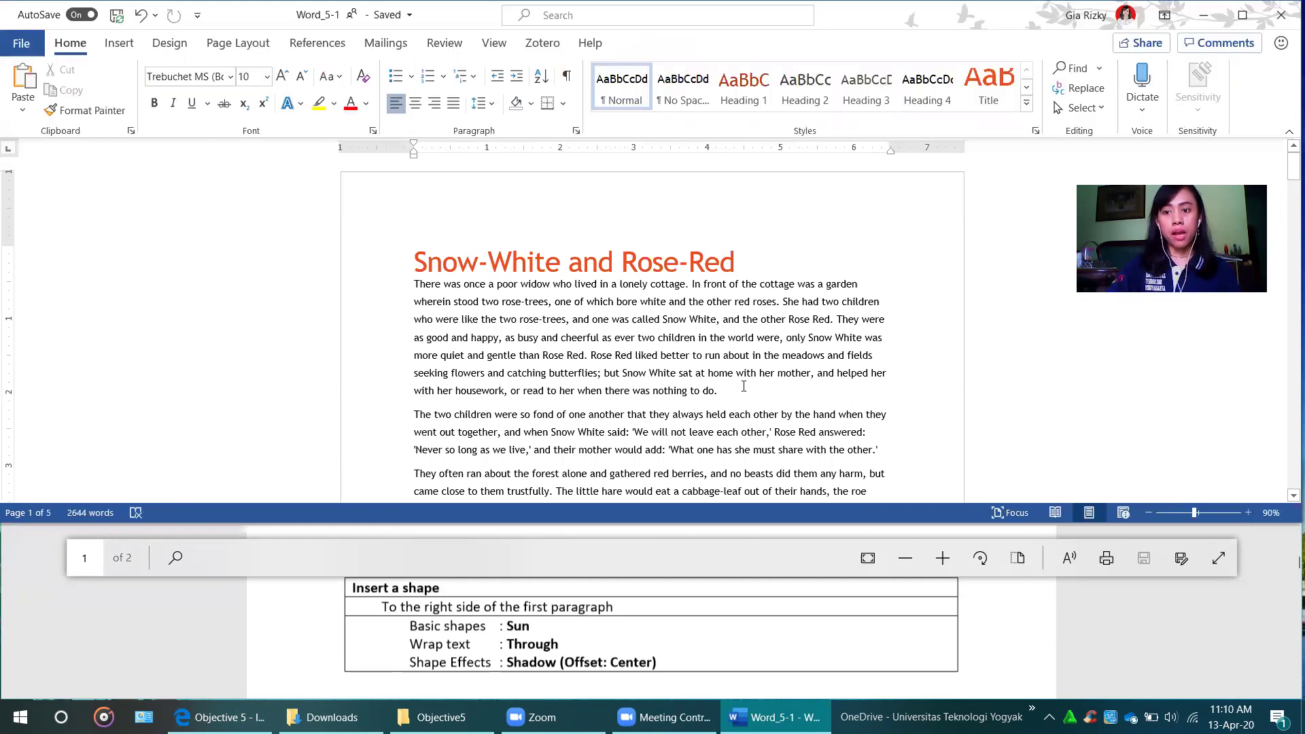
pyautogui.click(125, 47)
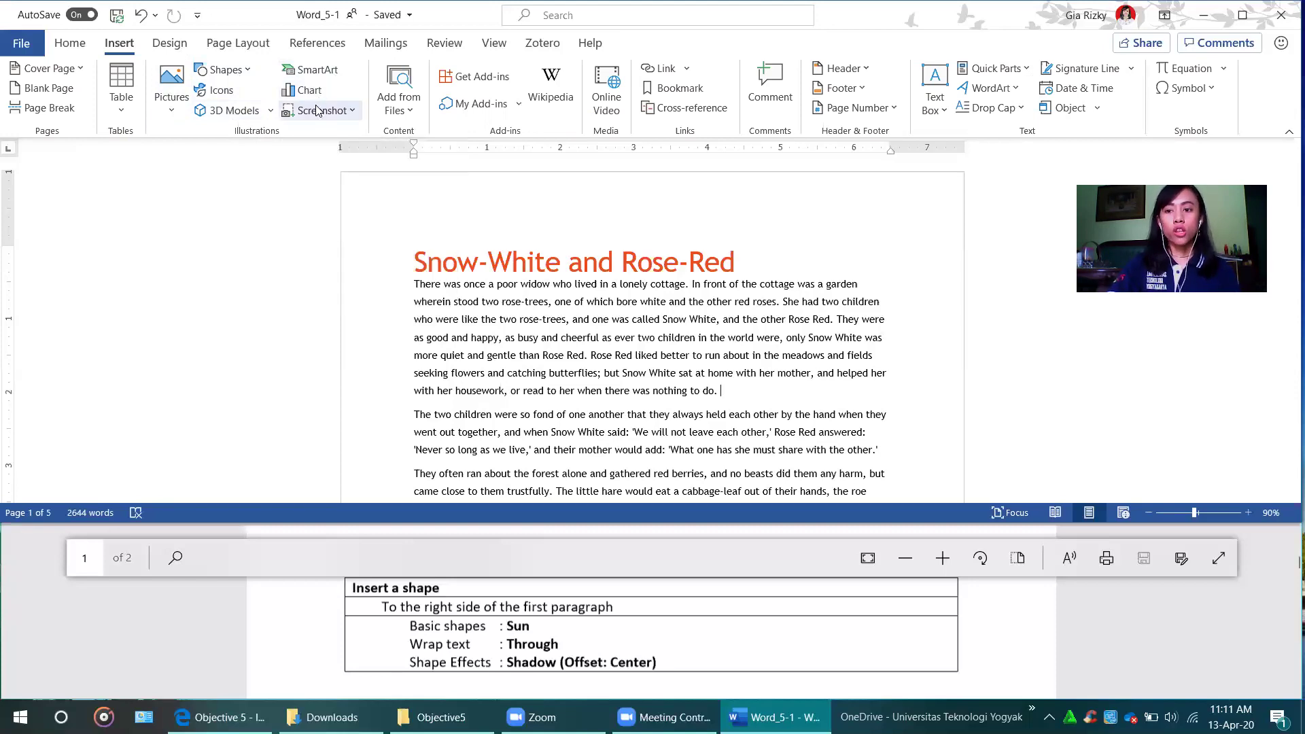
pyautogui.click(252, 76)
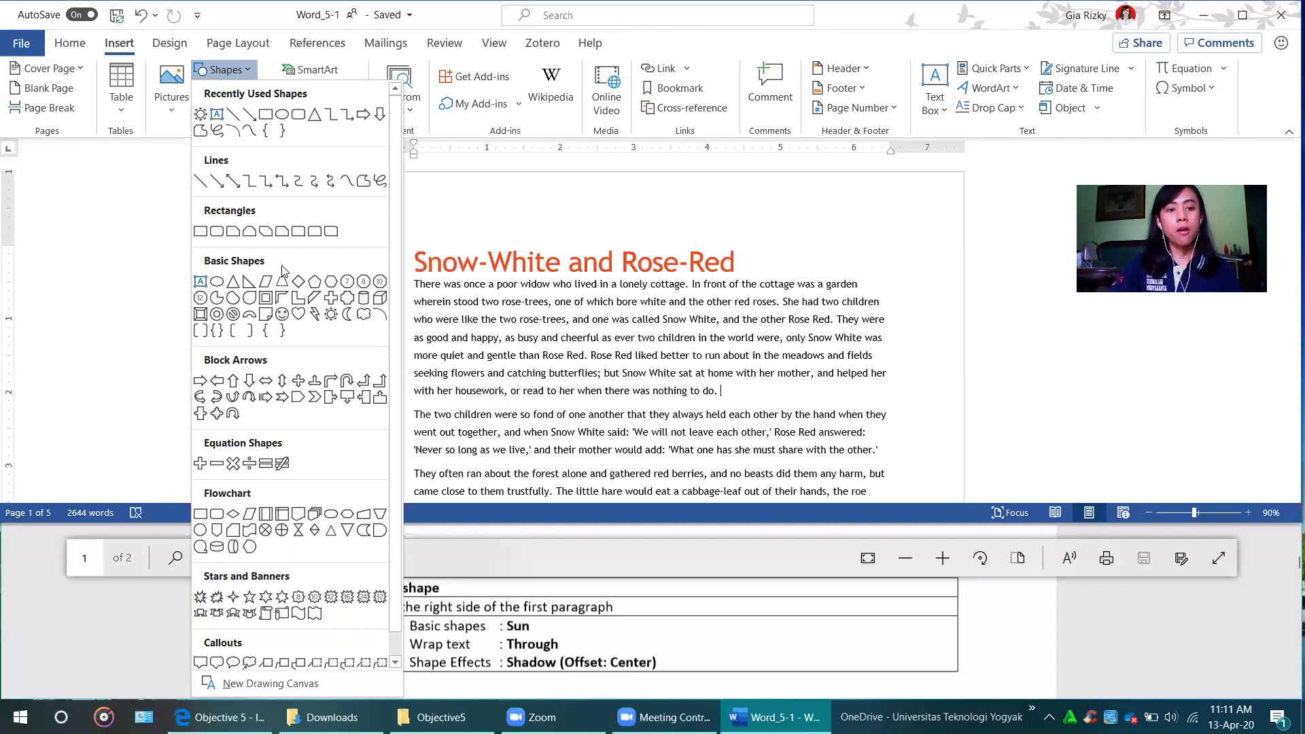
pyautogui.click(331, 315)
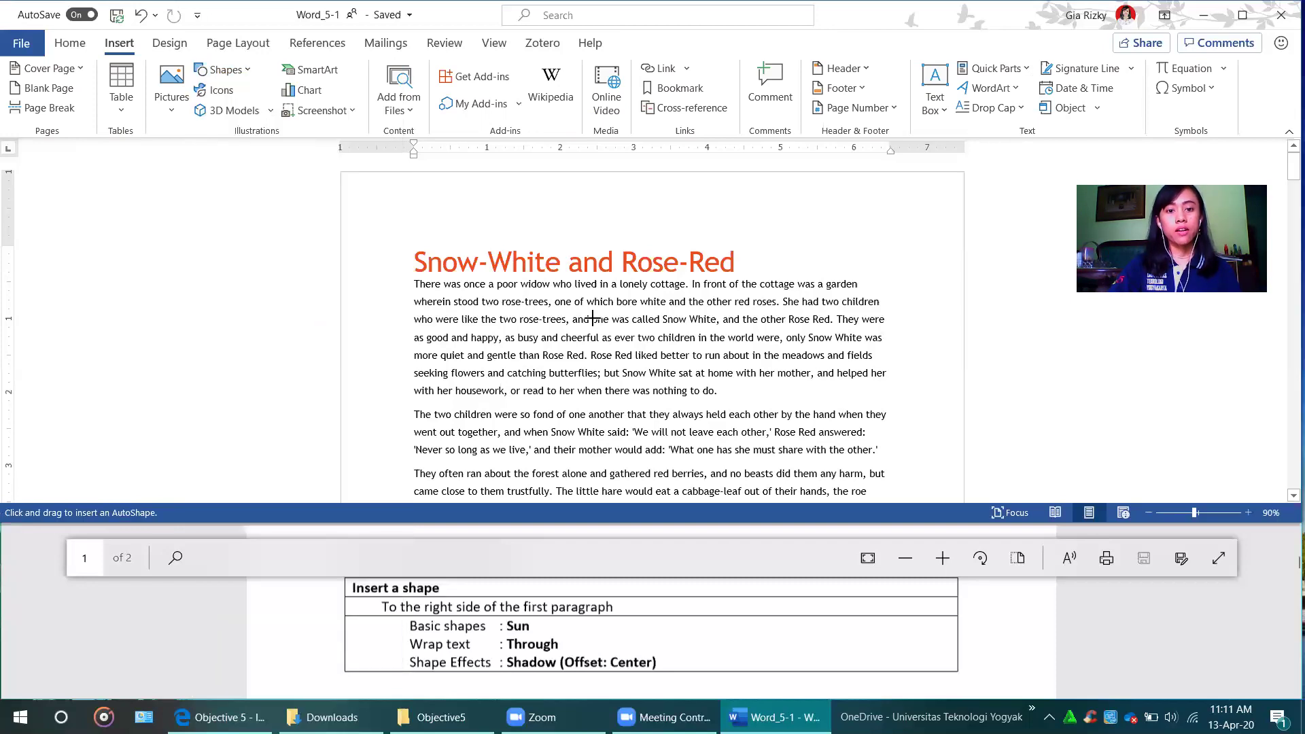
pyautogui.moveTo(790, 280)
pyautogui.mouseDown()
pyautogui.moveTo(809, 350)
pyautogui.moveTo(901, 414)
pyautogui.mouseUp()
pyautogui.moveTo(870, 370); pyautogui.dragTo(870, 362)
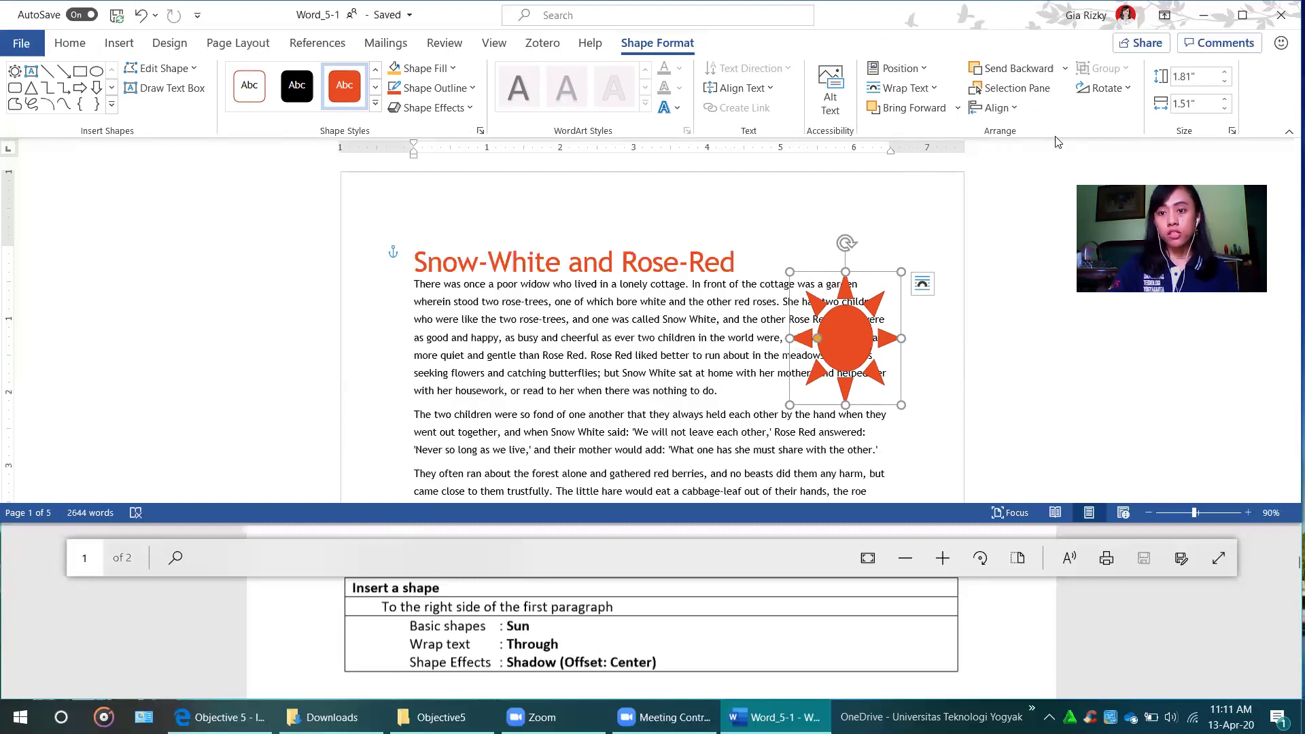
# Set the sun shape's text wrapping to Through and apply the Offset: Center outer shadow.
pyautogui.click(935, 89)
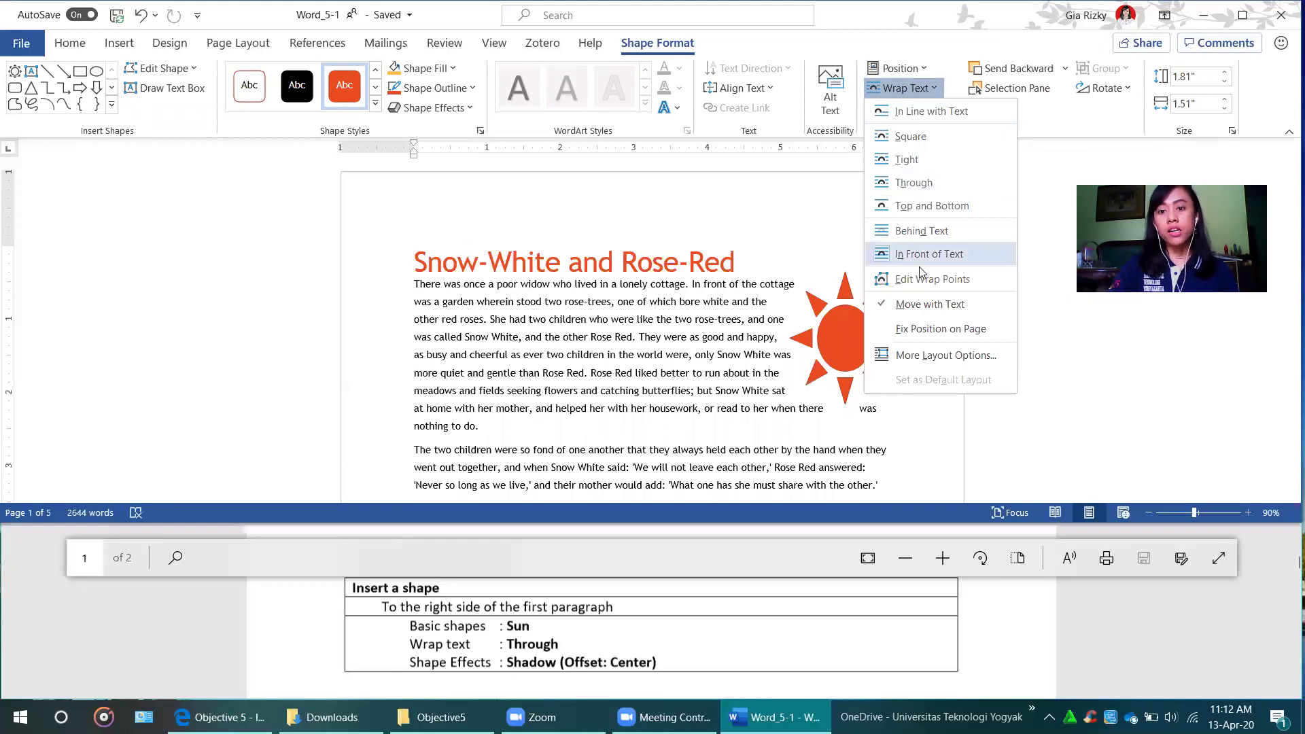
pyautogui.click(944, 190)
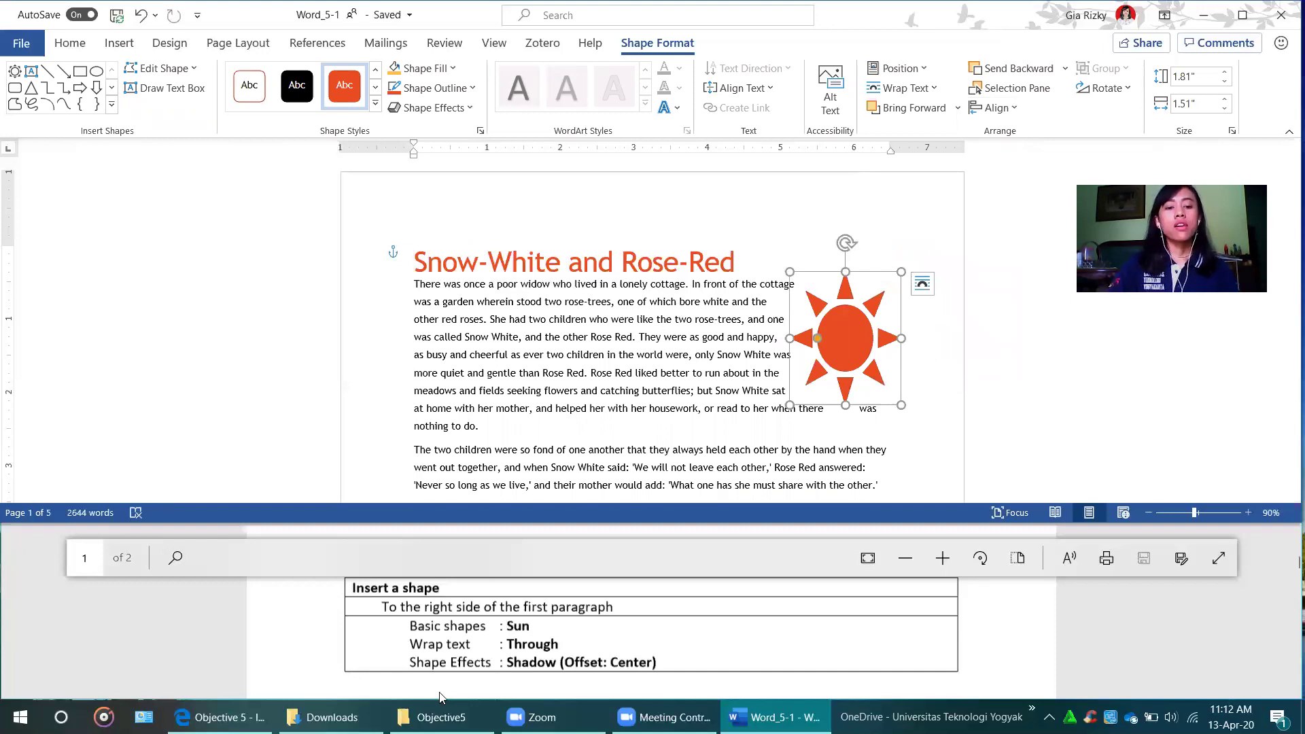
pyautogui.click(410, 670)
pyautogui.moveTo(410, 670); pyautogui.dragTo(665, 656)
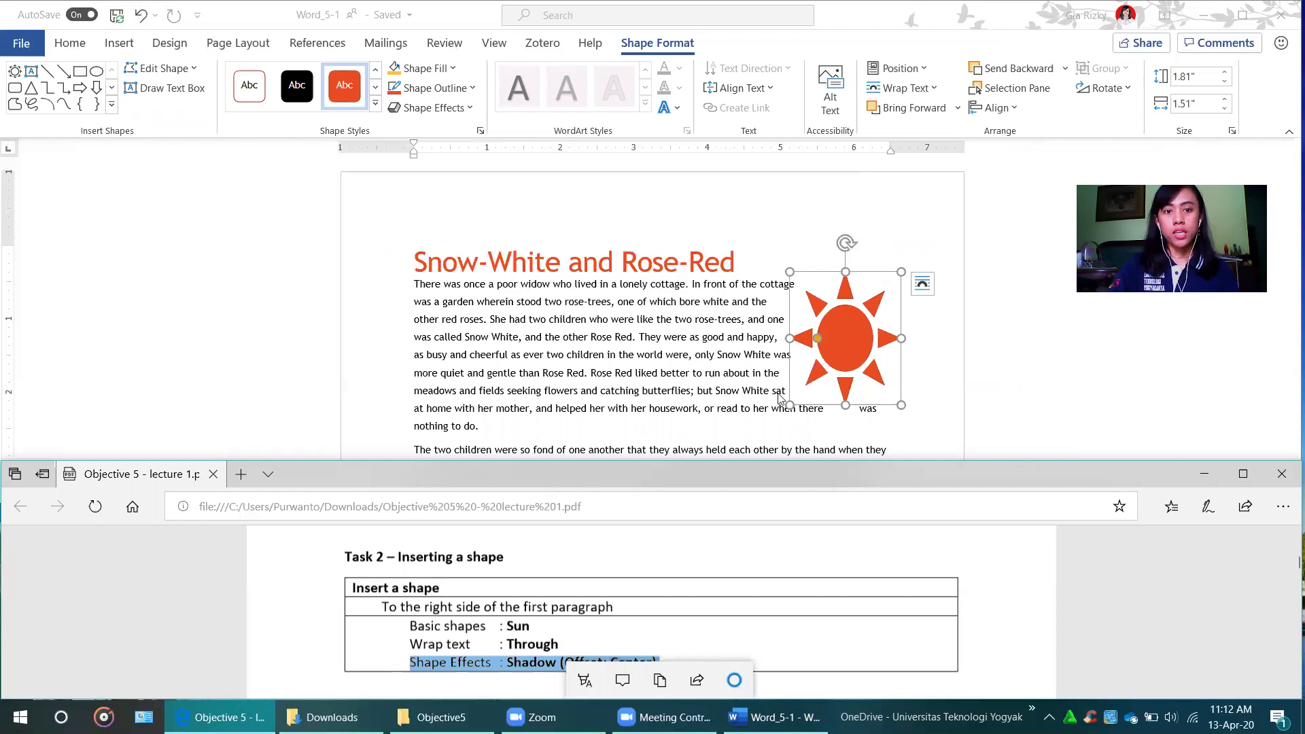
pyautogui.click(834, 357)
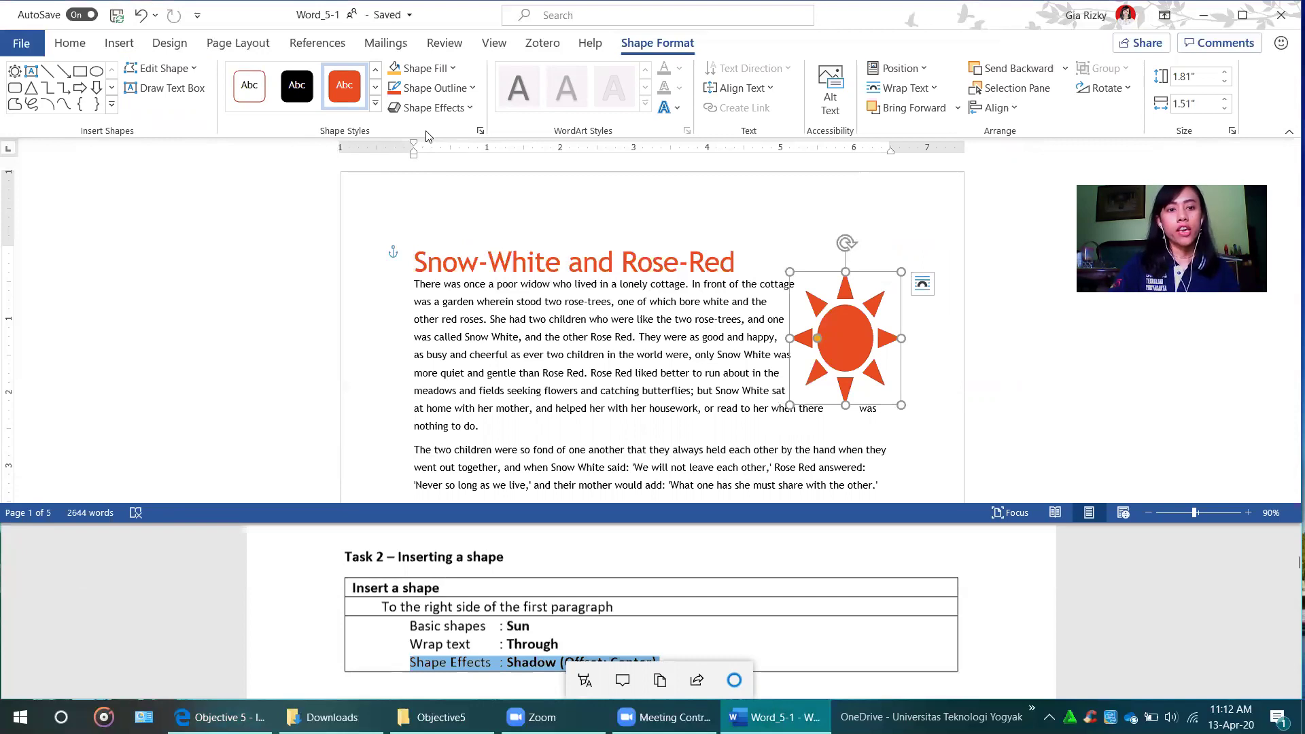
pyautogui.click(471, 108)
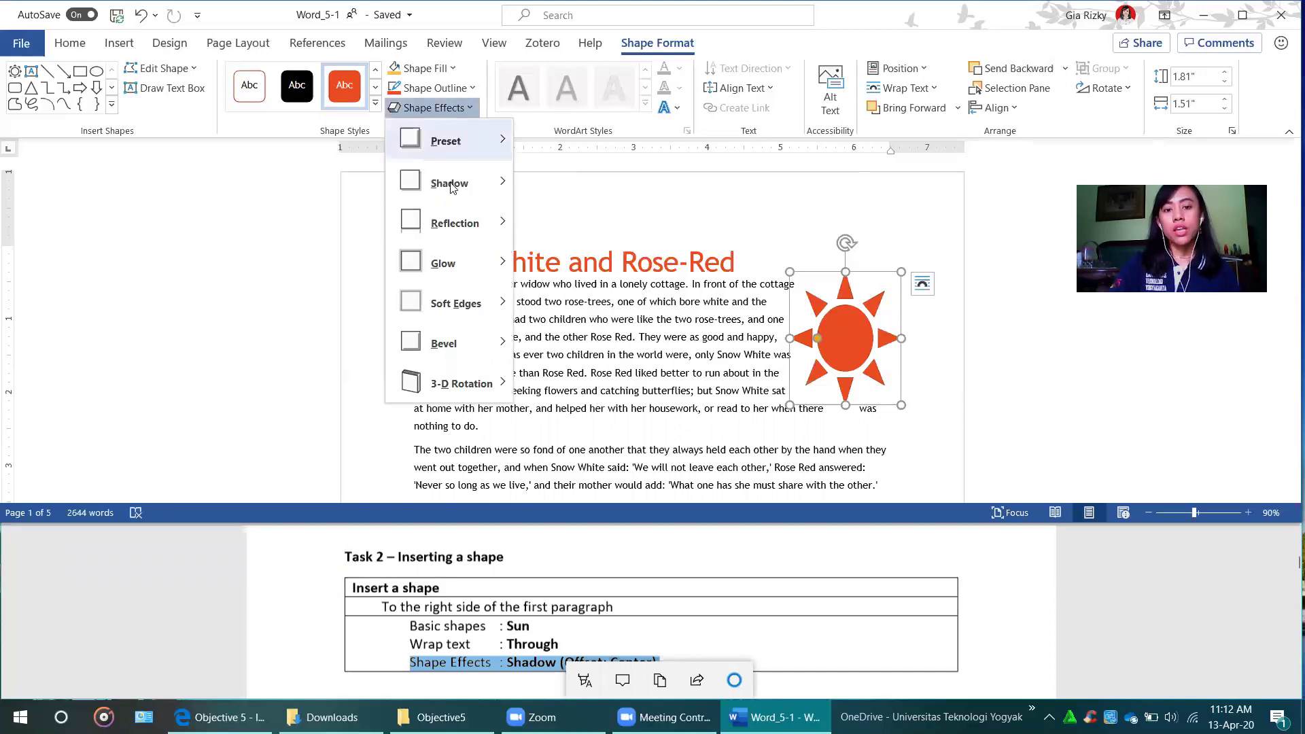
pyautogui.moveTo(451, 187)
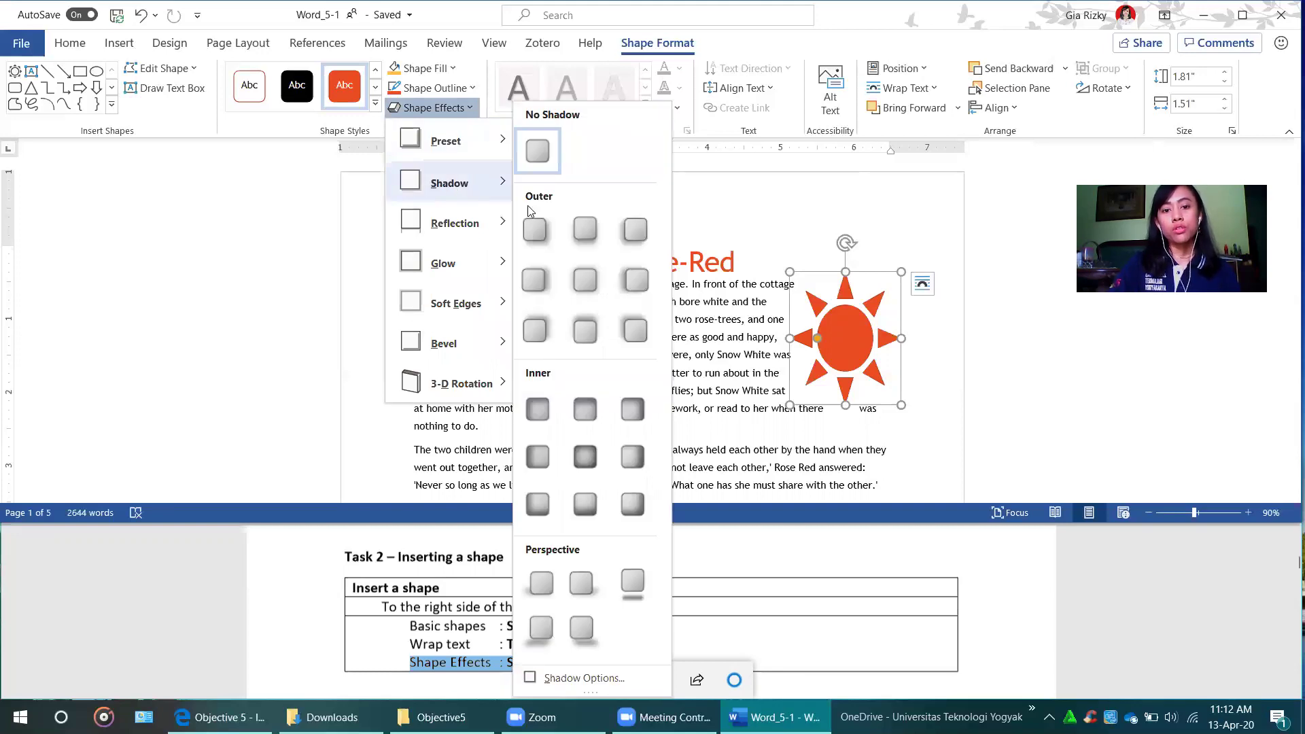
pyautogui.click(584, 288)
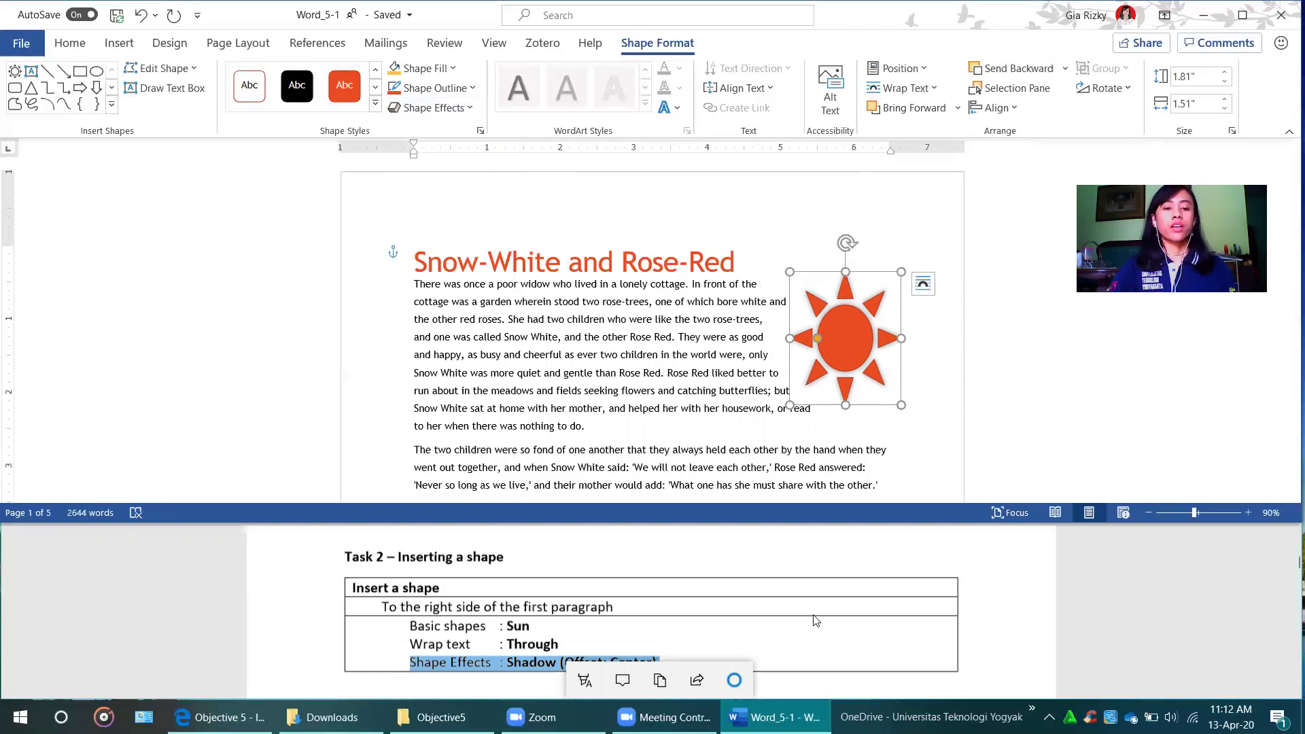
pyautogui.click(805, 643)
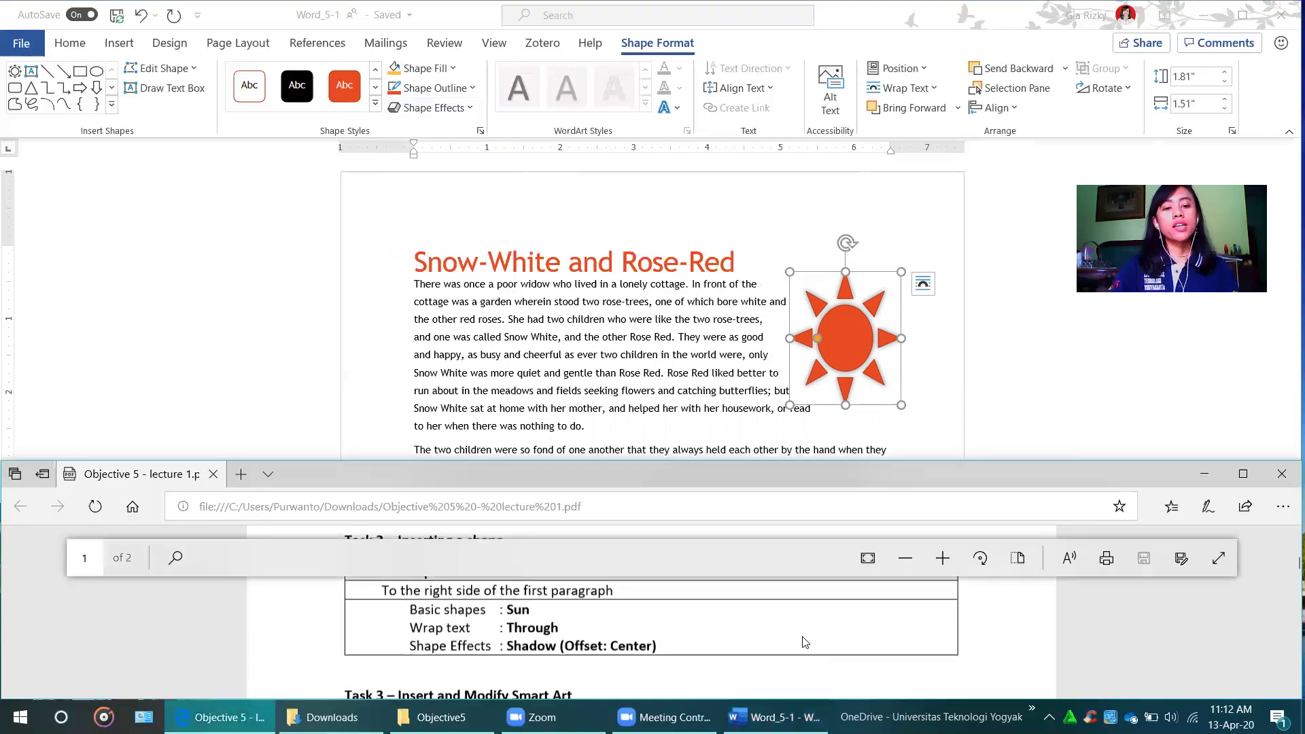
# Read the Task 3 – Insert and Modify Smart Art instructions in the lecture PDF, checking the placement, graphic type, content and size.
pyautogui.scroll(-3, 805, 643)
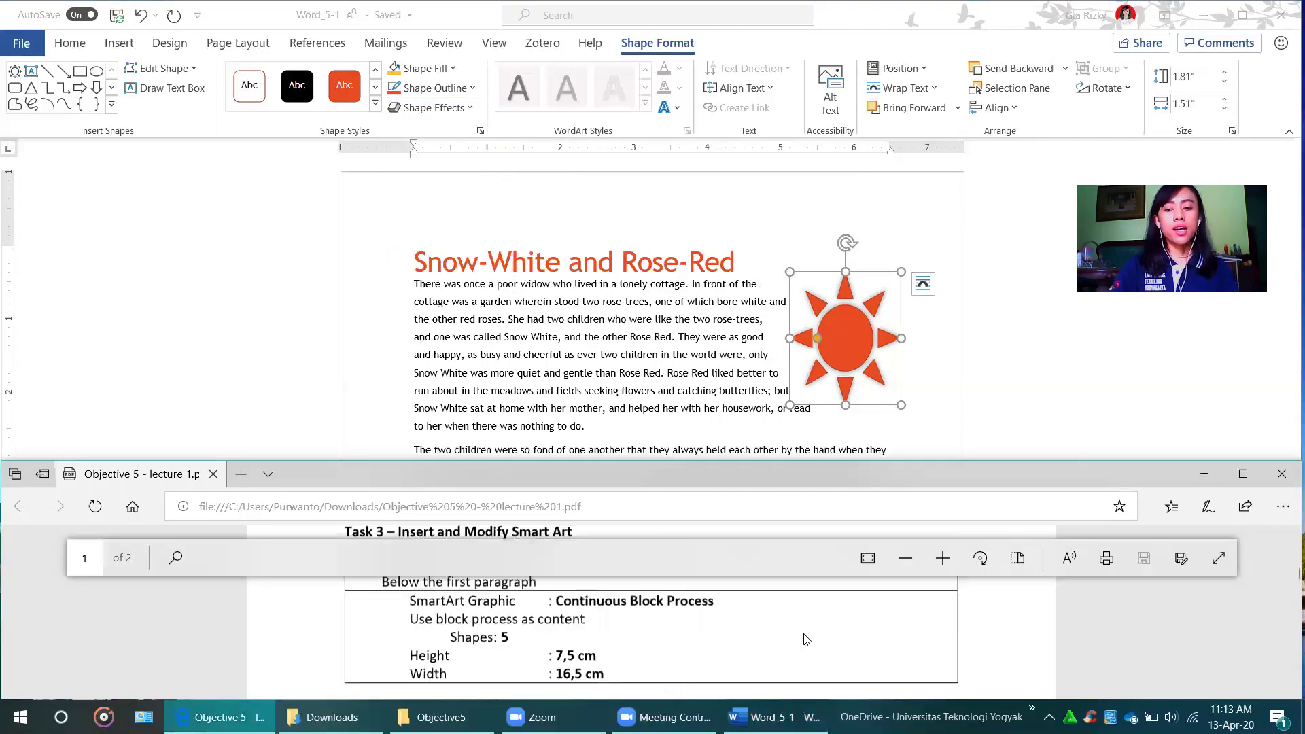
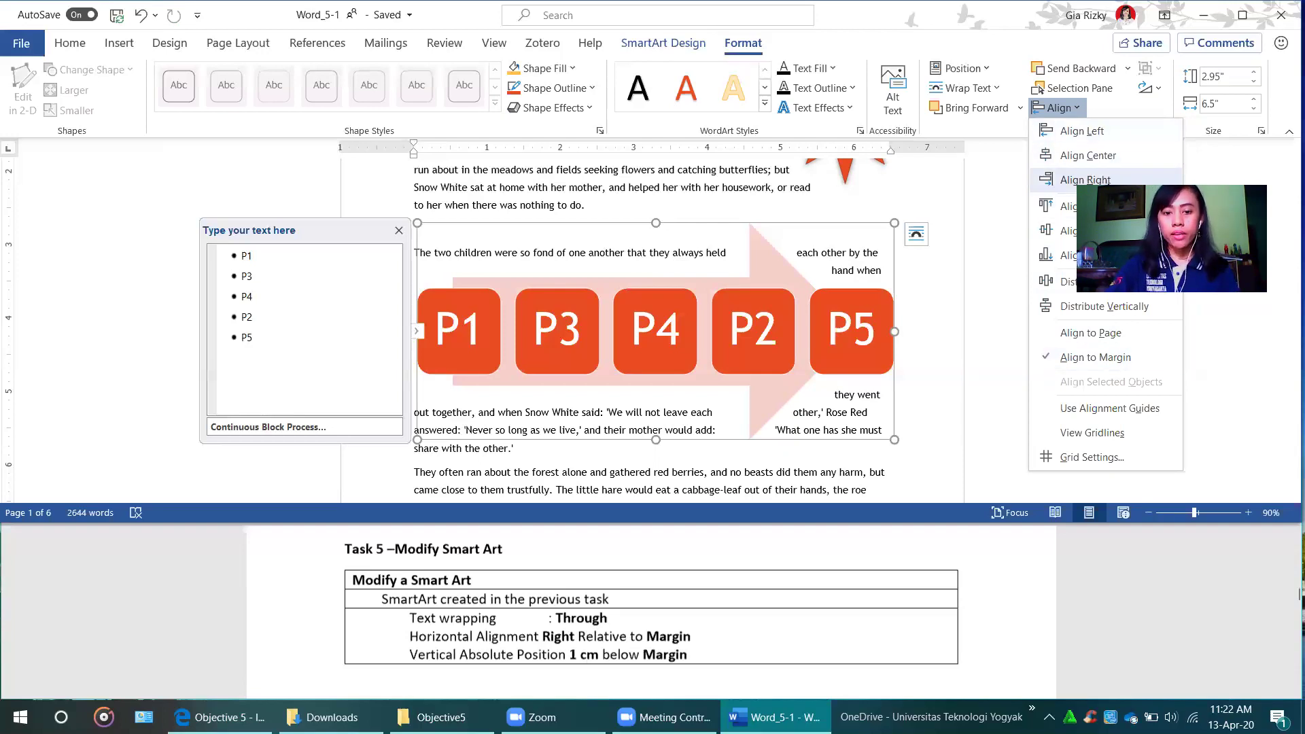
# Try aligning the SmartArt right relative to the margin, and check the vertical position requirement in the Task 5 instructions.
pyautogui.click(1108, 179)
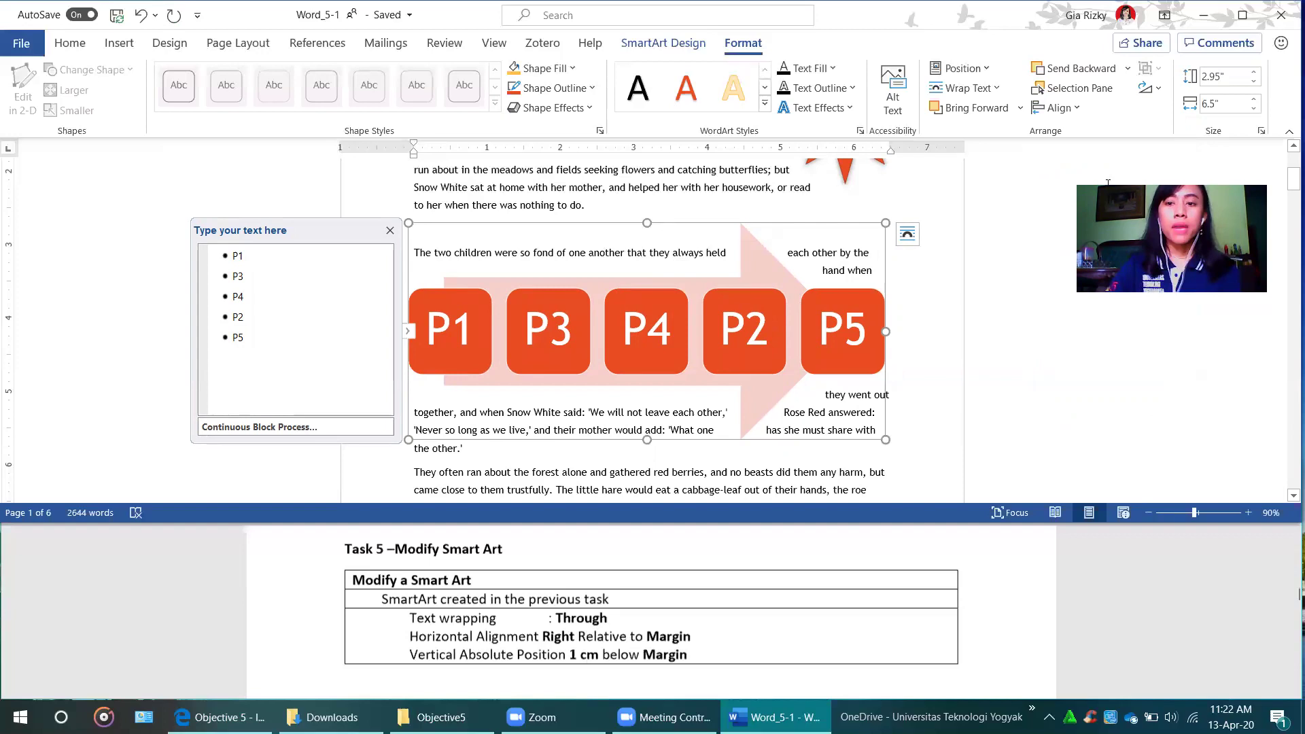
pyautogui.click(1078, 114)
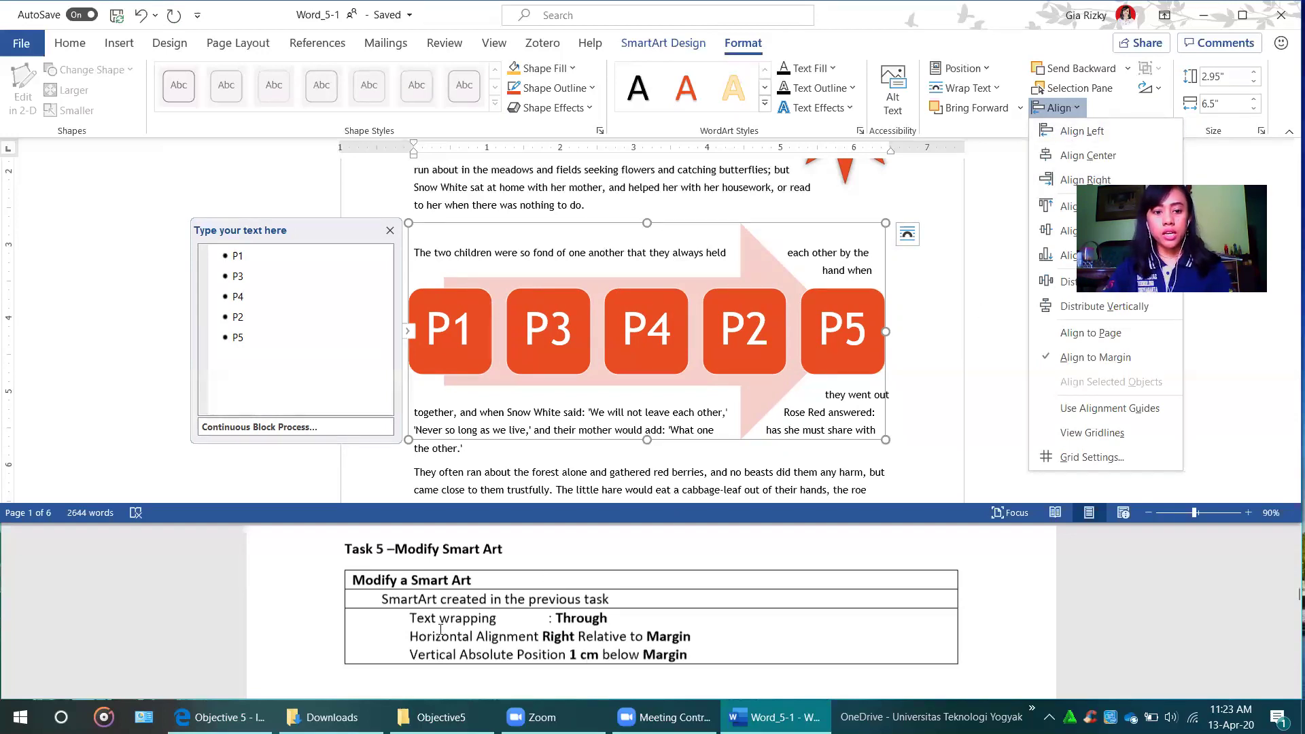
pyautogui.moveTo(402, 654); pyautogui.dragTo(571, 655)
pyautogui.click(724, 653)
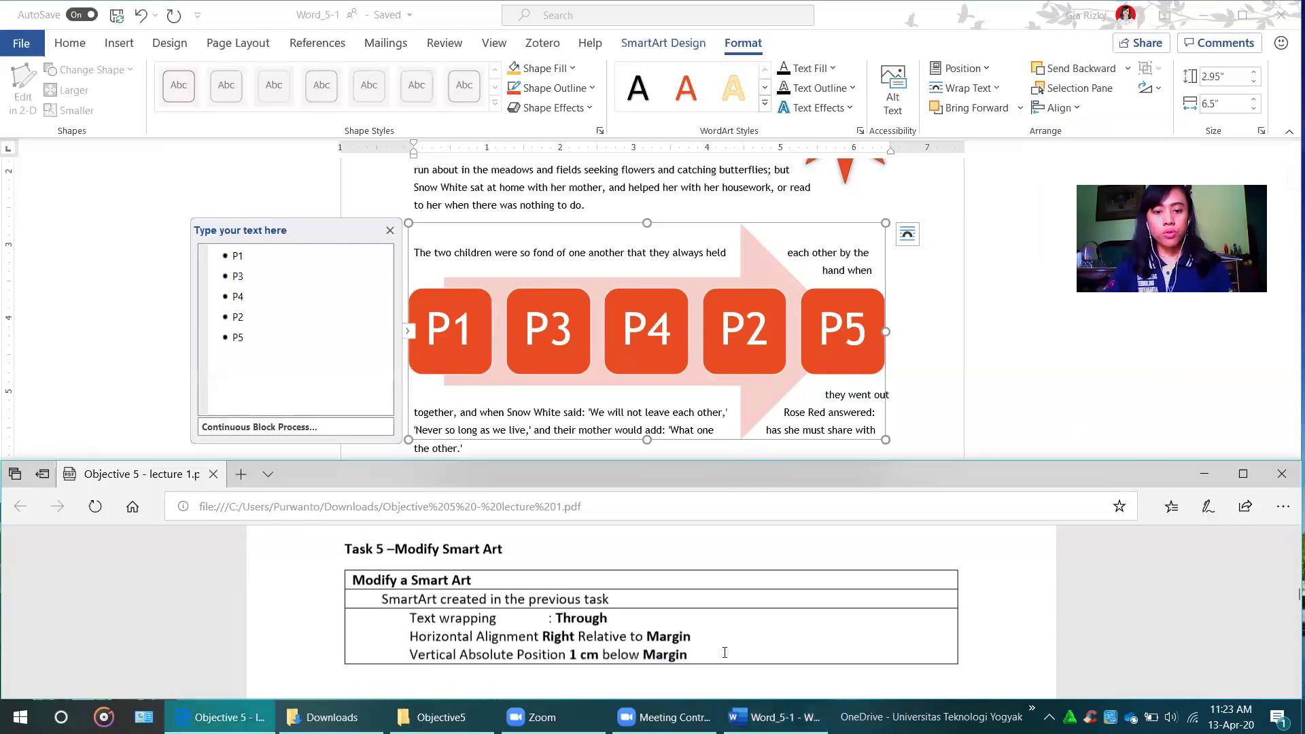
pyautogui.moveTo(408, 654); pyautogui.dragTo(691, 654)
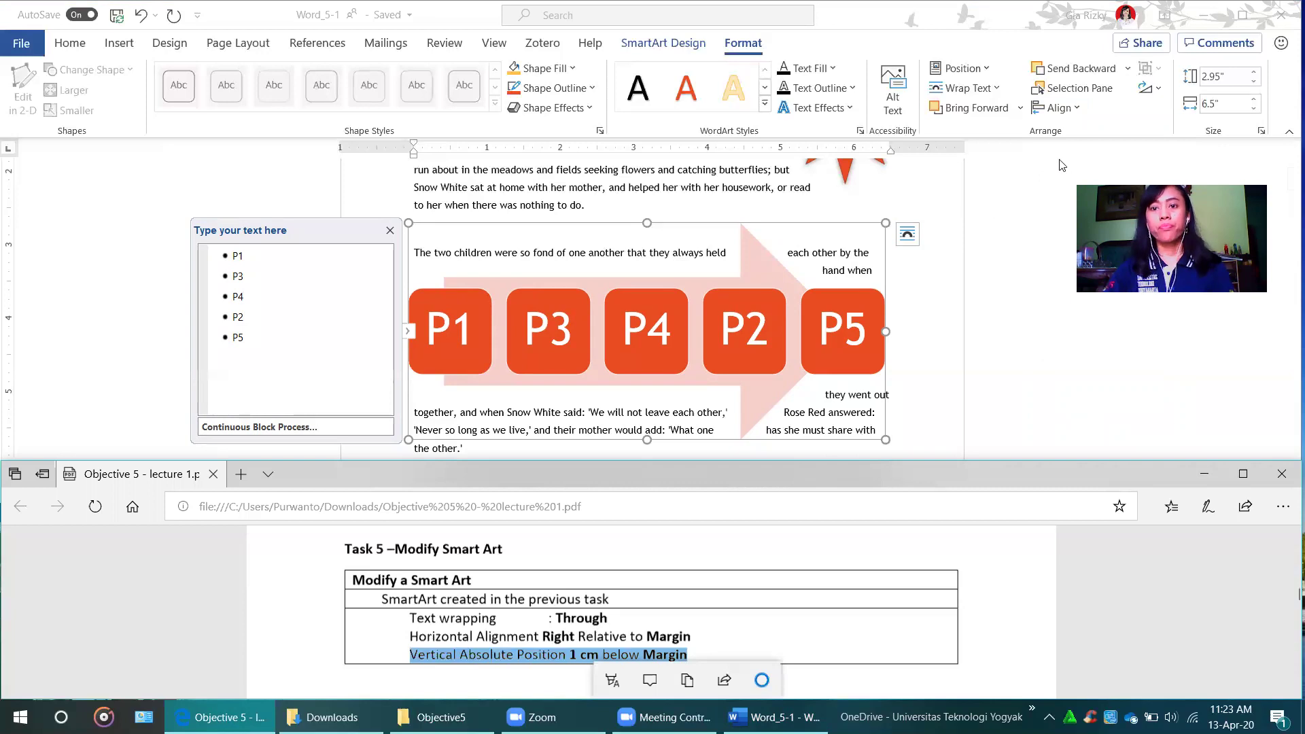
# Turn on alignment guides for positioning objects in the document.
pyautogui.click(1074, 110)
pyautogui.click(1075, 109)
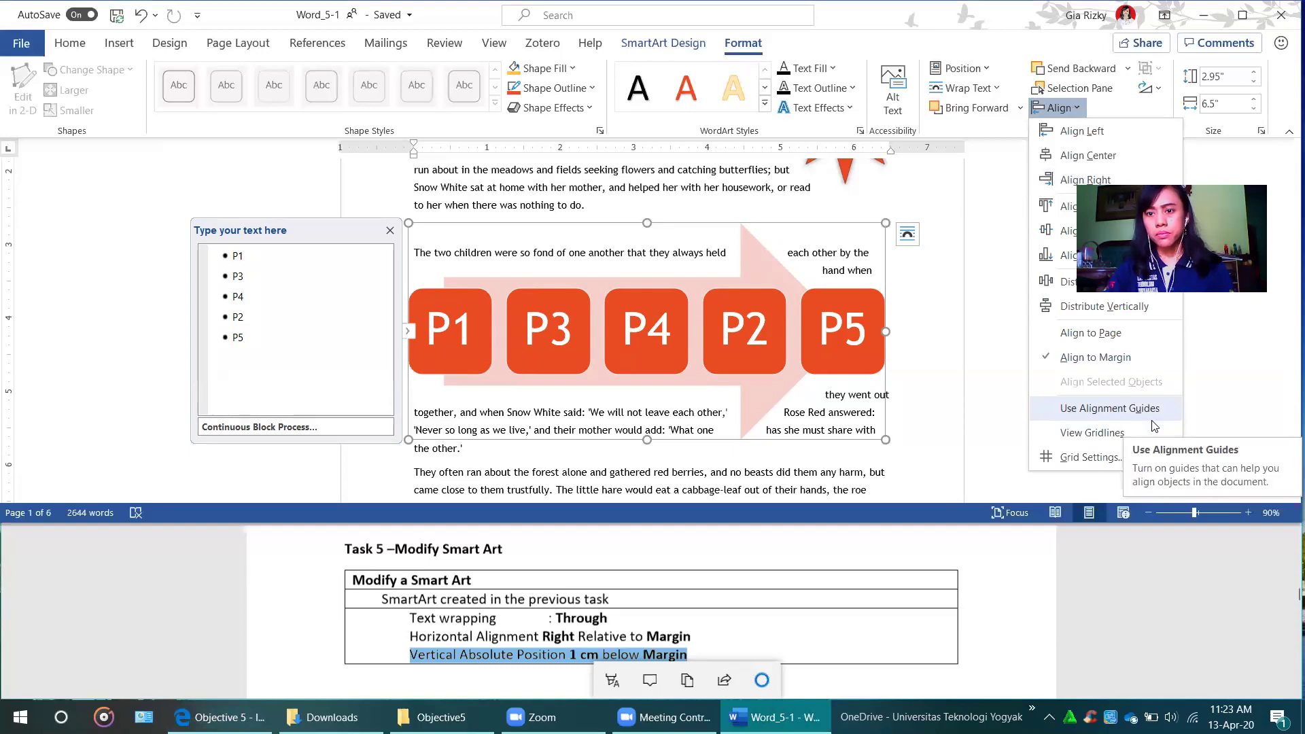
pyautogui.click(1151, 416)
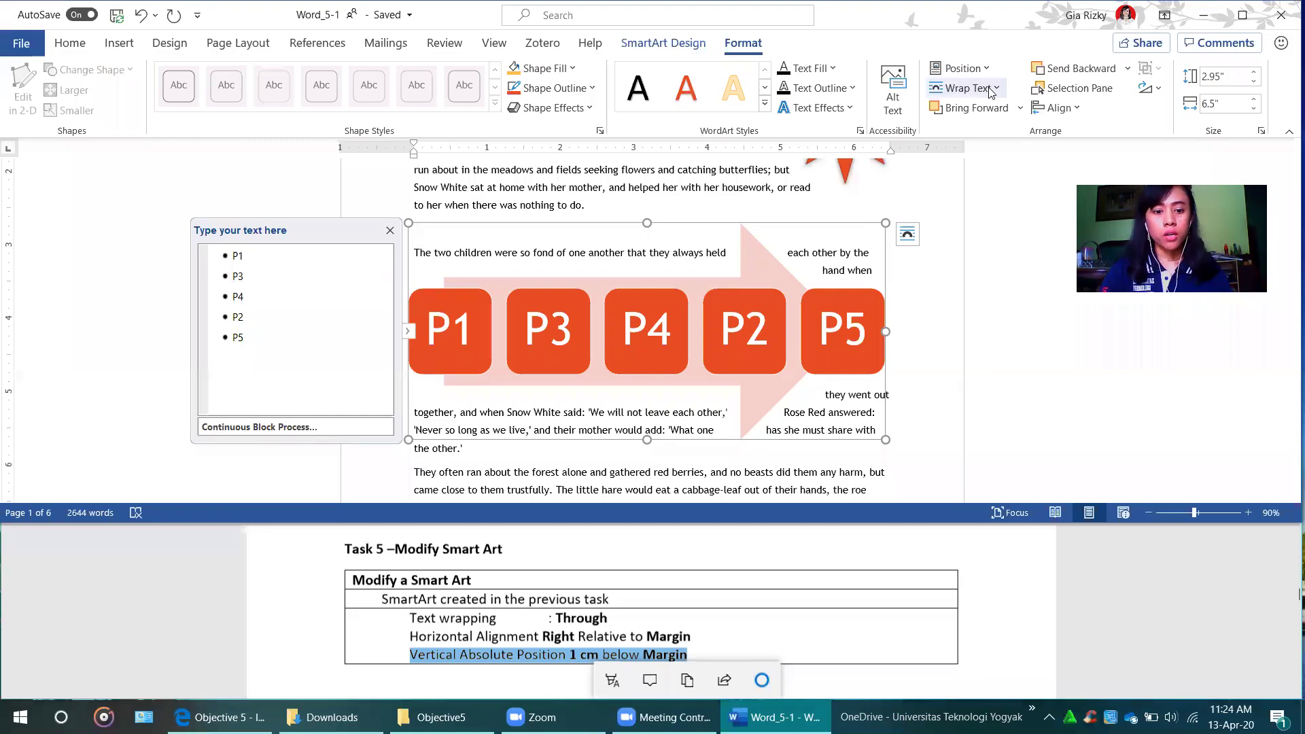
# Undo the latest alignment changes made to the SmartArt.
pyautogui.click(488, 654)
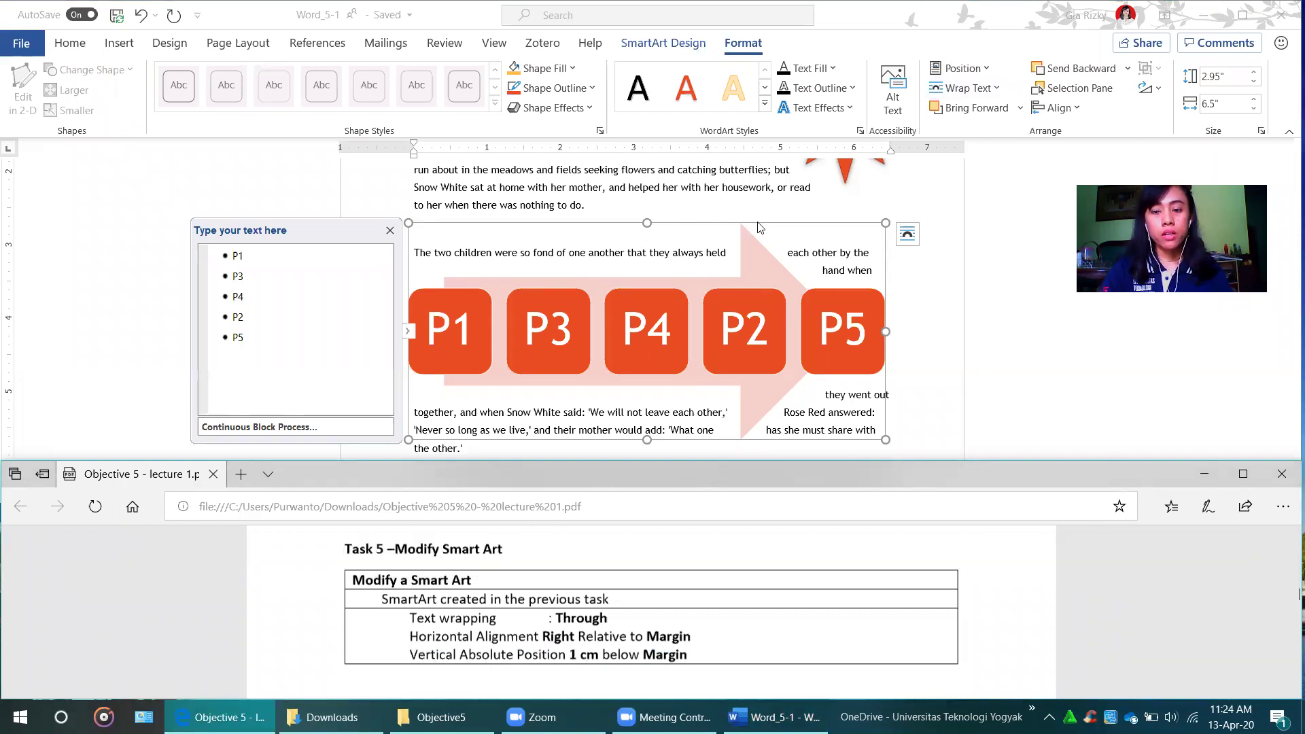
pyautogui.click(1077, 114)
pyautogui.click(1077, 114)
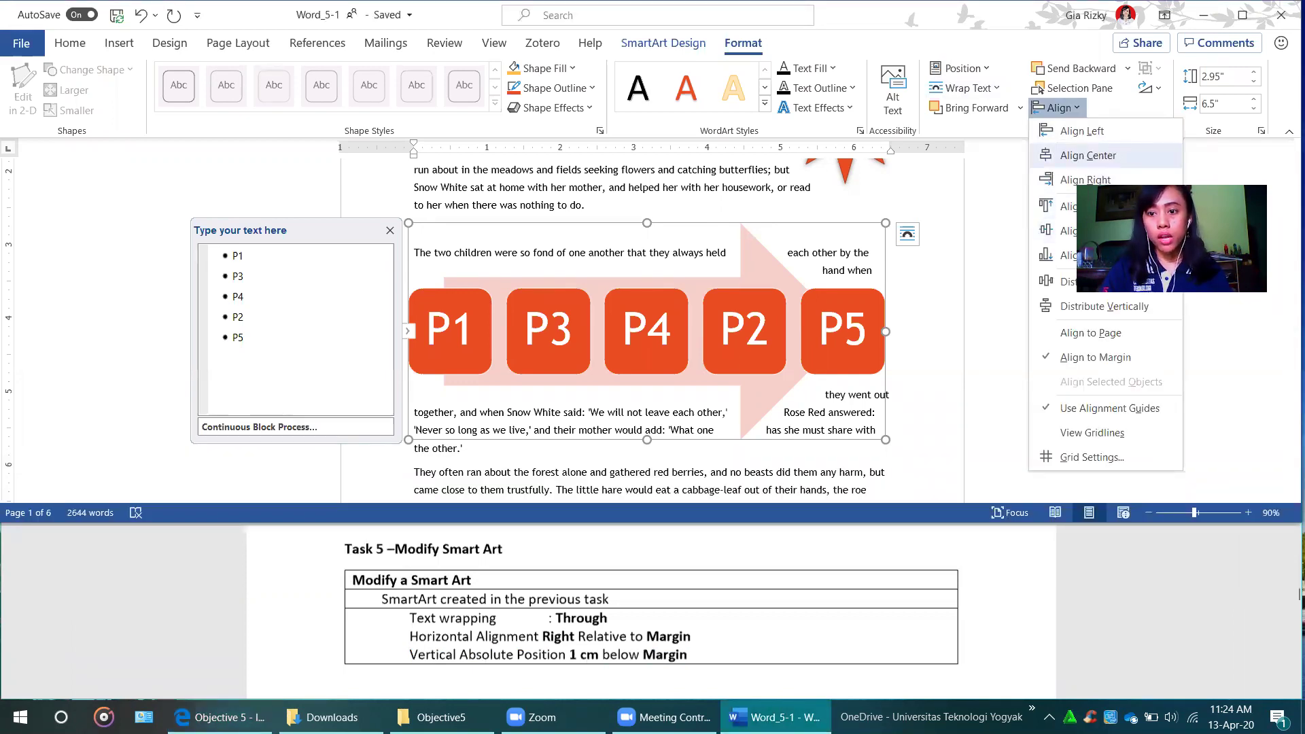
pyautogui.click(1136, 289)
pyautogui.hotkey('ctrl', 'z')
pyautogui.hotkey('ctrl', 'z')
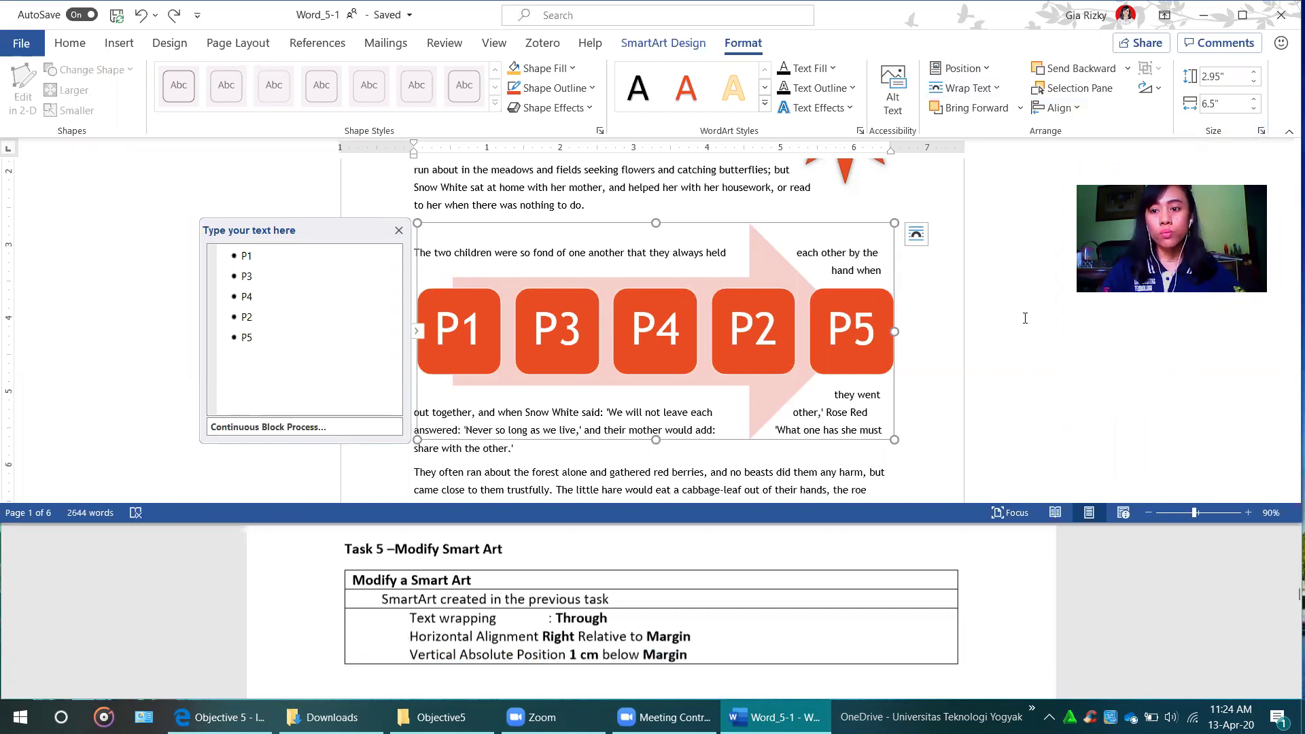
# In the SmartArt's layout settings, set its horizontal alignment to Right relative to Margin.
pyautogui.click(1261, 132)
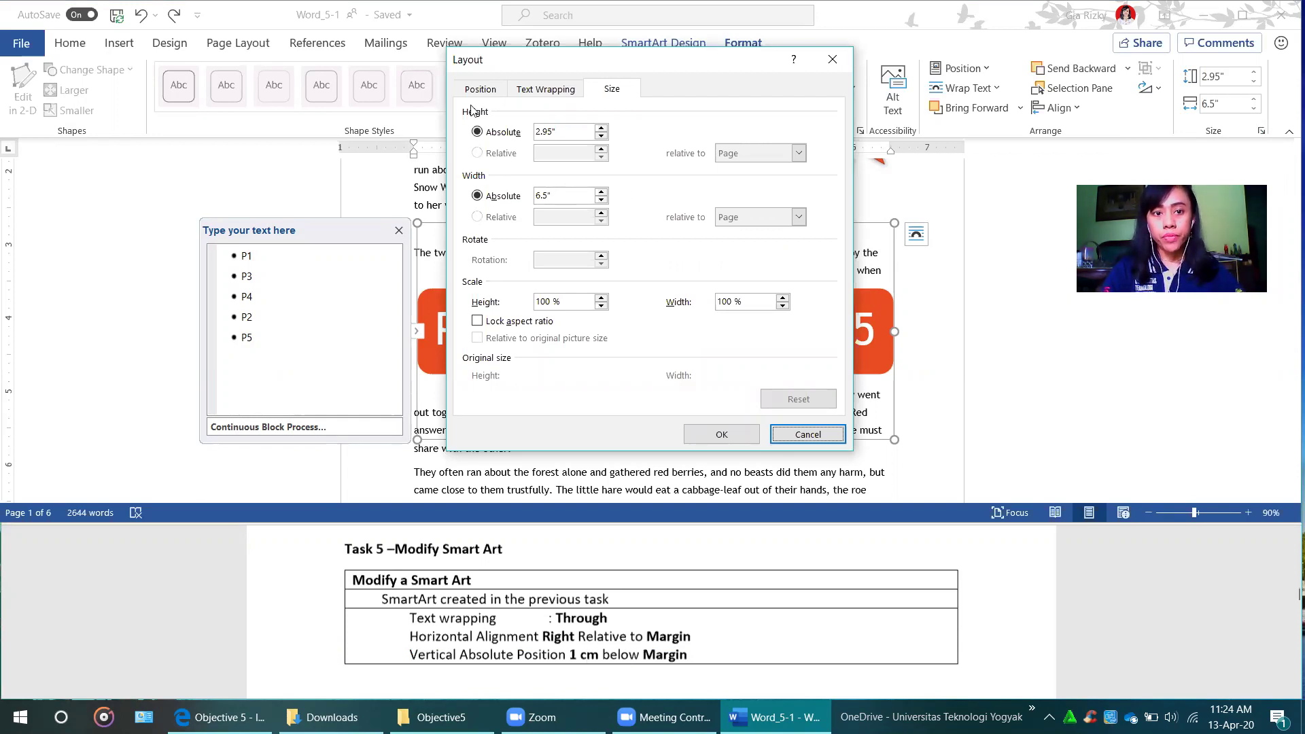
pyautogui.click(484, 89)
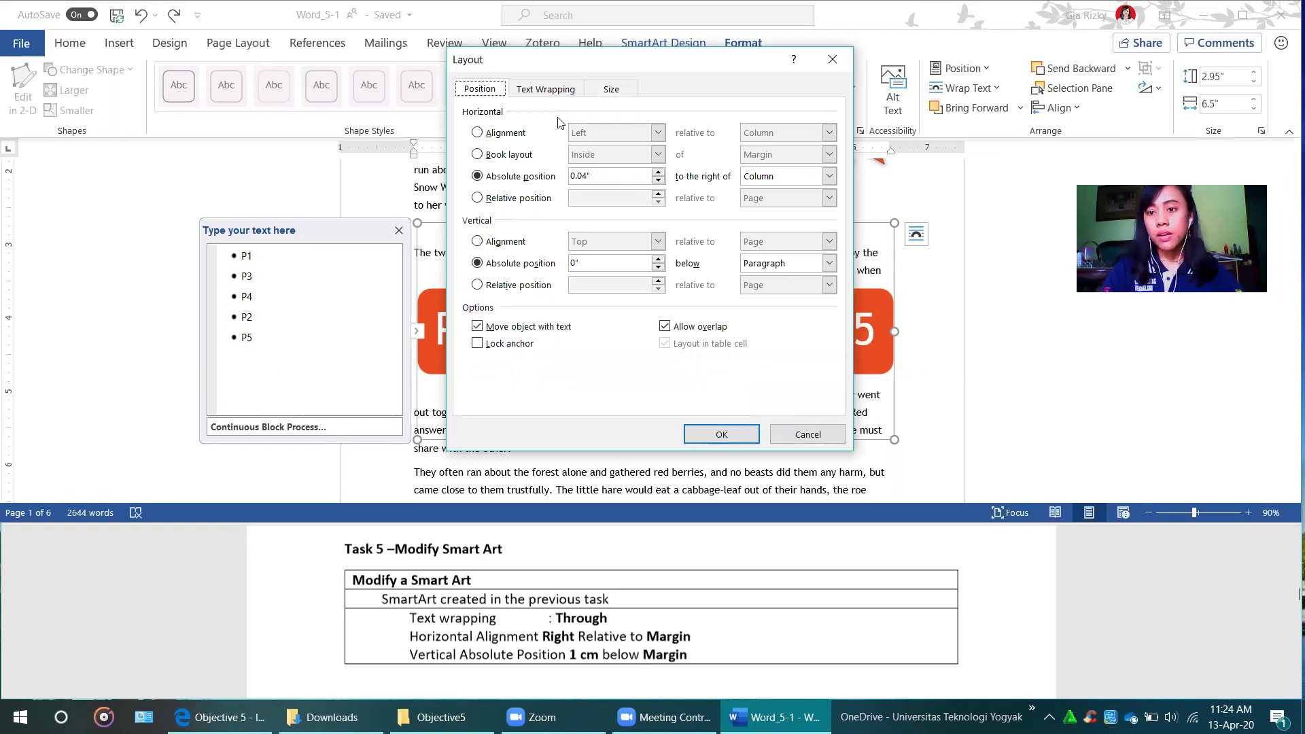
pyautogui.click(611, 91)
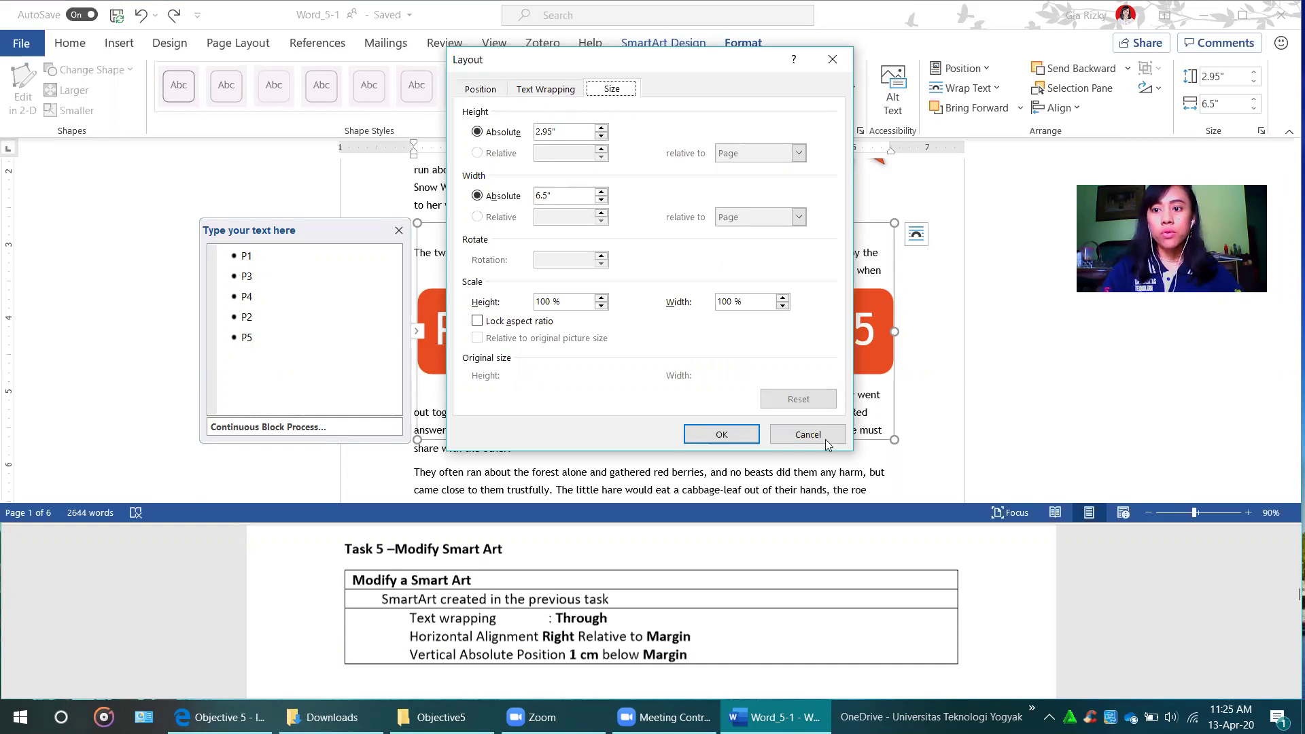
pyautogui.hotkey('shift', 'Tab')
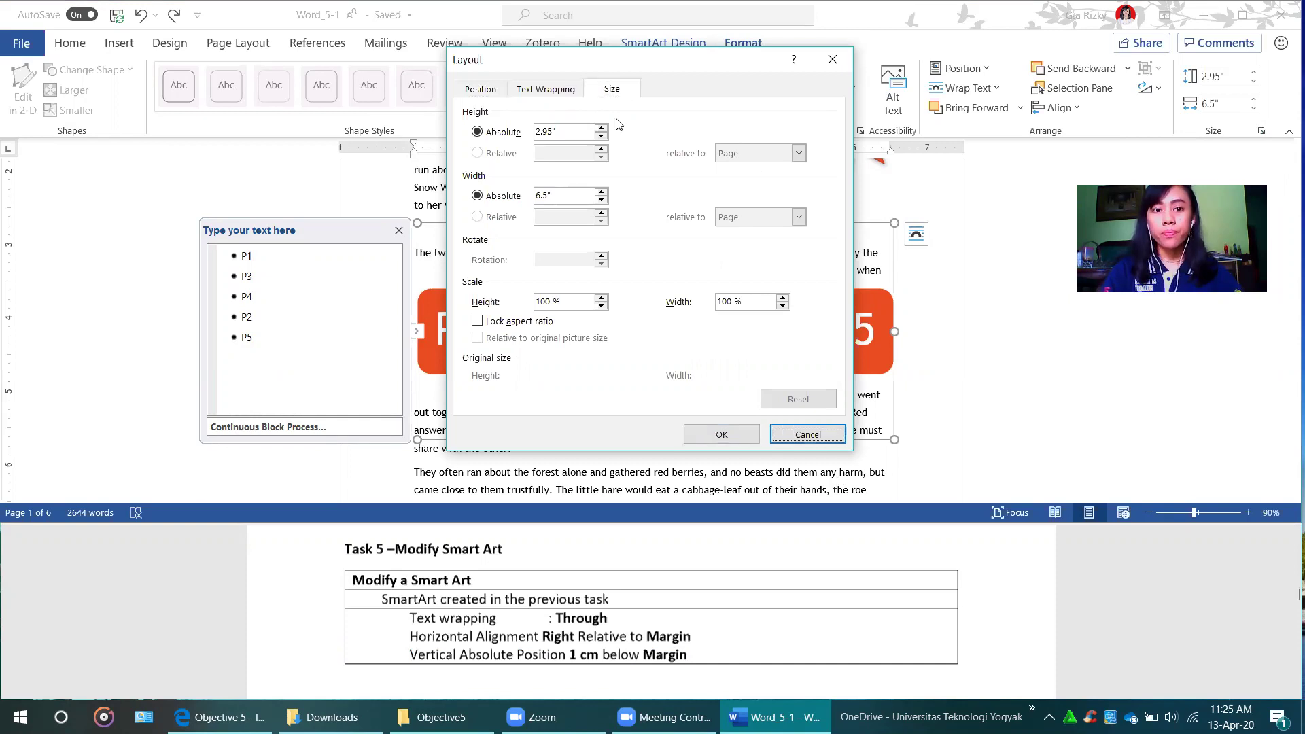
pyautogui.click(479, 90)
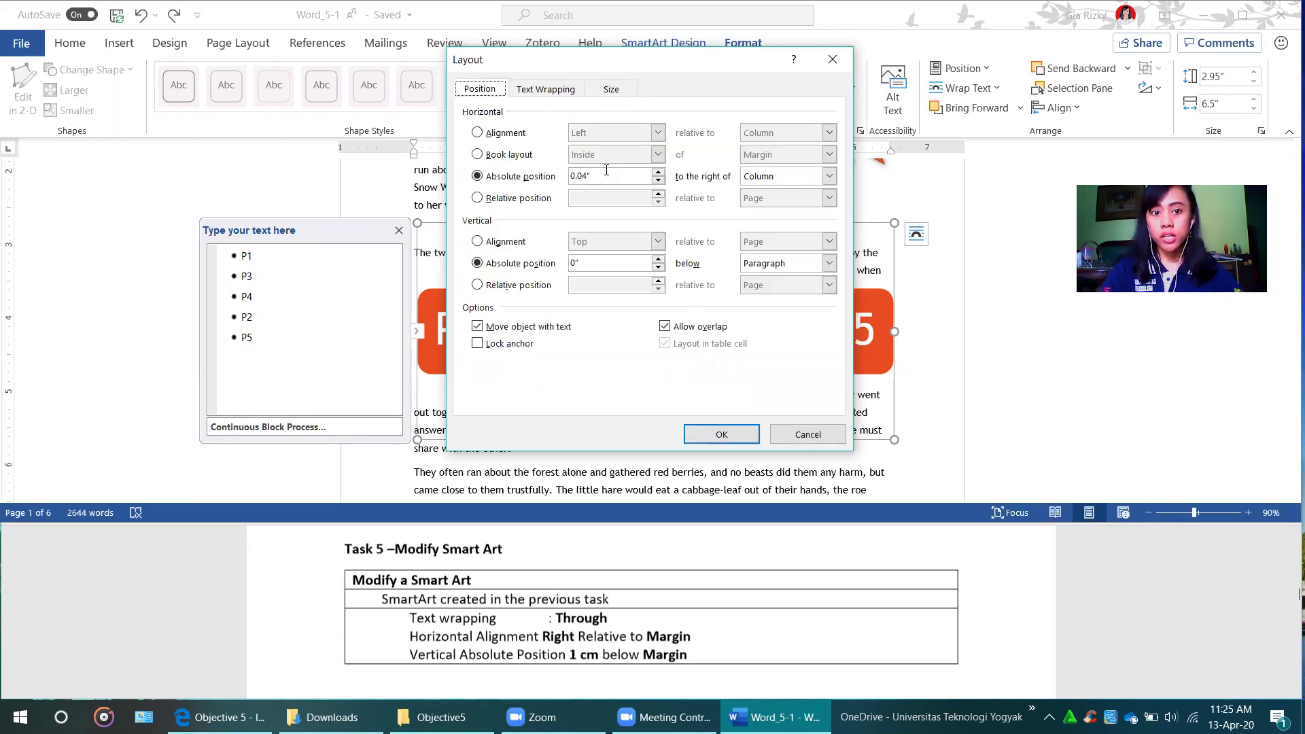
pyautogui.click(504, 133)
pyautogui.click(601, 135)
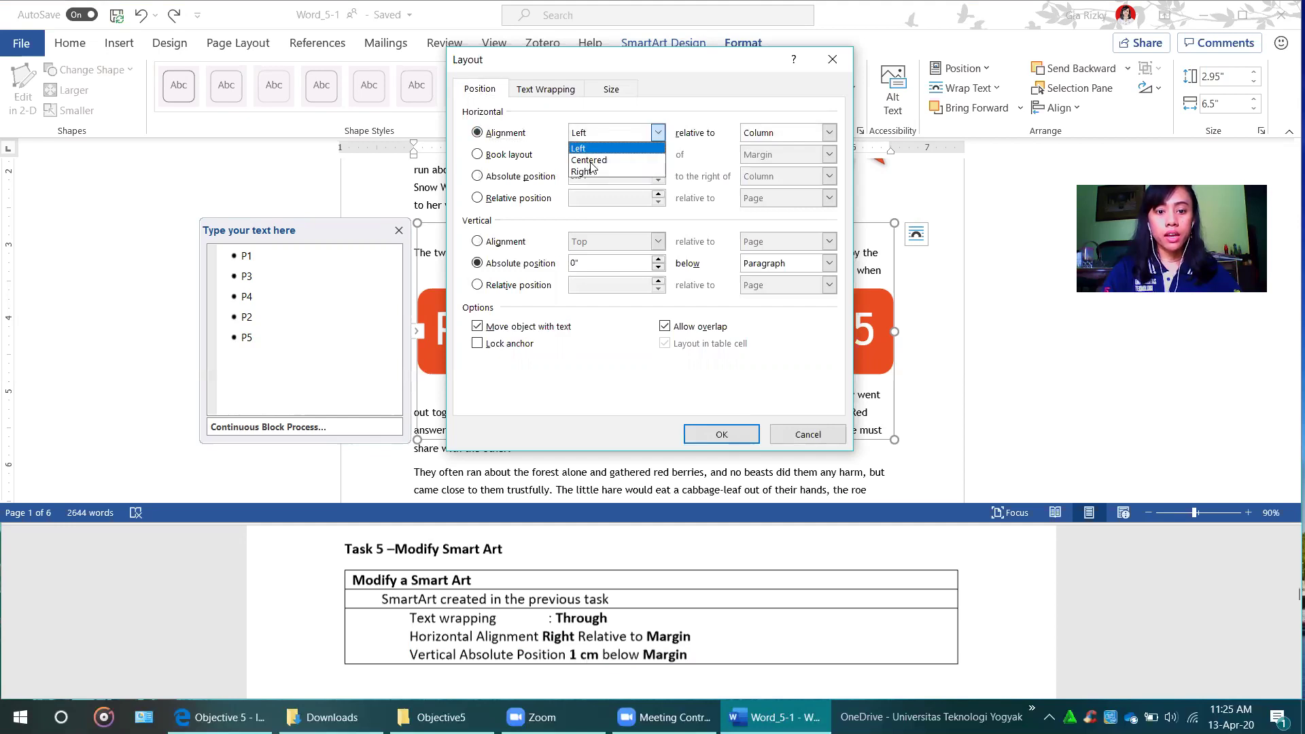
pyautogui.click(591, 171)
pyautogui.click(776, 134)
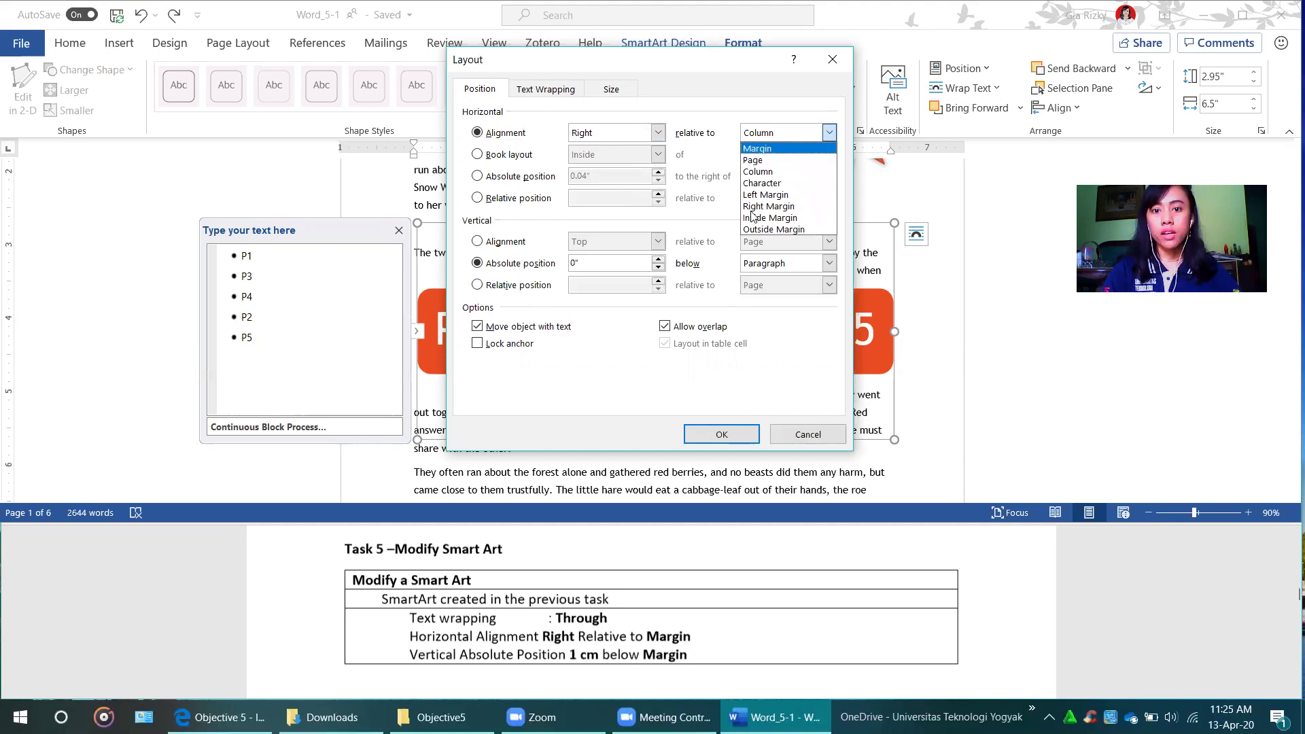
pyautogui.press('Return')
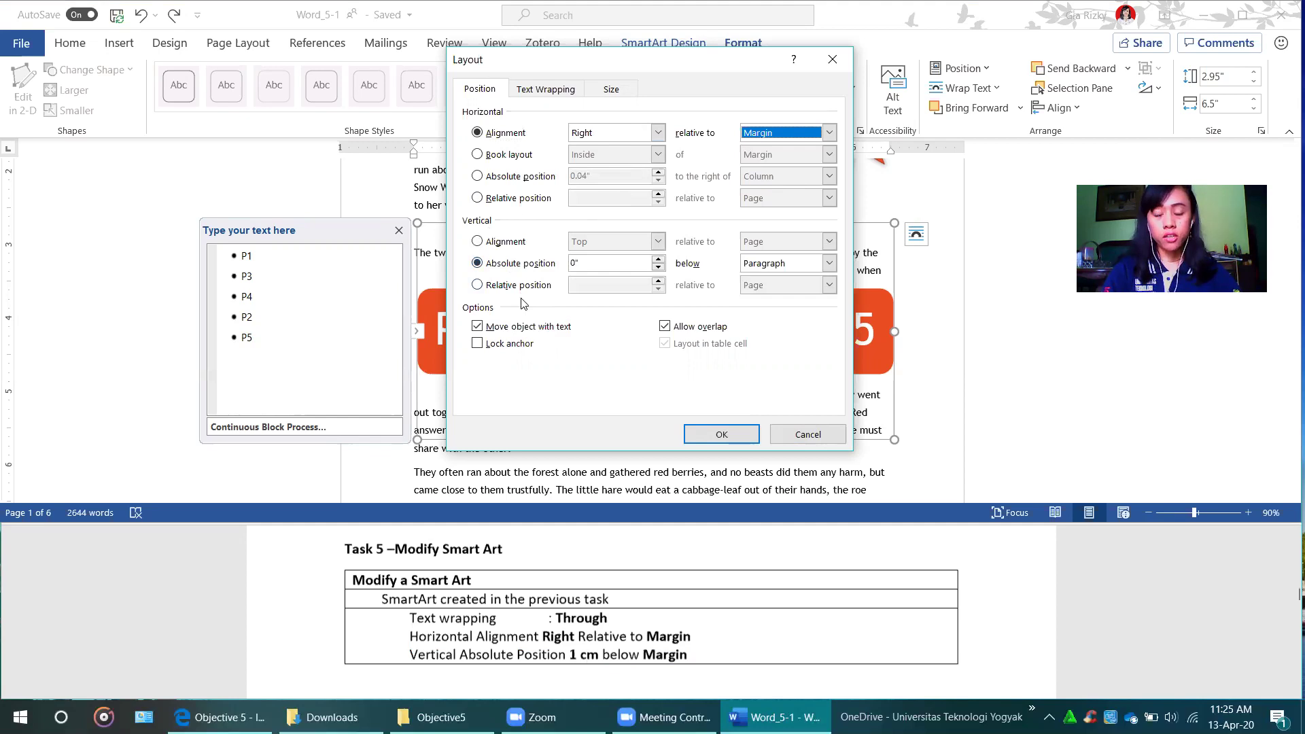
# Set the SmartArt's vertical absolute position to 1 cm below Margin and apply the layout settings.
pyautogui.click(625, 268)
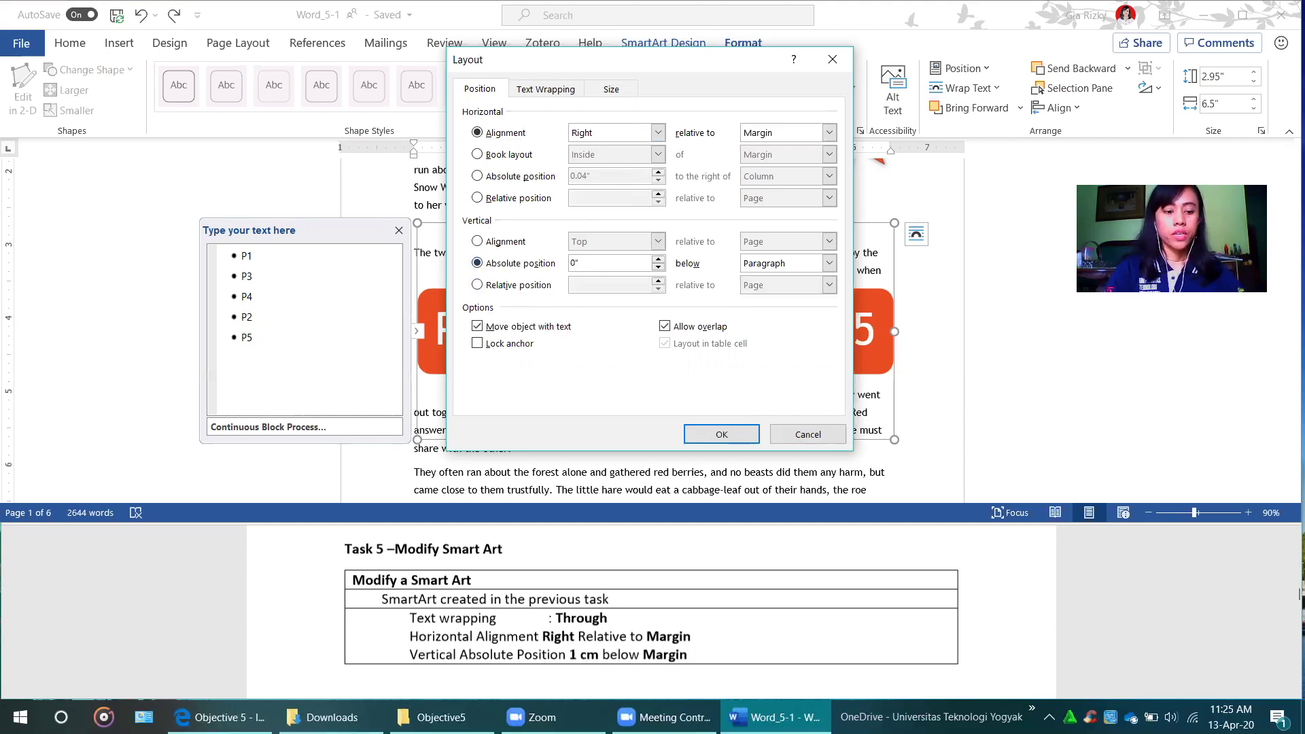
pyautogui.press('BackSpace')
pyautogui.press('BackSpace')
pyautogui.write('1')
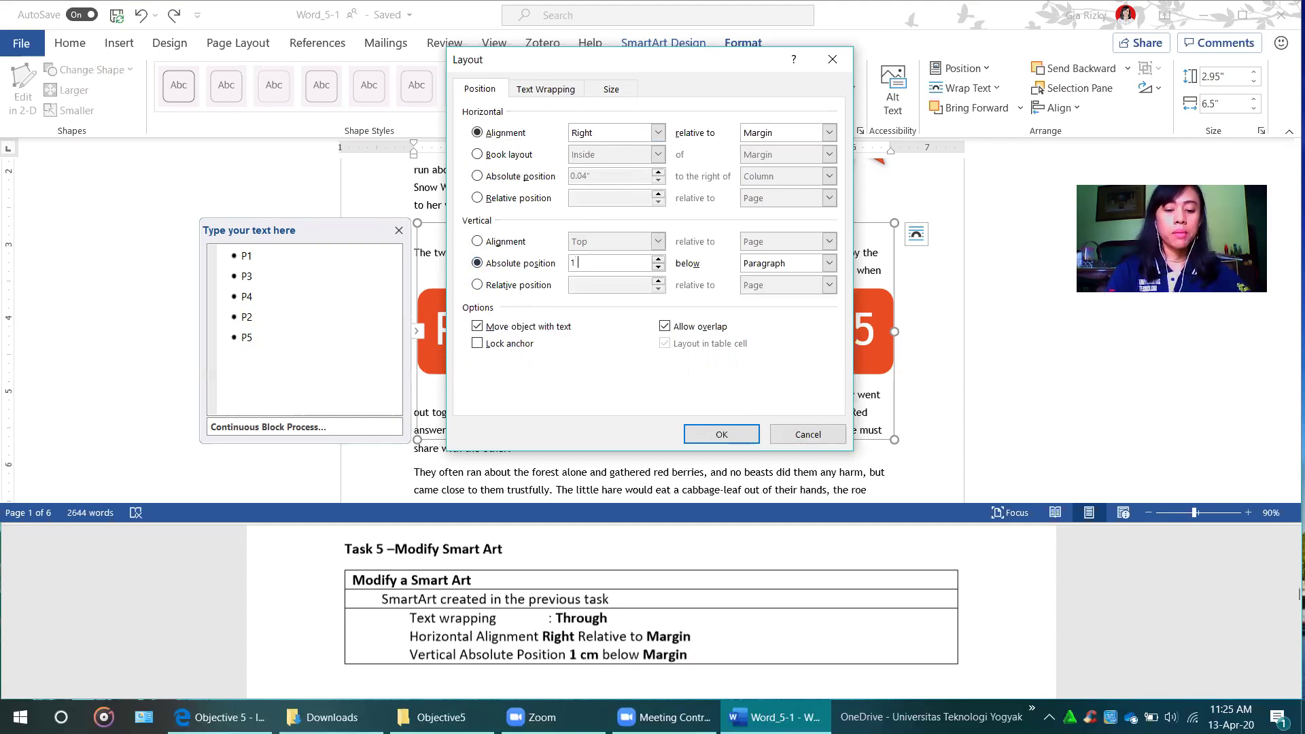
pyautogui.write(' cm')
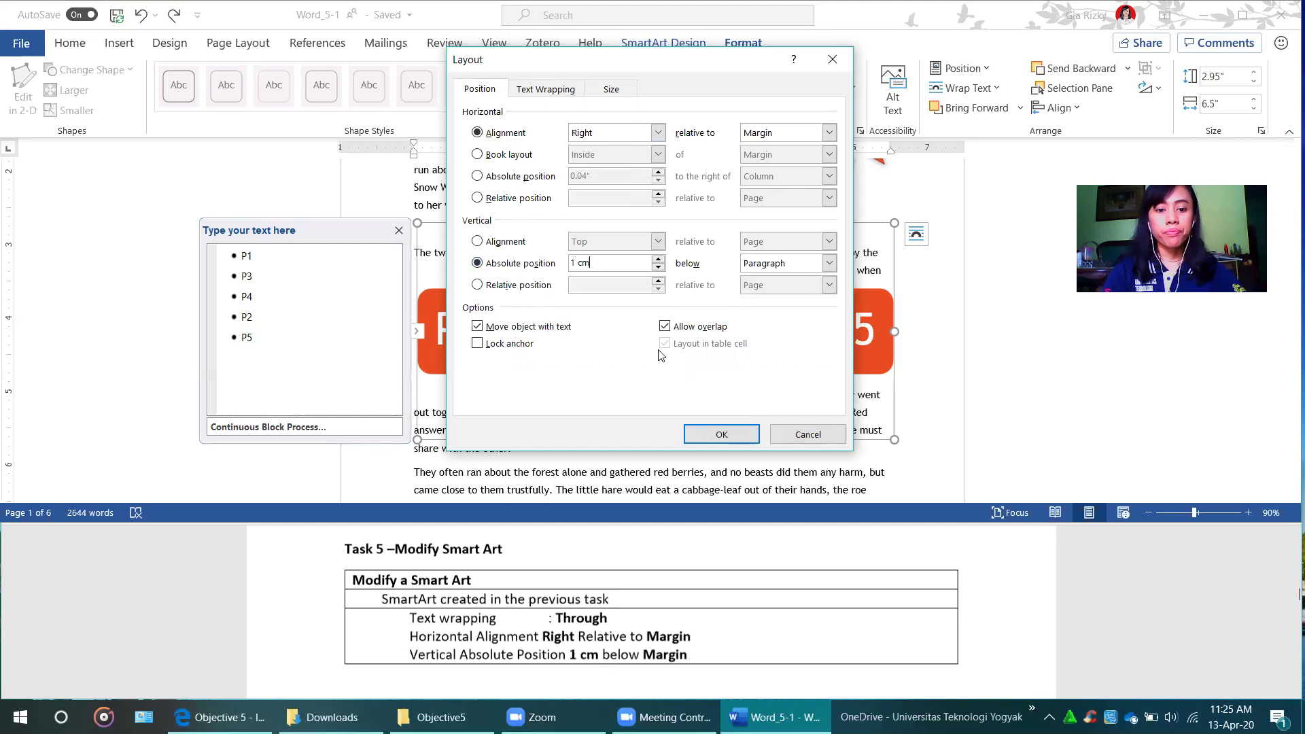
pyautogui.click(778, 264)
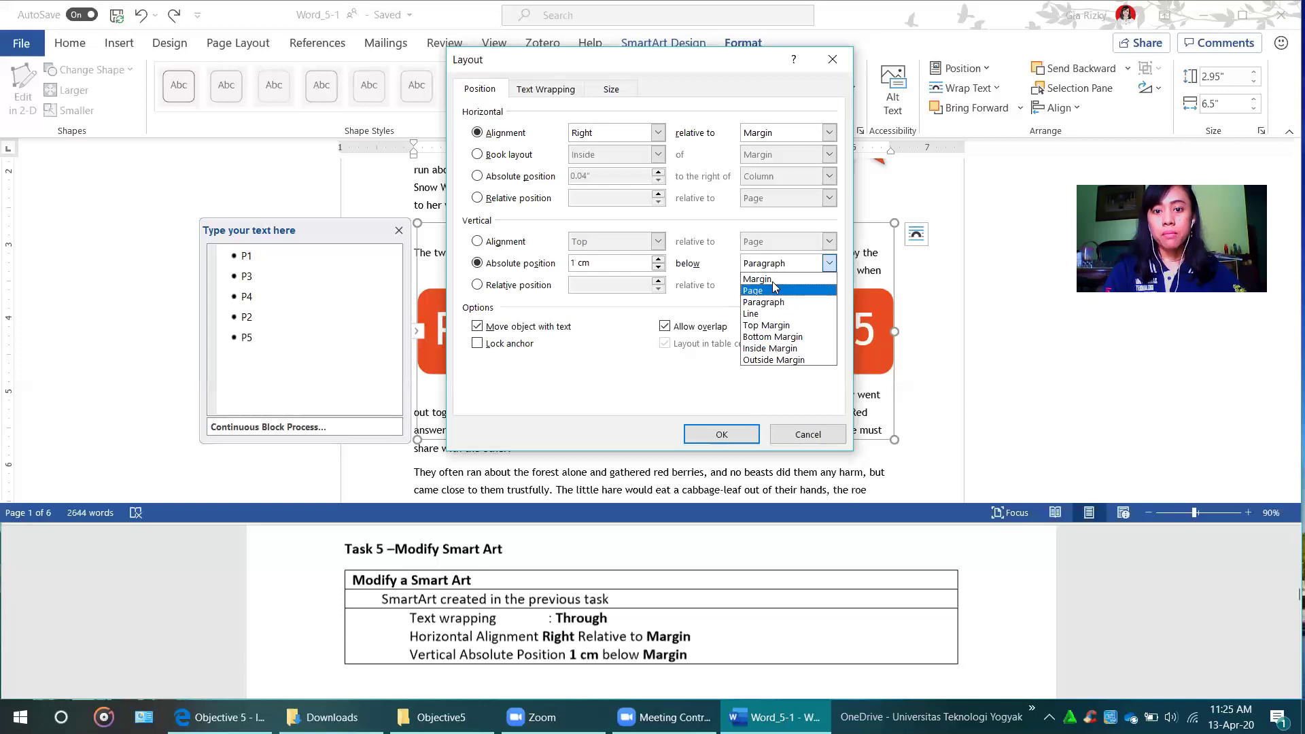
pyautogui.click(761, 279)
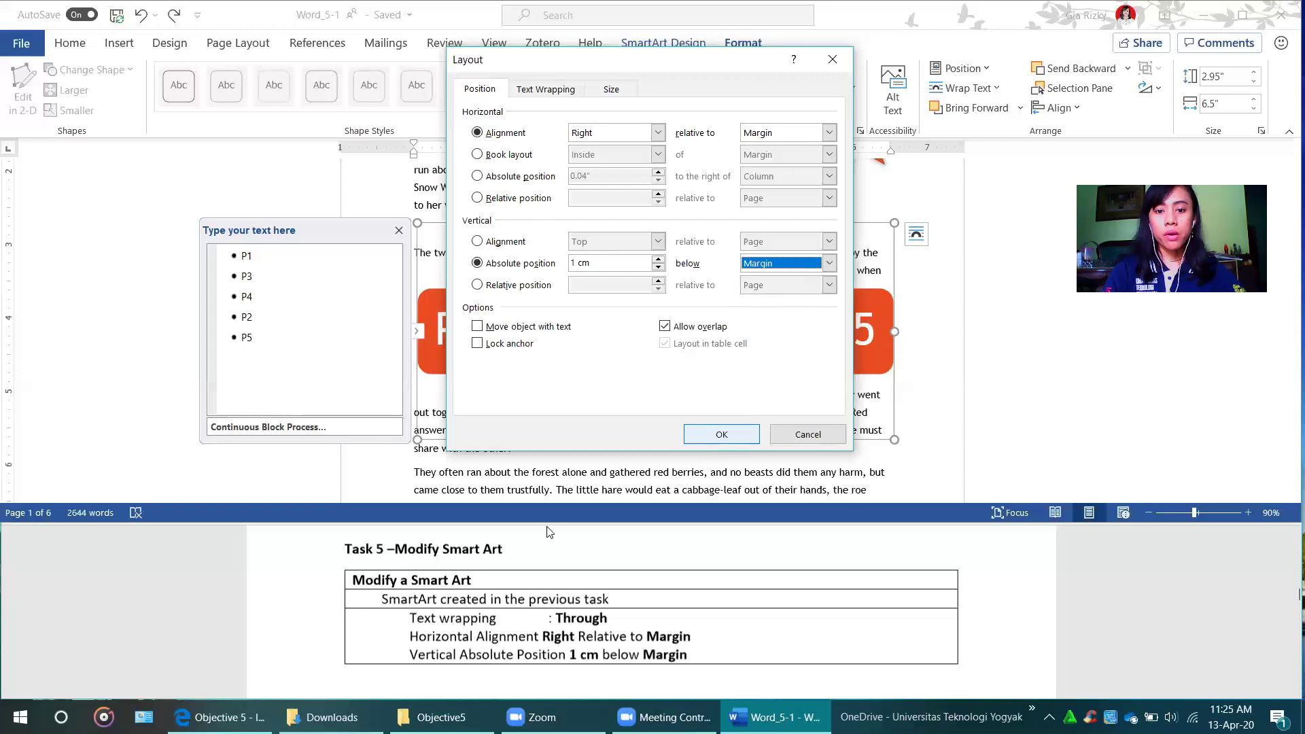
pyautogui.click(710, 435)
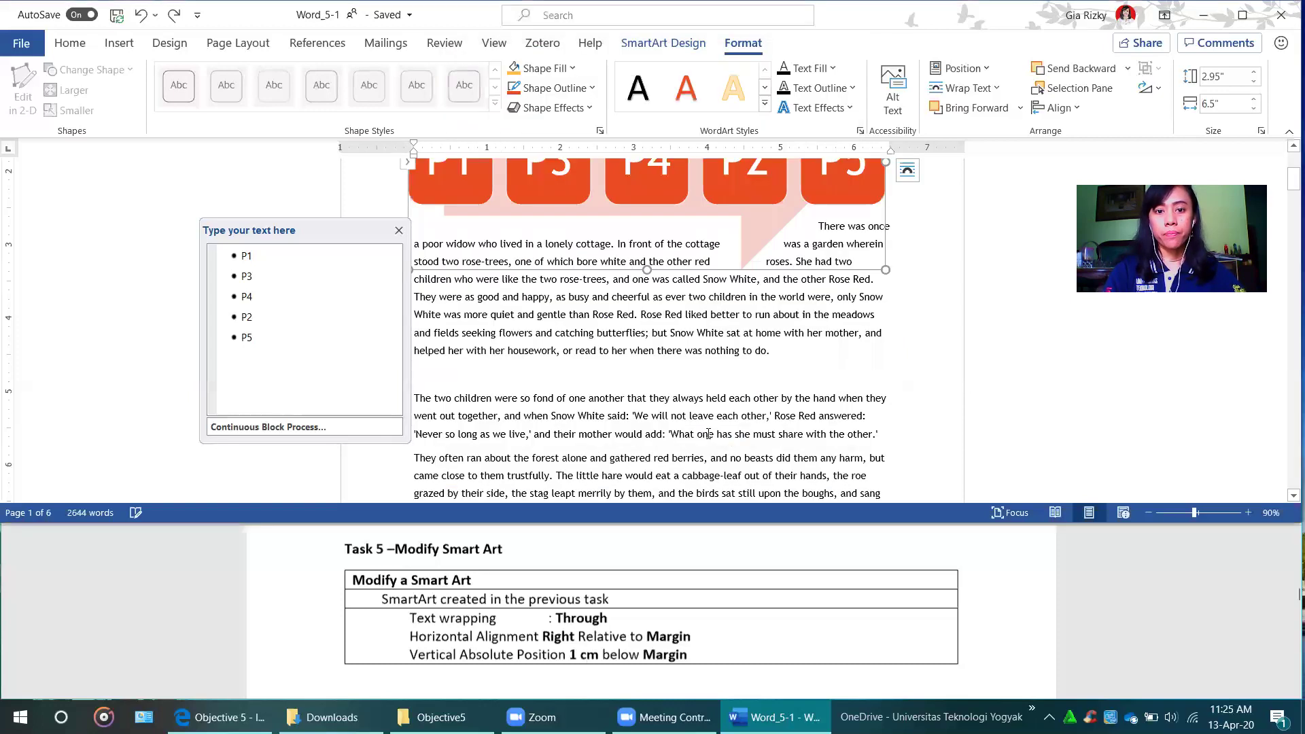
pyautogui.scroll(2, 707, 433)
pyautogui.scroll(2, 707, 433)
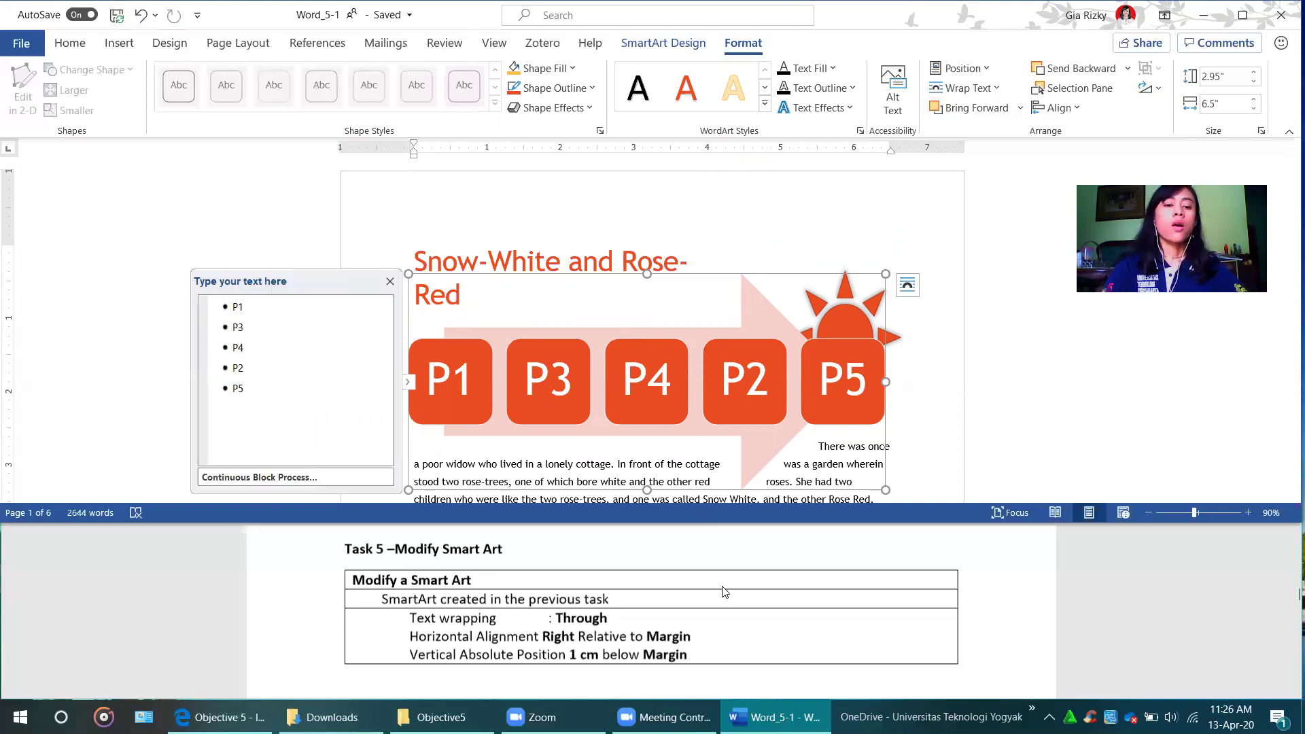
# Read the Task 6 – Inserting a picture instructions in the lecture PDF, checking the source document, placement, picture file and height.
pyautogui.scroll(-1, 751, 531)
pyautogui.press('Escape')
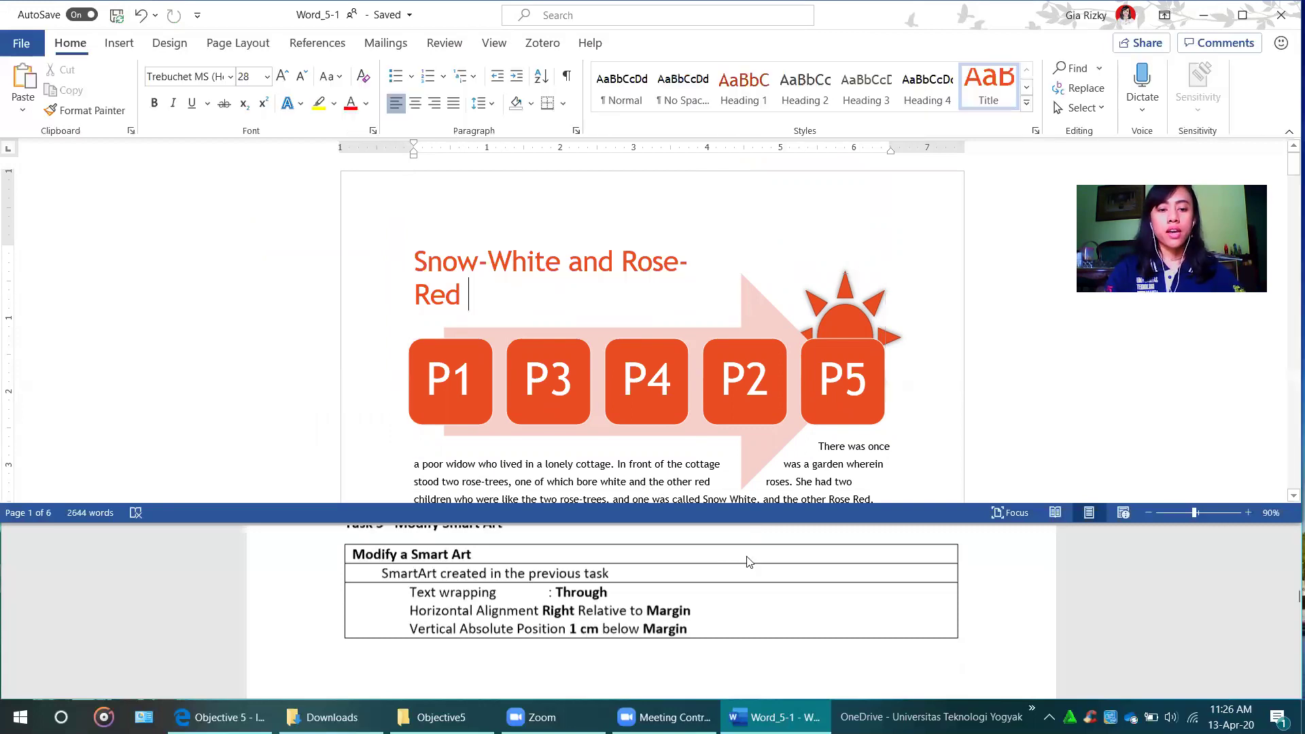
pyautogui.scroll(-5, 748, 561)
pyautogui.scroll(3, 749, 562)
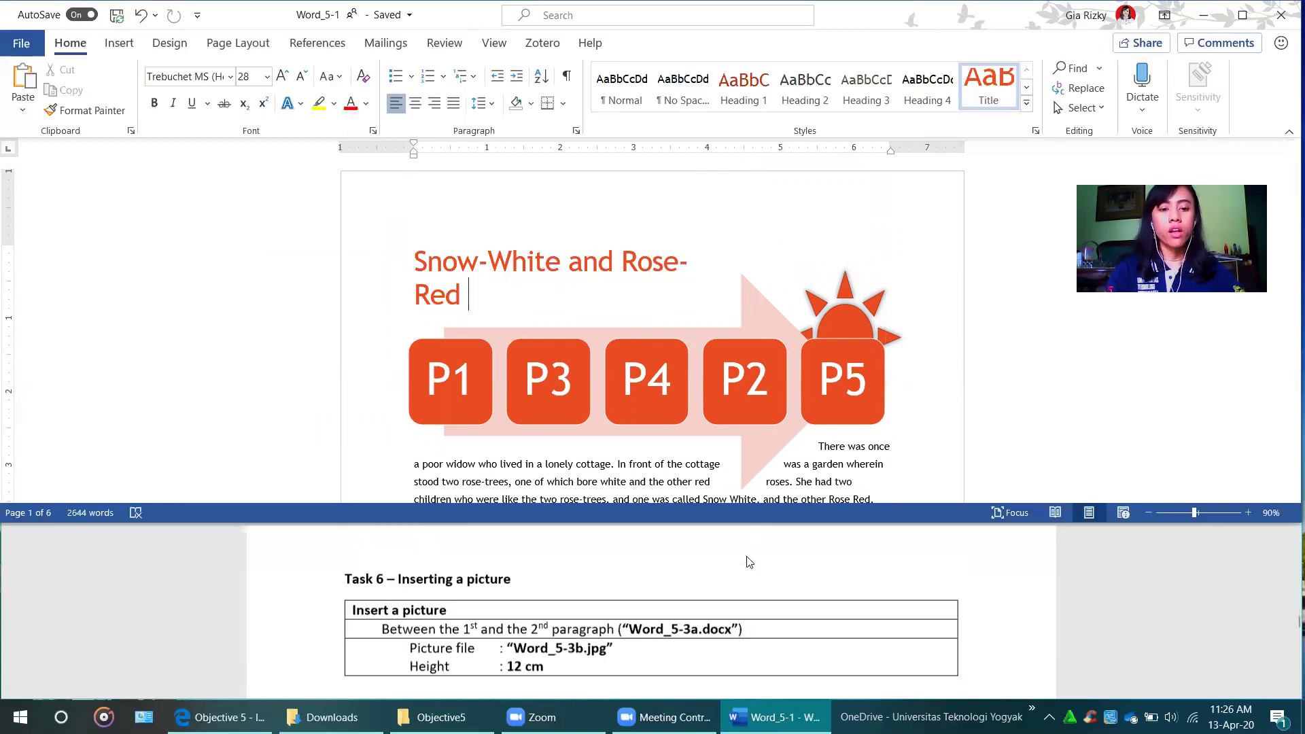
pyautogui.scroll(-1, 749, 562)
pyautogui.scroll(1, 749, 562)
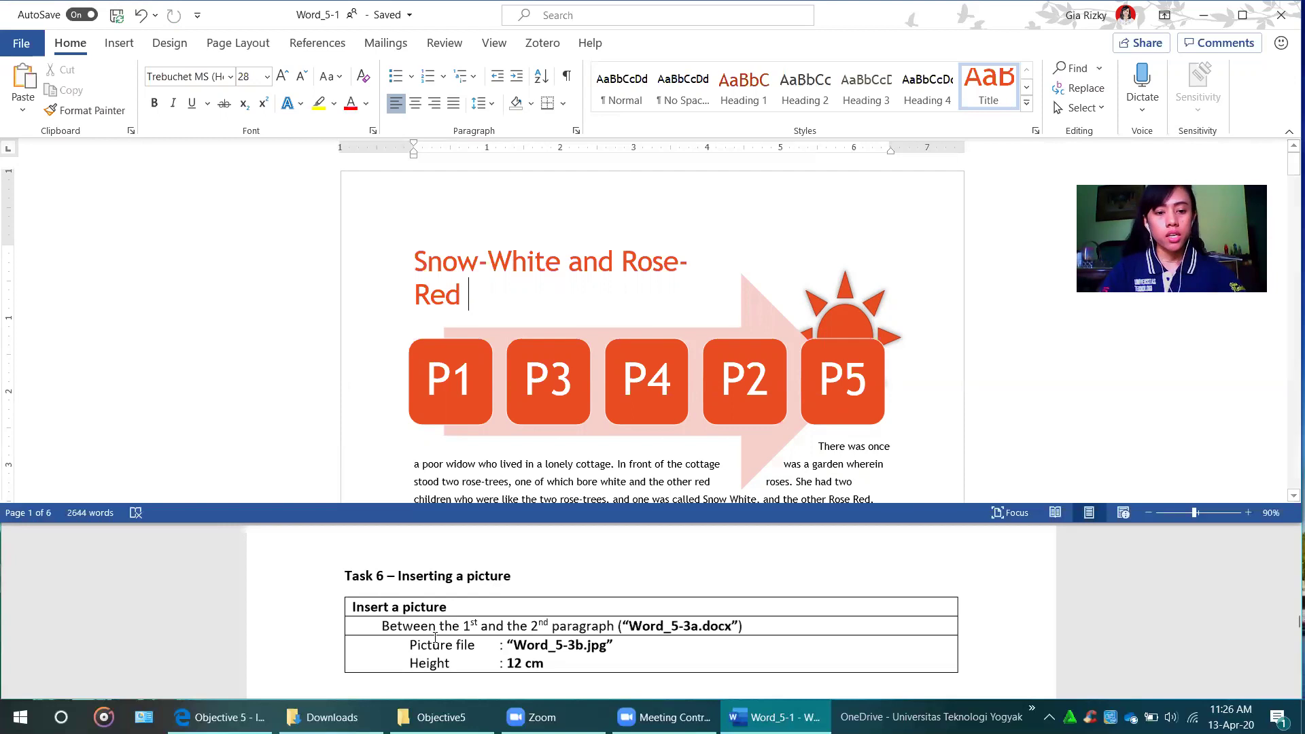
pyautogui.click(386, 629)
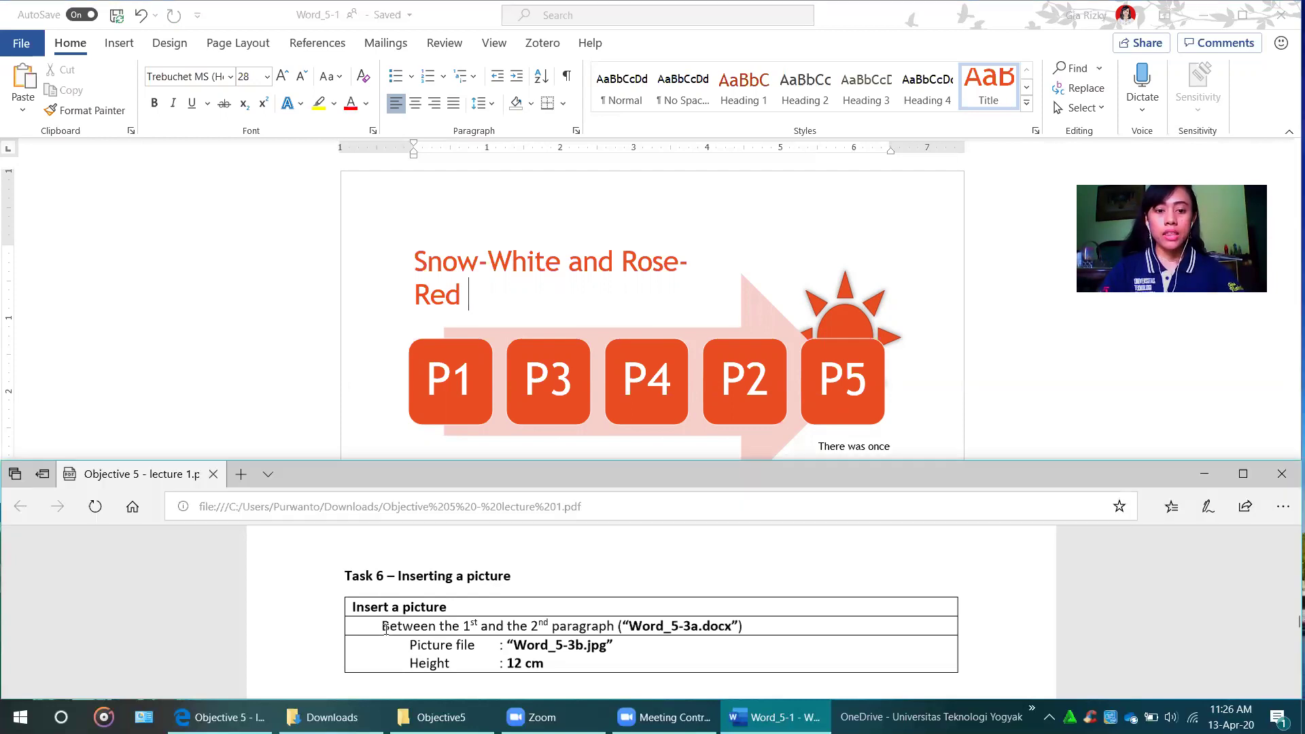
pyautogui.moveTo(492, 624); pyautogui.dragTo(748, 622)
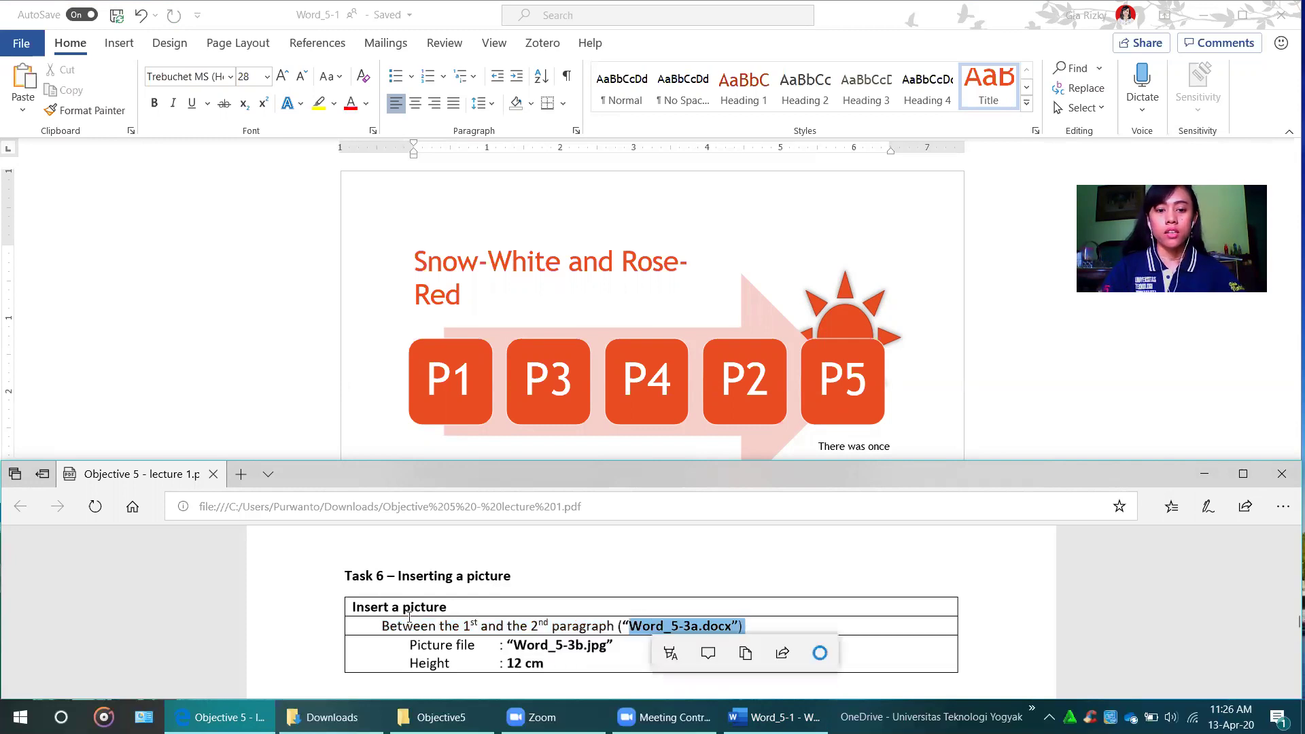
pyautogui.scroll(-1, 423, 618)
pyautogui.scroll(1, 423, 619)
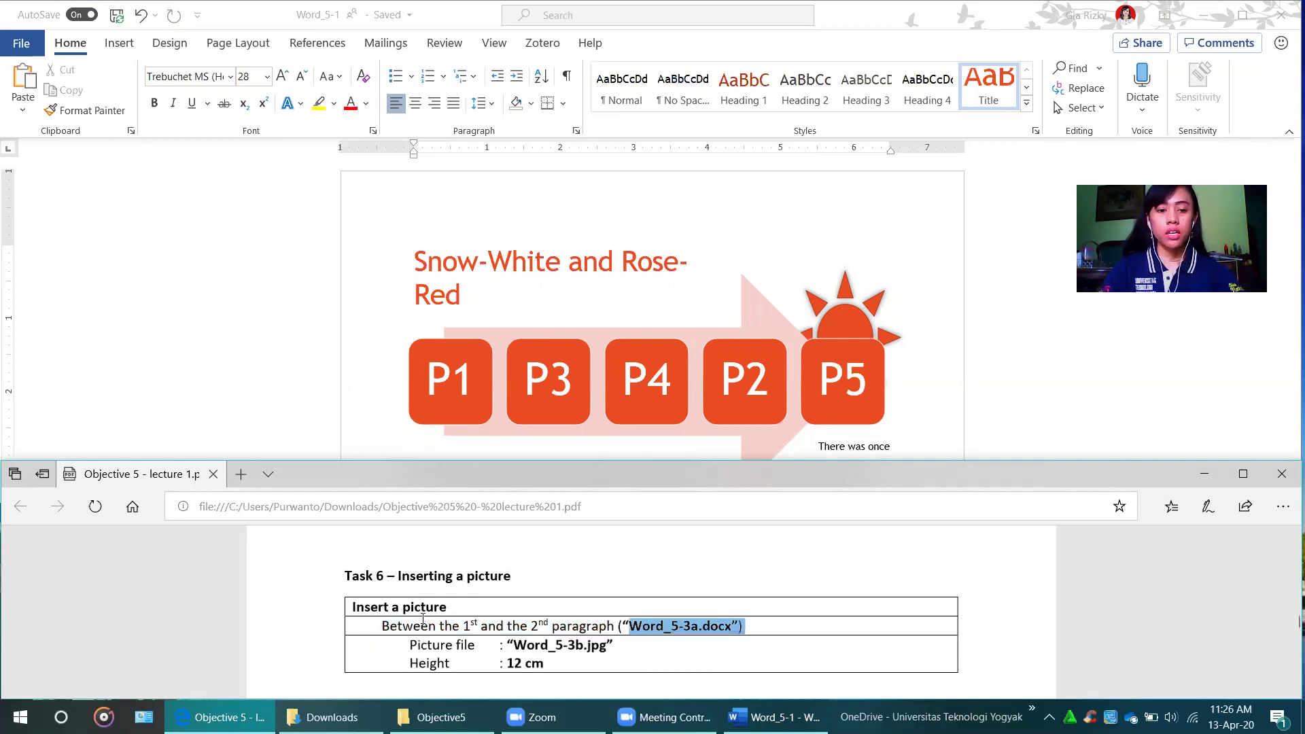
pyautogui.scroll(-1, 420, 621)
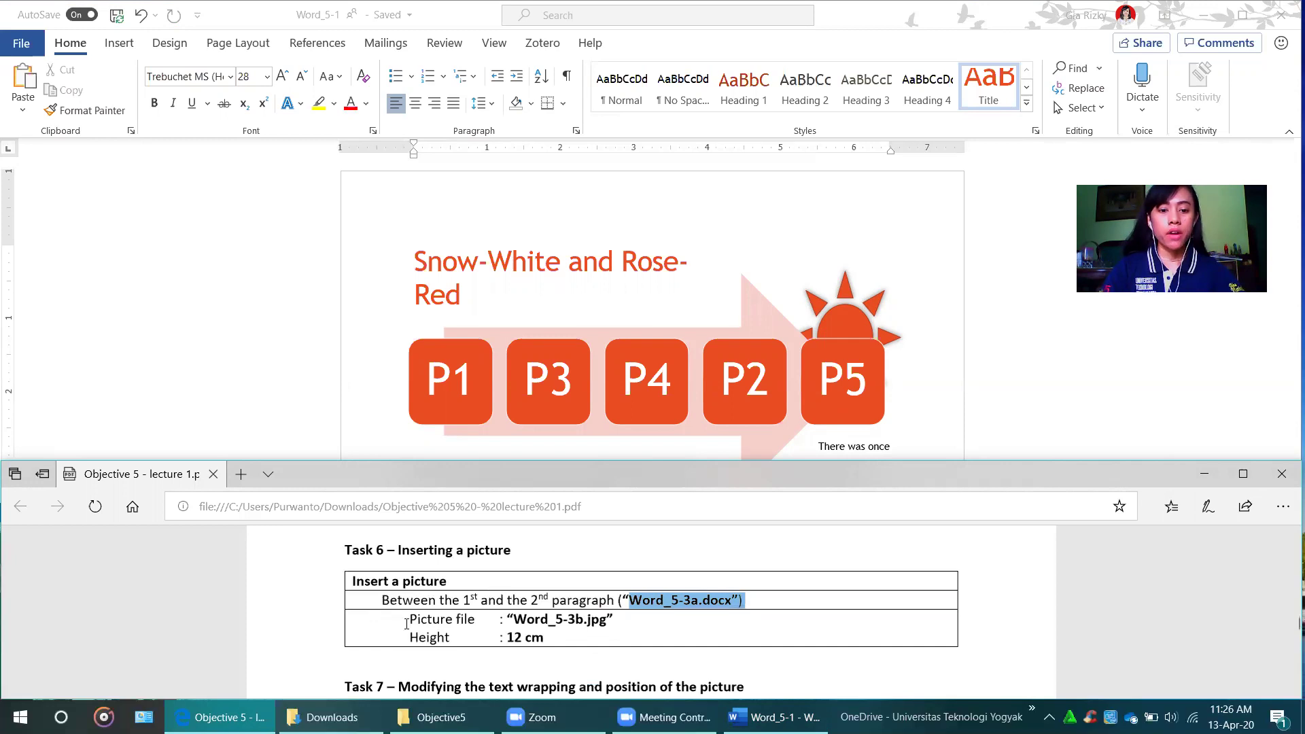
pyautogui.moveTo(528, 624); pyautogui.dragTo(617, 620)
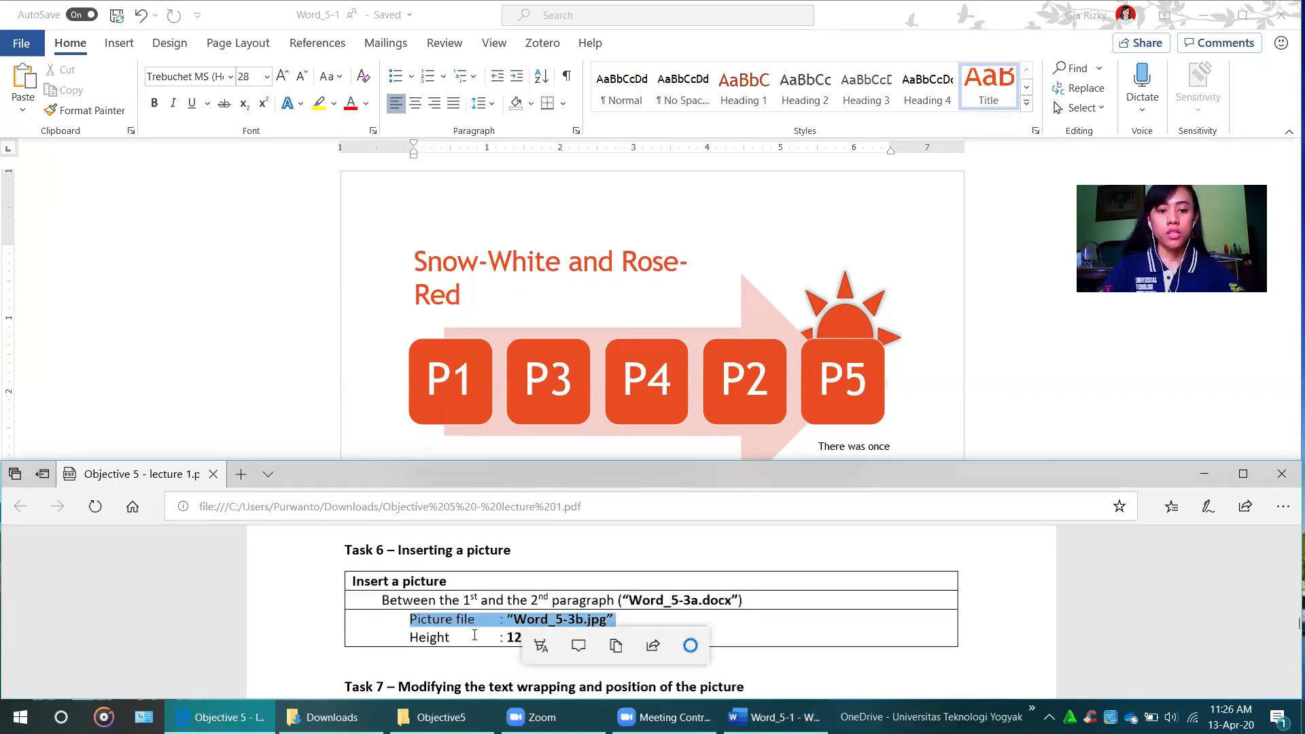
pyautogui.moveTo(411, 638); pyautogui.dragTo(560, 638)
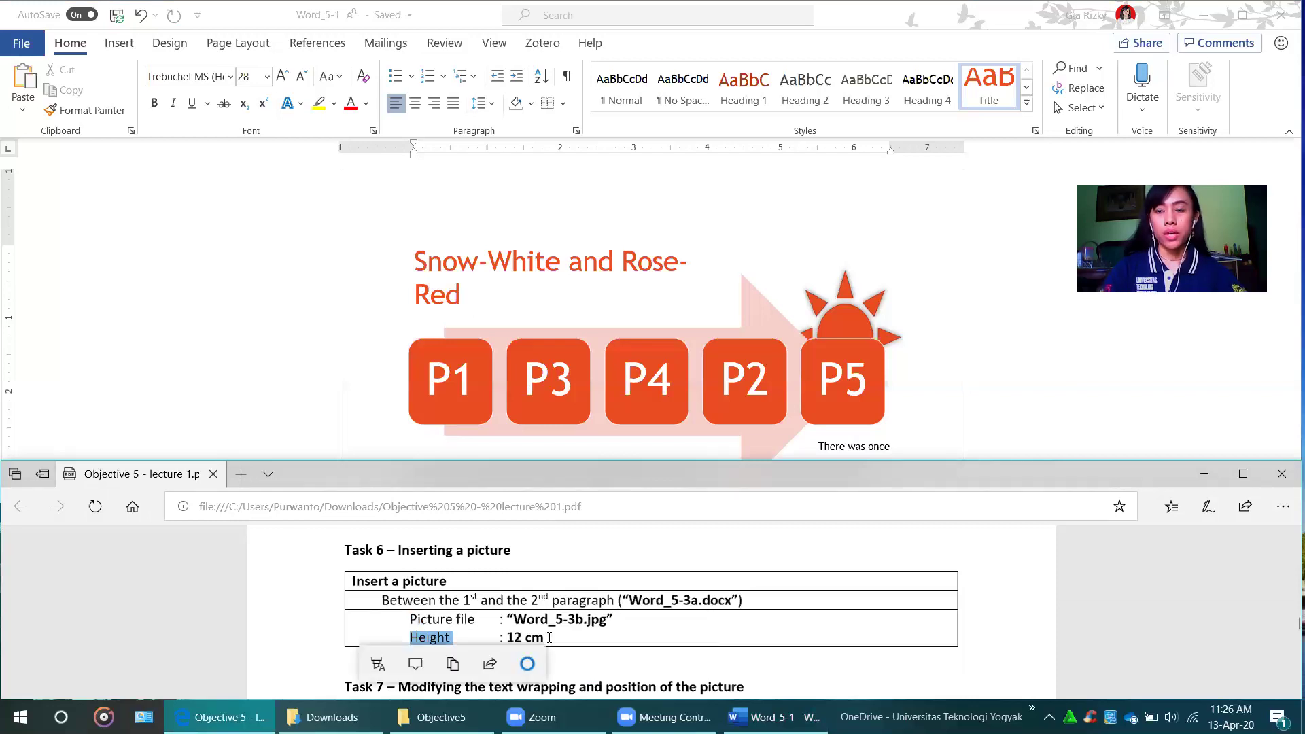
# Close Word_5-1, open Word_5-3a from the Objective5 folder, and bring the lecture PDF back into view beneath it.
pyautogui.click(806, 263)
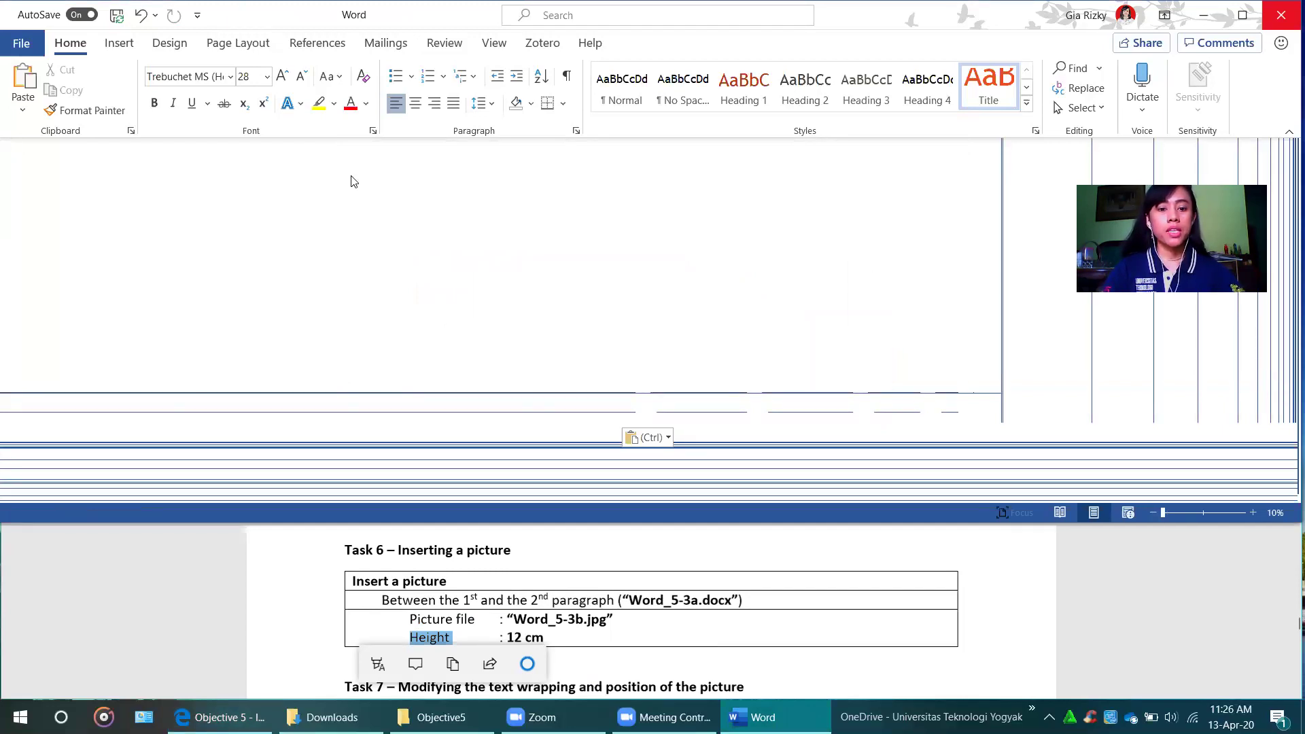
pyautogui.hotkey('alt', 'Tab')
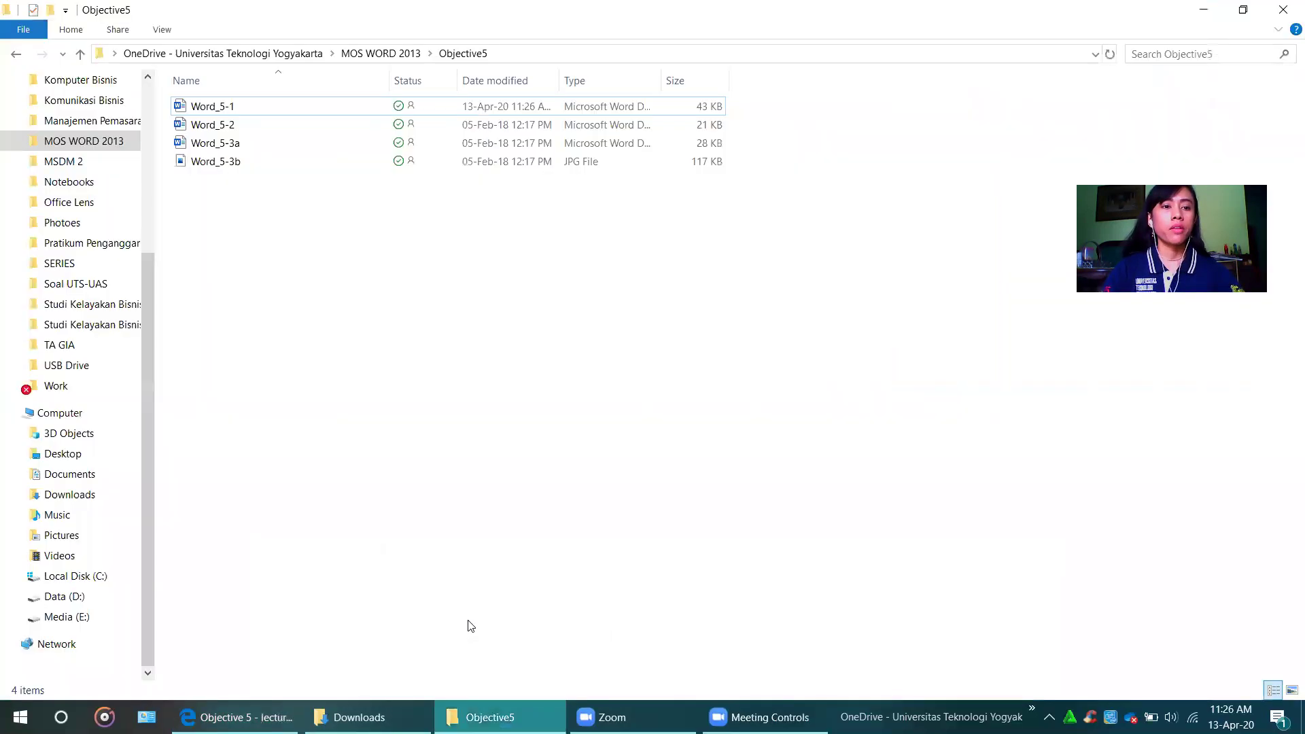
pyautogui.click(267, 145)
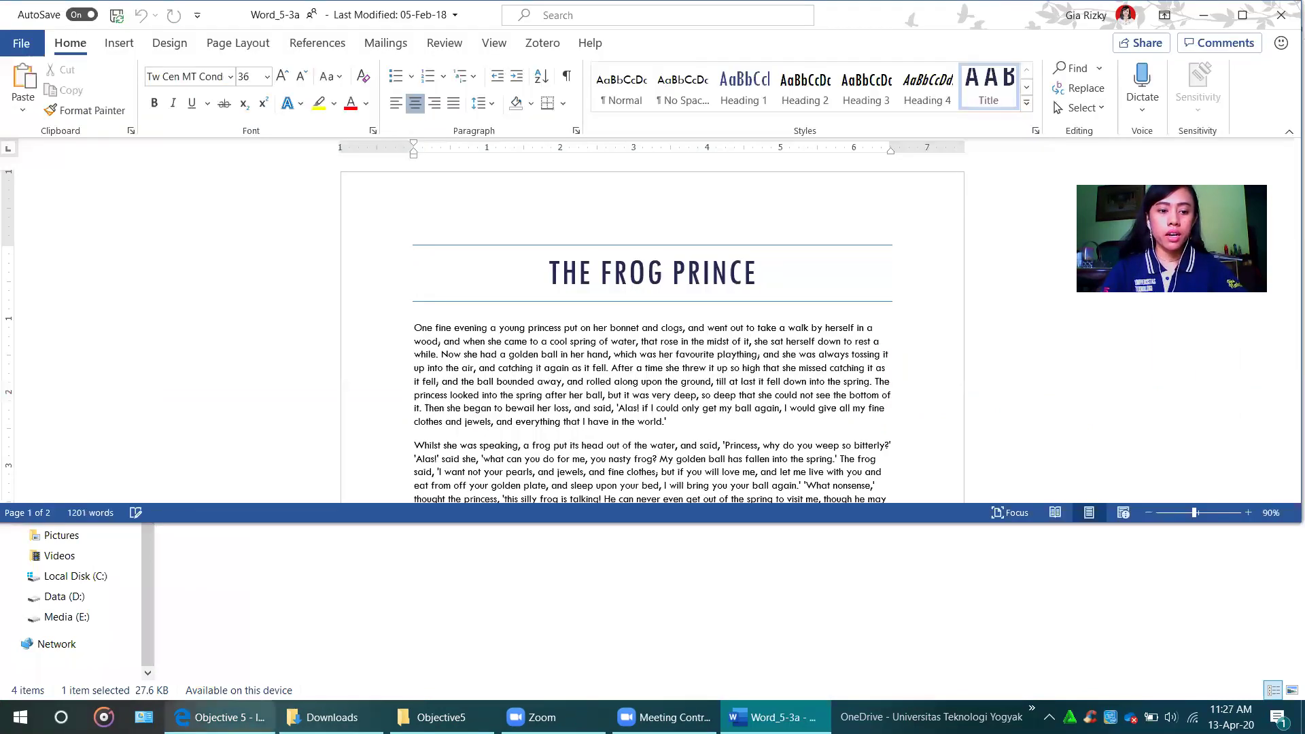
pyautogui.click(220, 717)
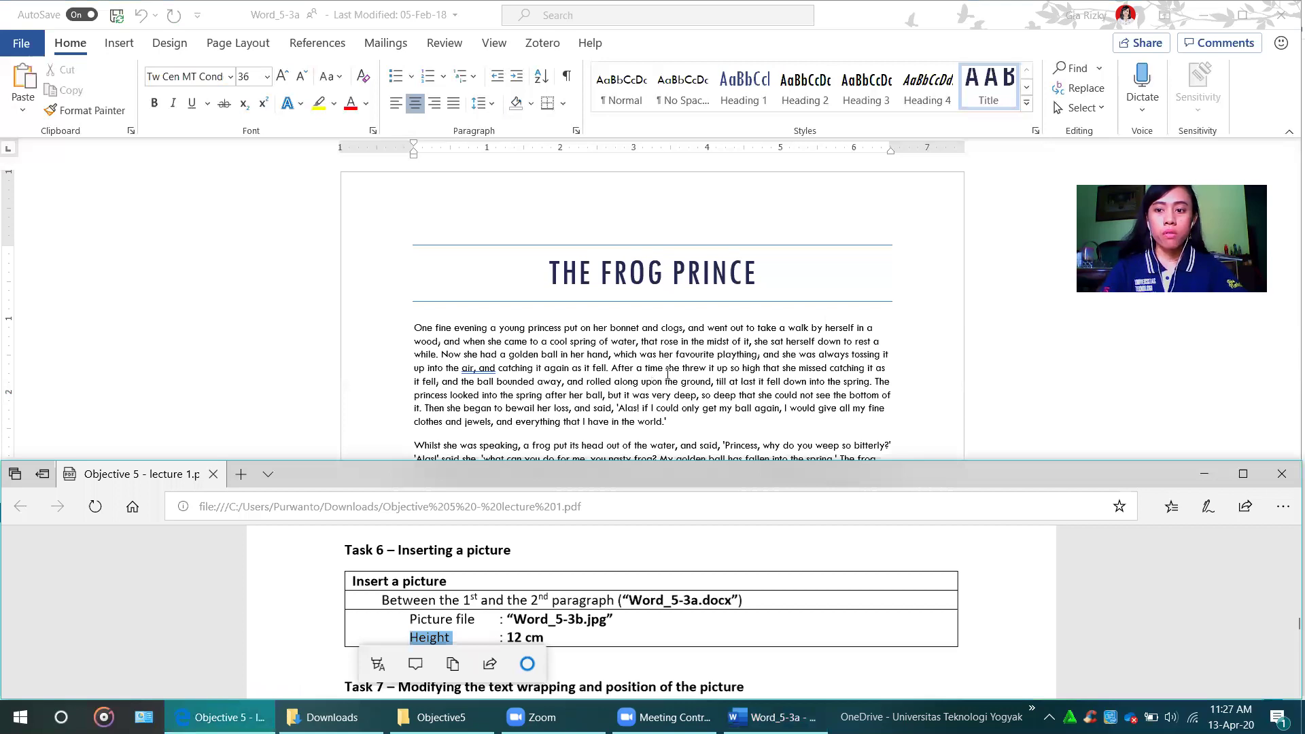
# Add an empty paragraph between the first and second paragraphs of The Frog Prince in Word_5-3a.
pyautogui.click(685, 324)
pyautogui.scroll(-15, 730, 472)
pyautogui.scroll(1, 730, 471)
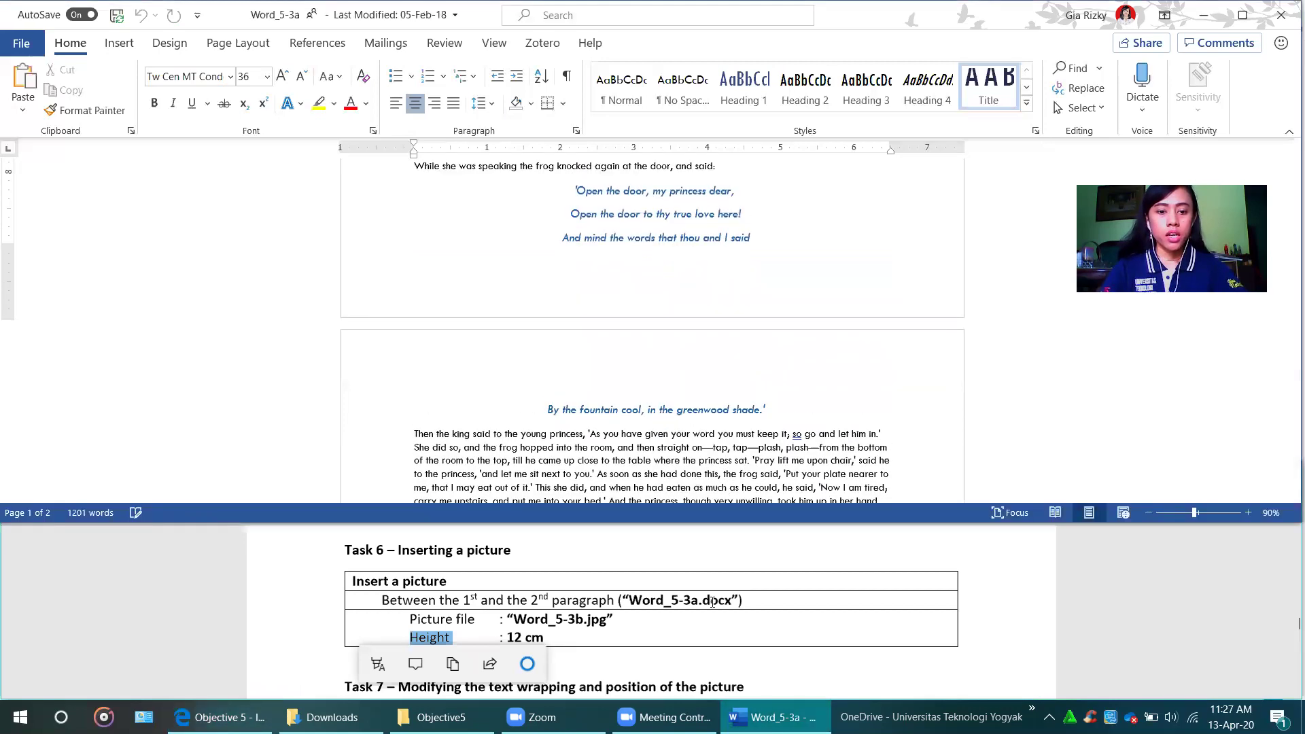
pyautogui.click(575, 621)
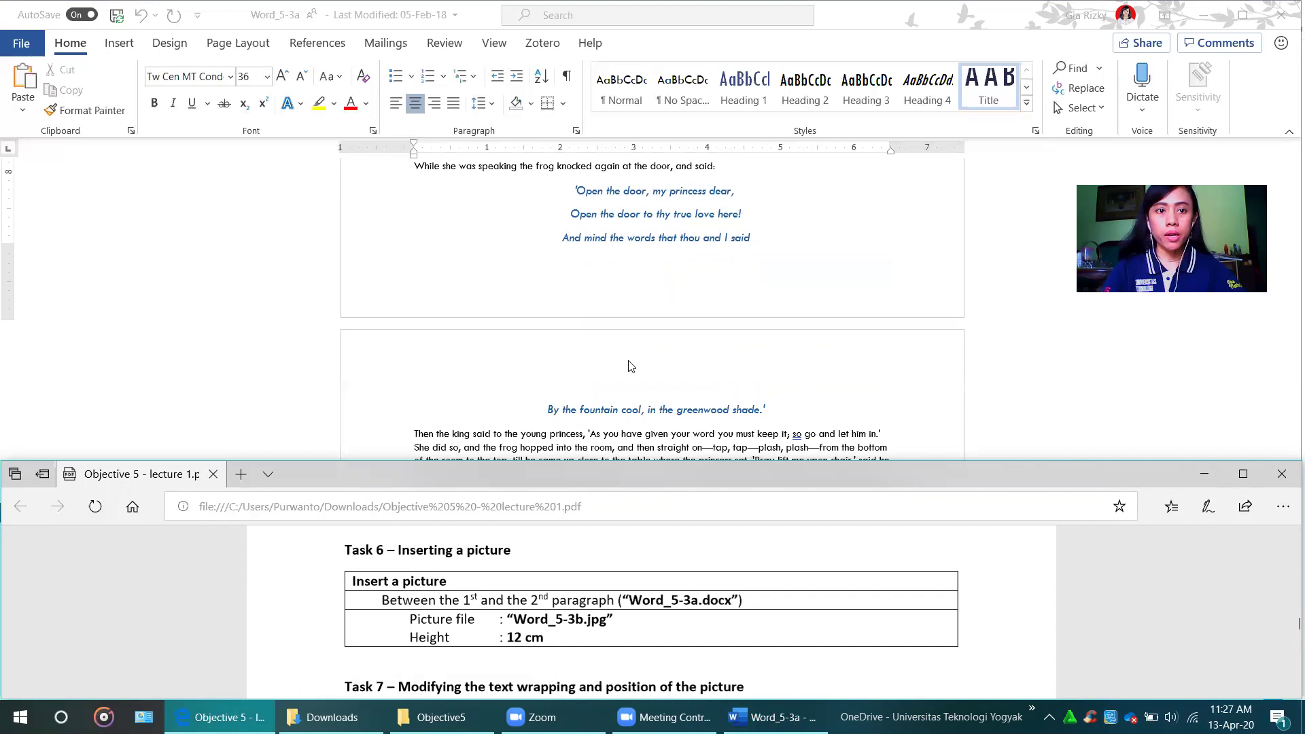
pyautogui.scroll(15, 632, 349)
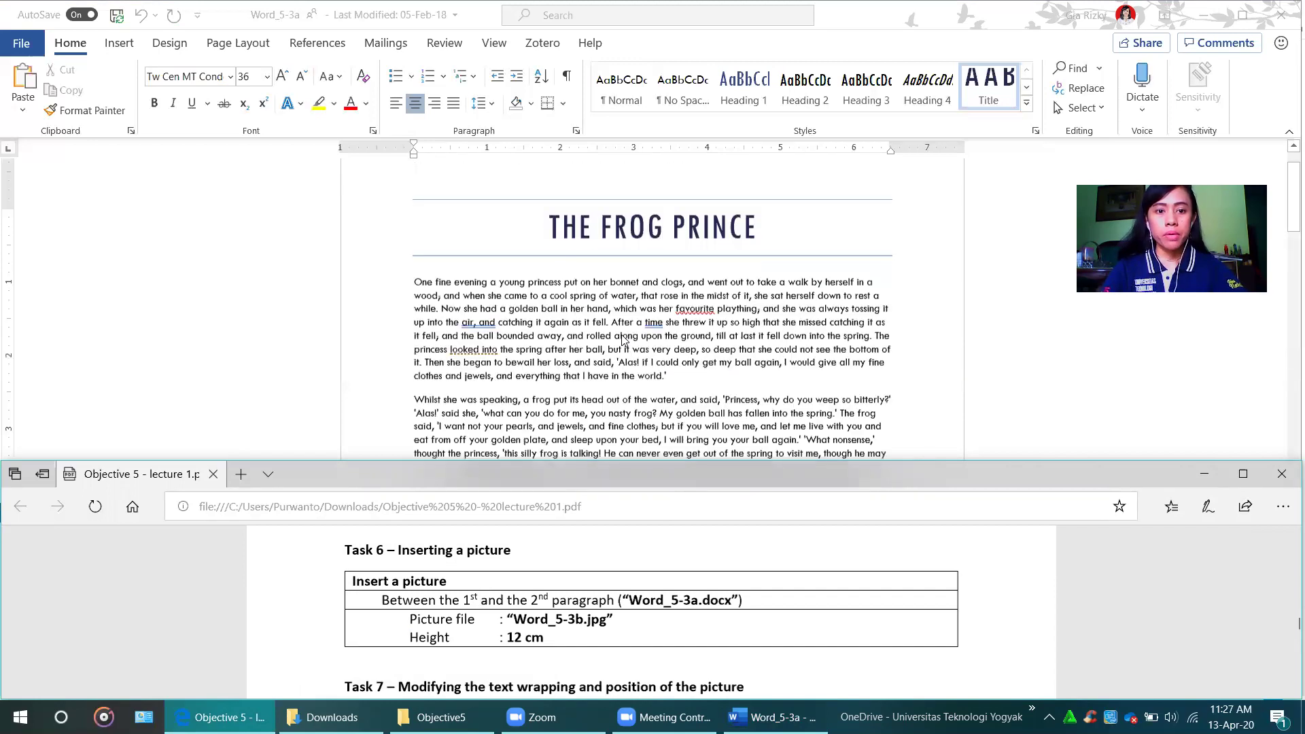
pyautogui.scroll(1, 481, 280)
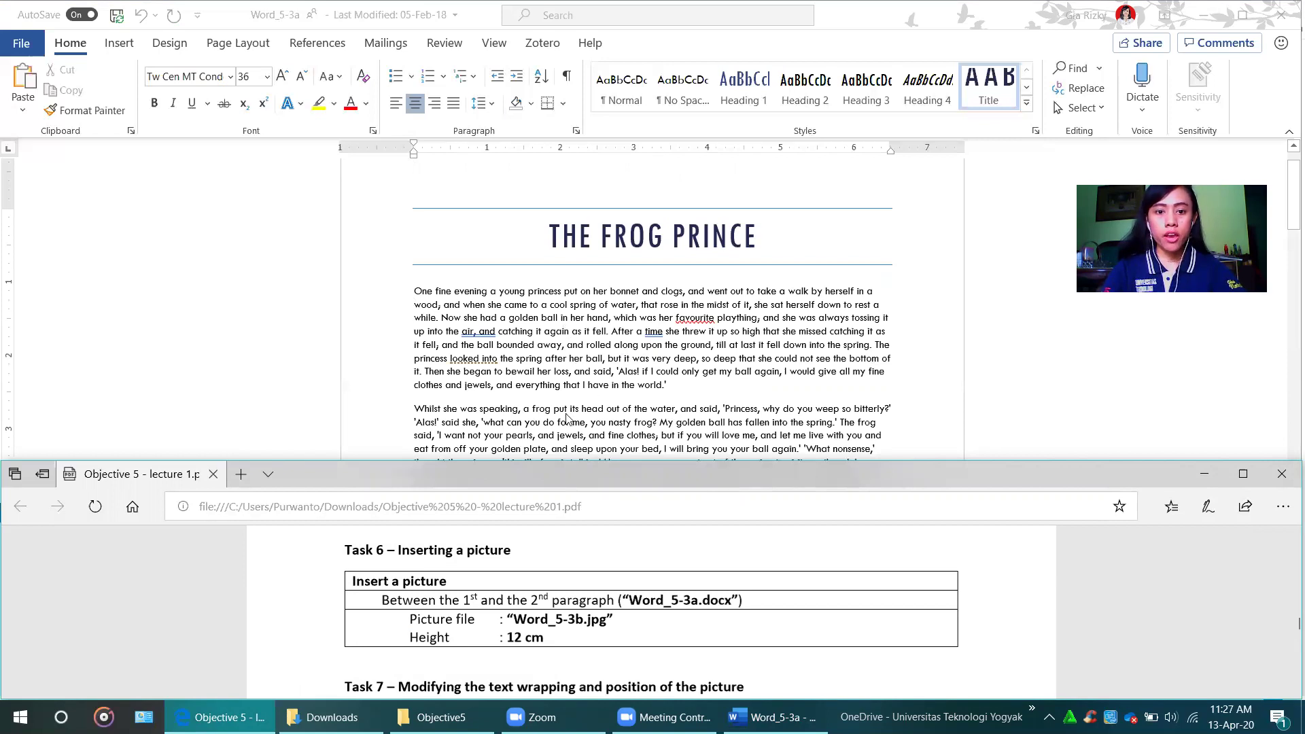
pyautogui.scroll(-1, 665, 398)
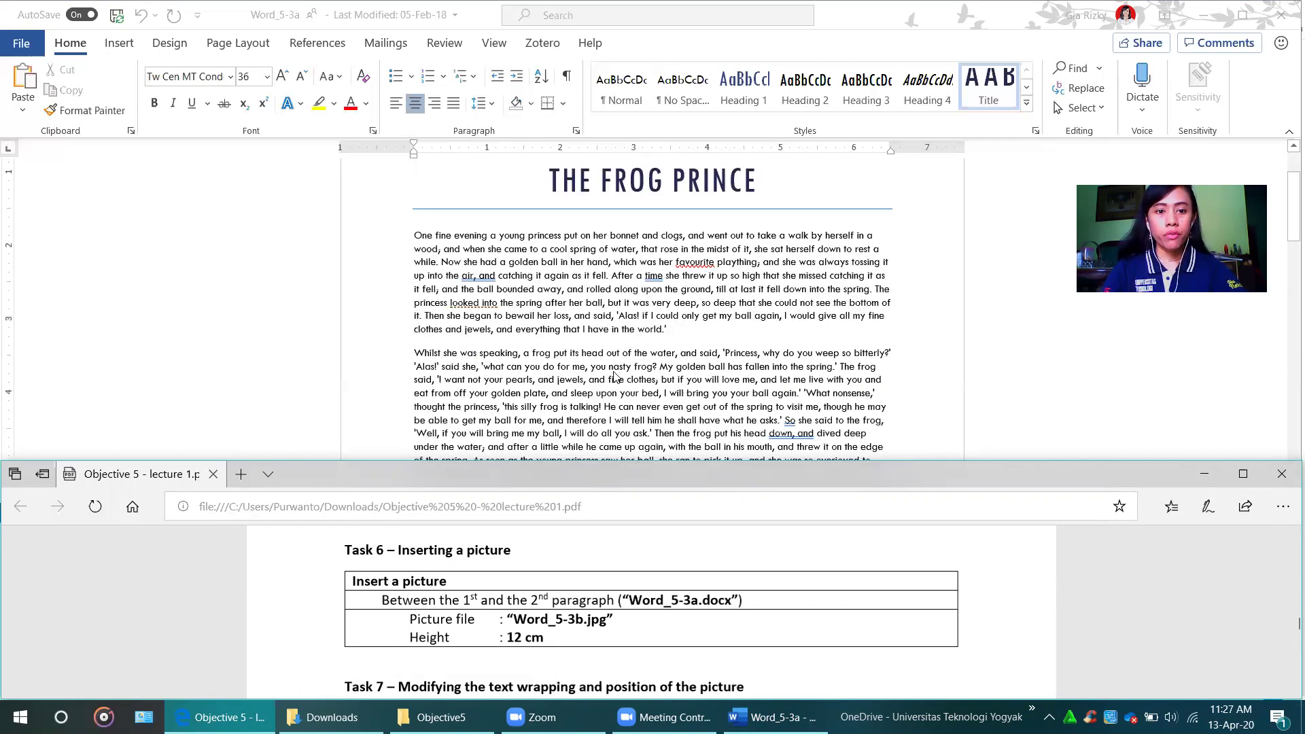
pyautogui.scroll(-1, 414, 300)
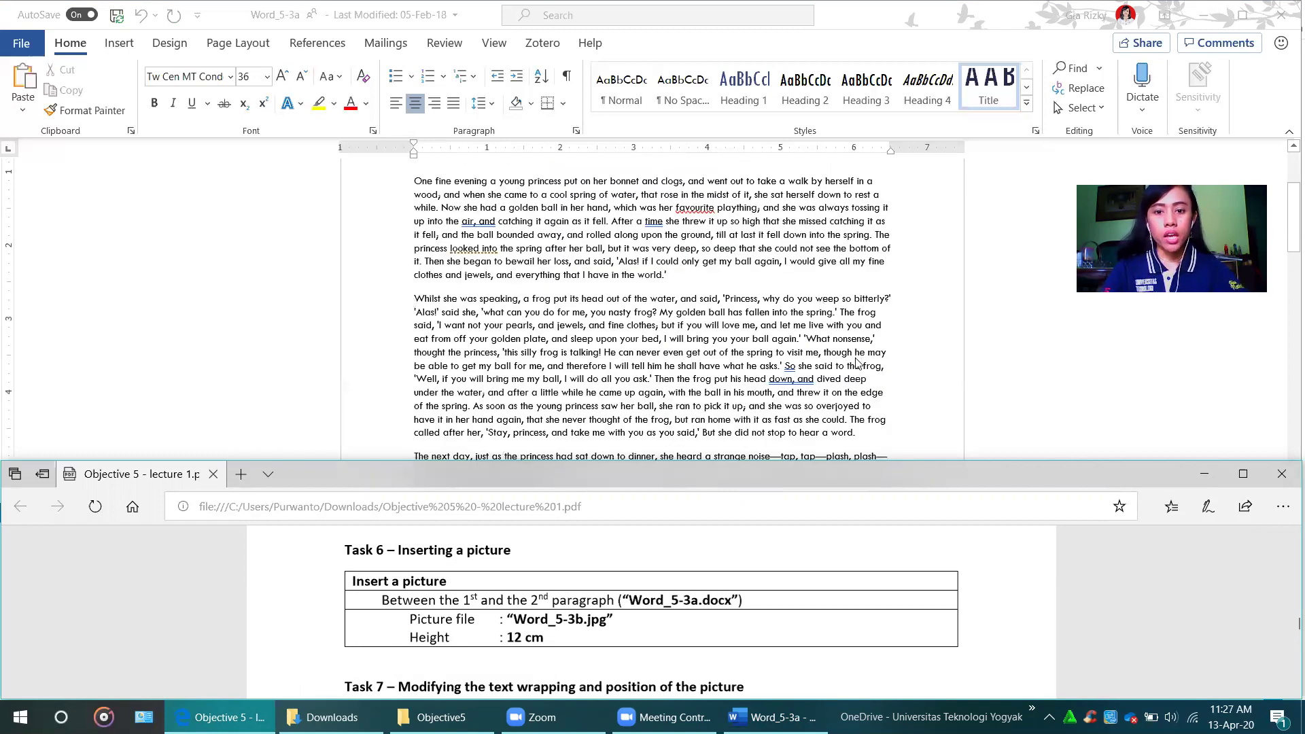
pyautogui.scroll(-1, 727, 412)
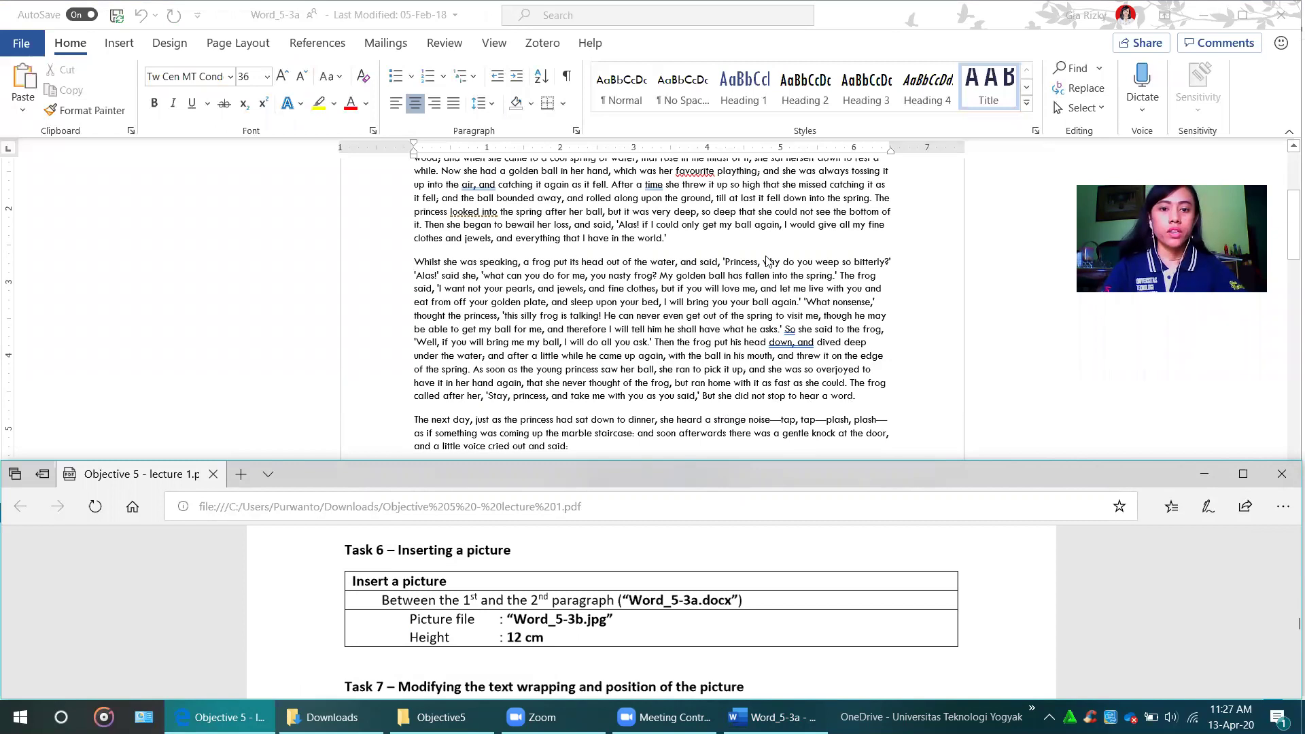
pyautogui.click(726, 248)
pyautogui.click(725, 248)
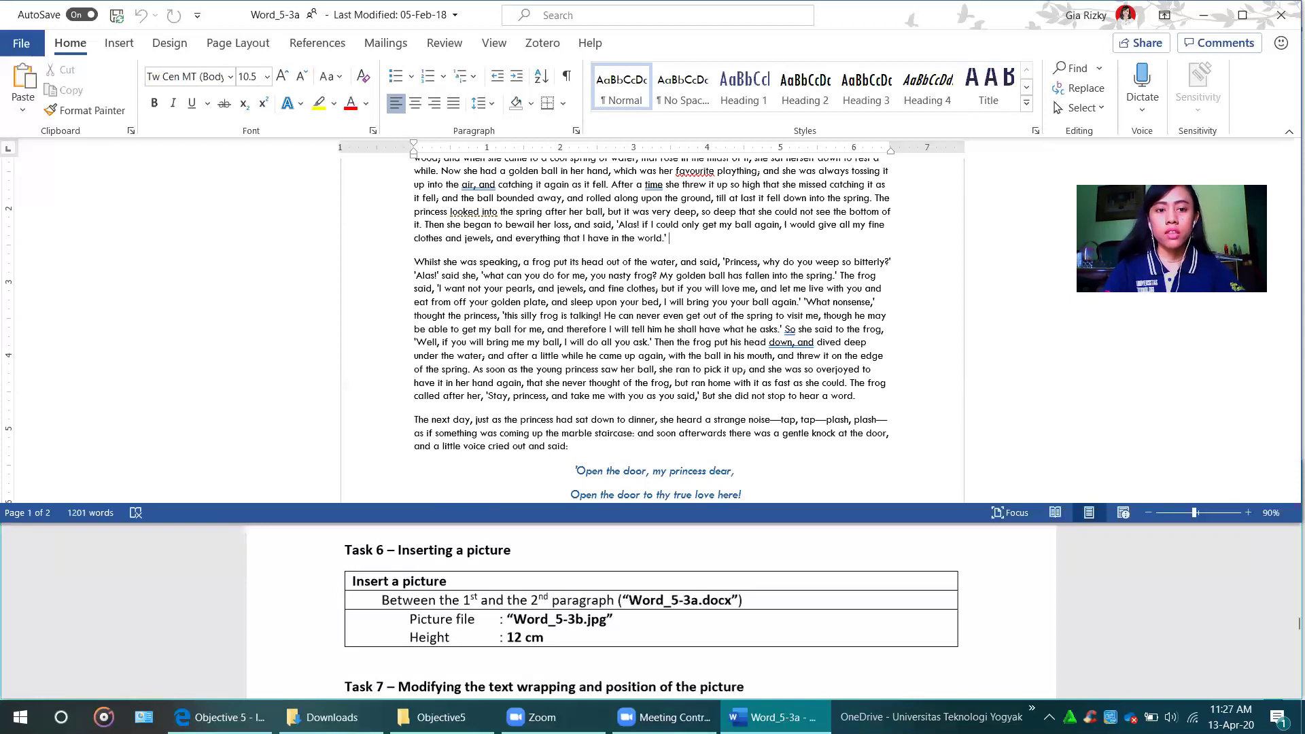
pyautogui.press('Return')
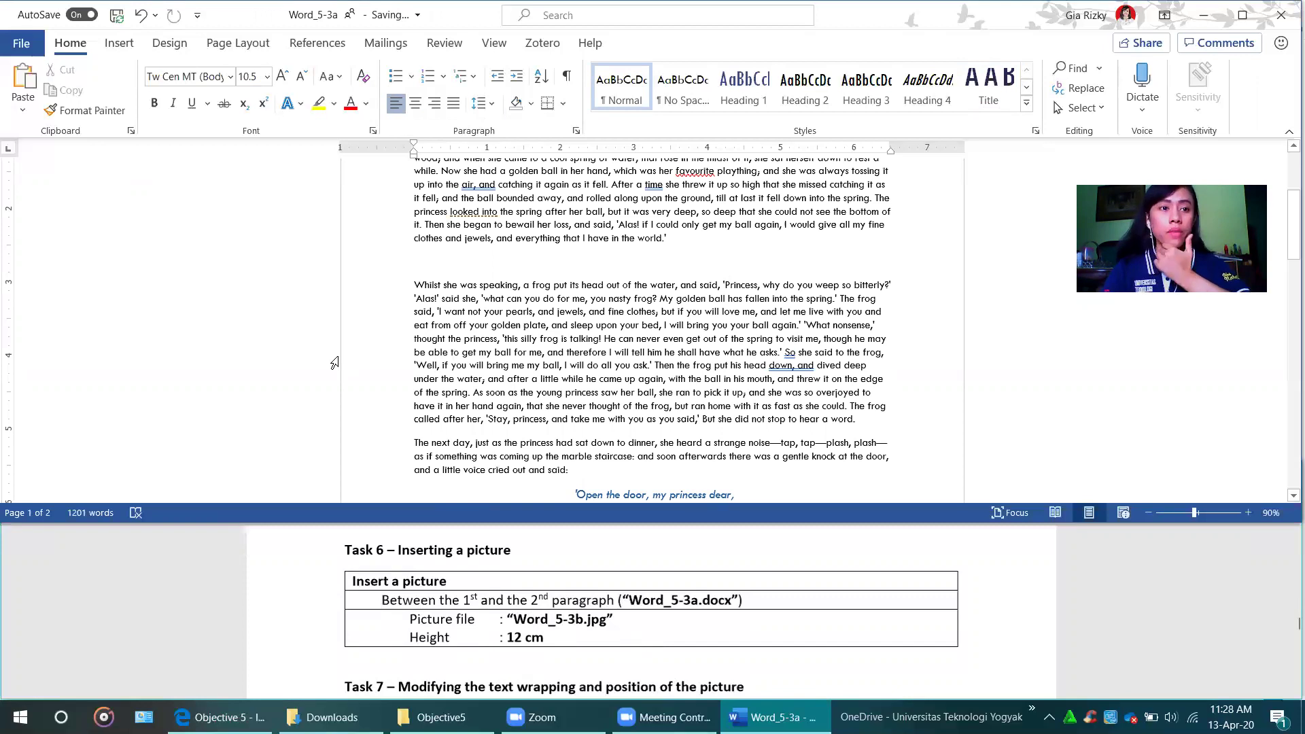
# Insert the picture Word_5-3b from the Objective5 folder under MOS WORD 2013 into the empty paragraph.
pyautogui.click(116, 49)
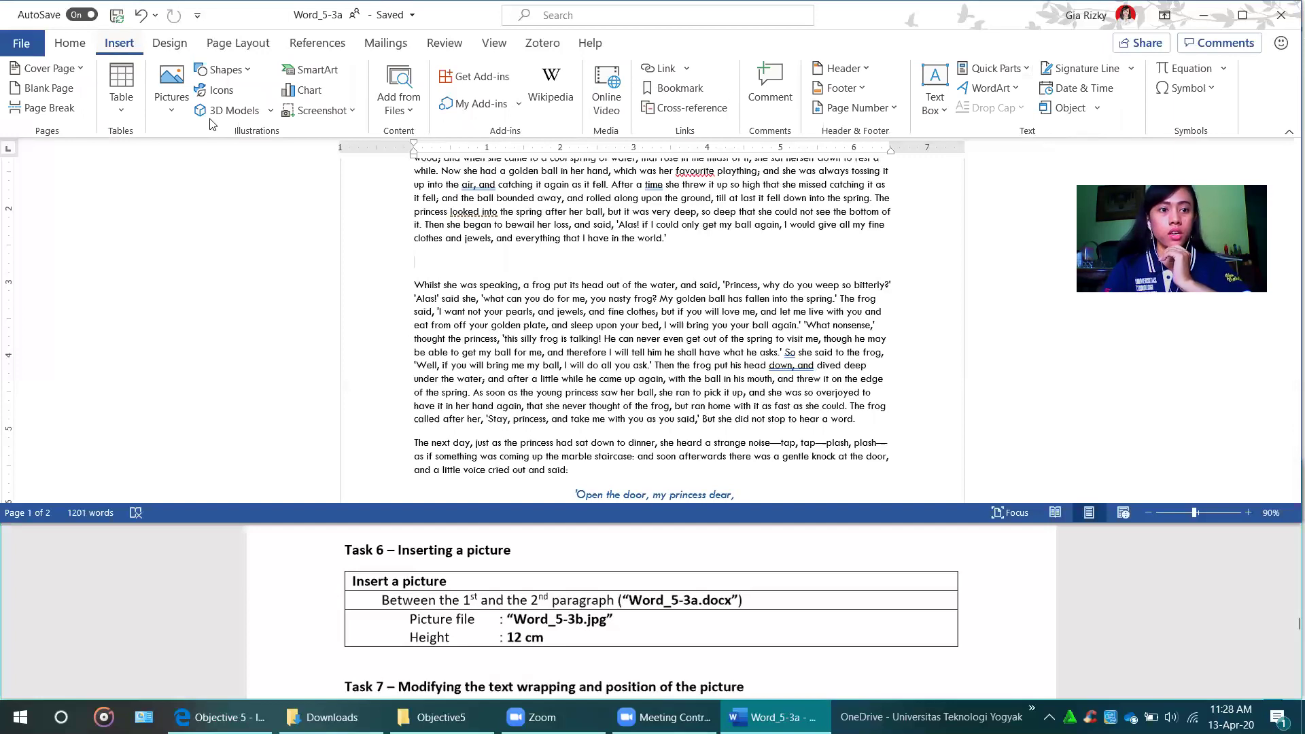
pyautogui.click(174, 112)
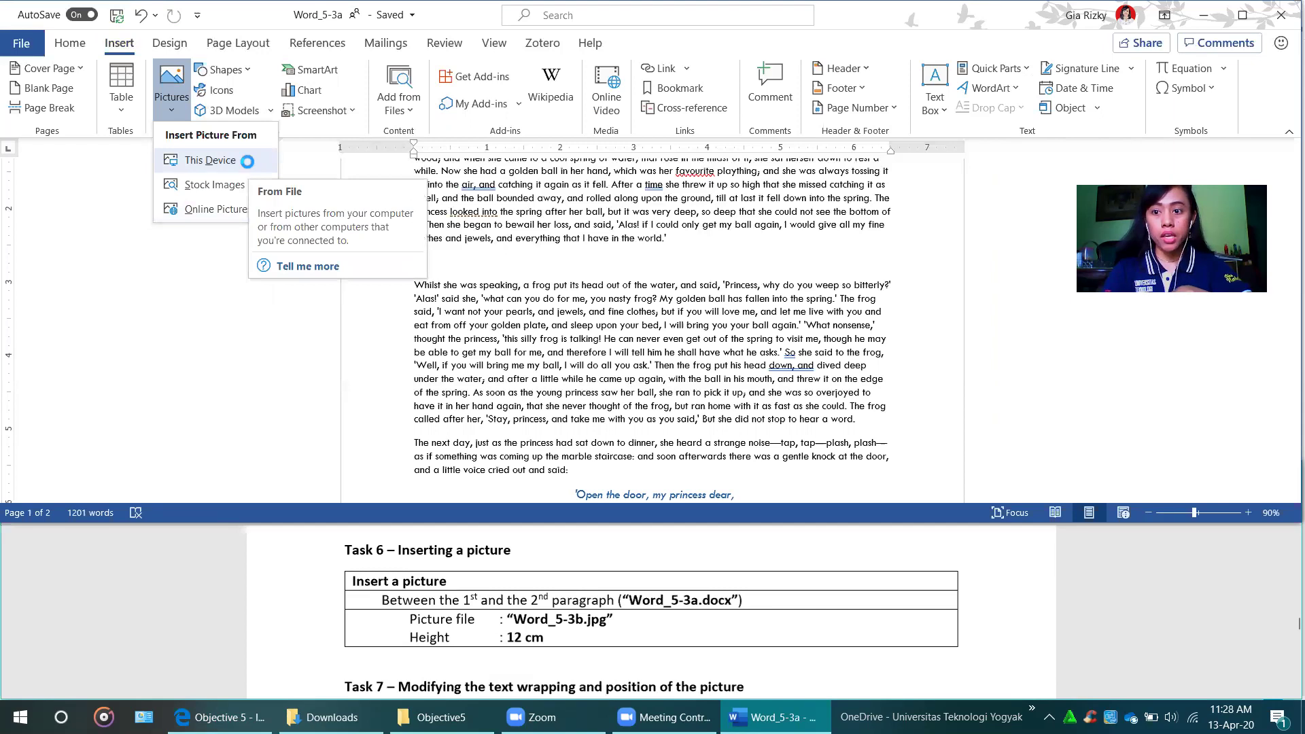
pyautogui.click(249, 163)
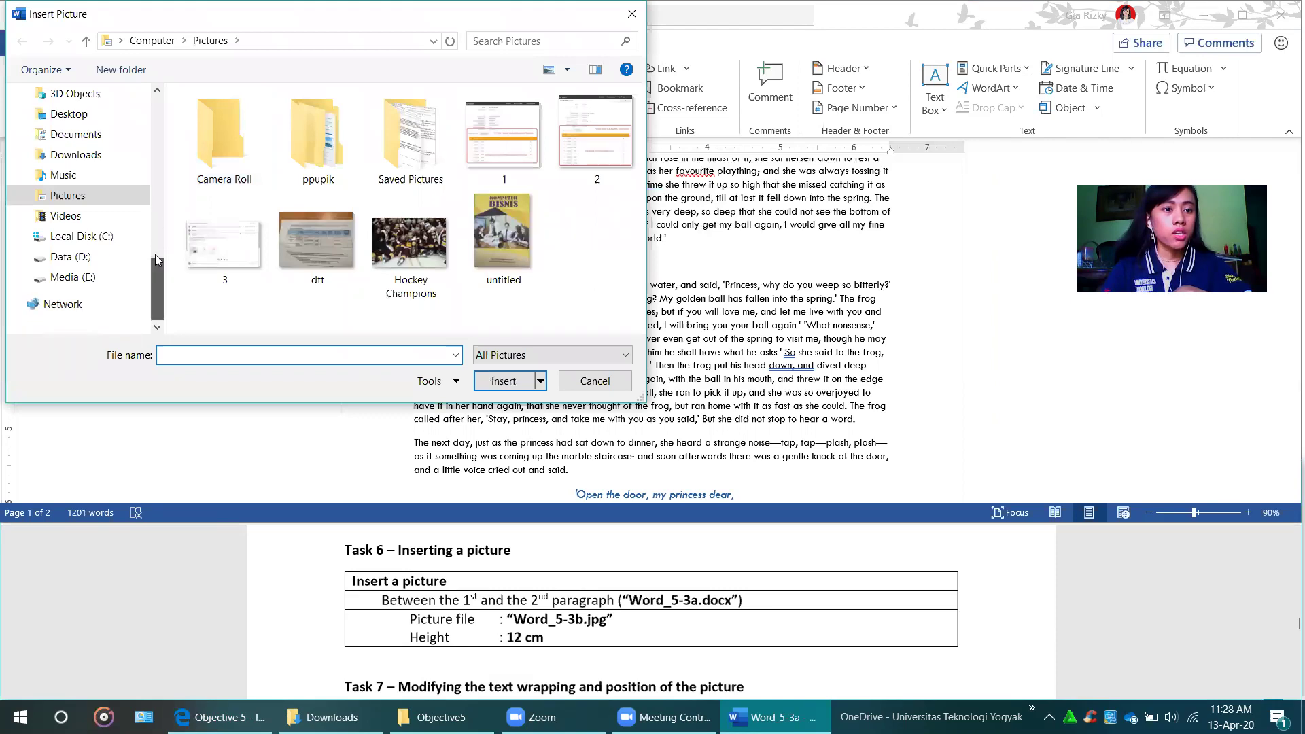
pyautogui.click(155, 215)
pyautogui.scroll(1, 125, 178)
pyautogui.click(125, 179)
pyautogui.doubleClick(259, 238)
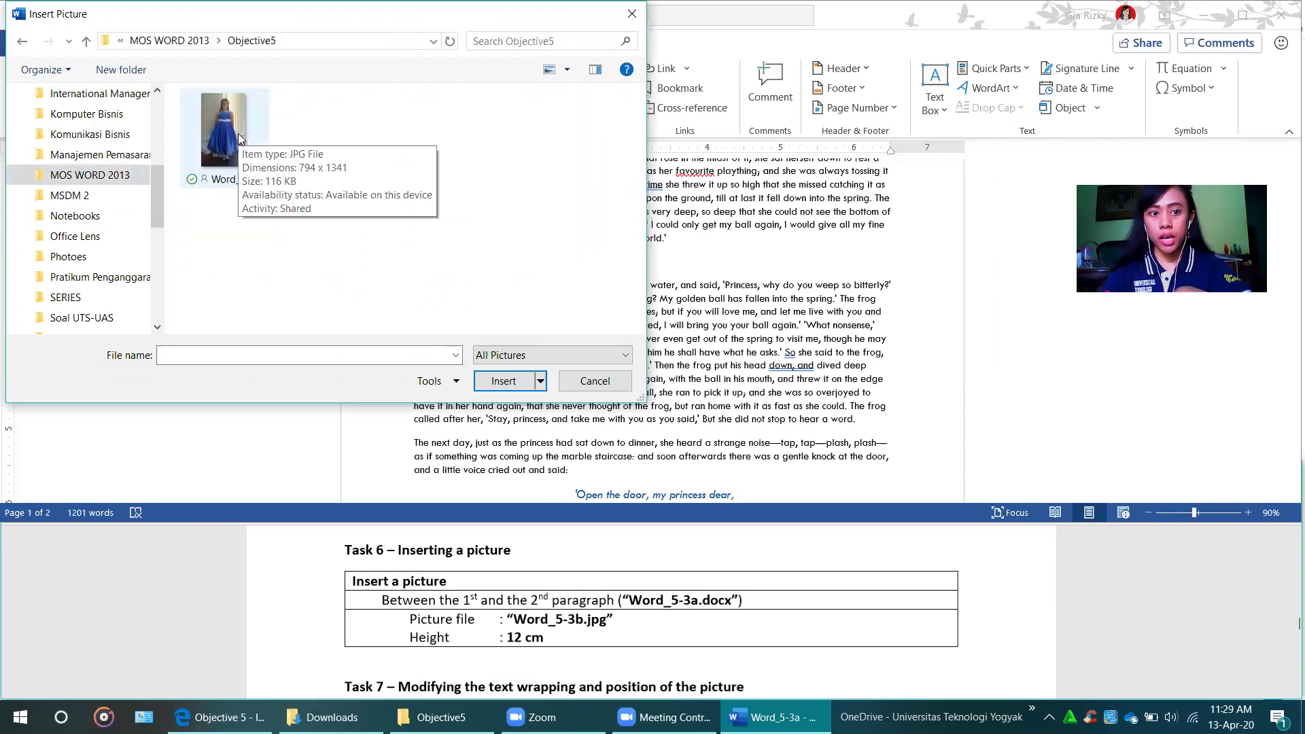
pyautogui.click(239, 137)
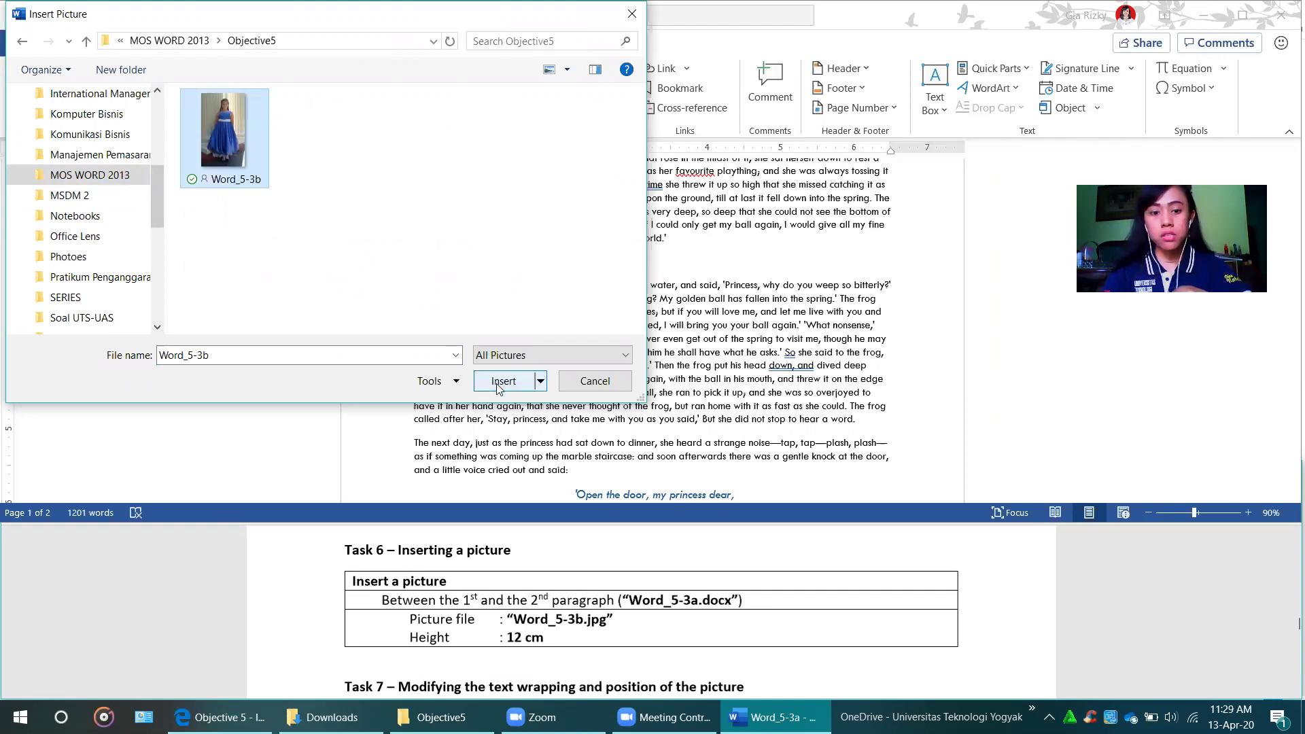
pyautogui.press('Return')
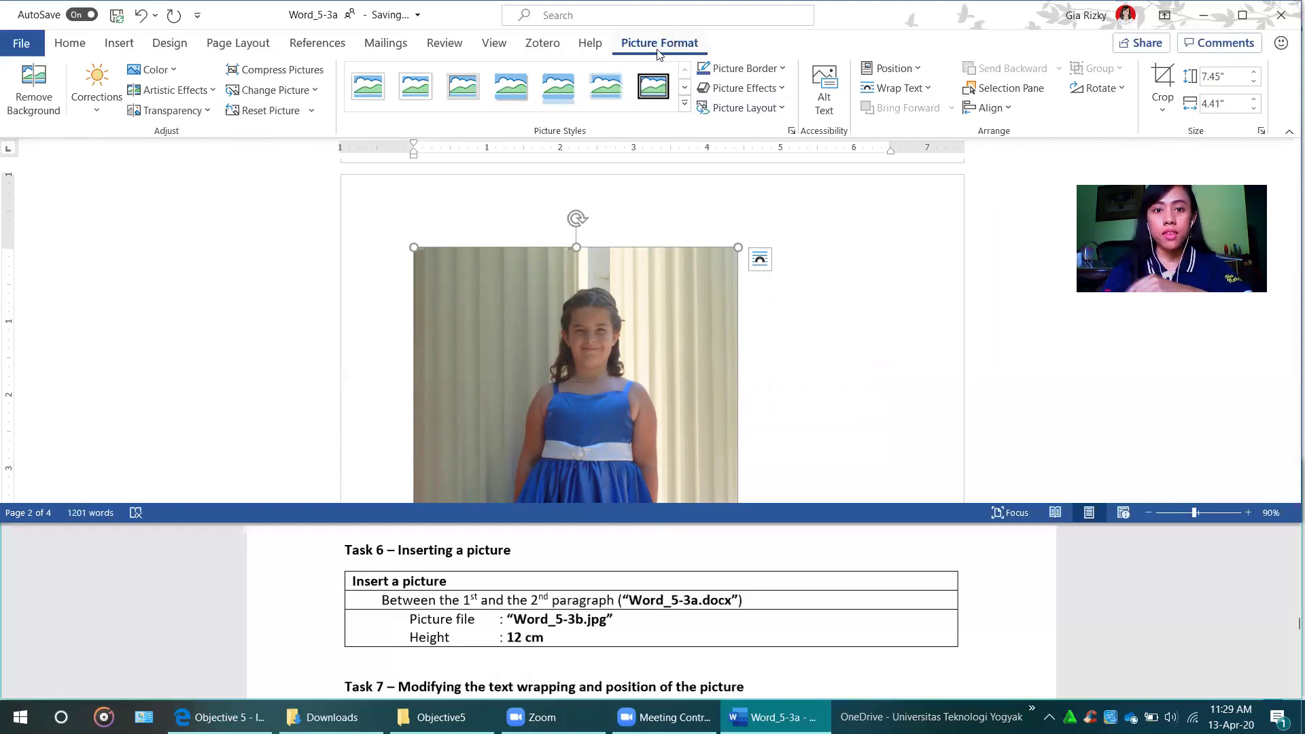
# Set the height of the inserted princess picture to 12 cm and check its placement after the first paragraph.
pyautogui.click(781, 336)
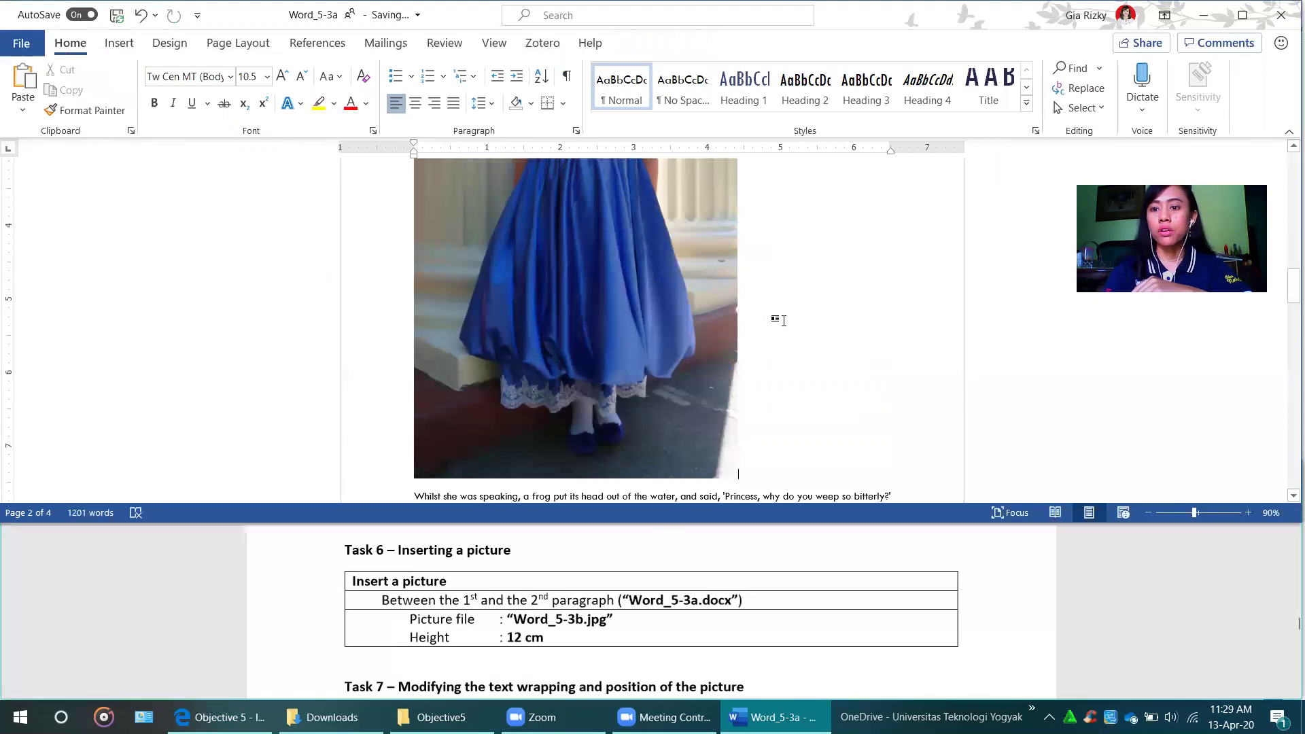
pyautogui.scroll(3, 783, 320)
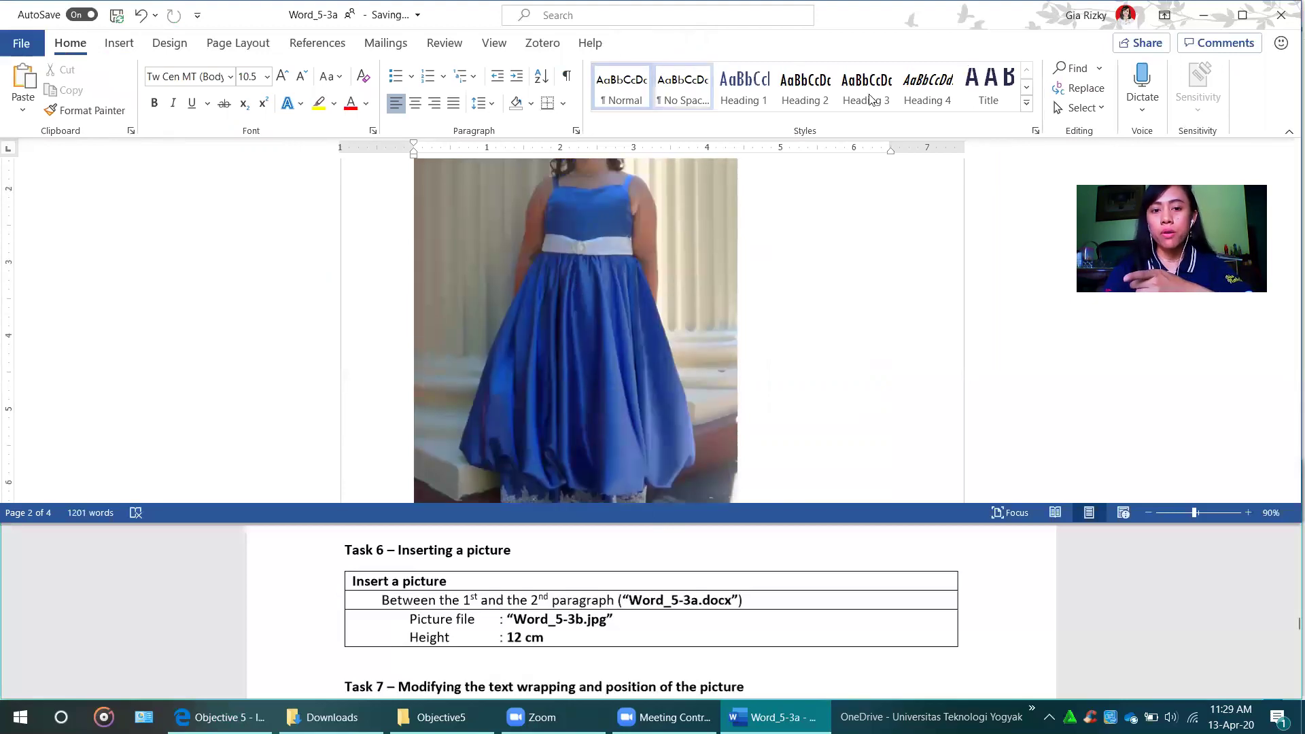
pyautogui.click(708, 316)
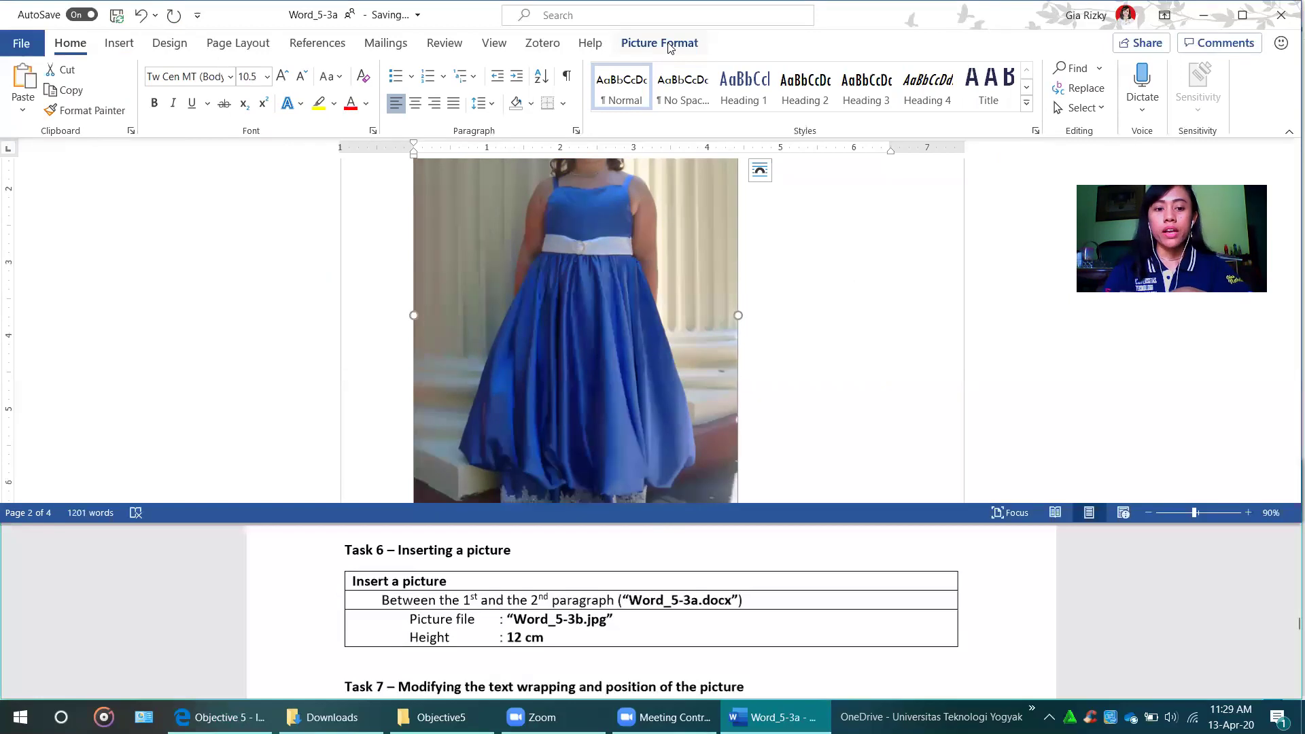
pyautogui.click(671, 46)
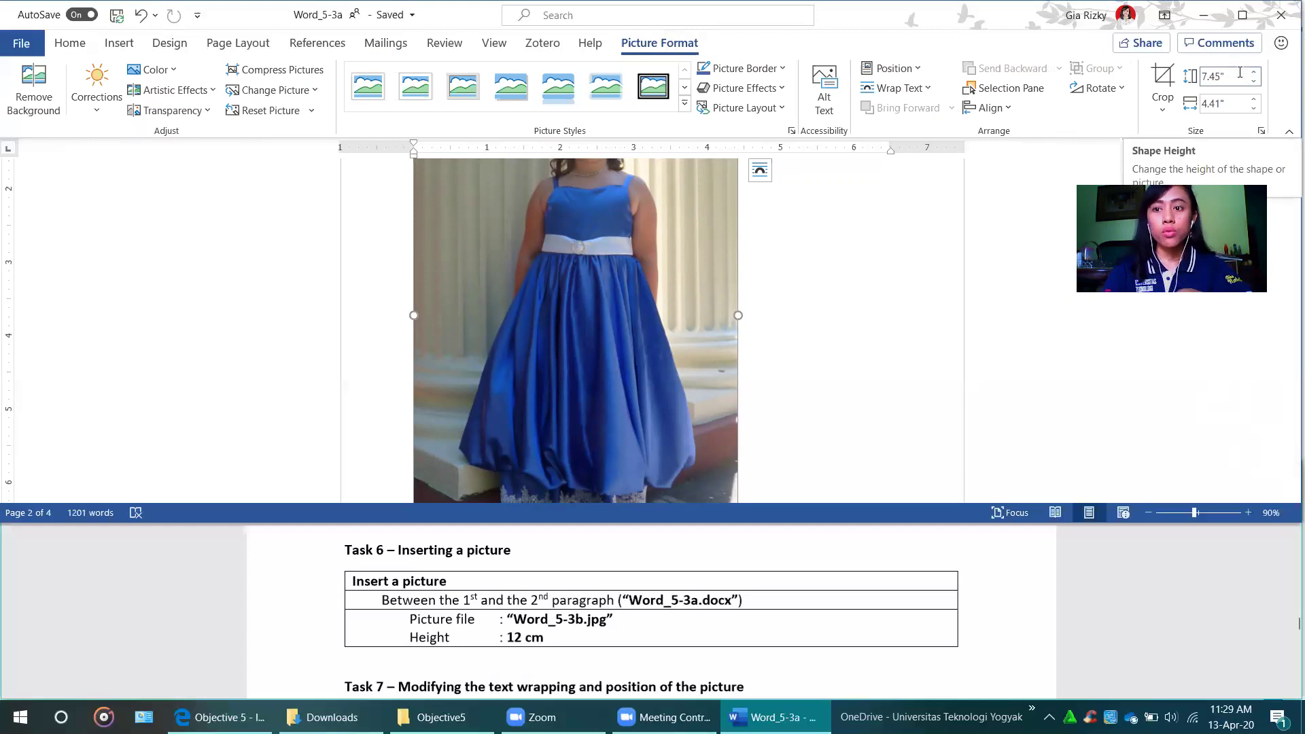
pyautogui.click(1239, 72)
pyautogui.write('1')
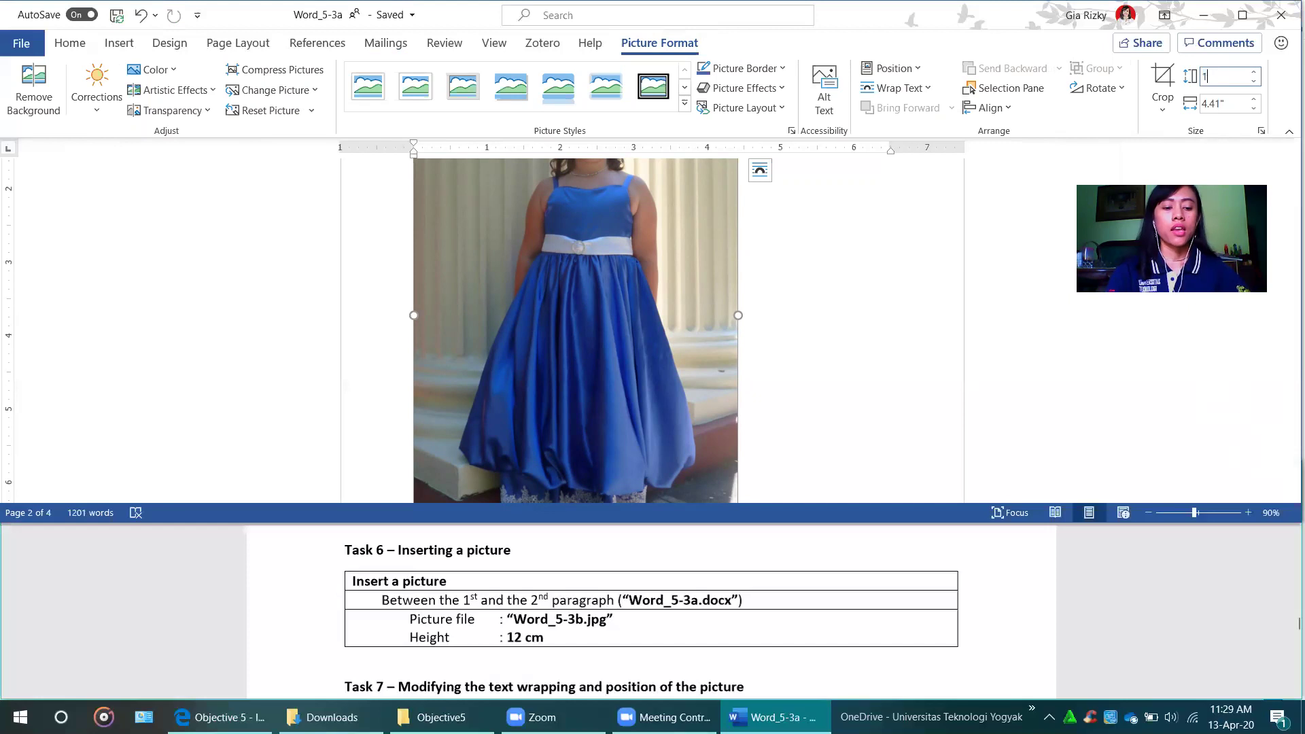
pyautogui.write('2 cm')
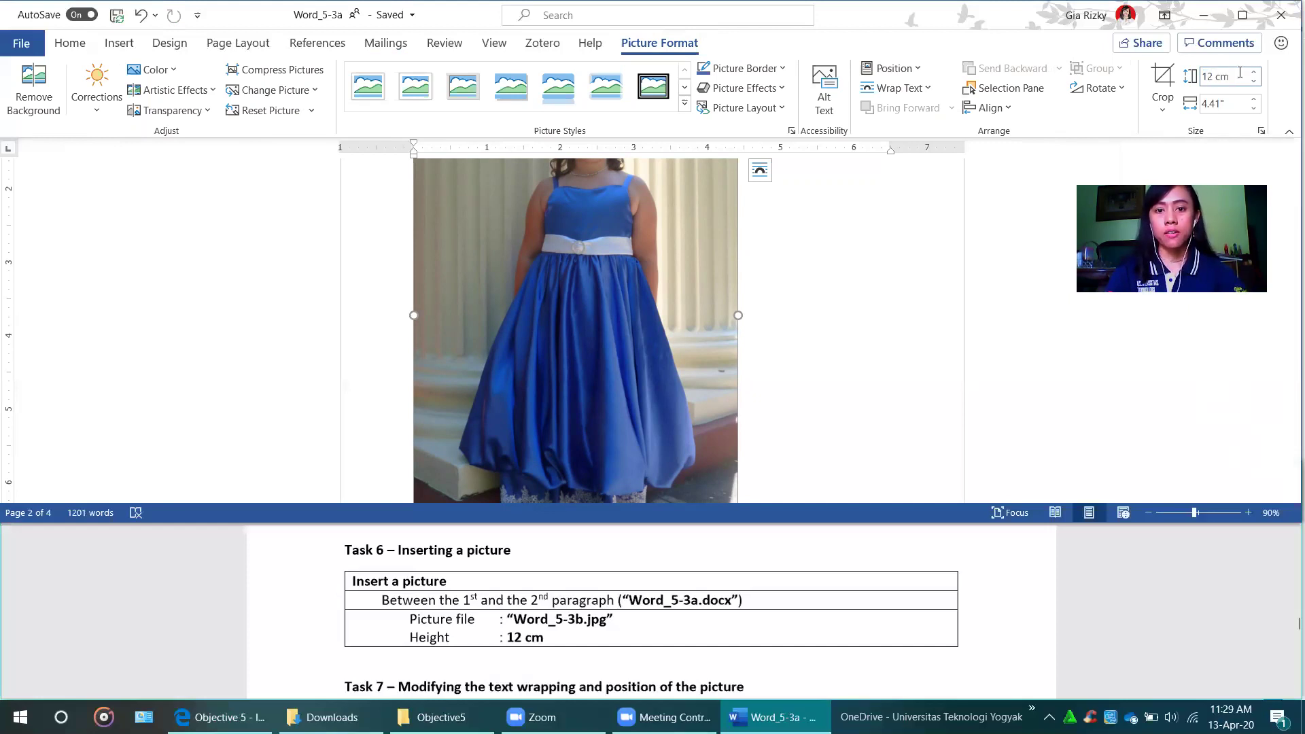
pyautogui.press('Return')
pyautogui.scroll(15, 815, 327)
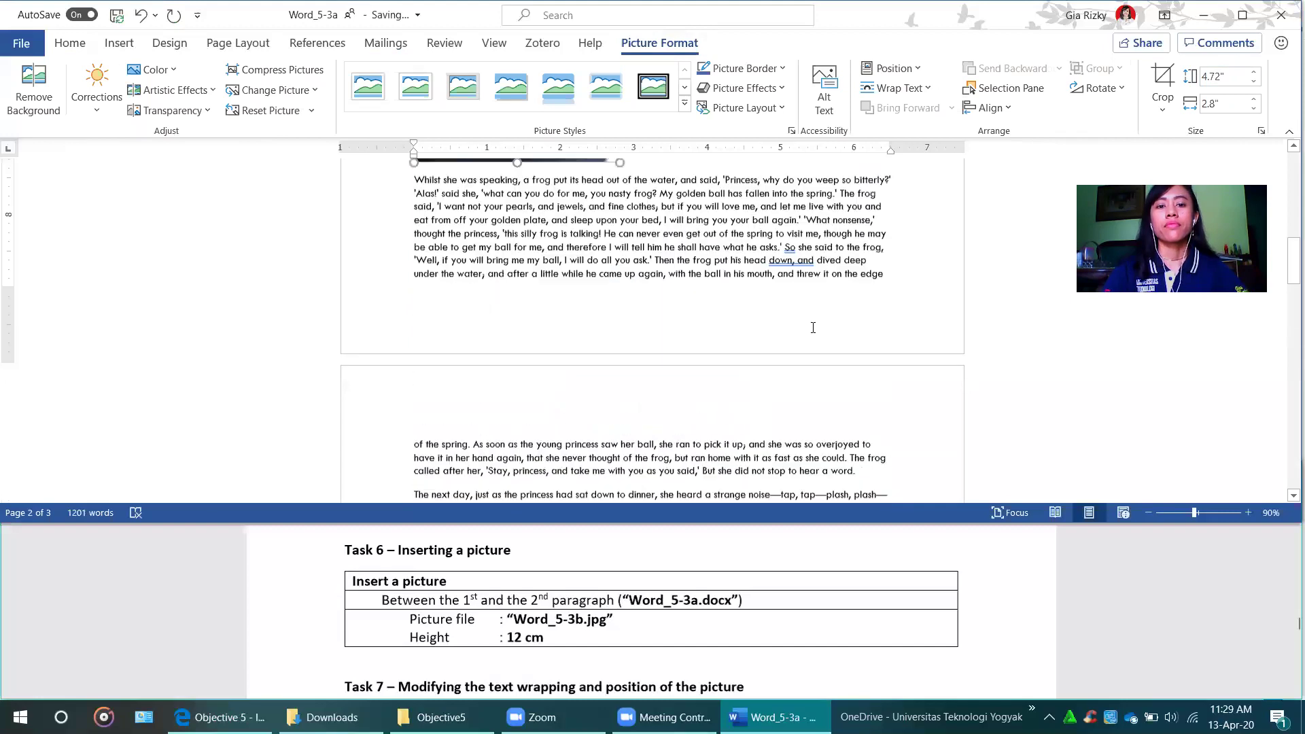
pyautogui.scroll(1, 808, 328)
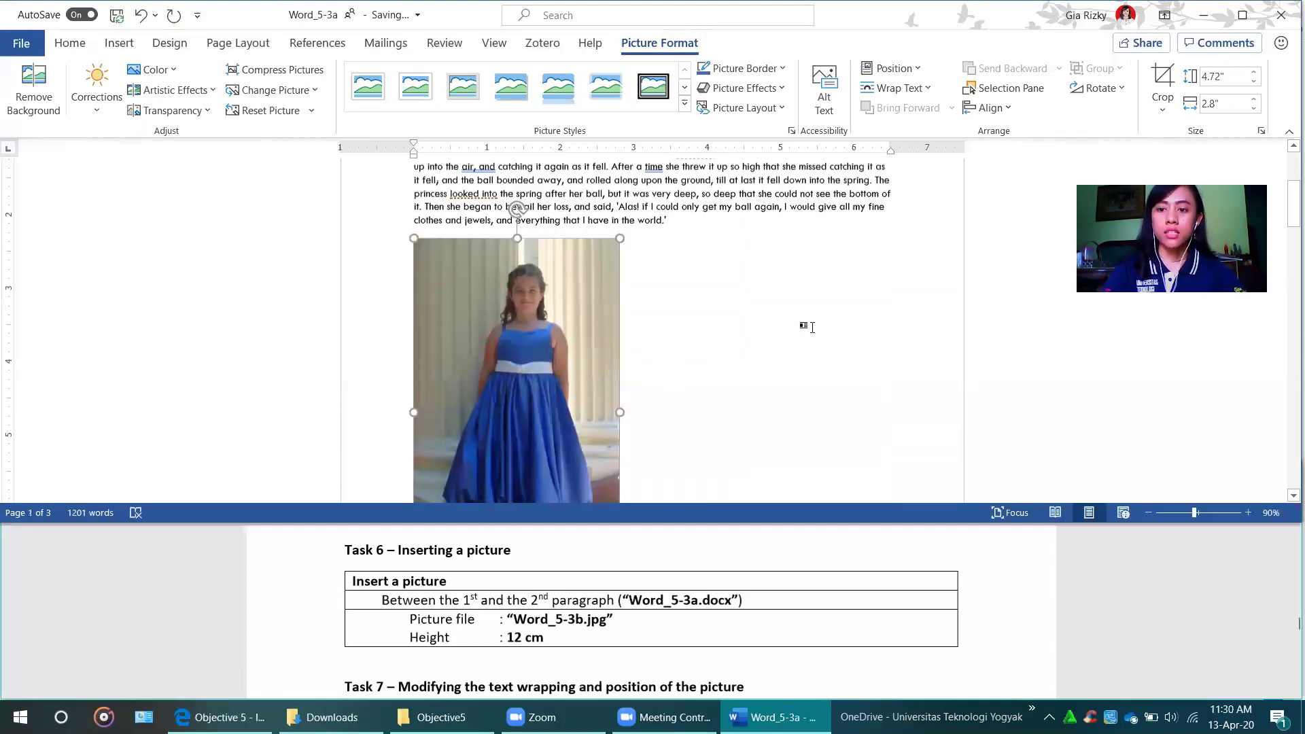
pyautogui.scroll(1, 808, 327)
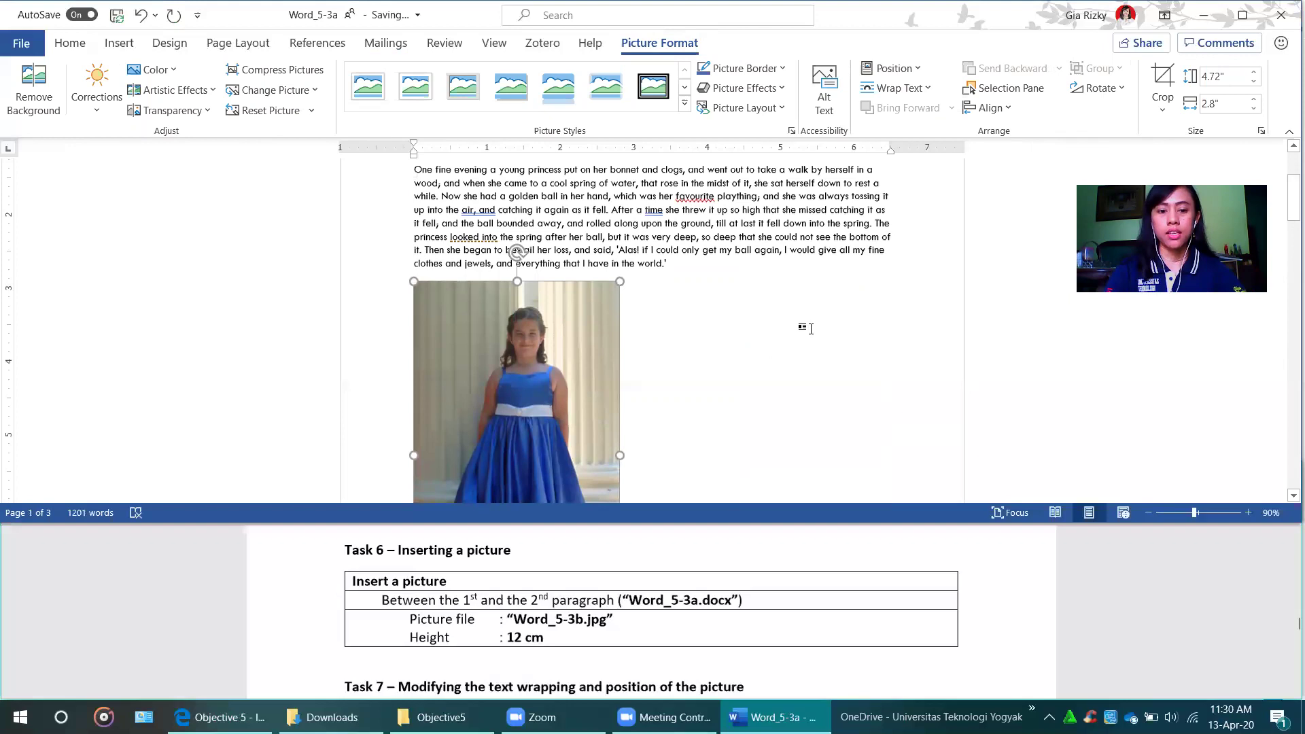
# Set the text wrapping of the blue-gown princess picture to Through, following Task 7 in the lecture PDF.
pyautogui.scroll(-5, 808, 328)
pyautogui.scroll(-4, 622, 640)
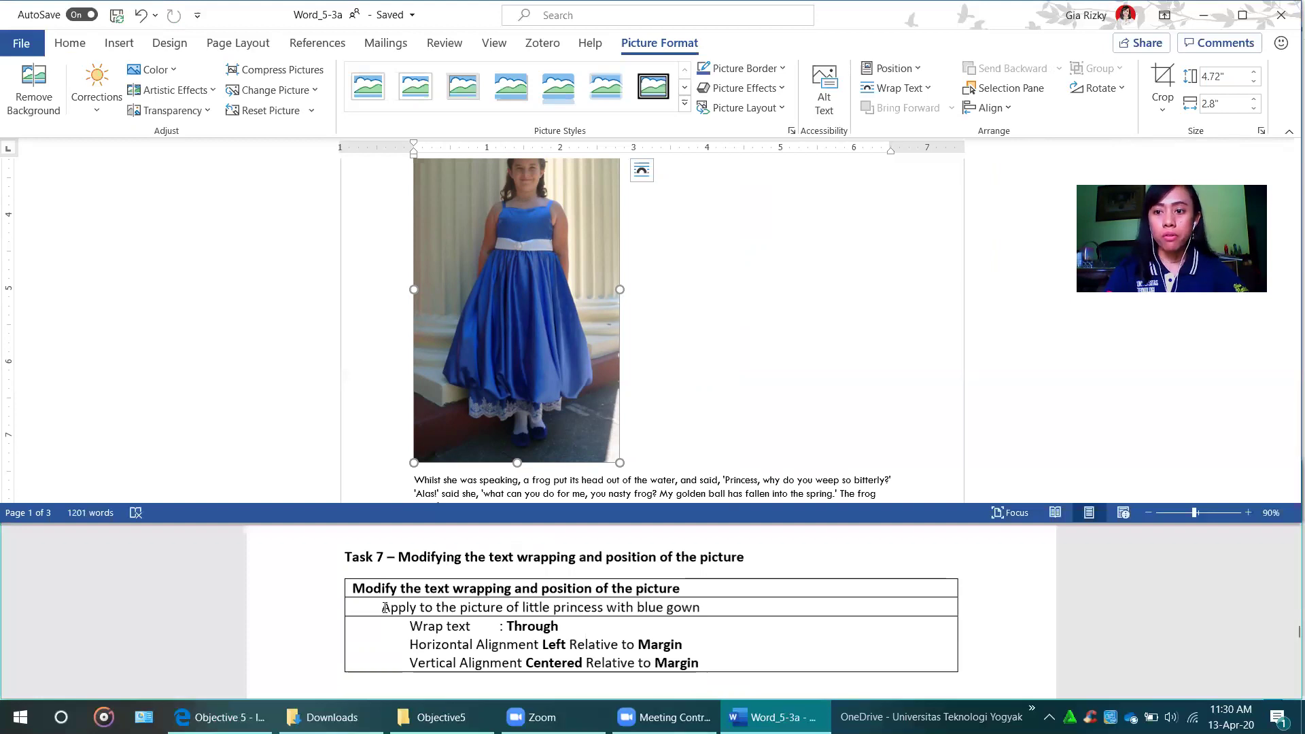
pyautogui.moveTo(382, 607); pyautogui.dragTo(738, 611)
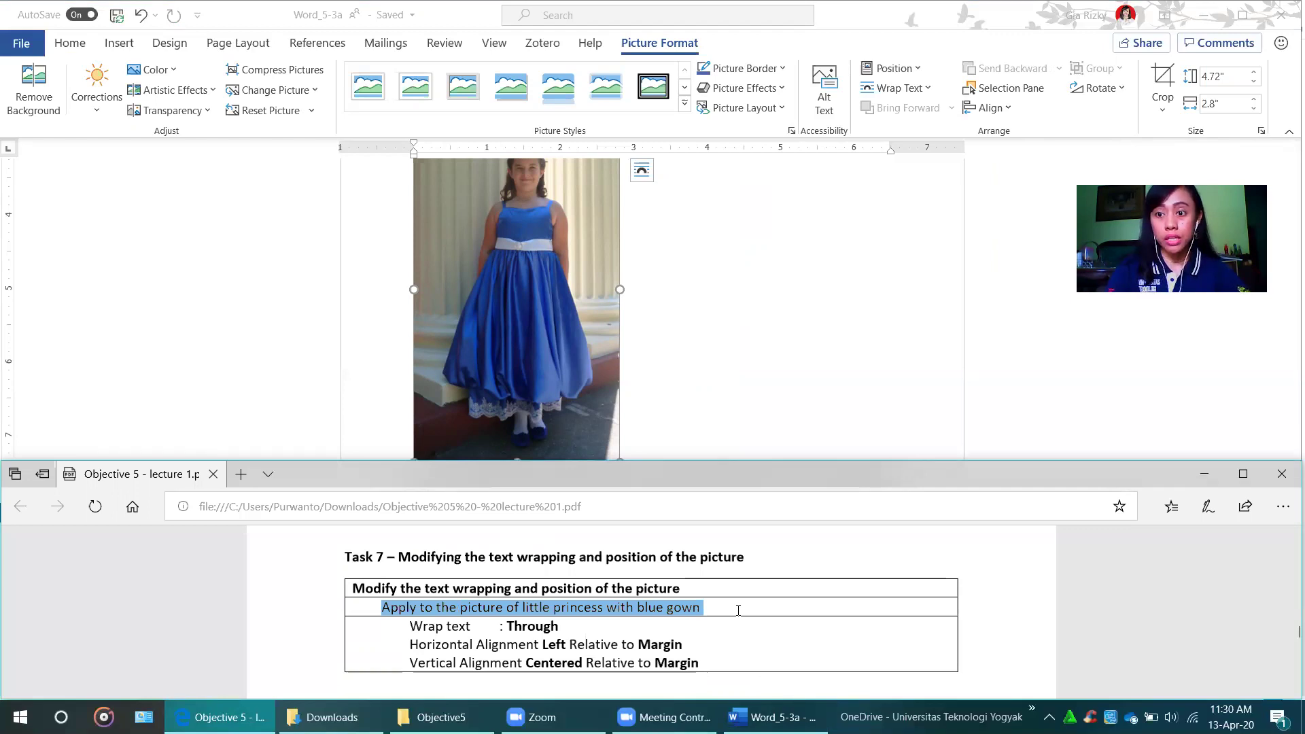
pyautogui.click(493, 342)
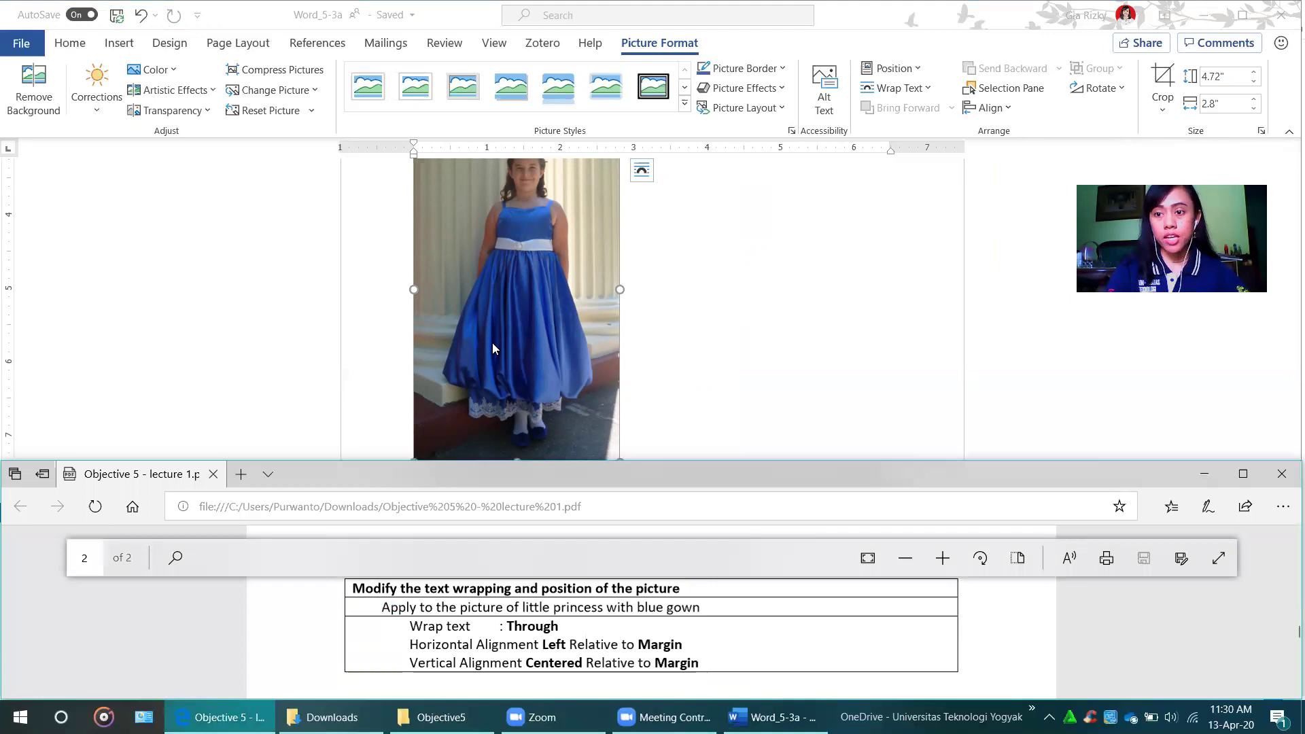
pyautogui.scroll(2, 492, 342)
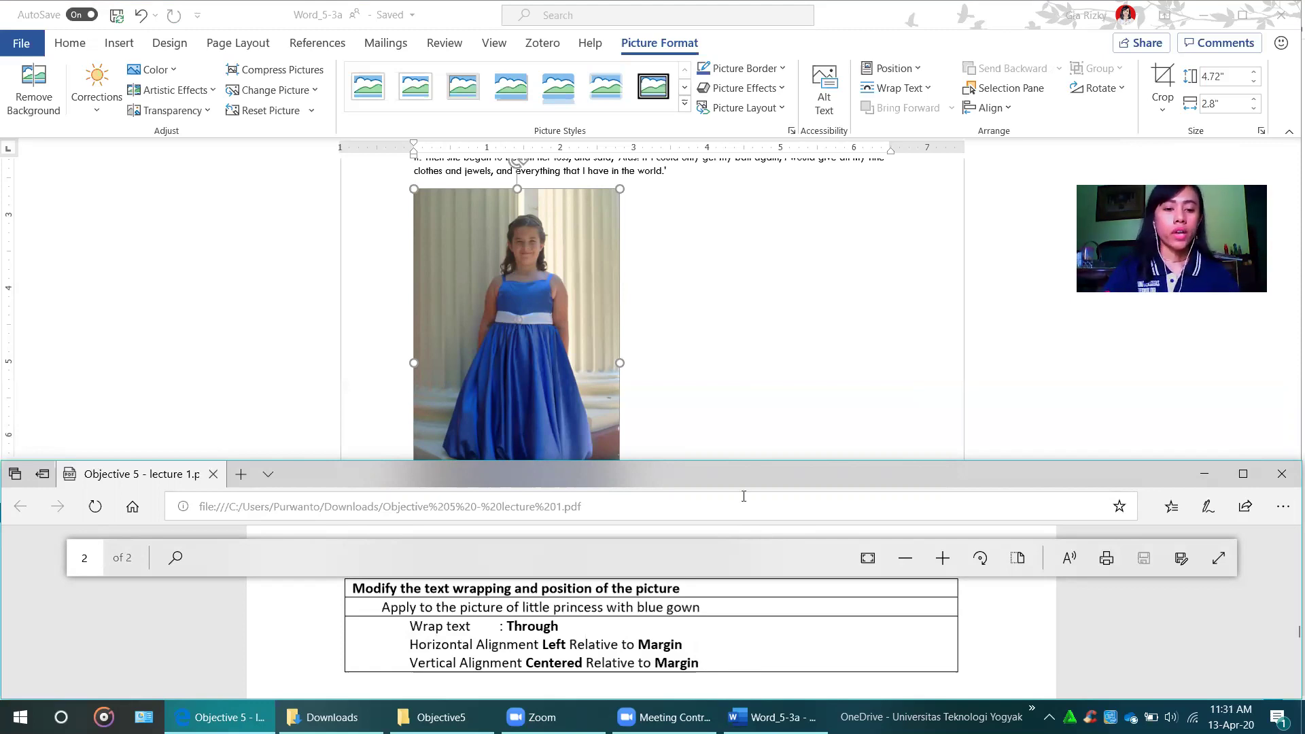
pyautogui.click(543, 347)
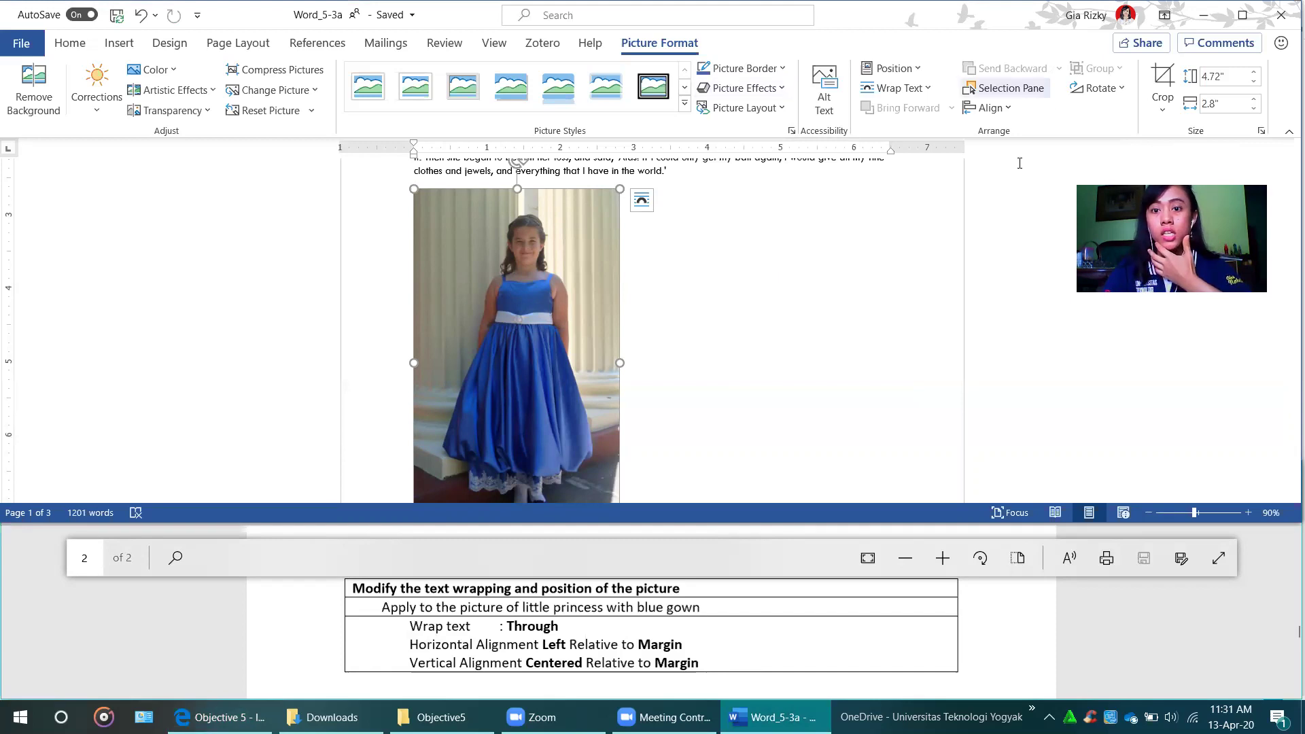
pyautogui.click(919, 90)
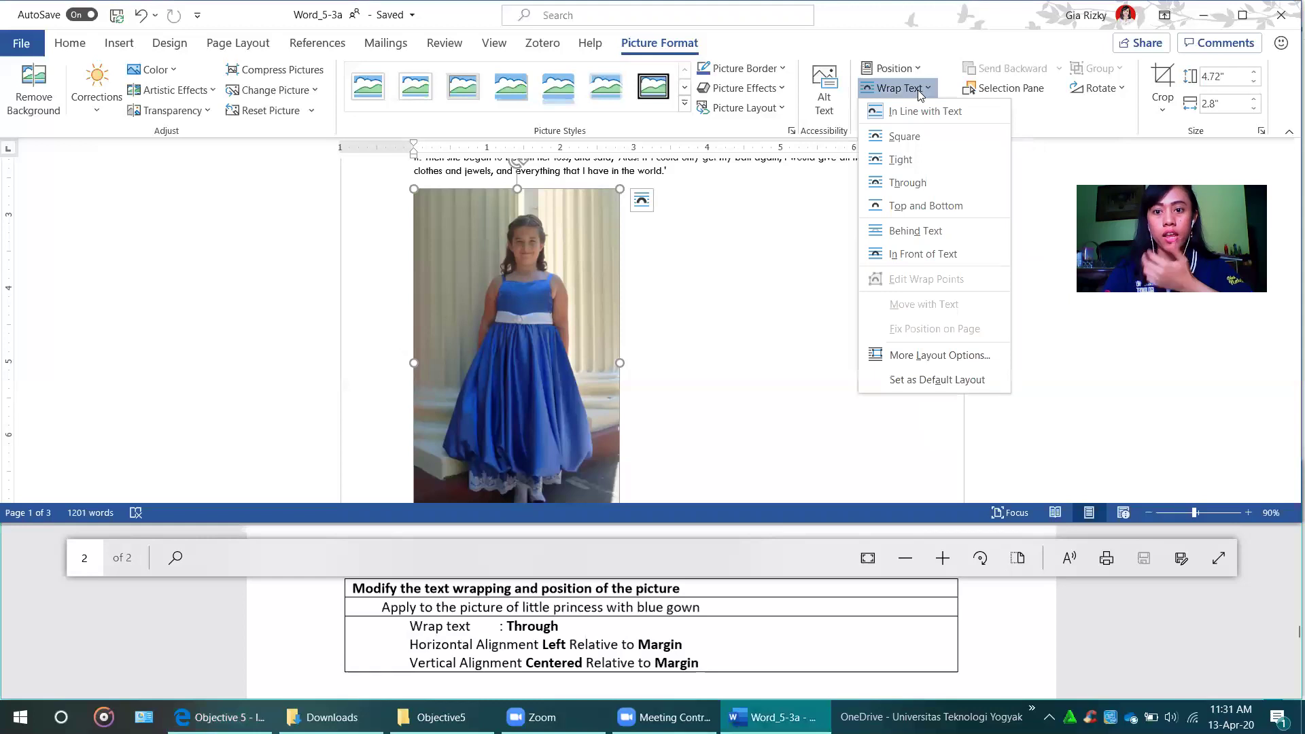
pyautogui.click(936, 180)
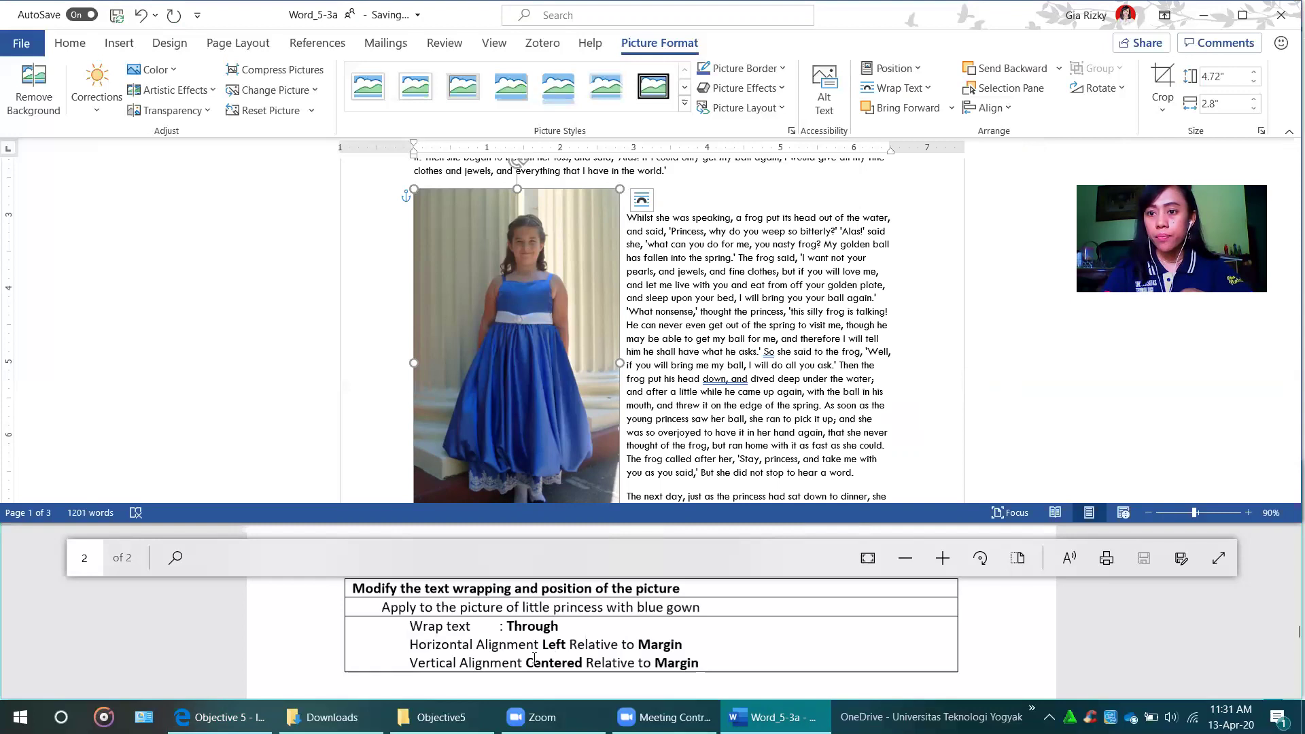
# Set the horizontal alignment of the blue-gown princess picture to Left relative to Margin in its layout options.
pyautogui.click(1012, 112)
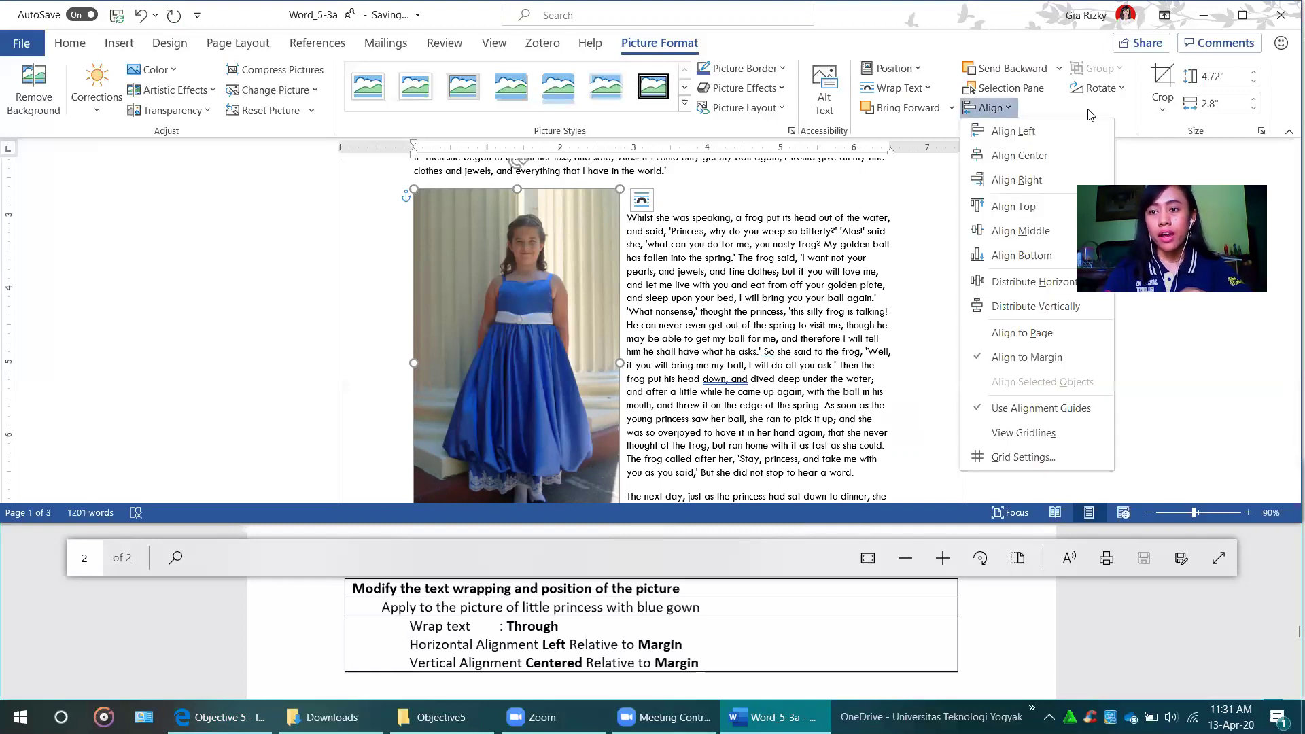
pyautogui.click(1269, 125)
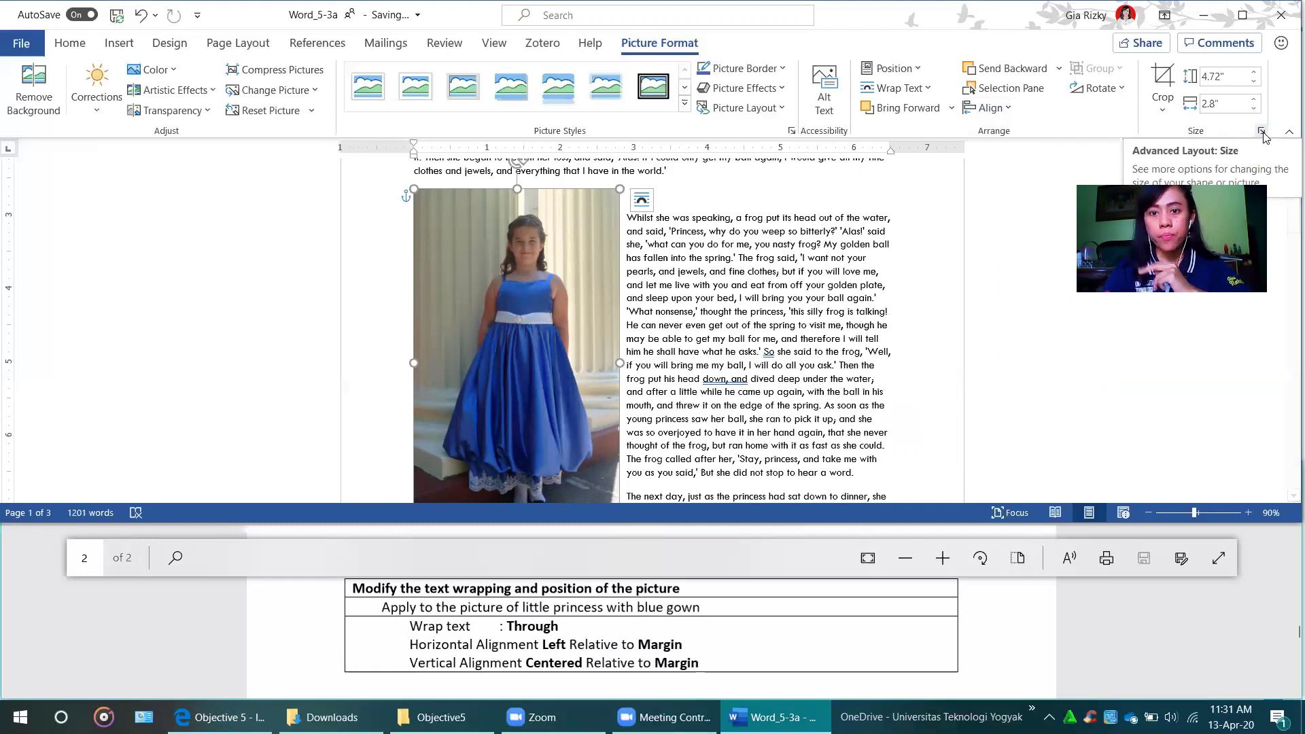
pyautogui.click(1262, 132)
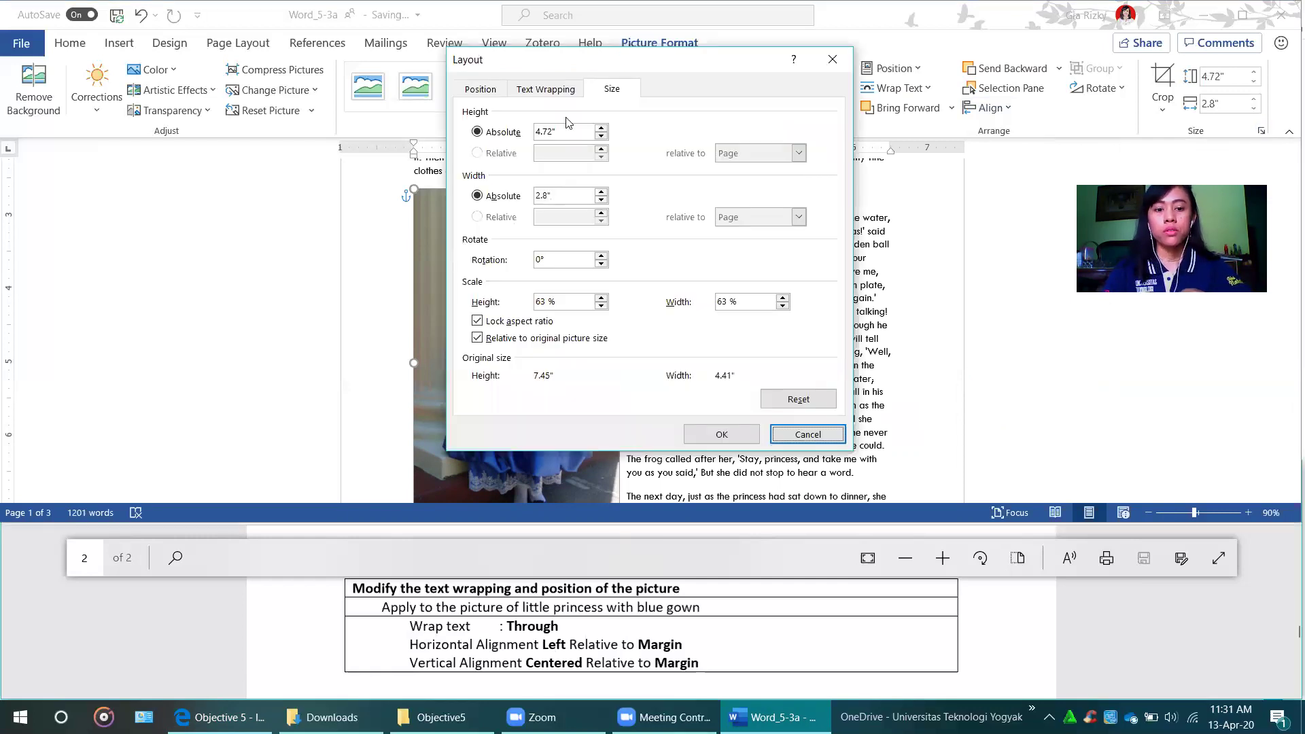
pyautogui.click(486, 91)
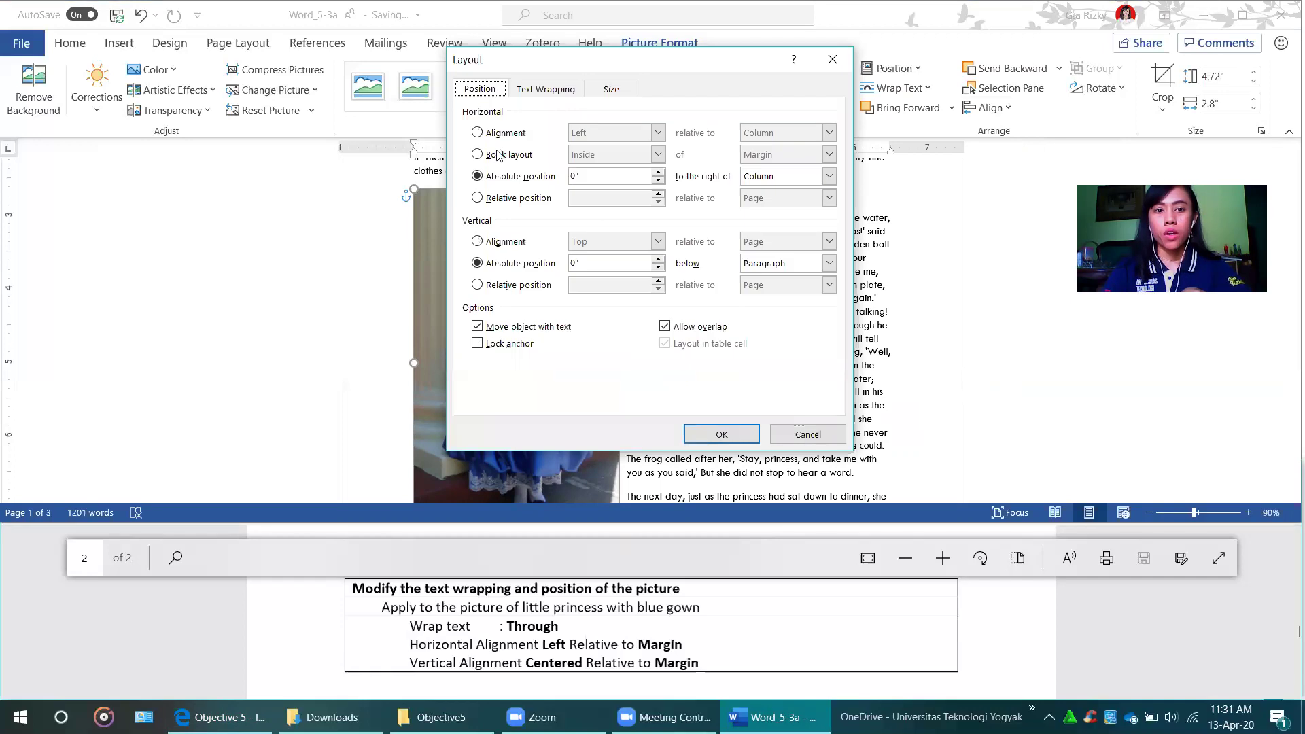
pyautogui.click(503, 134)
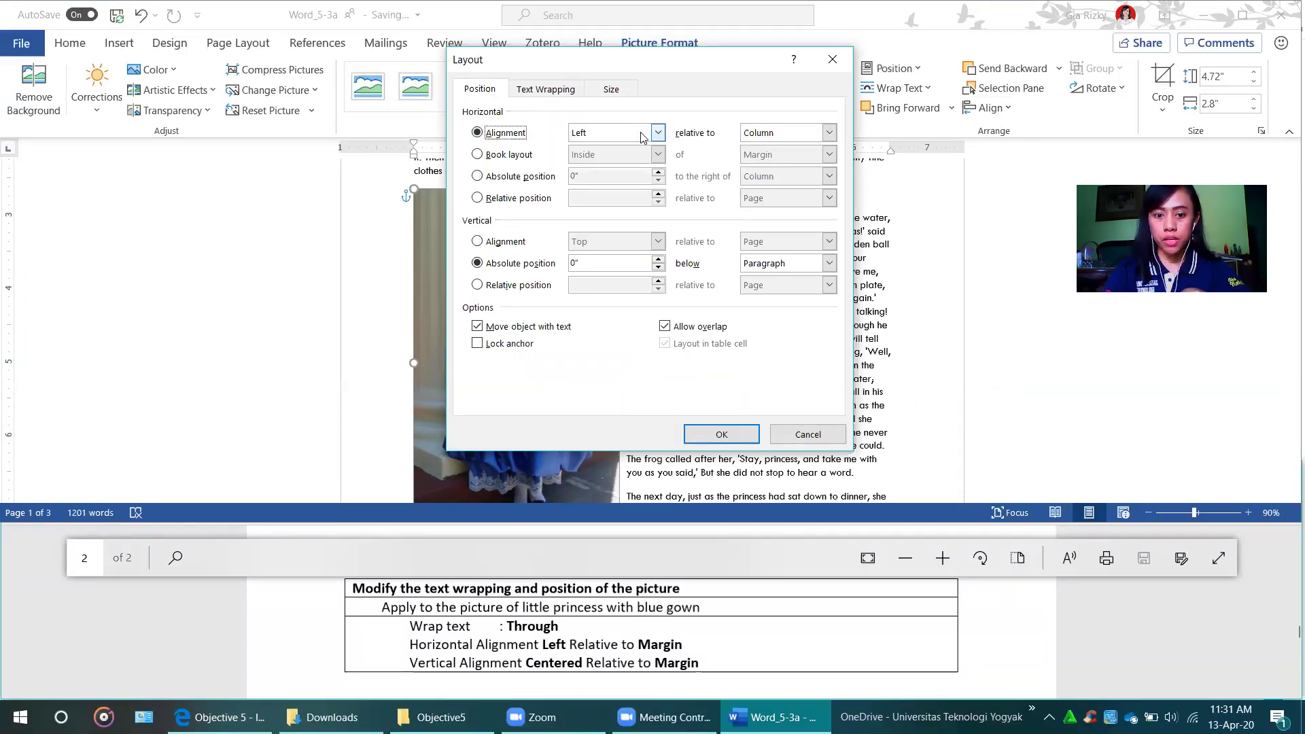
pyautogui.click(827, 133)
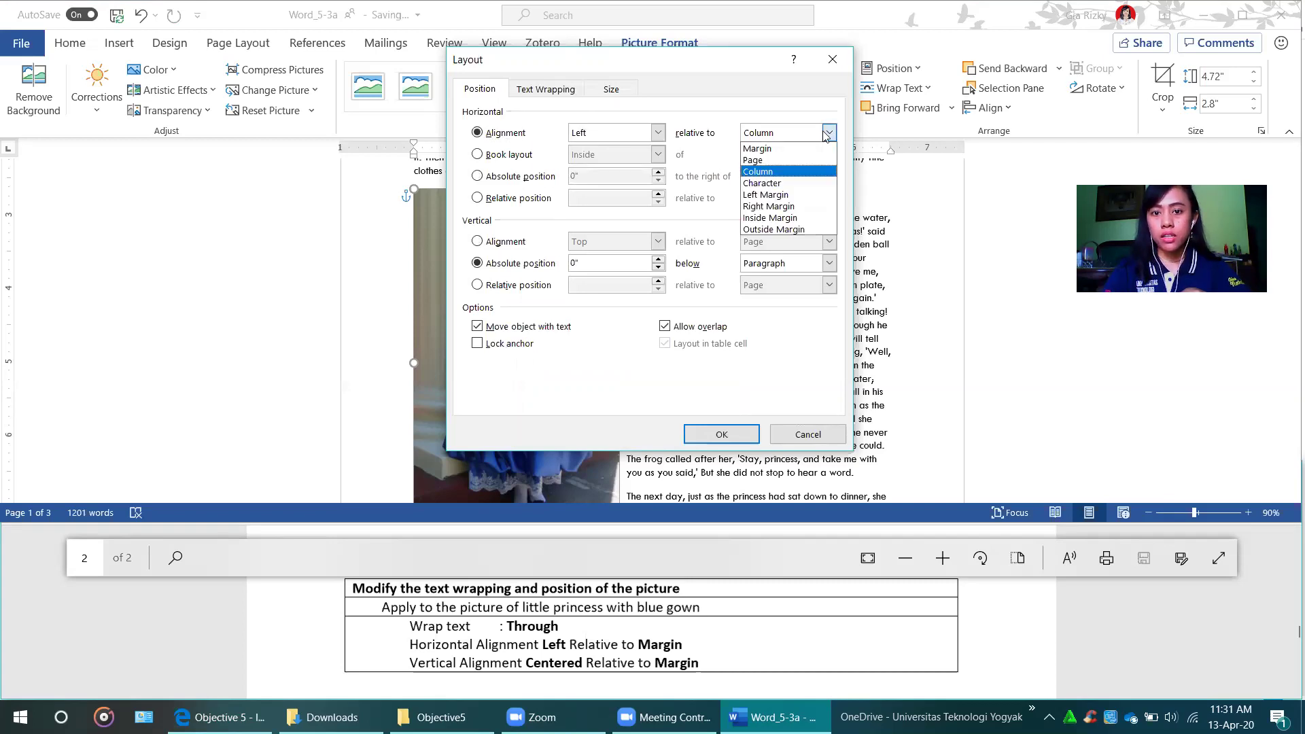
pyautogui.click(781, 149)
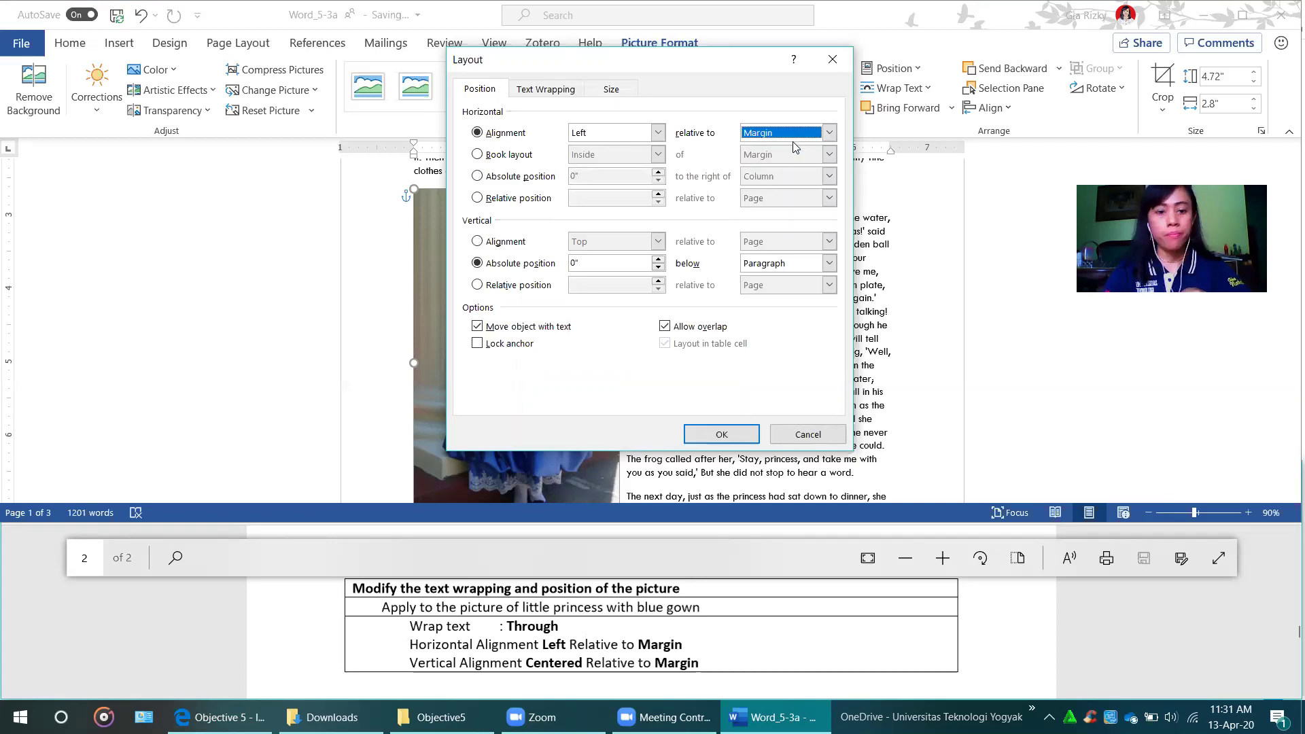
# Set the picture's vertical alignment to Centered relative to Margin, apply the layout and check the picture's placement in the text.
pyautogui.click(503, 246)
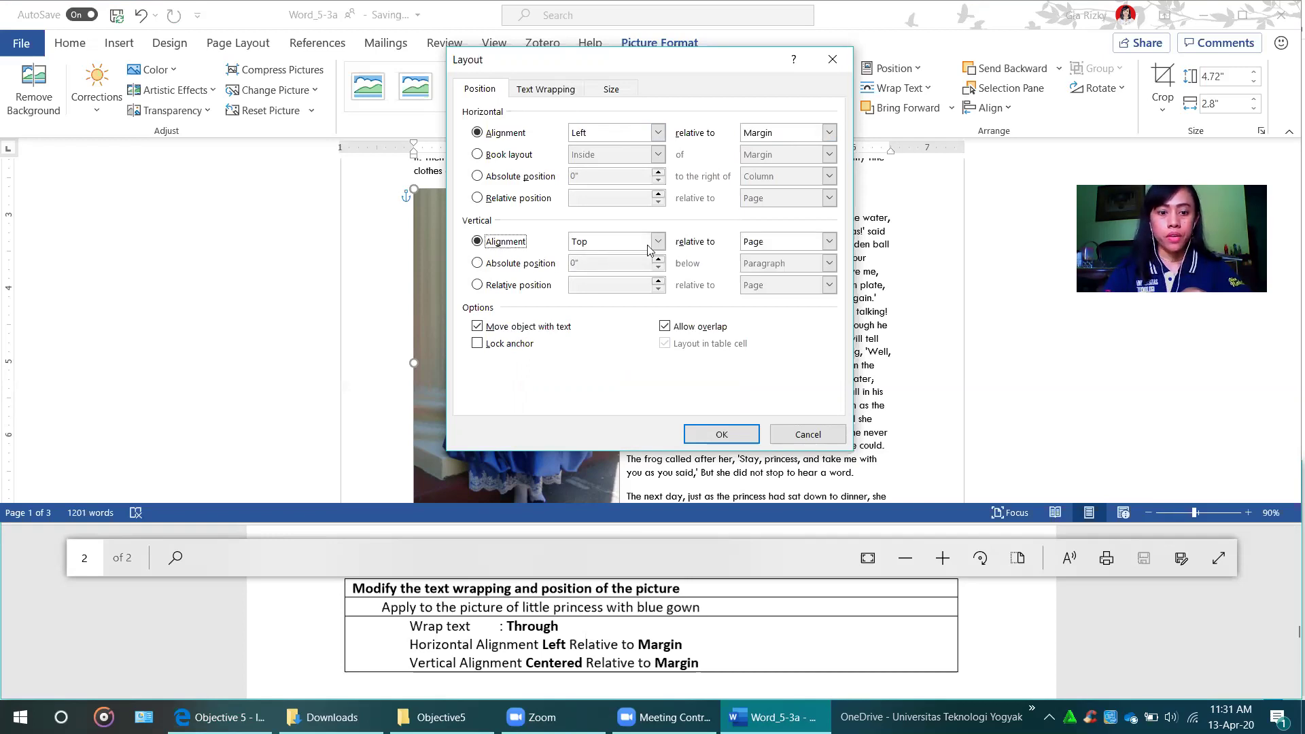
pyautogui.click(628, 242)
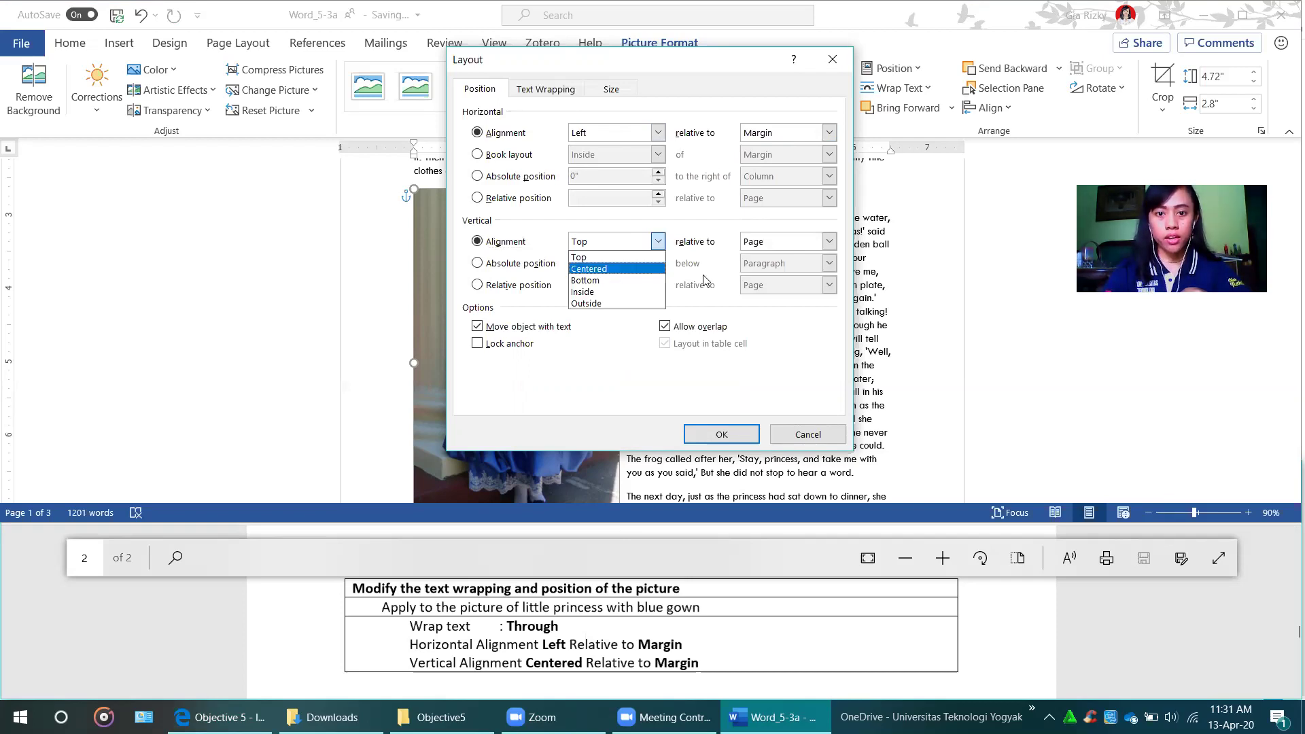
pyautogui.click(843, 246)
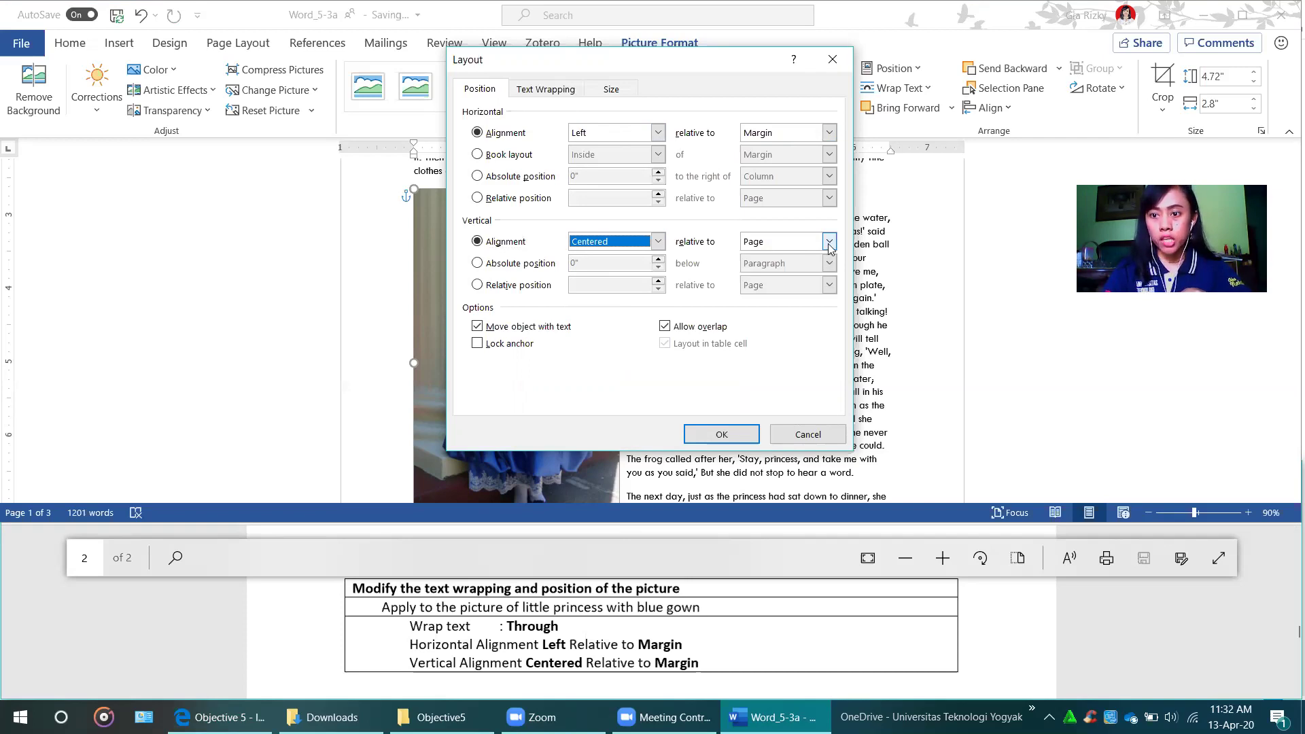
pyautogui.click(829, 243)
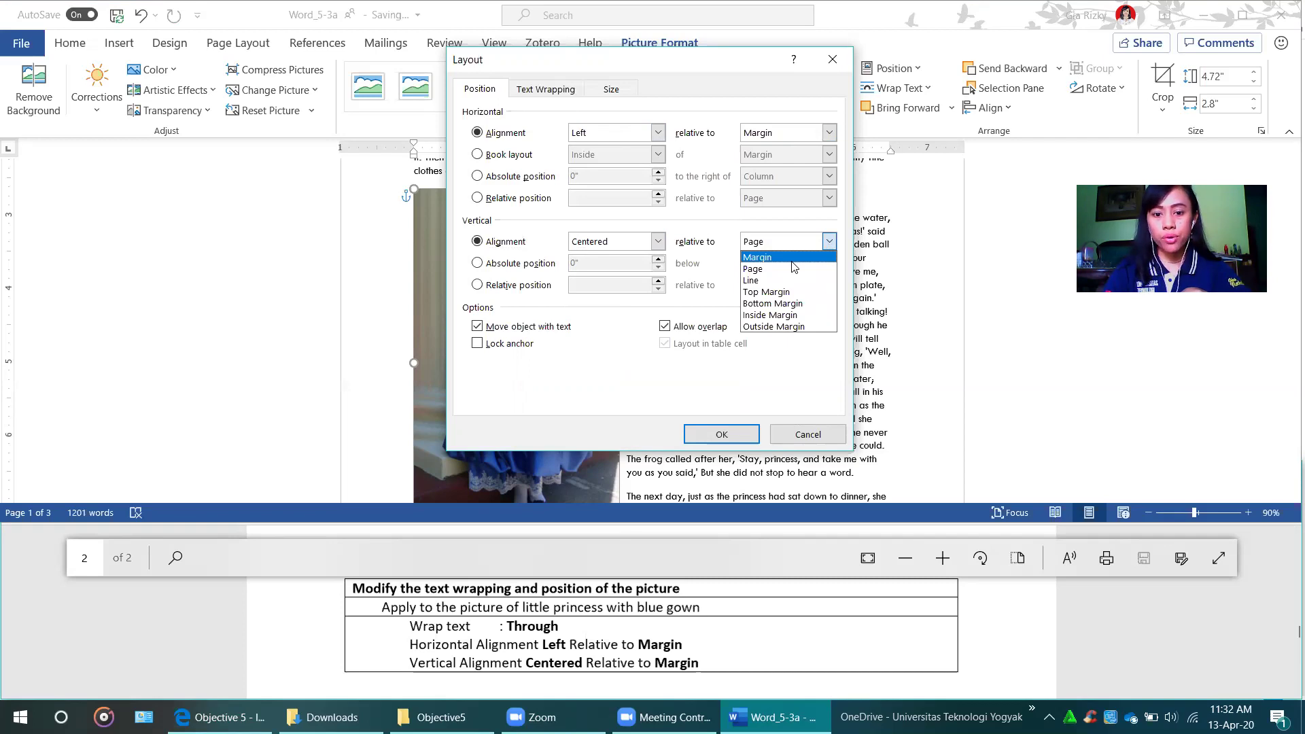
pyautogui.click(792, 261)
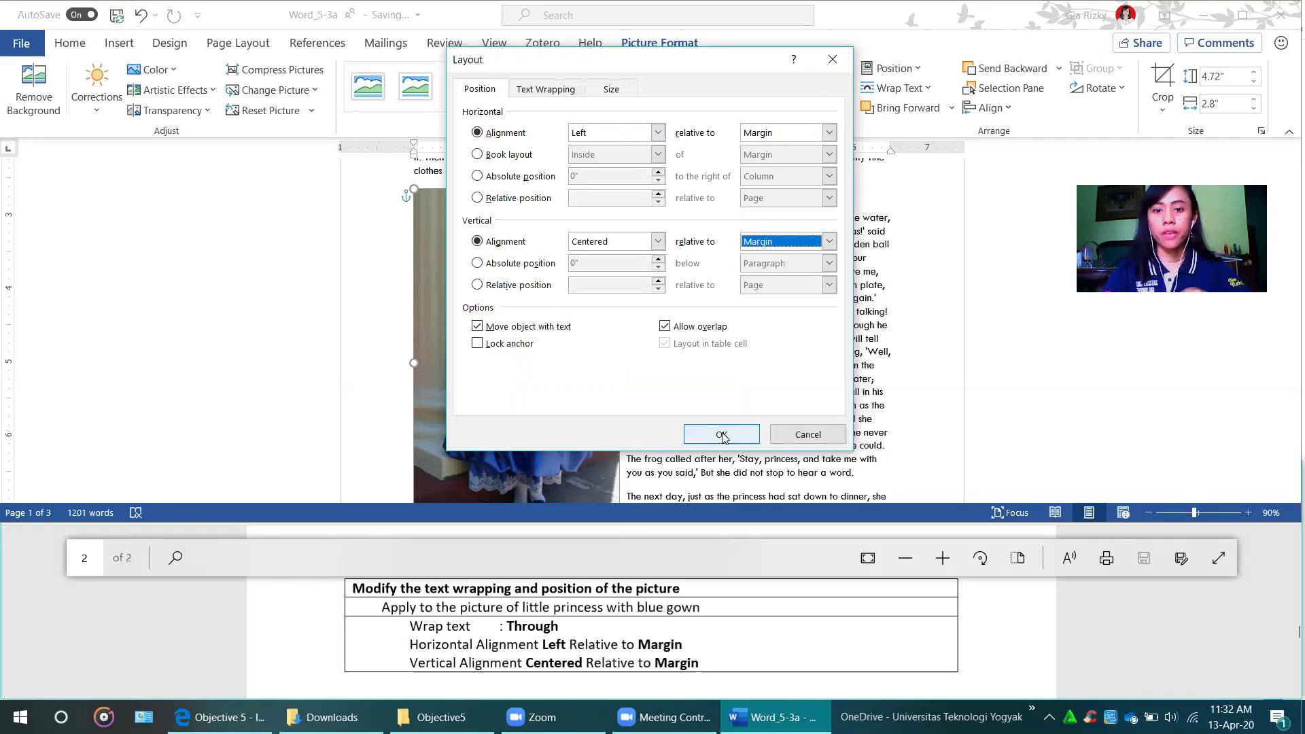
pyautogui.press('Return')
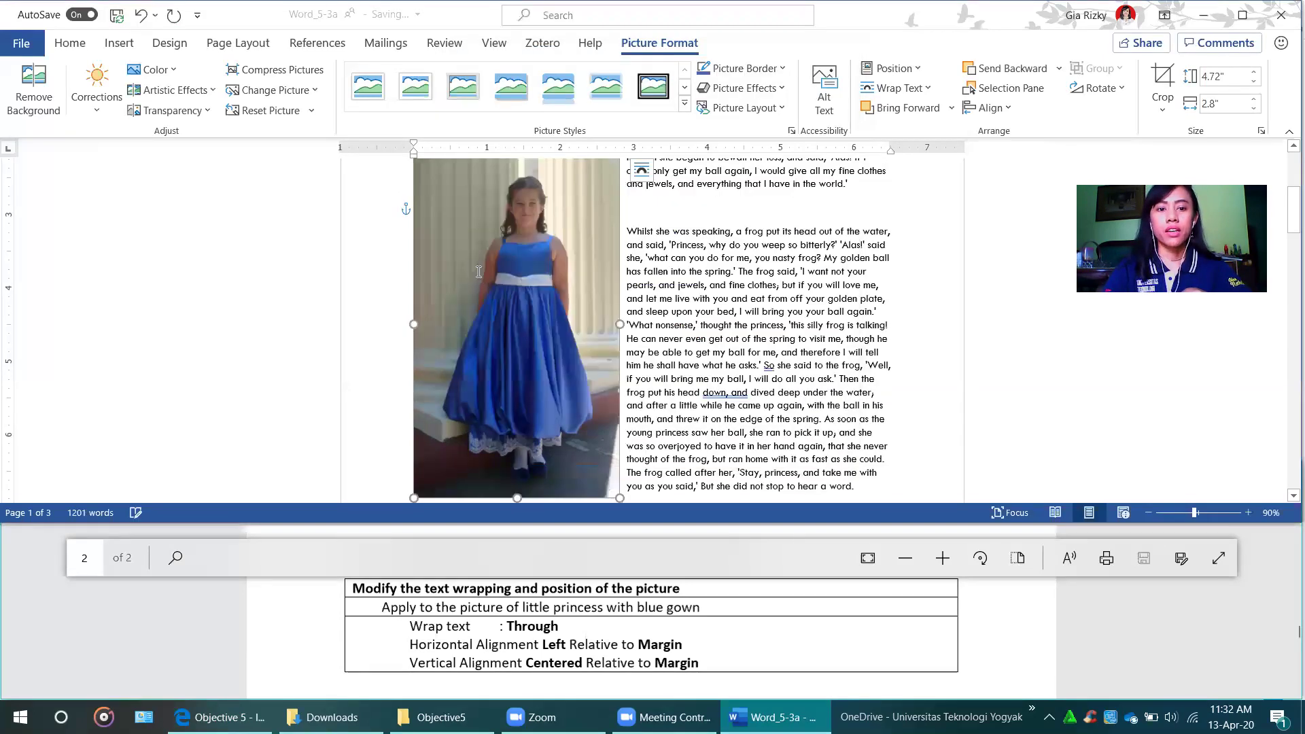
pyautogui.scroll(3, 478, 272)
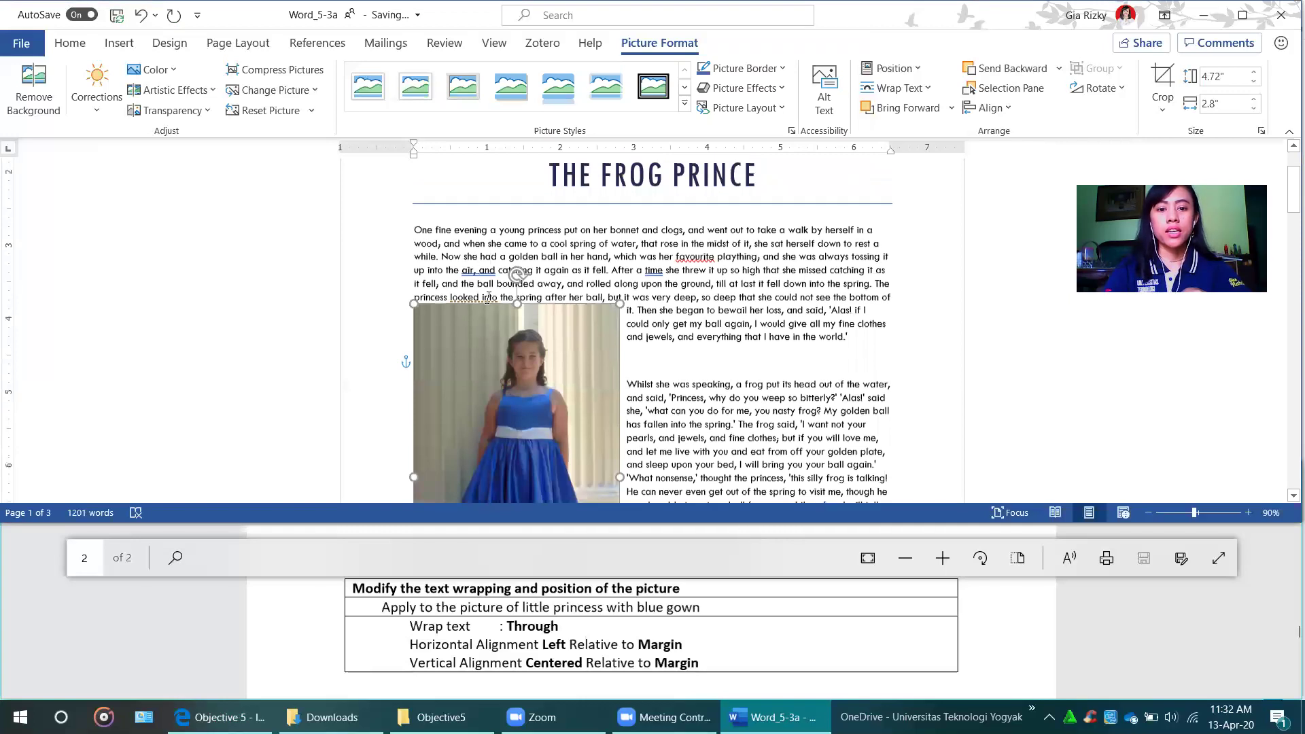
pyautogui.scroll(-8, 543, 337)
pyautogui.scroll(-1, 694, 299)
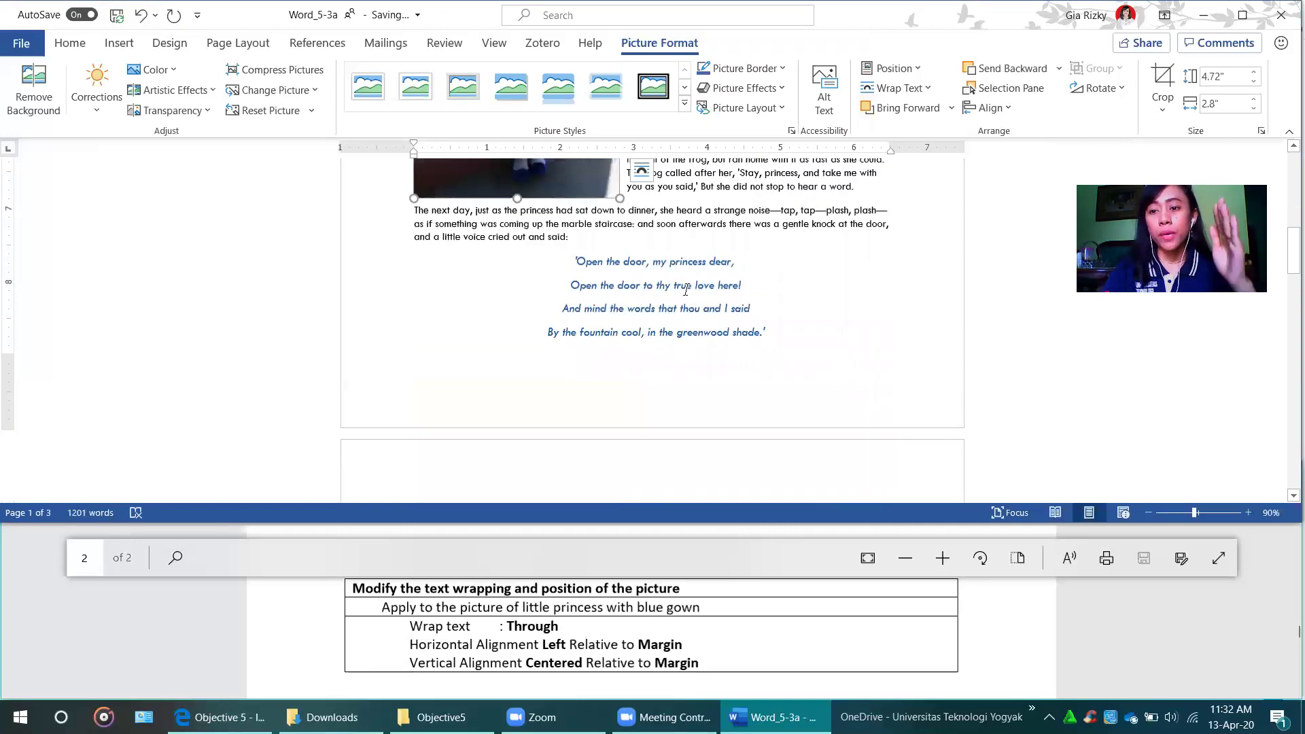
pyautogui.scroll(4, 629, 298)
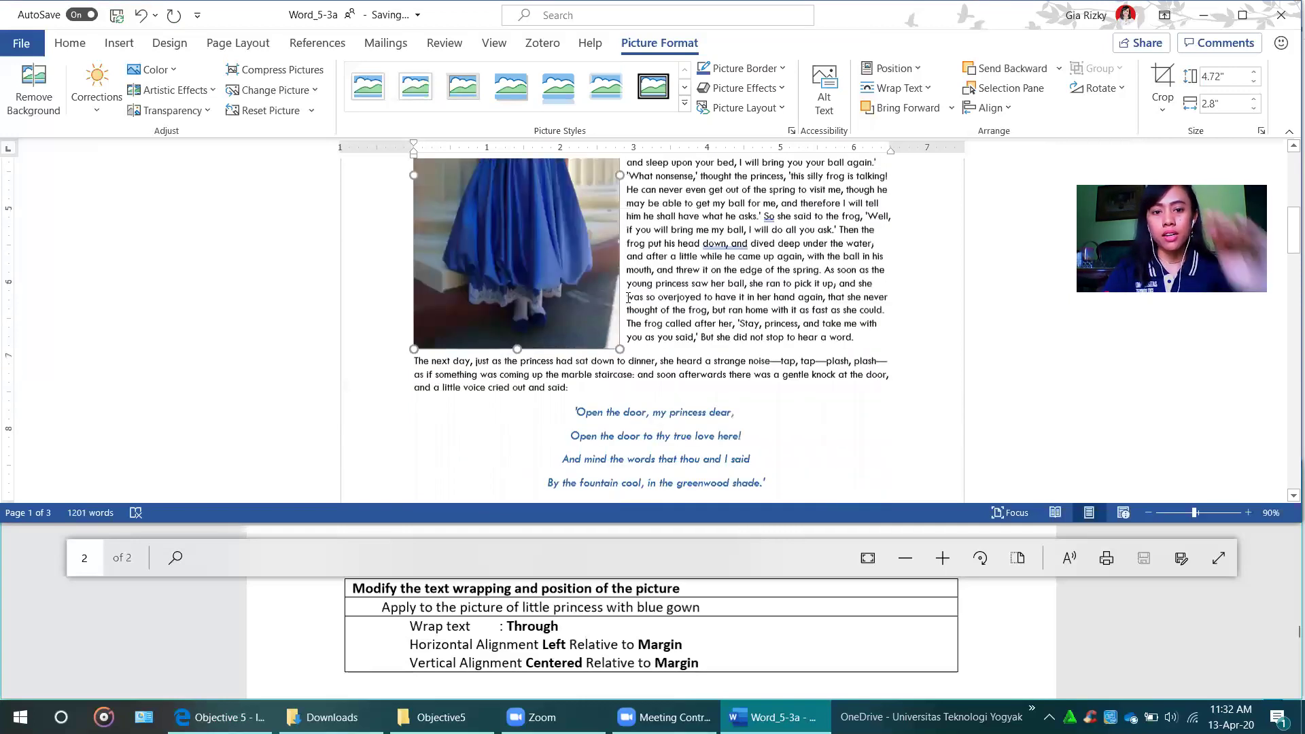
pyautogui.scroll(2, 629, 298)
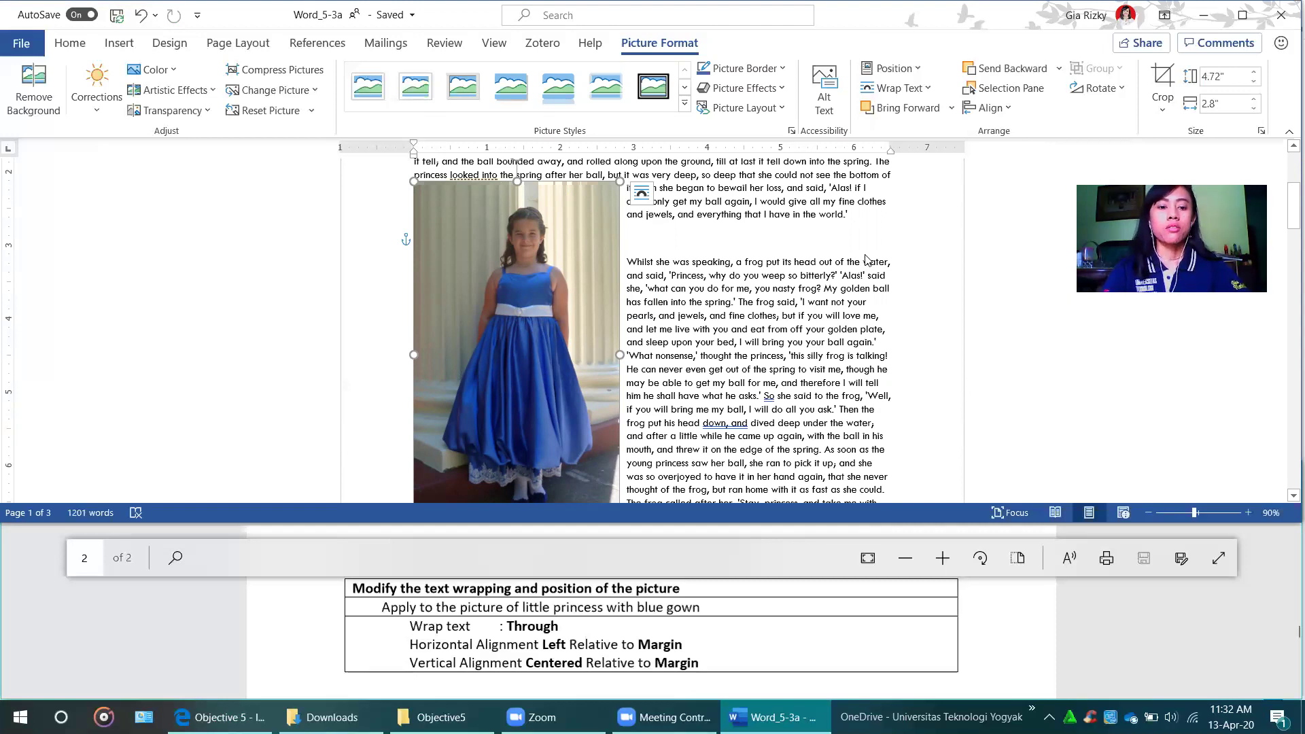
pyautogui.scroll(-1, 914, 646)
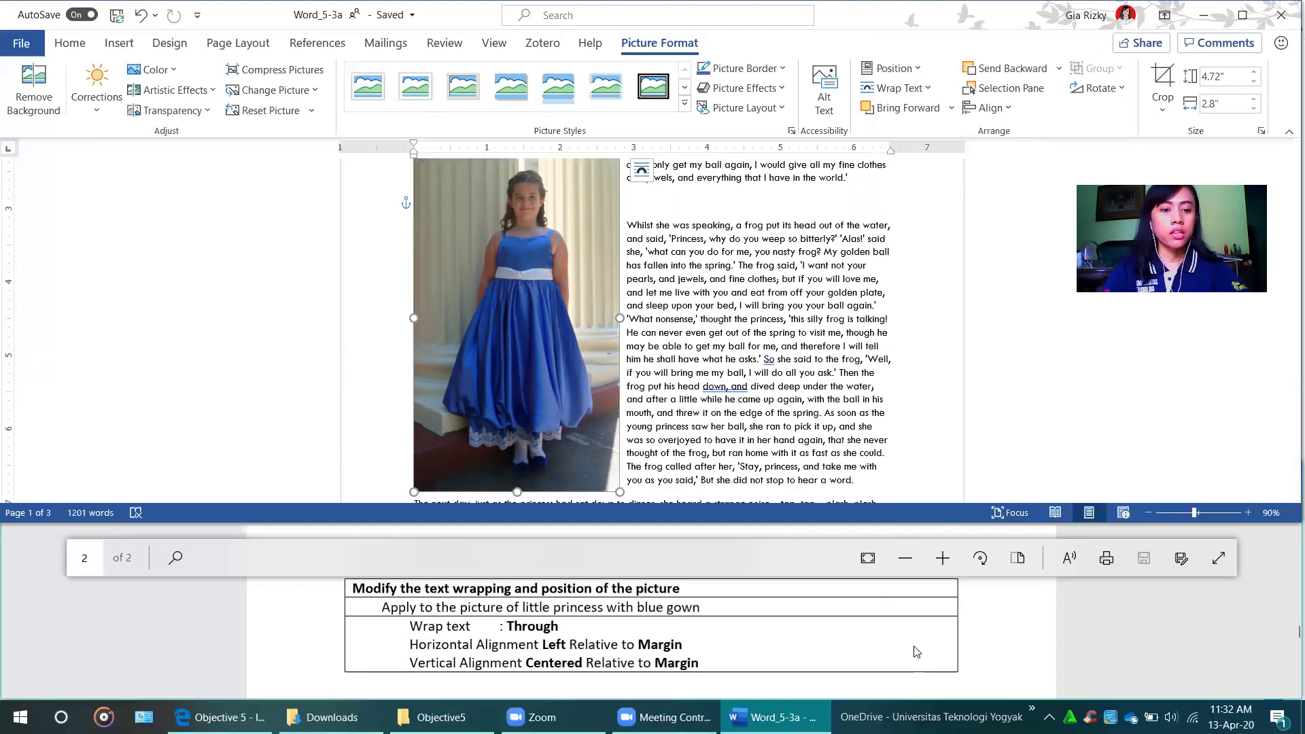
# Read Task 8 in the lecture PDF for the required placement and source file of the text to insert.
pyautogui.click(917, 650)
pyautogui.scroll(-3, 917, 651)
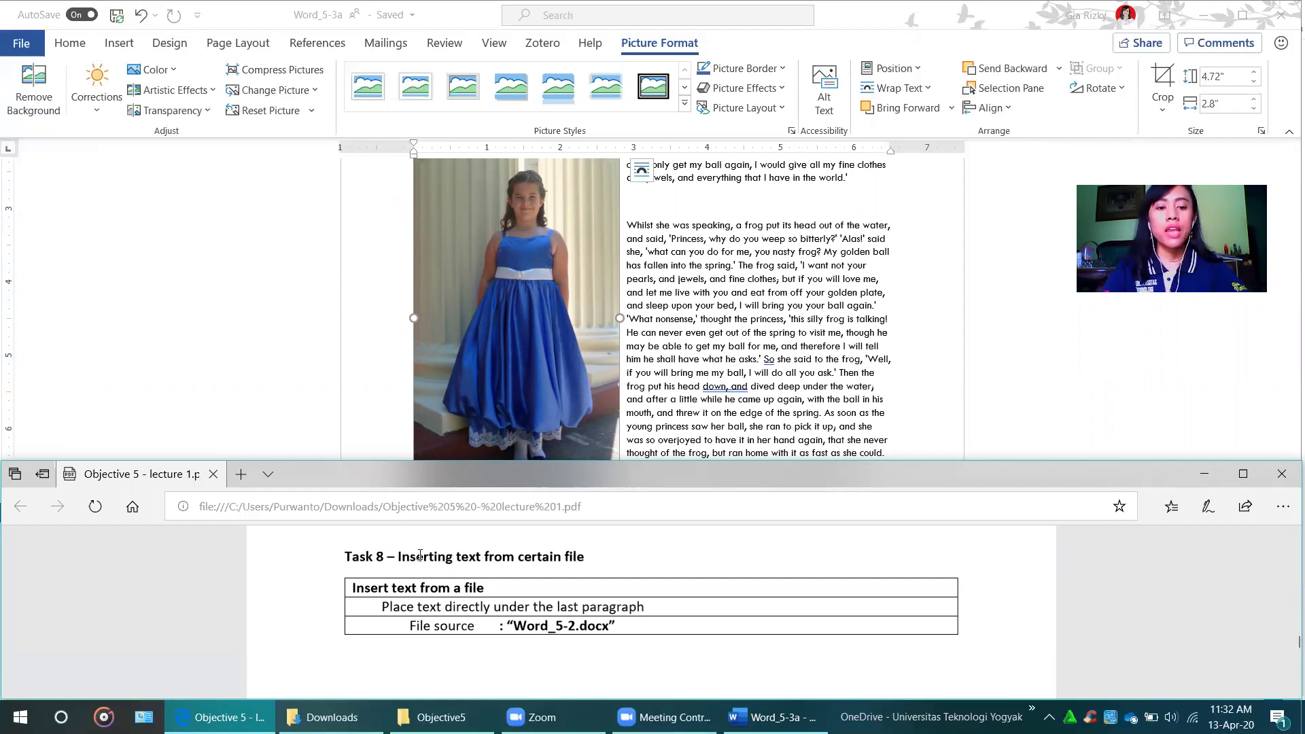
pyautogui.moveTo(398, 556); pyautogui.dragTo(588, 556)
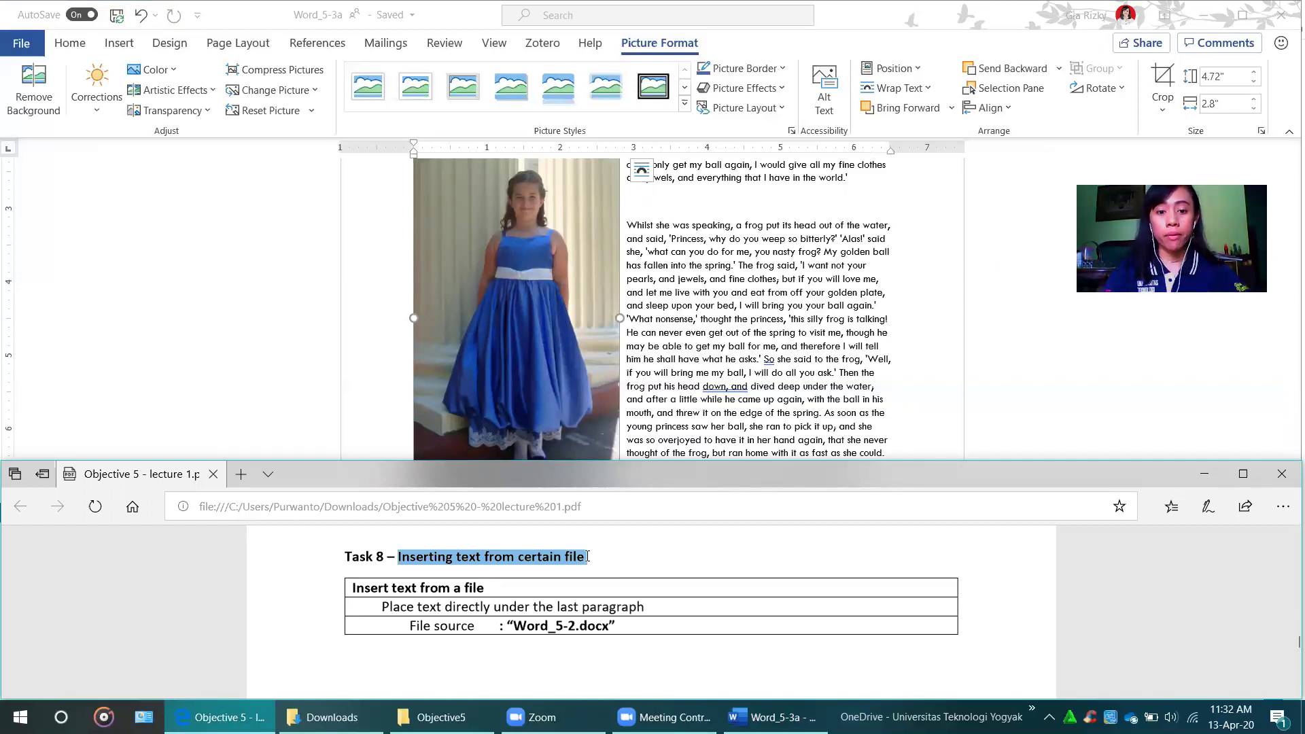
pyautogui.click(754, 358)
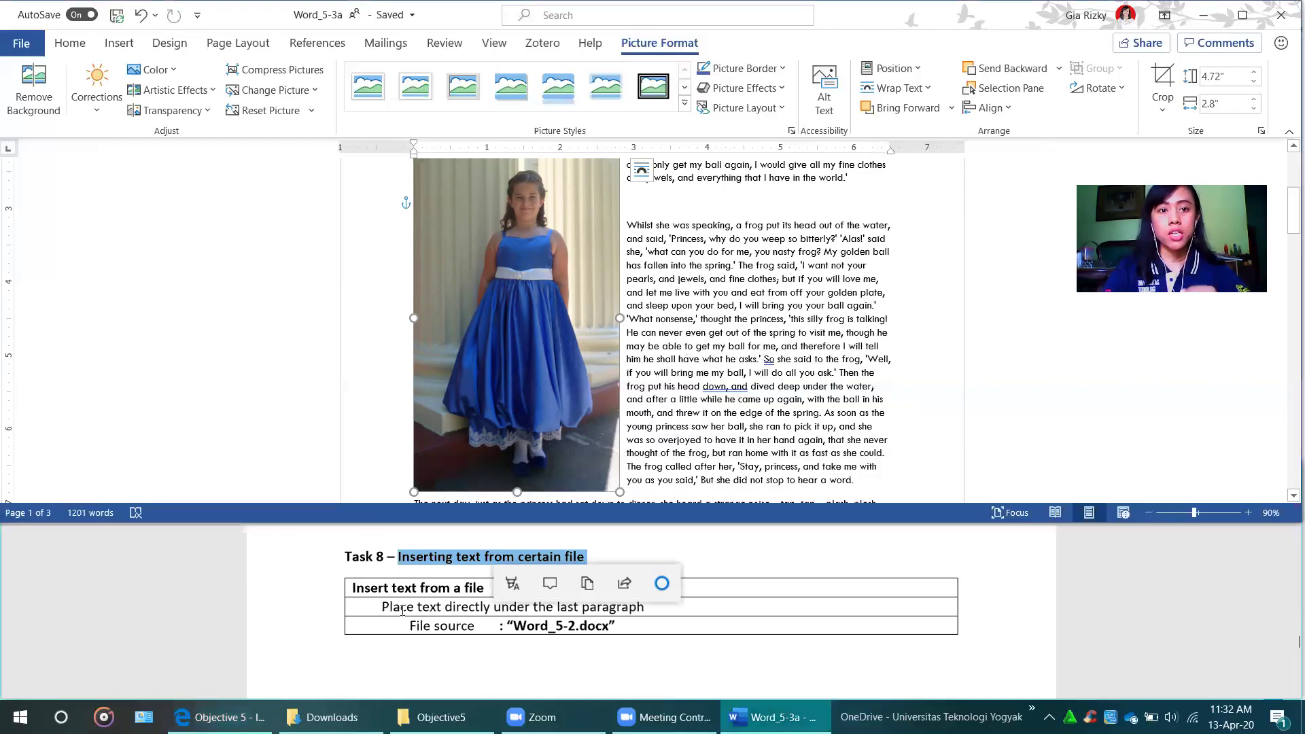
pyautogui.click(429, 589)
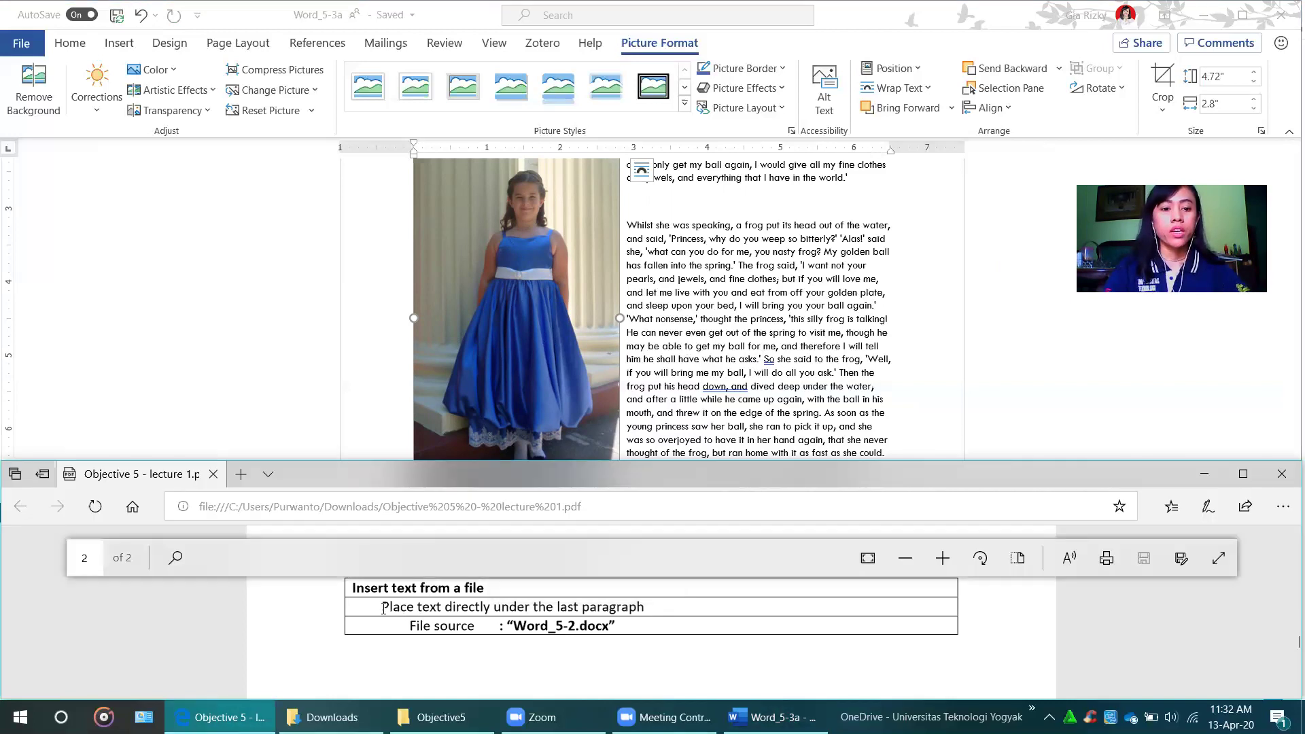
pyautogui.moveTo(384, 607); pyautogui.dragTo(670, 609)
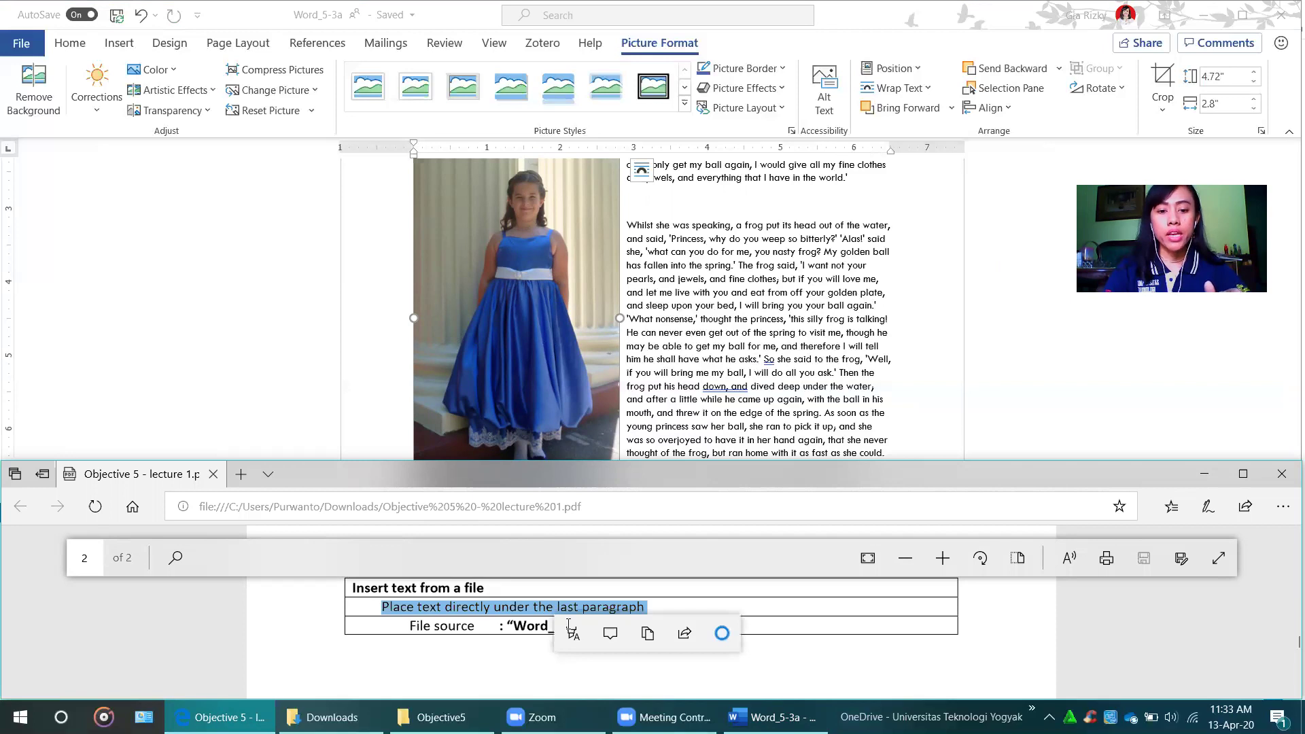
pyautogui.hotkey('ctrl', 'c')
pyautogui.tripleClick(640, 625)
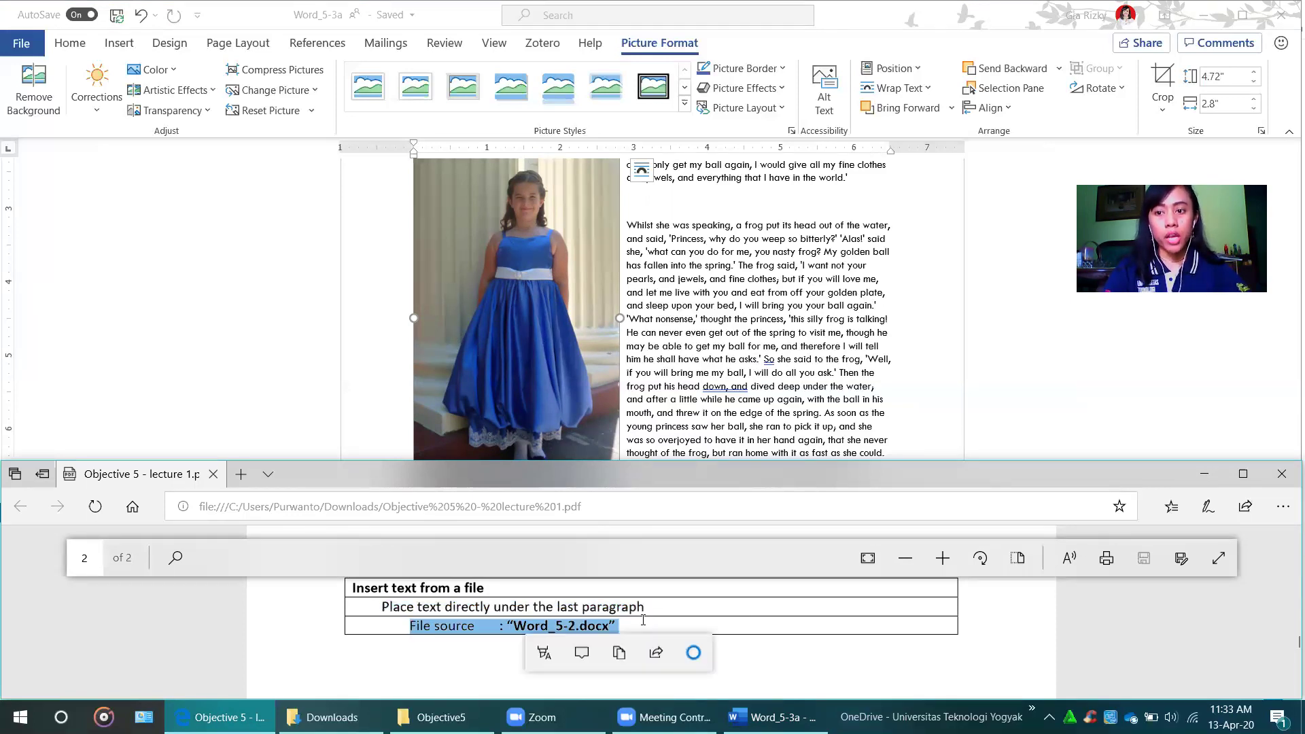
# Add an empty paragraph directly under the last paragraph of The Frog Prince in Word_5-3a.
pyautogui.click(712, 326)
pyautogui.scroll(-6, 707, 329)
pyautogui.scroll(-15, 707, 329)
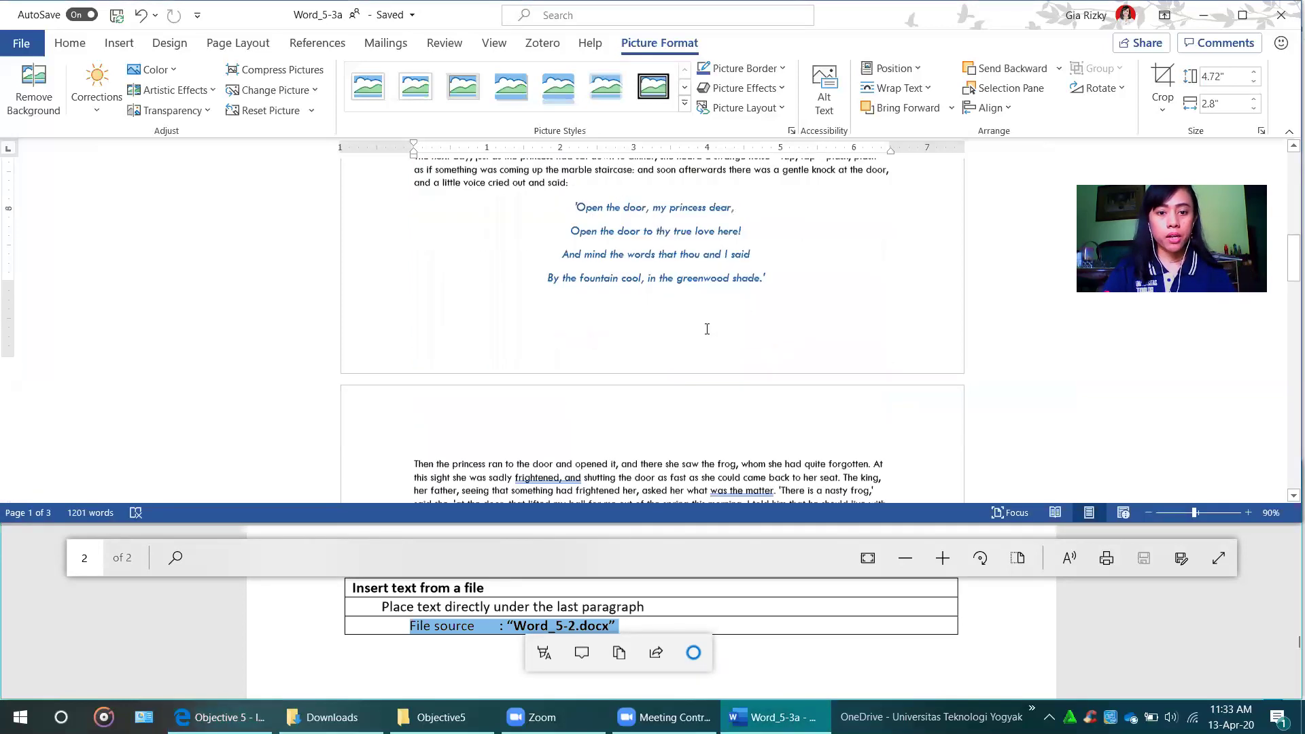
pyautogui.scroll(-5, 707, 327)
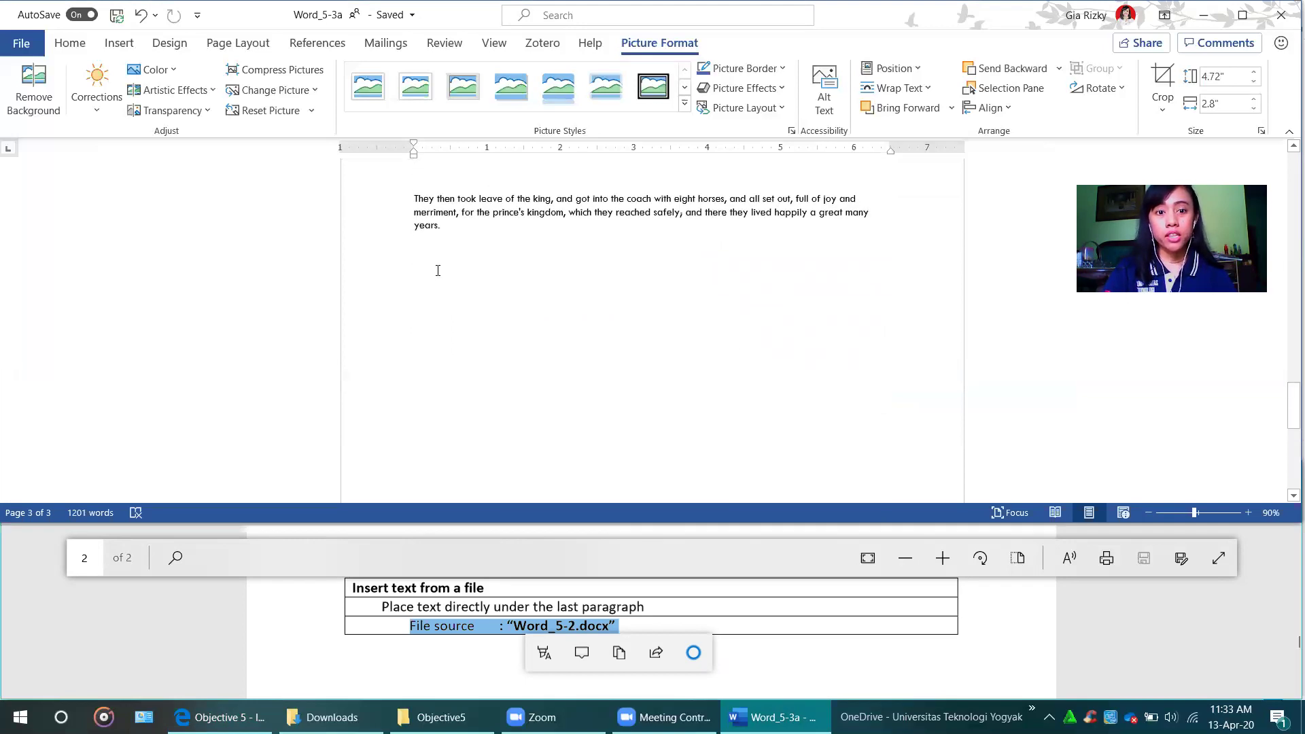
pyautogui.click(478, 230)
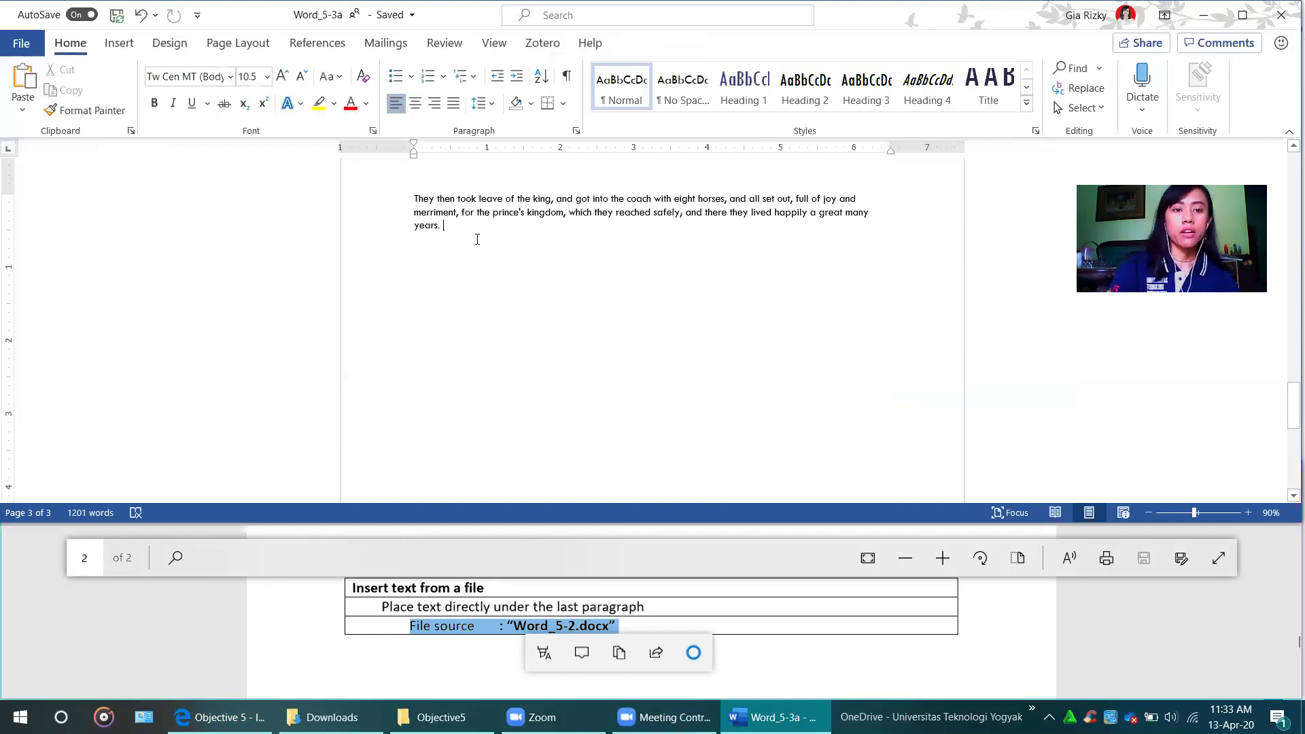
pyautogui.scroll(7, 476, 326)
pyautogui.scroll(-3, 482, 367)
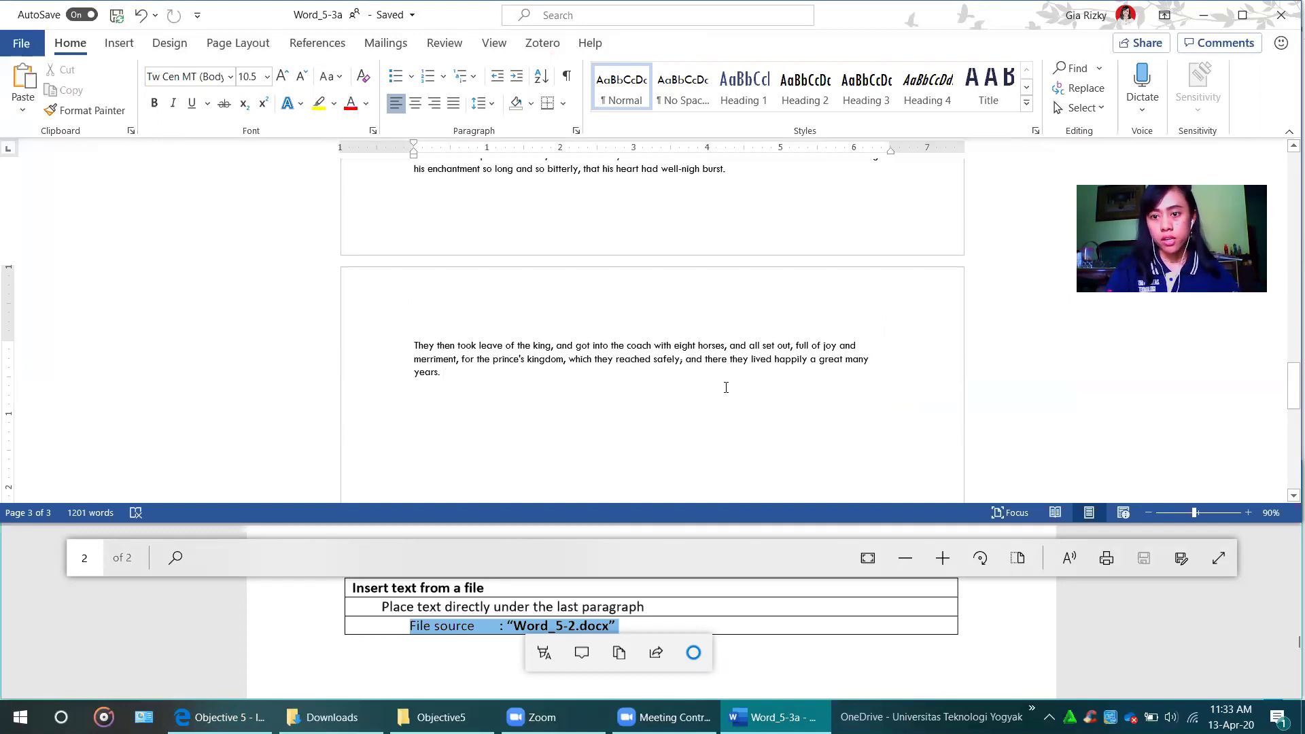
pyautogui.press('Return')
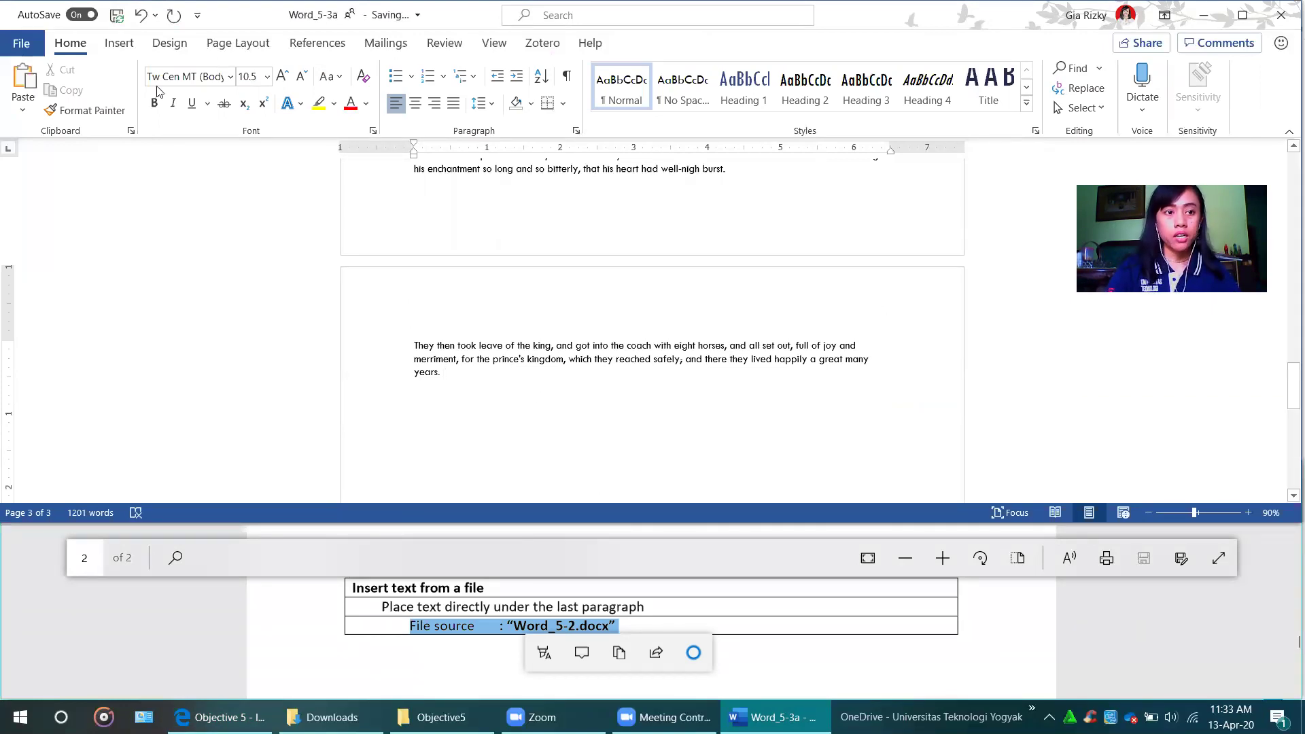
# Open the full list of OneDrive and SharePoint files available for insertion and look through it for Word_5-2.
pyautogui.click(119, 44)
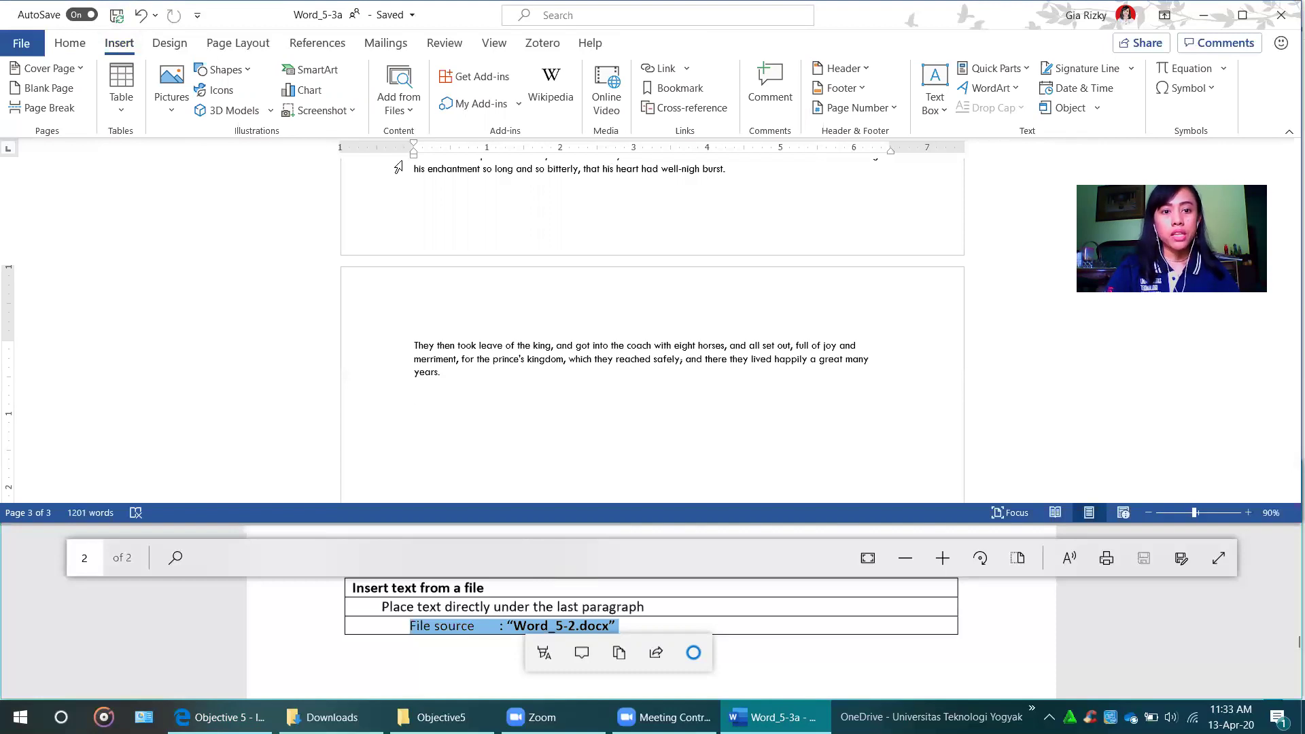
pyautogui.click(414, 116)
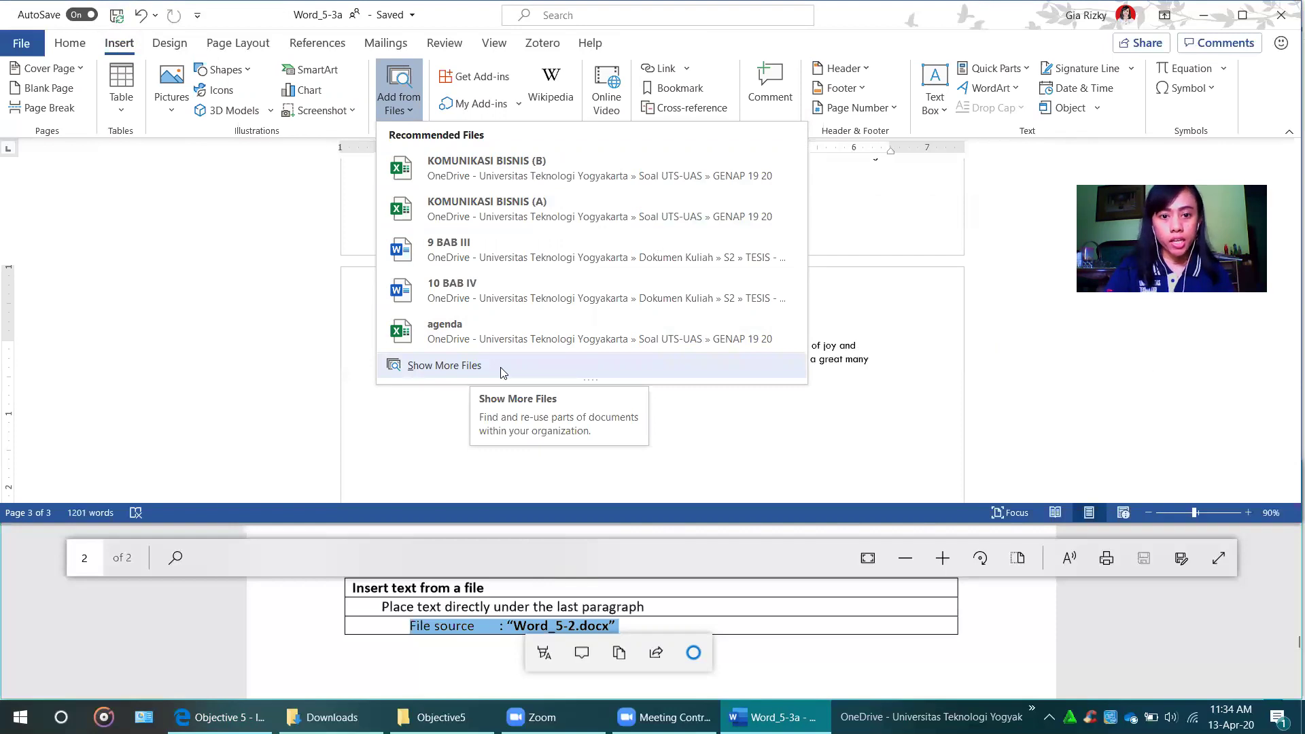
pyautogui.press('Escape')
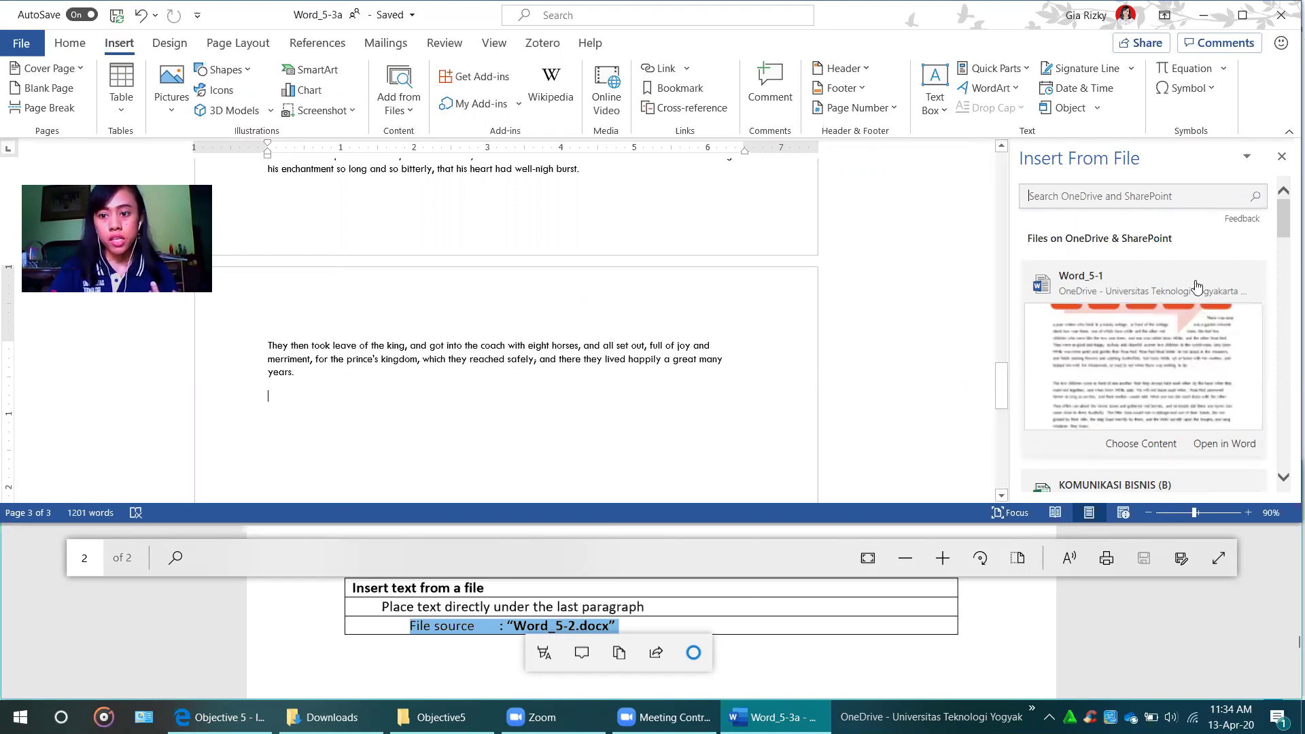
pyautogui.scroll(-3, 1196, 285)
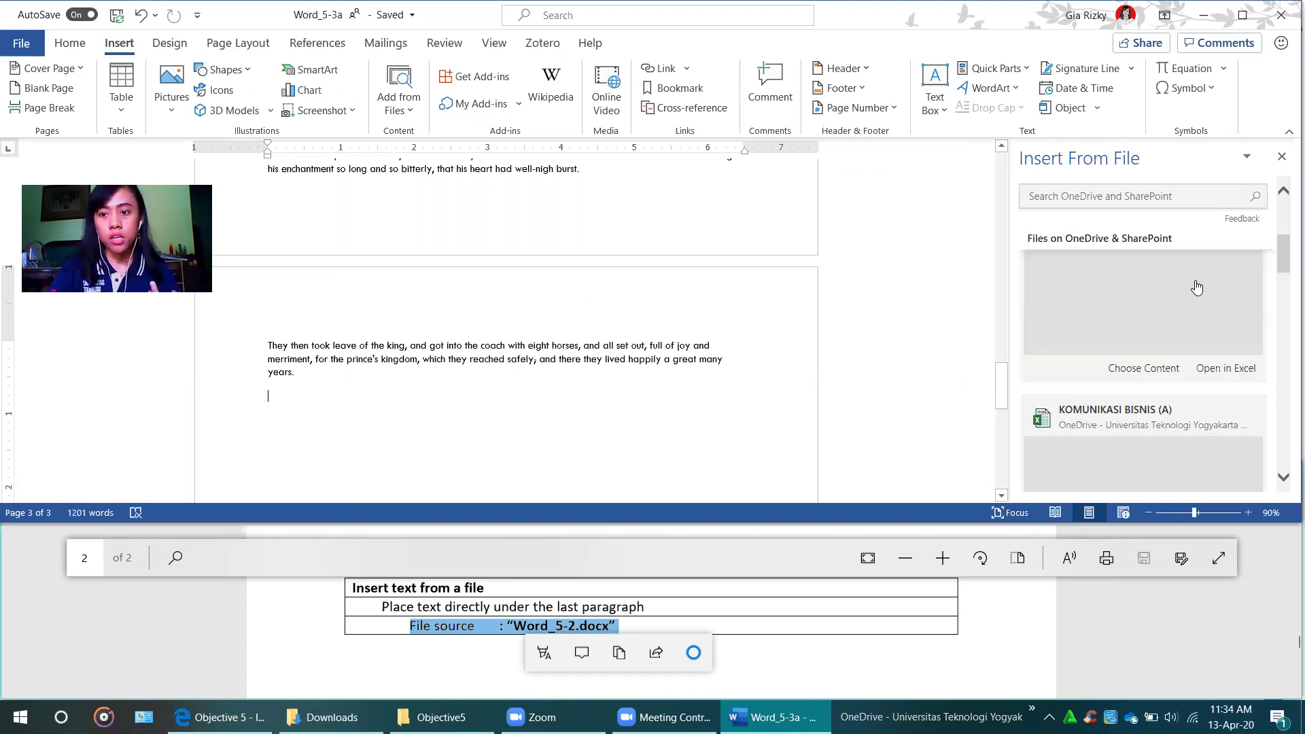
pyautogui.scroll(-5, 1196, 285)
pyautogui.scroll(-3, 1196, 286)
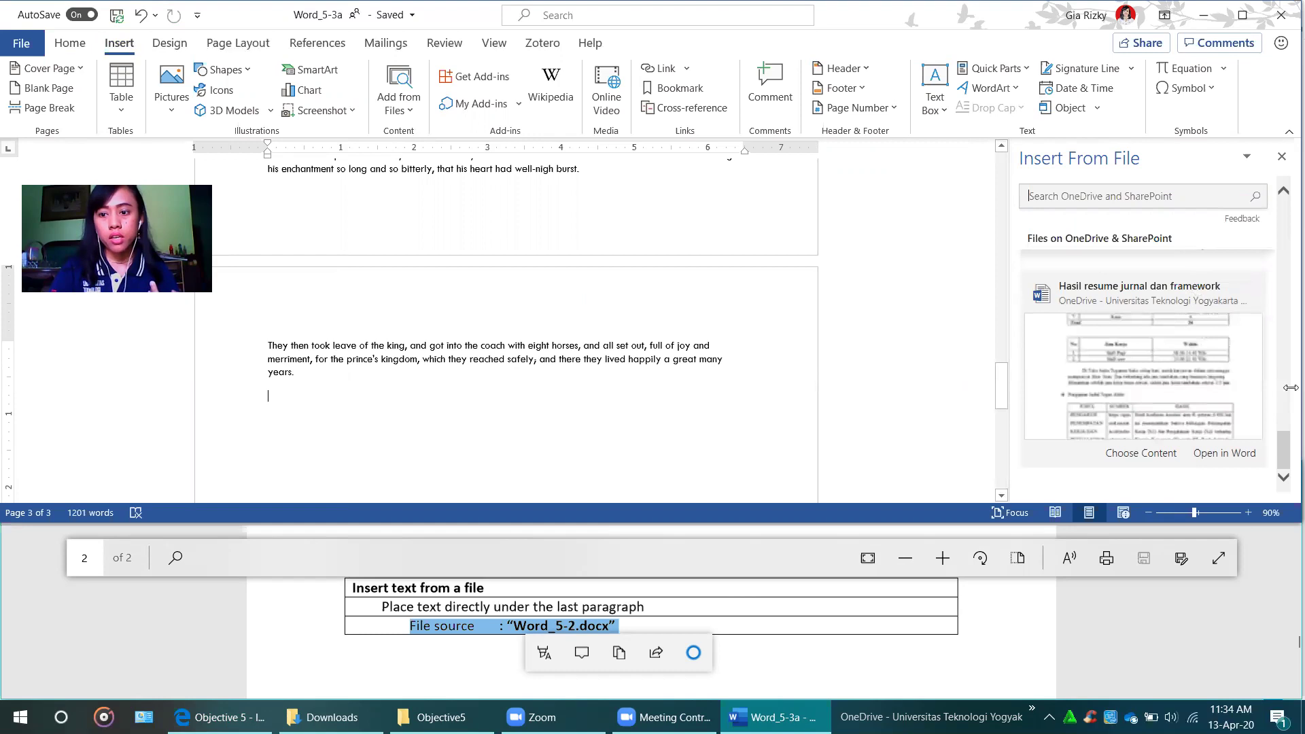
pyautogui.scroll(-3, 1287, 347)
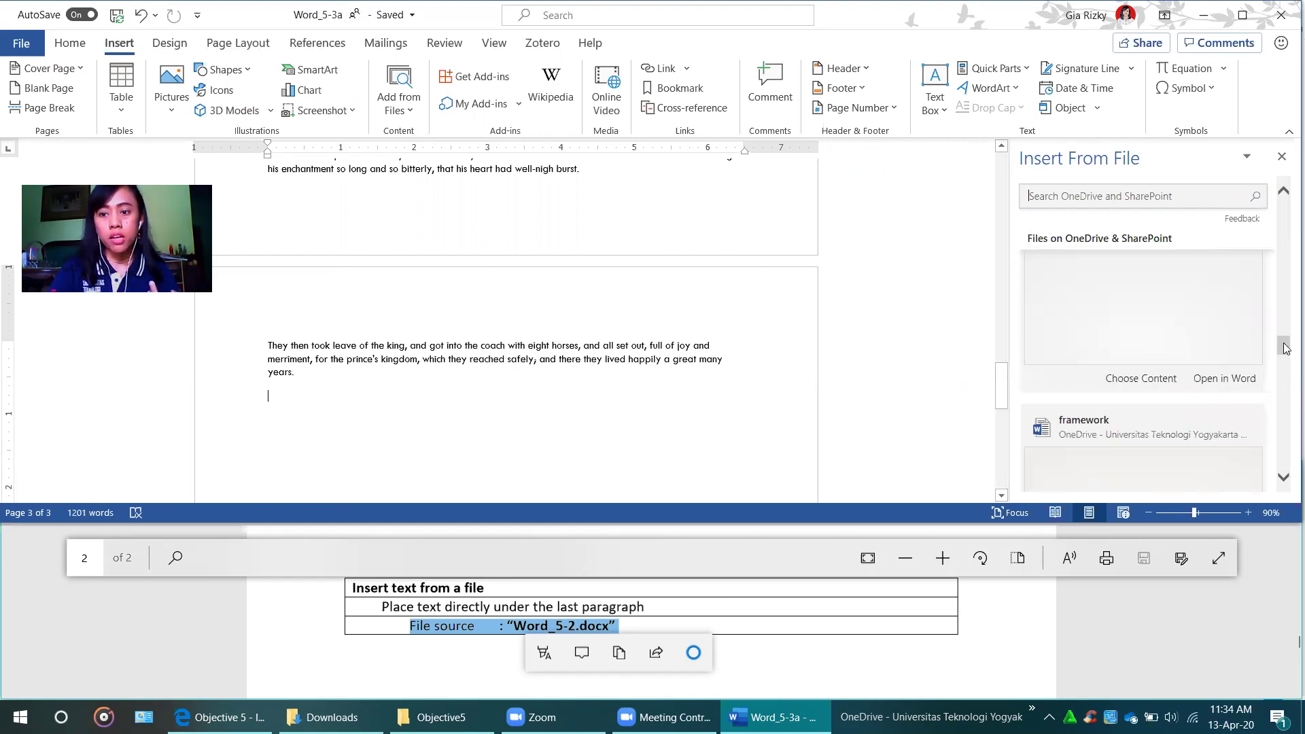
pyautogui.scroll(-6, 1287, 403)
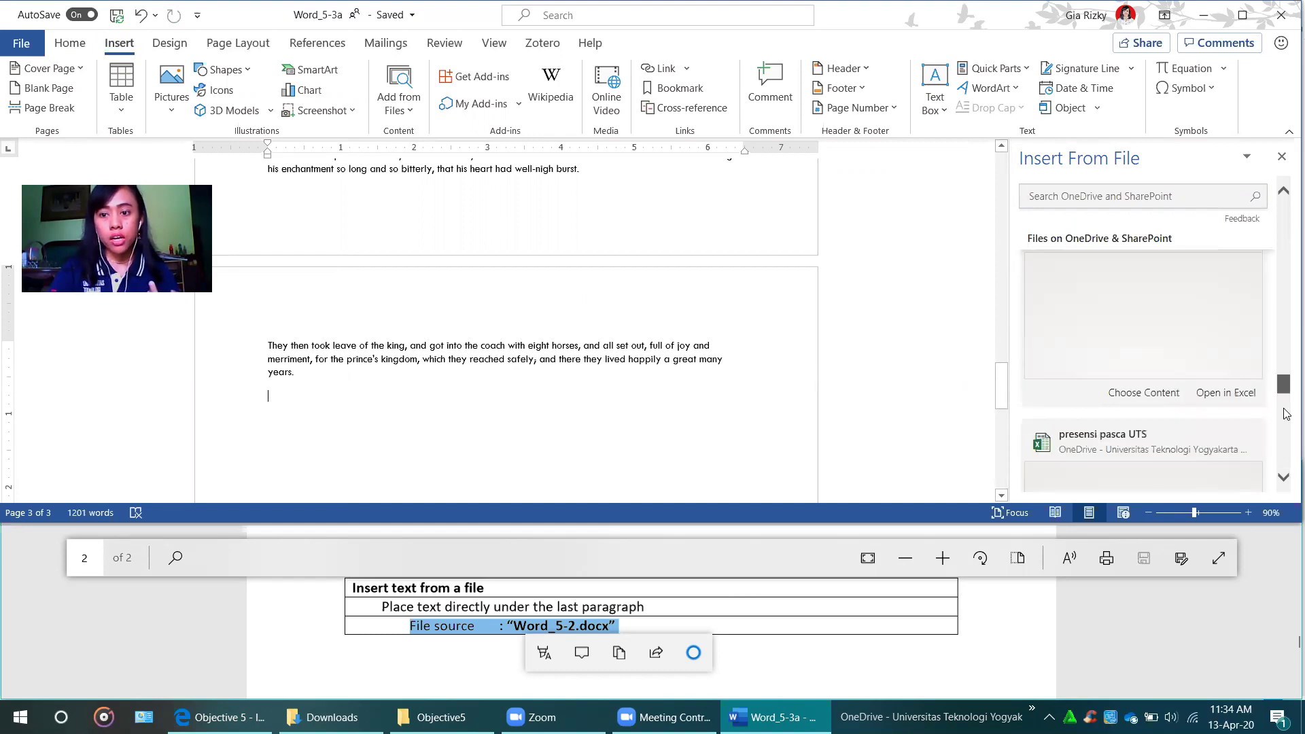
pyautogui.click(1285, 235)
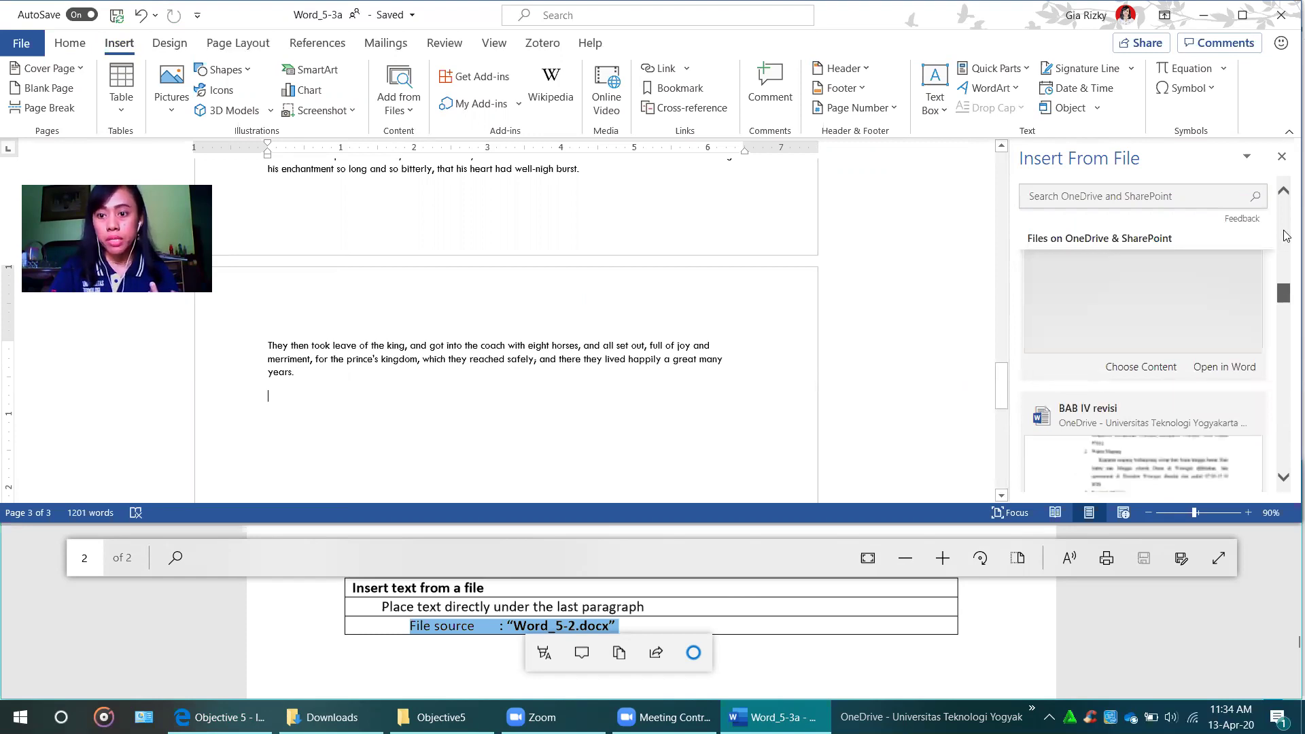
pyautogui.moveTo(1285, 234); pyautogui.dragTo(1287, 402)
pyautogui.moveTo(1286, 232); pyautogui.dragTo(1286, 207)
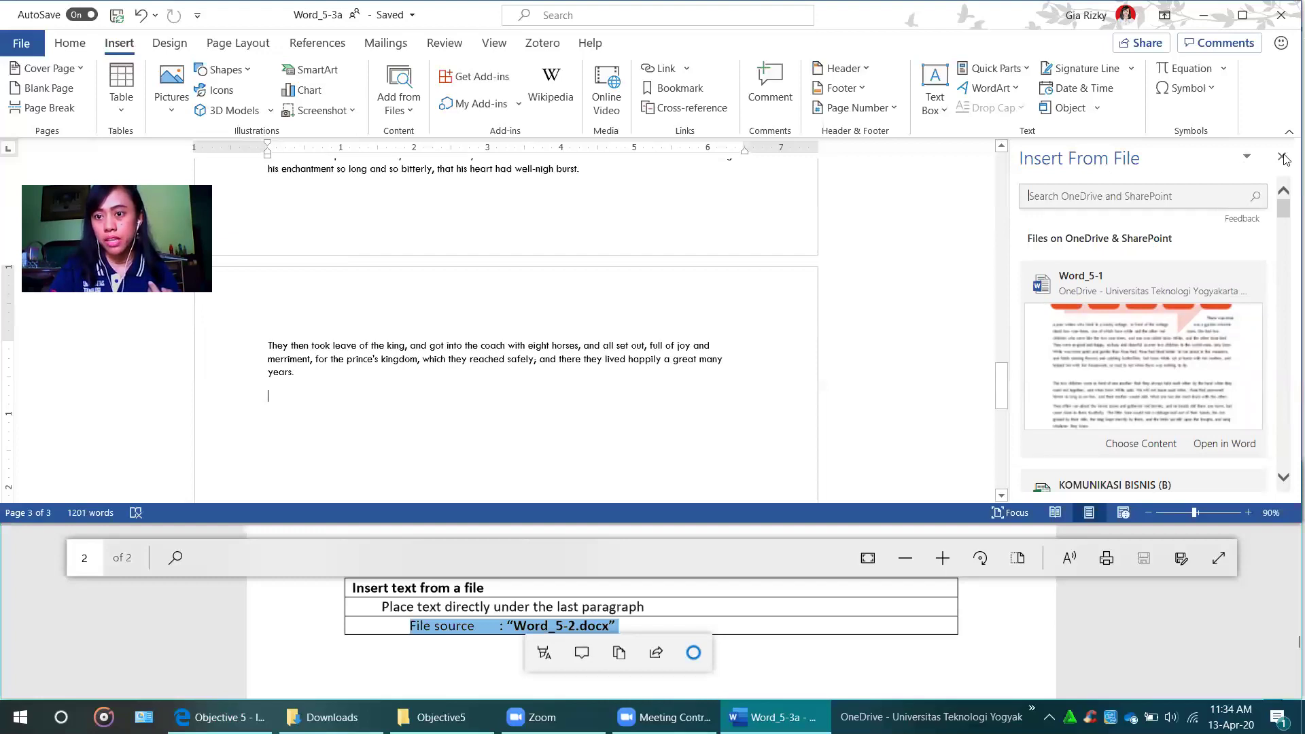
pyautogui.click(1248, 158)
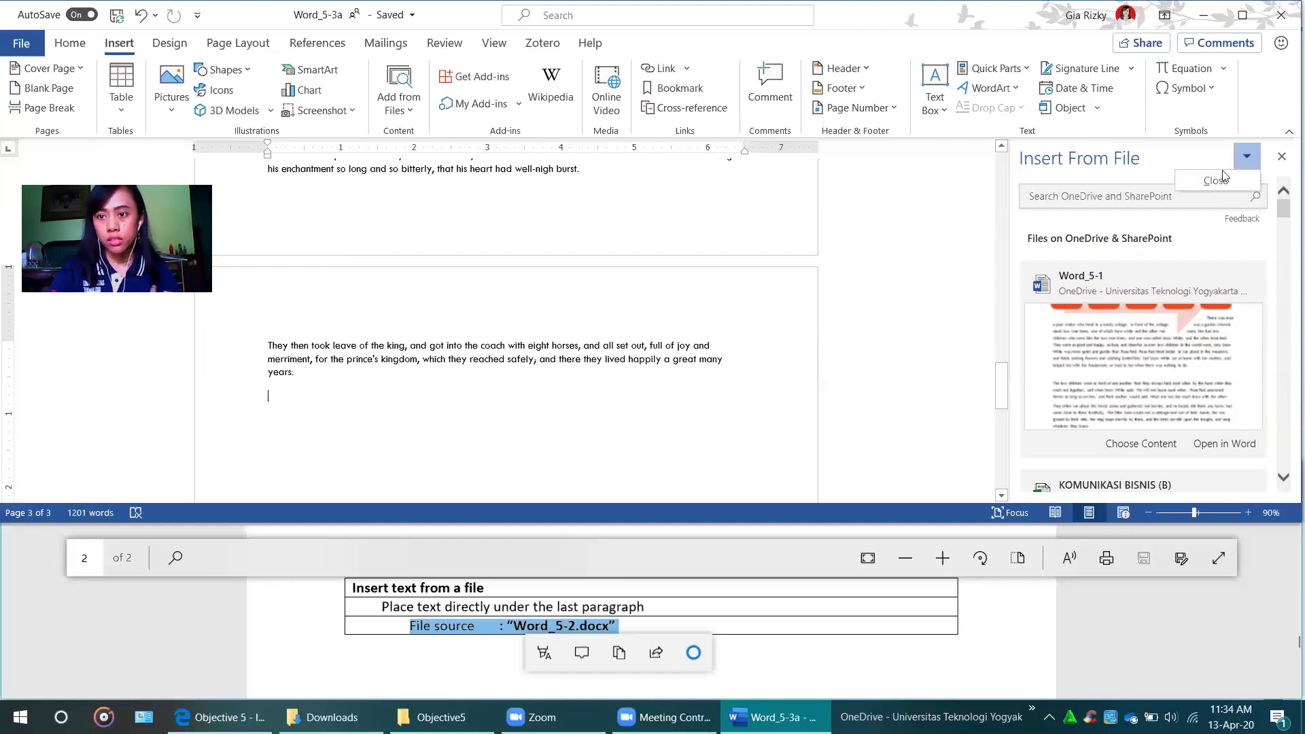
pyautogui.click(1237, 196)
pyautogui.click(1255, 202)
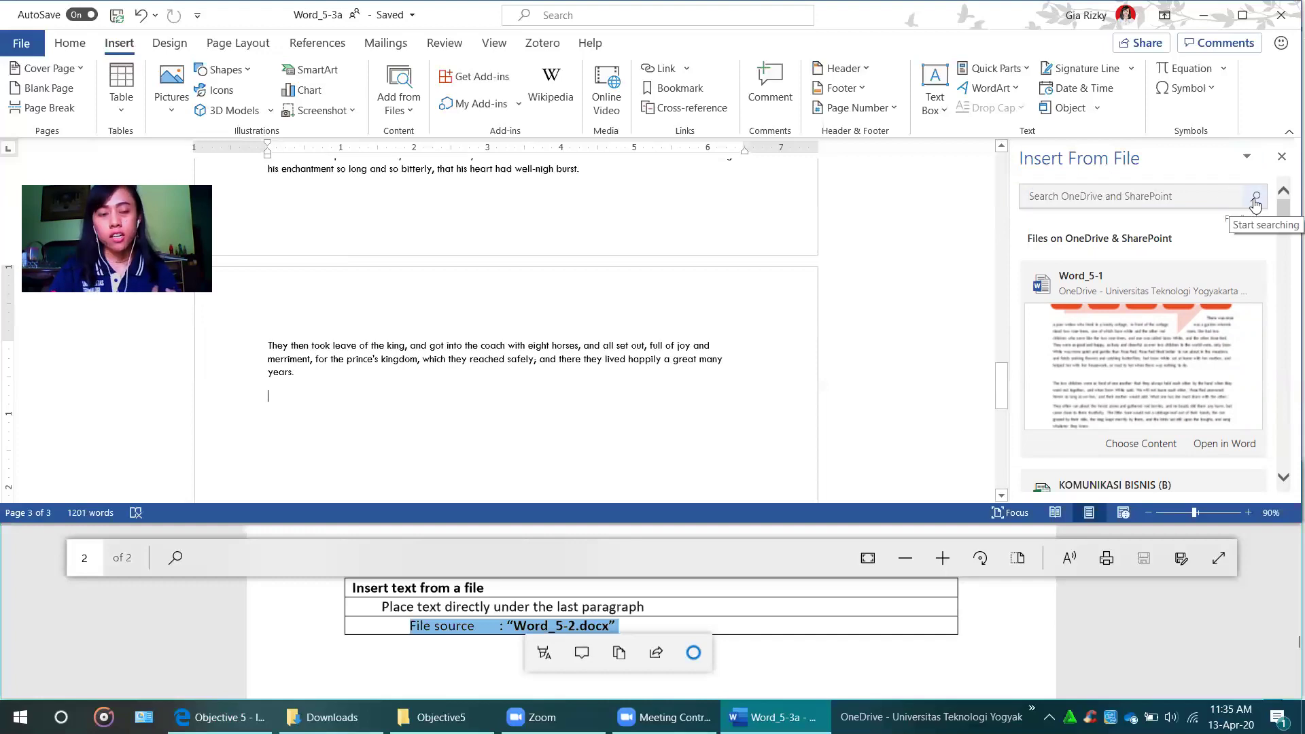
pyautogui.click(1248, 157)
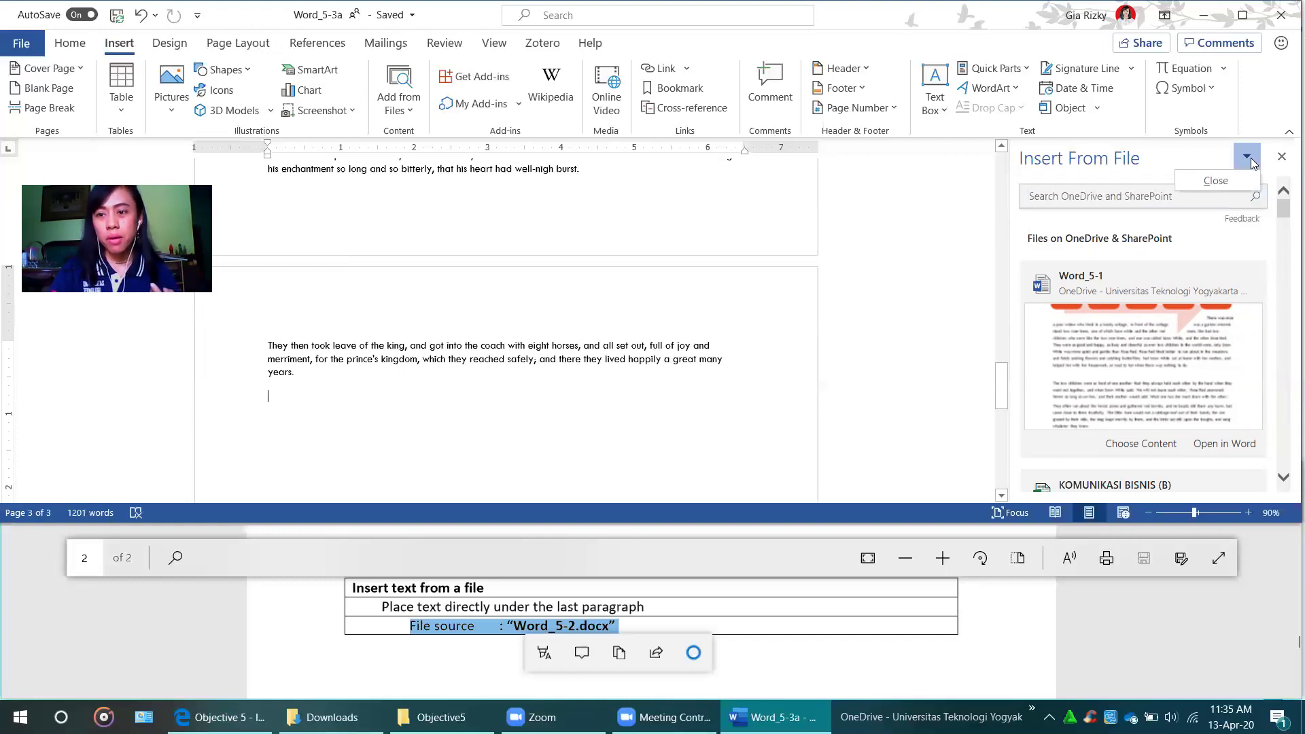
pyautogui.click(1092, 193)
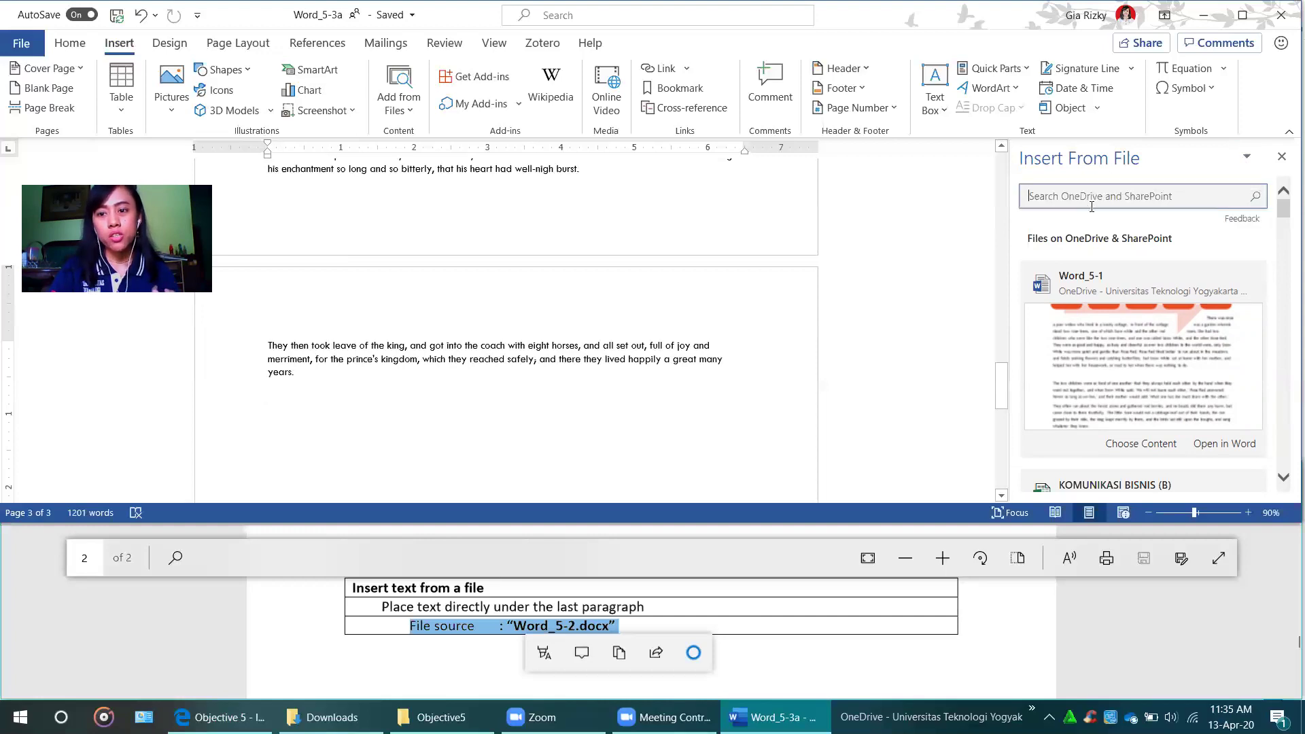
pyautogui.click(1256, 198)
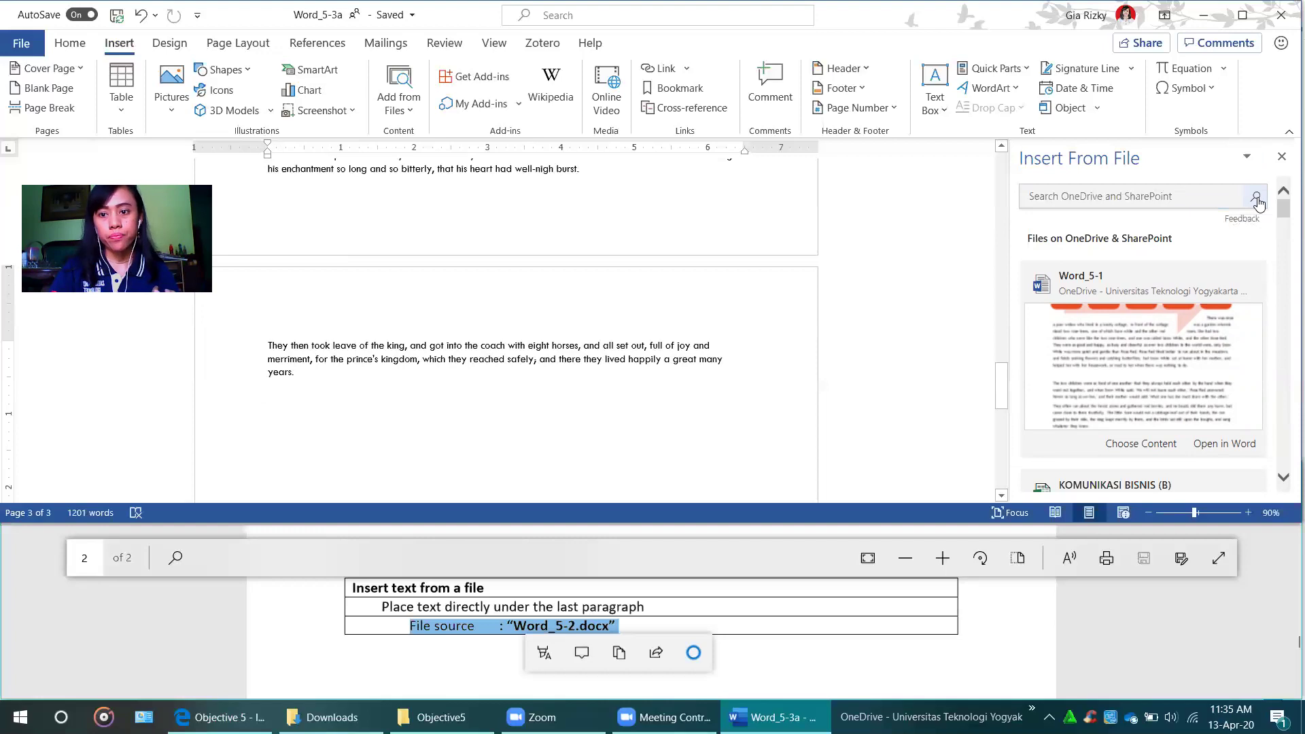
# Search the insertable OneDrive and SharePoint files for word_5-2, examine the matching documents, and close the file list.
pyautogui.click(1225, 198)
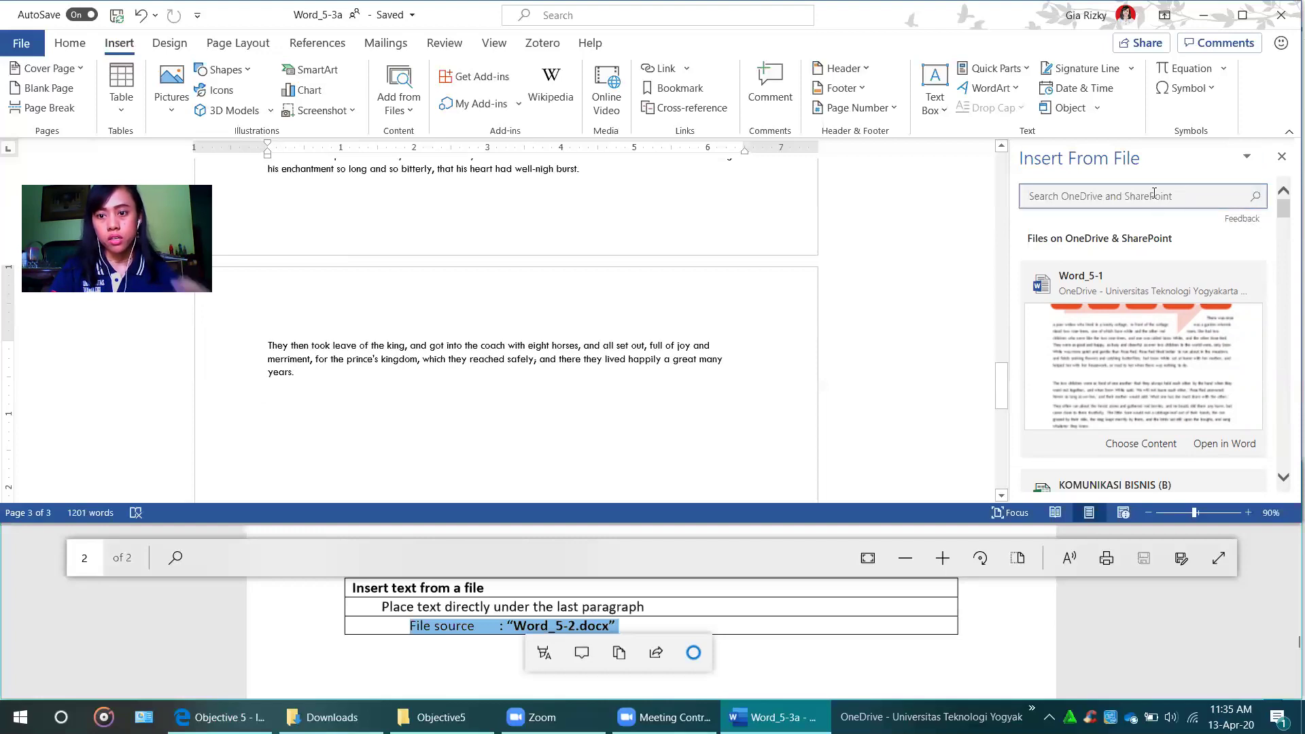
pyautogui.write('word')
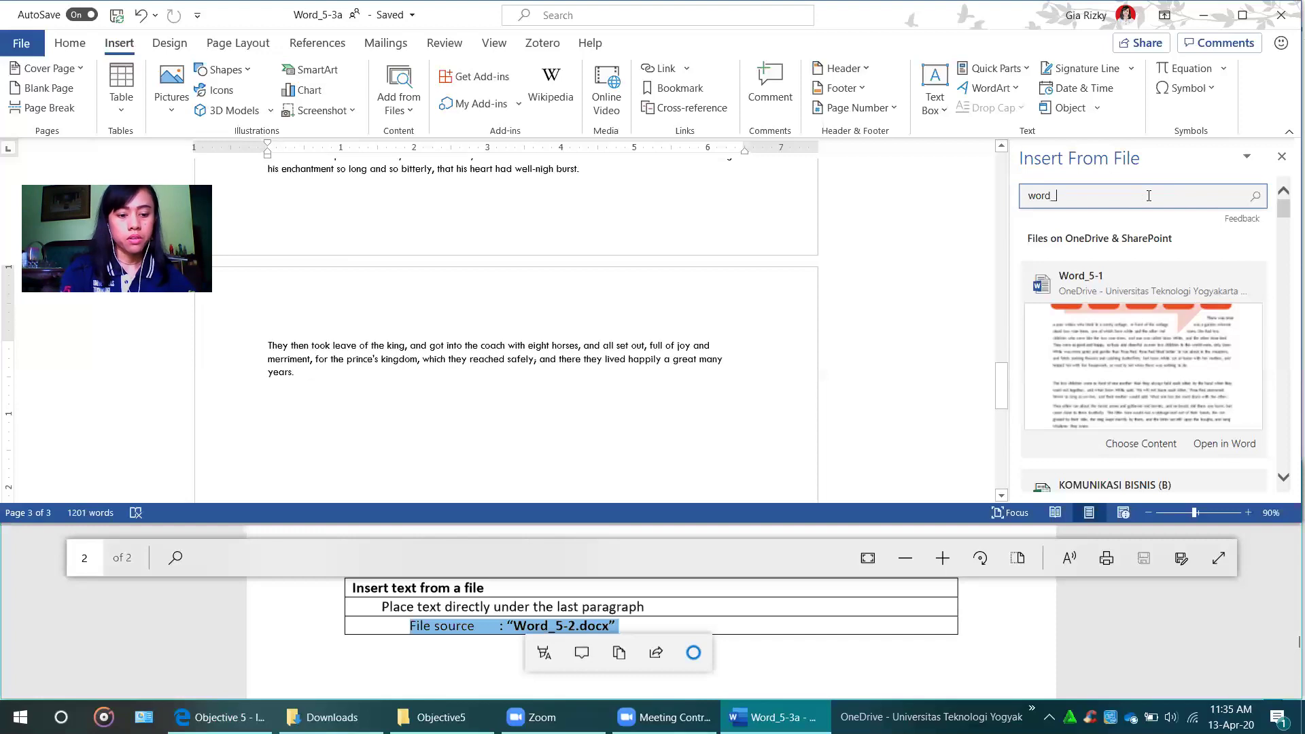
pyautogui.write('_5-2')
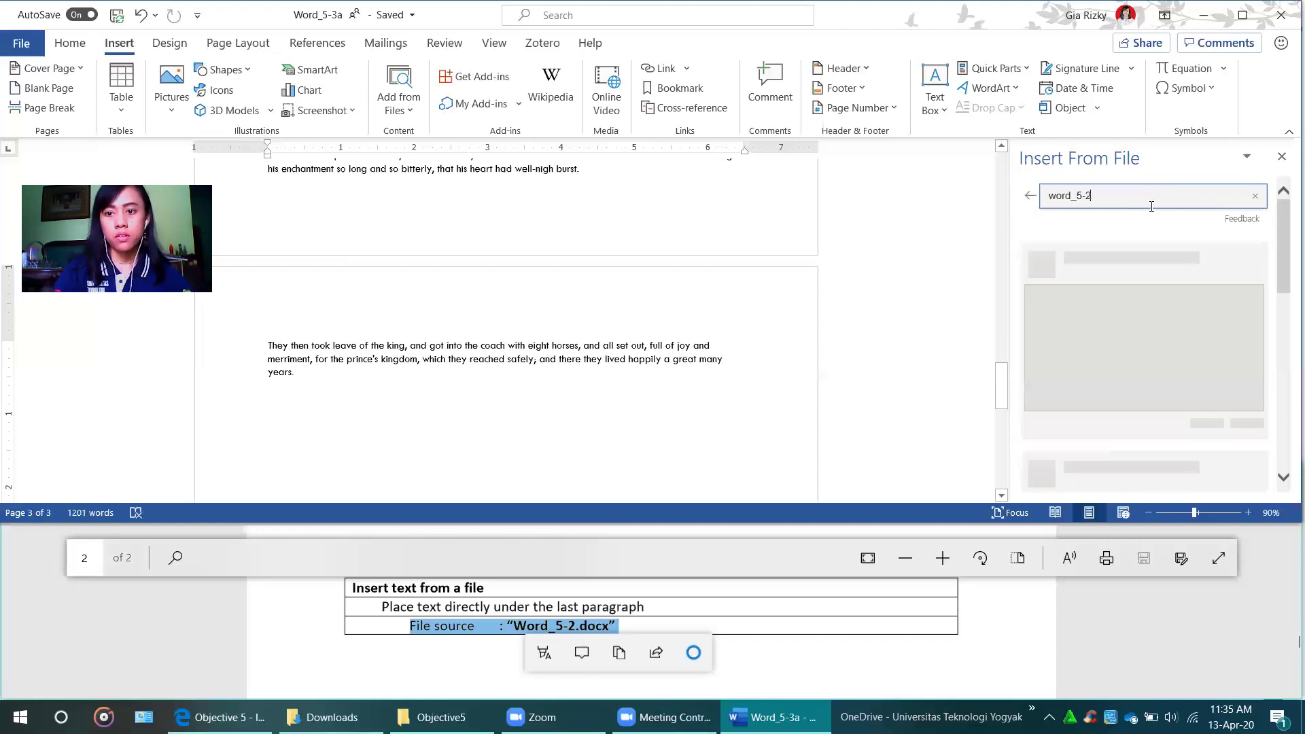
pyautogui.scroll(-2, 1205, 326)
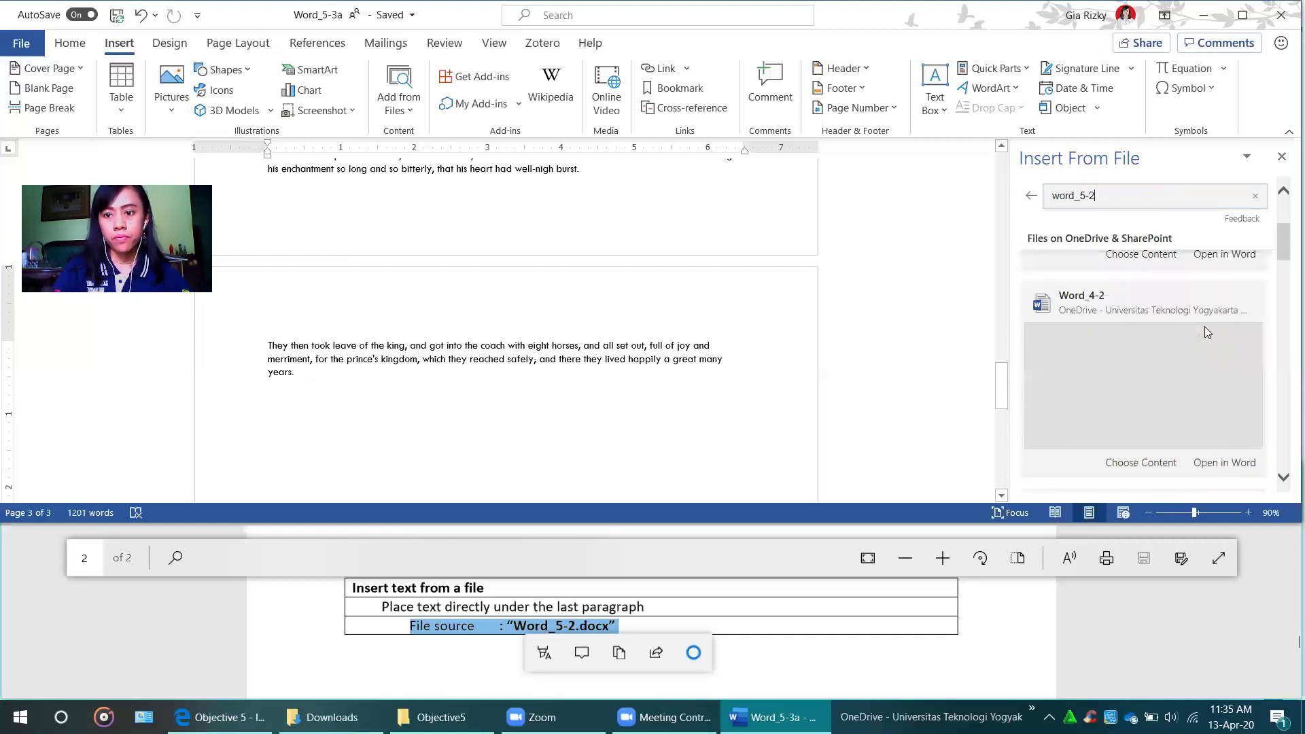
pyautogui.scroll(-3, 1205, 327)
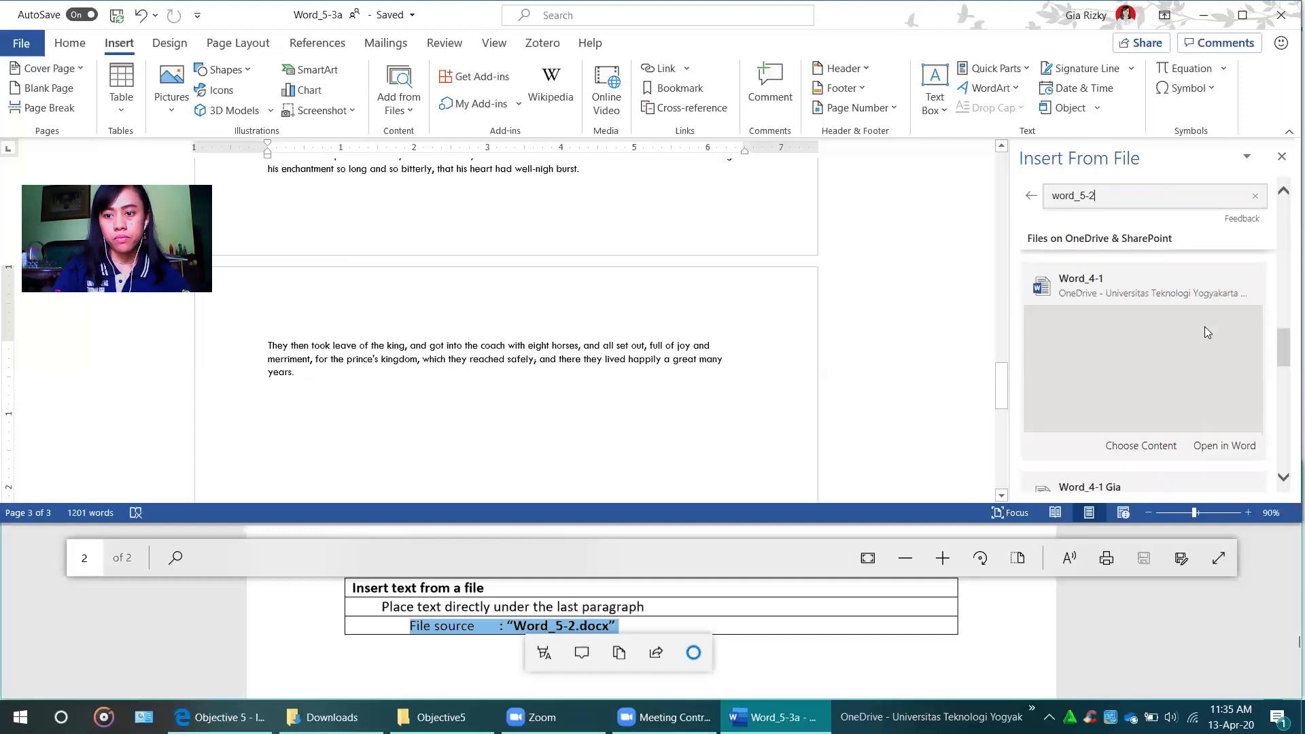
pyautogui.scroll(-3, 1204, 326)
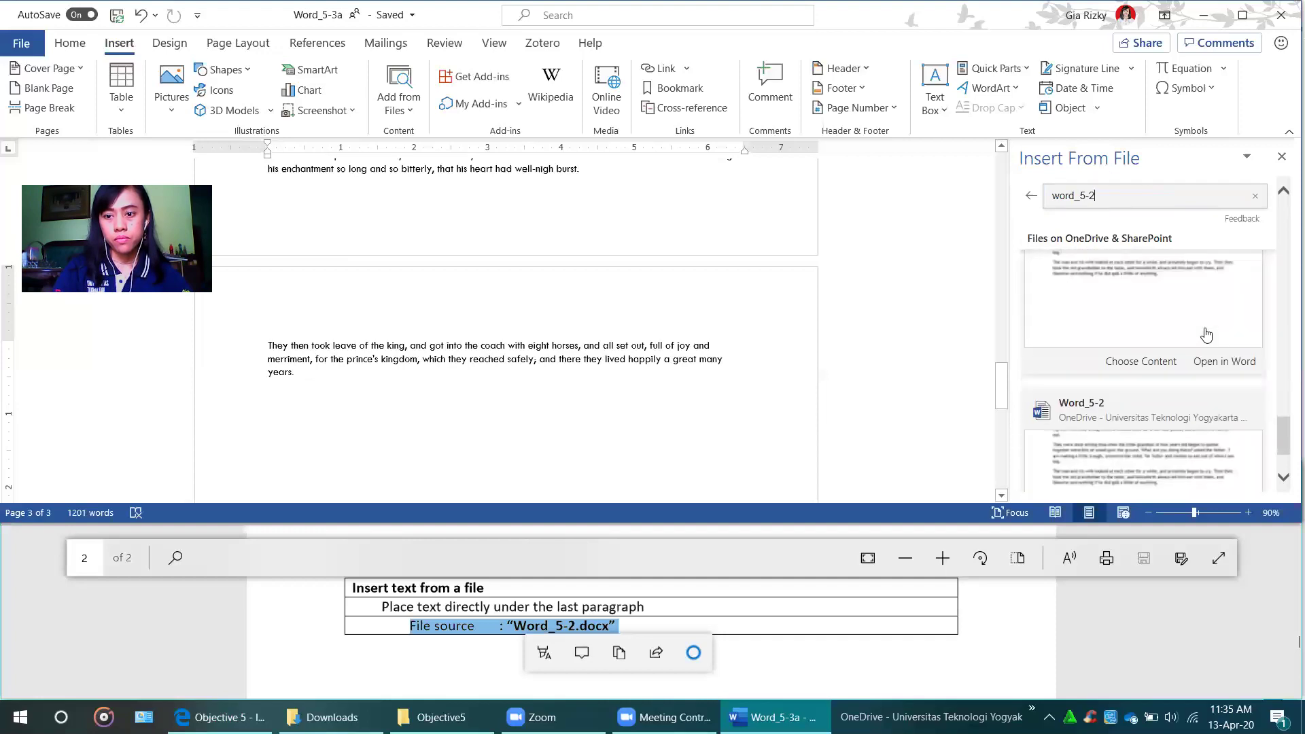
pyautogui.scroll(1, 1205, 339)
pyautogui.scroll(-2, 1206, 346)
pyautogui.scroll(2, 1206, 346)
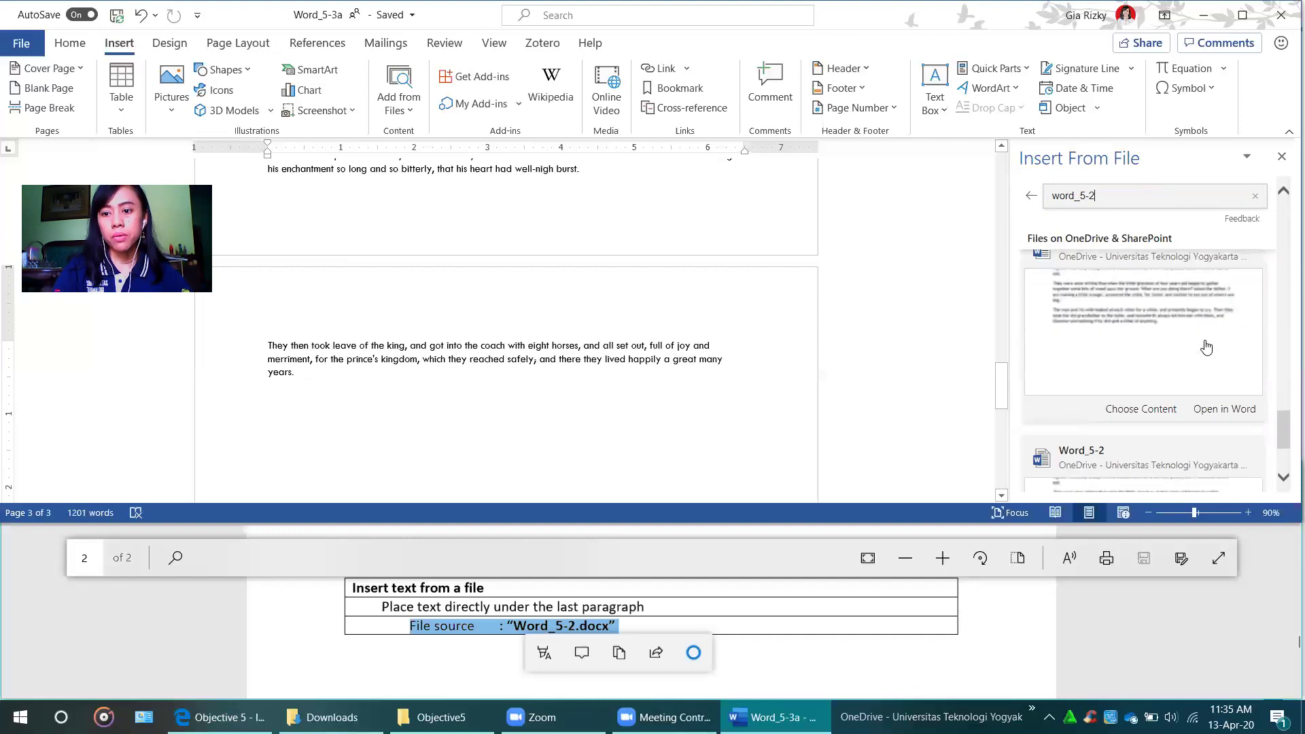
pyautogui.scroll(-3, 1206, 347)
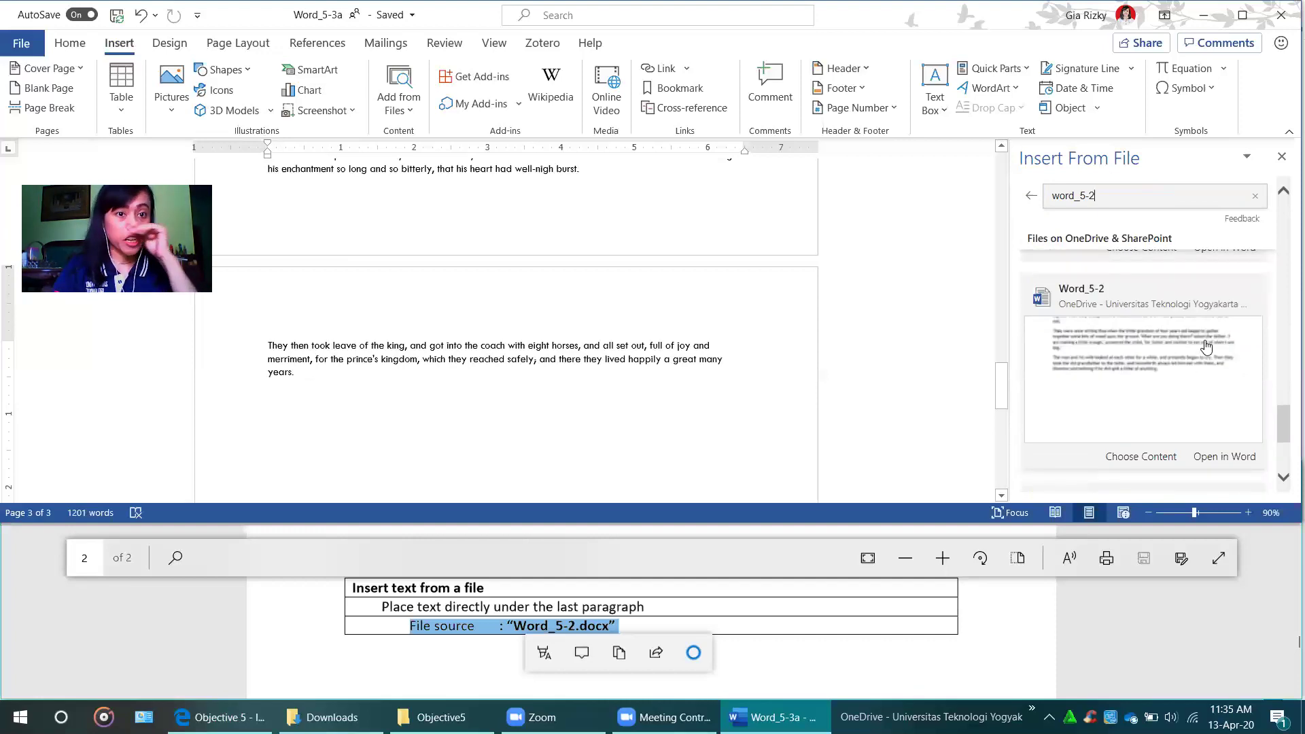
pyautogui.click(1282, 155)
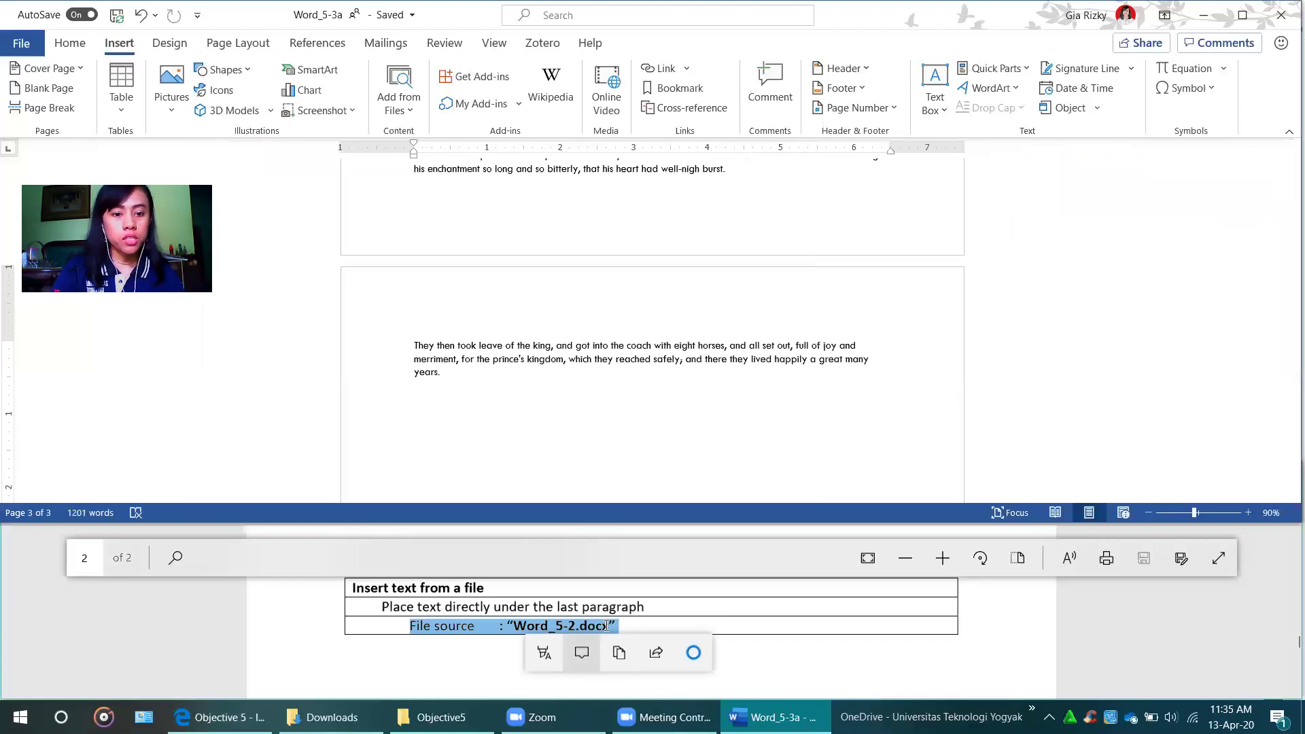
# Clear the text selection in the lecture PDF and reopen the insert-from-file list in Word_5-3a.
pyautogui.click(826, 639)
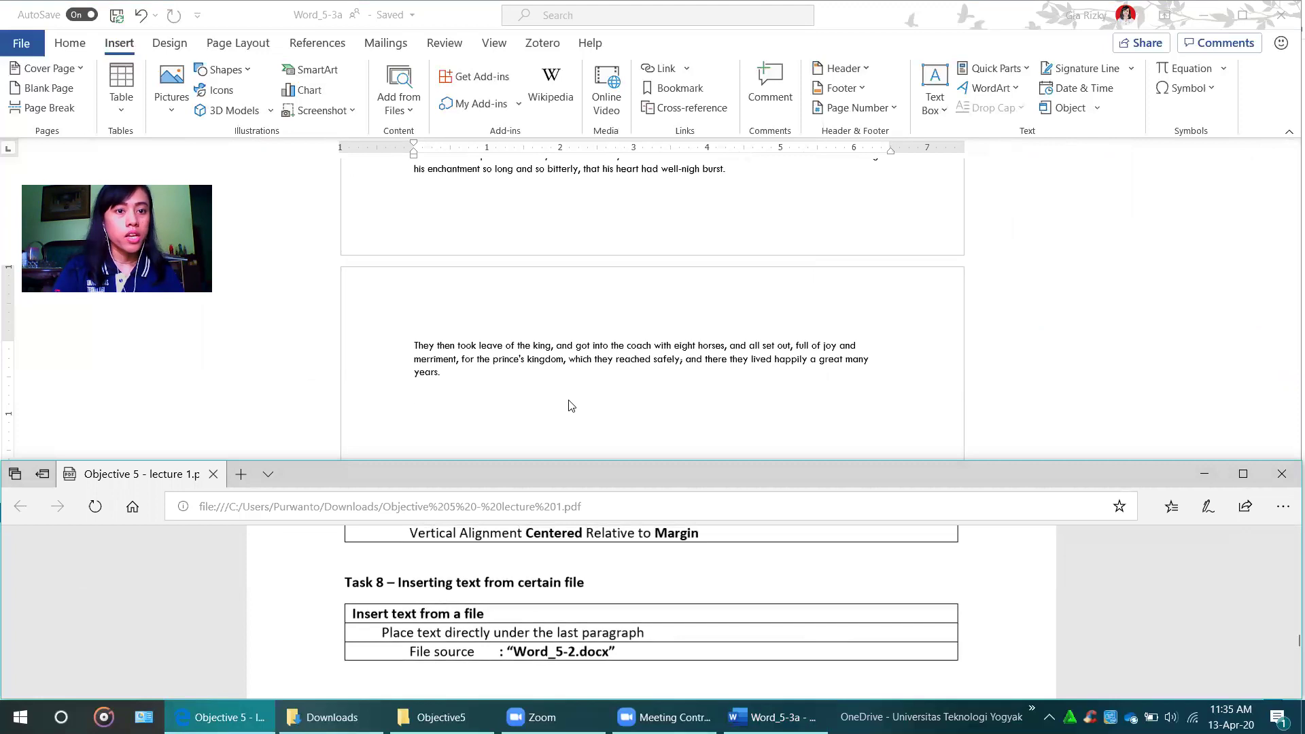
pyautogui.click(133, 48)
pyautogui.click(70, 44)
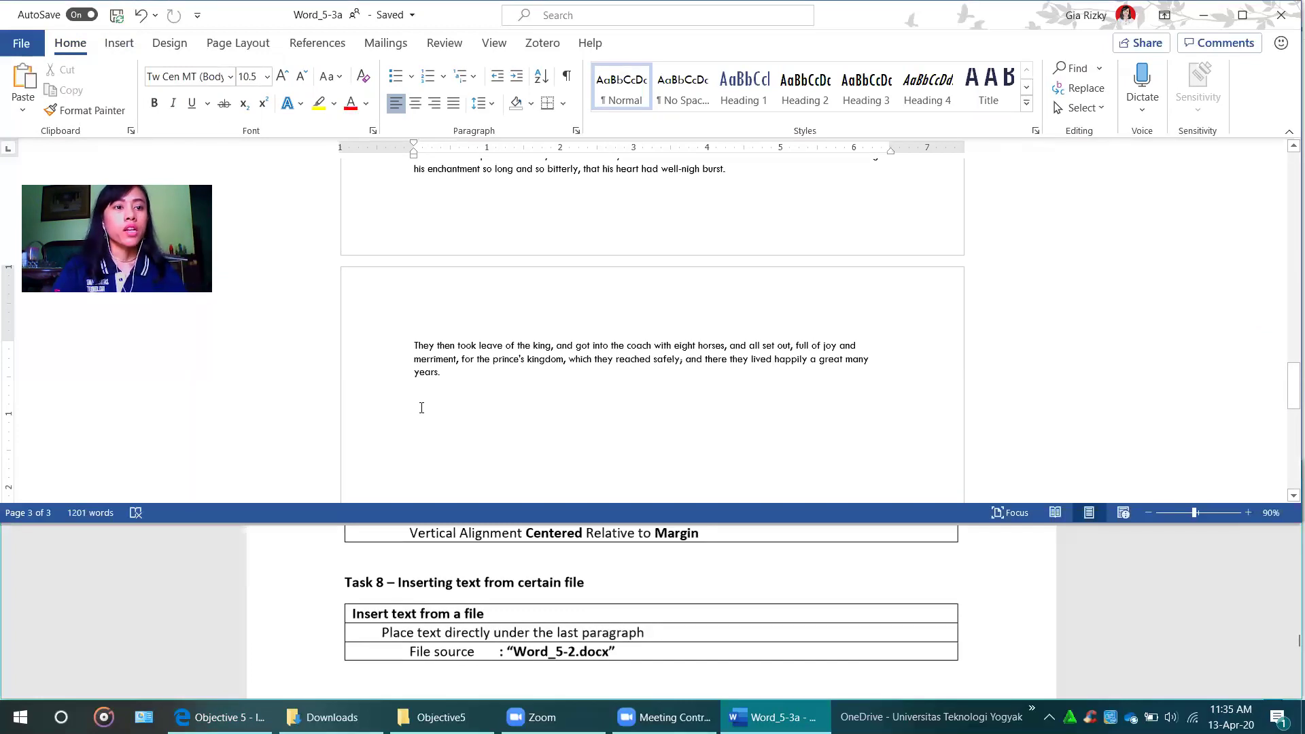
pyautogui.click(120, 43)
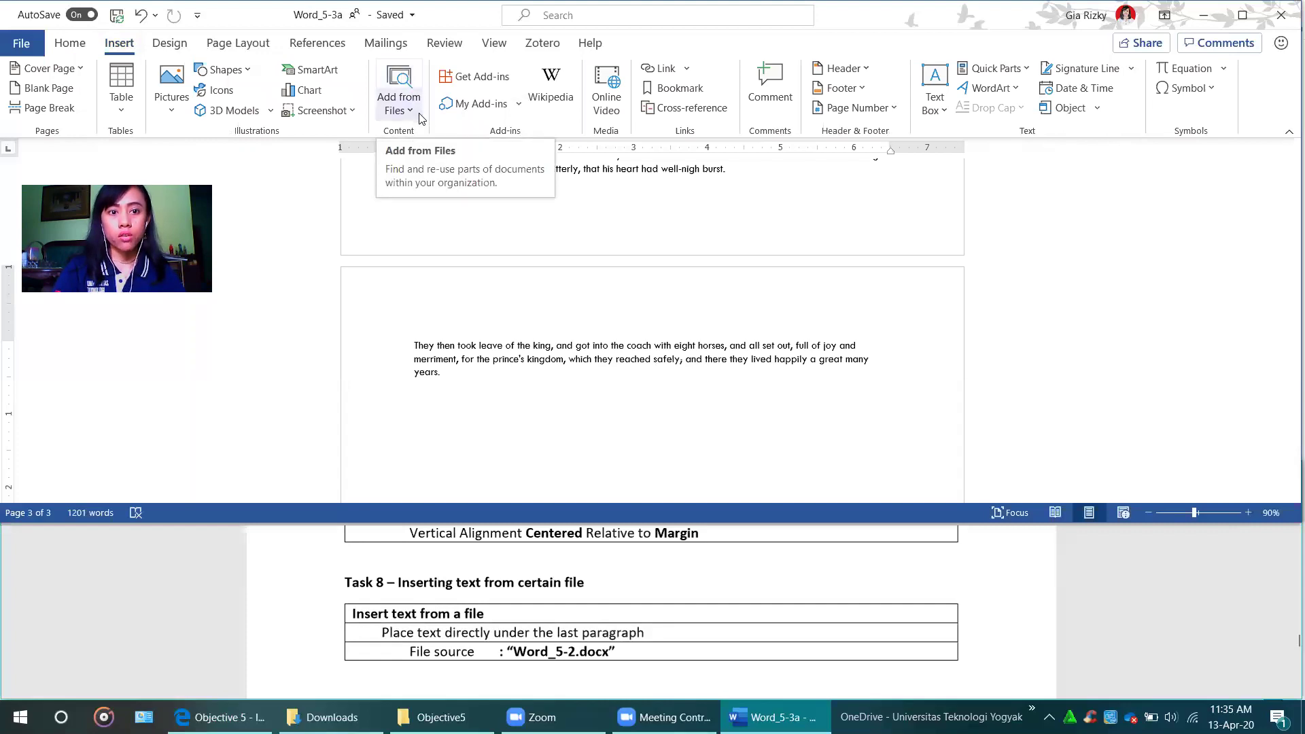
pyautogui.click(393, 80)
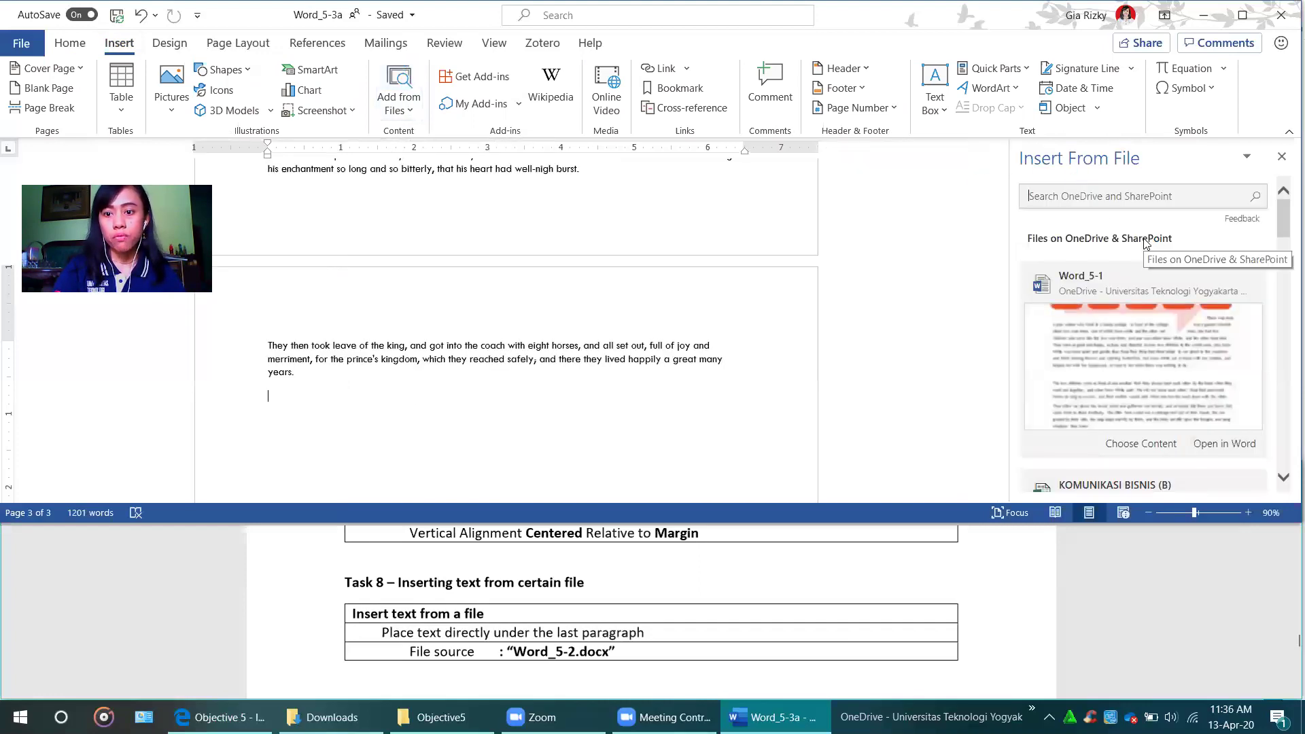
# Search the OneDrive and SharePoint files for Word_5-2 and locate that document among the matches.
pyautogui.click(1127, 201)
pyautogui.write('W')
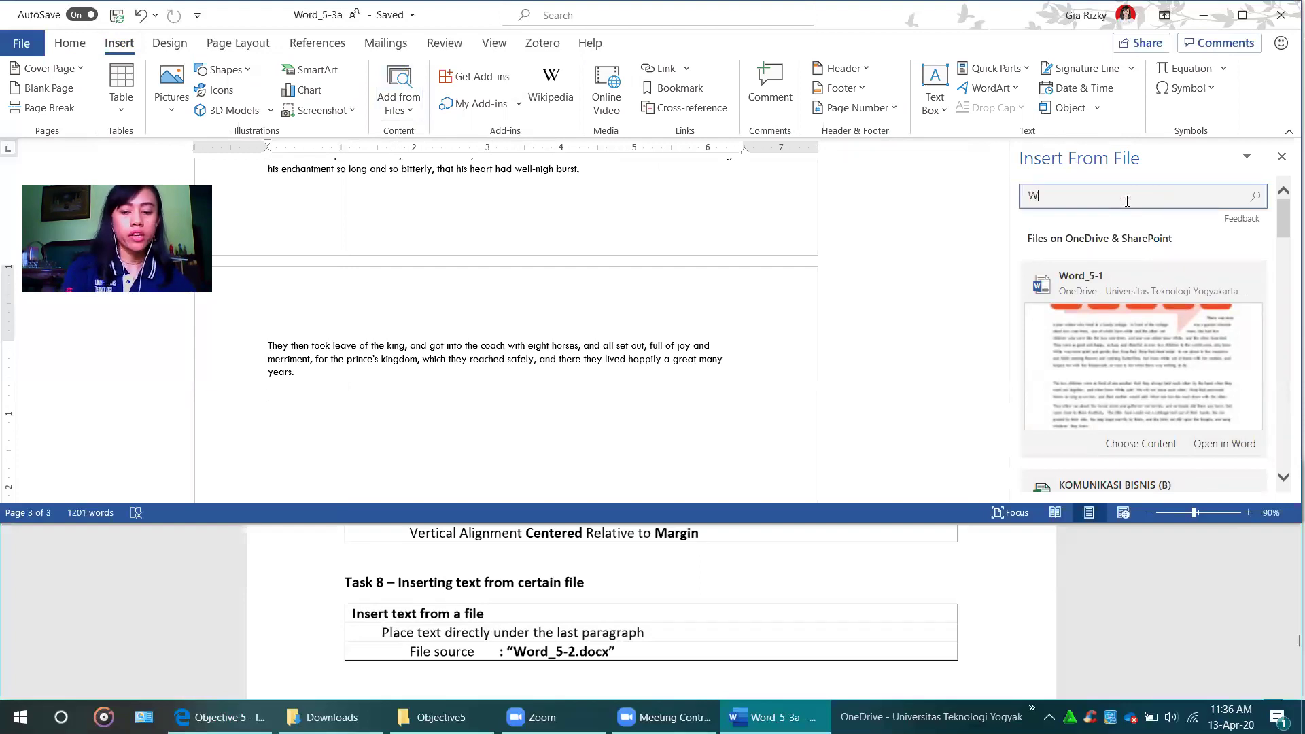
pyautogui.write('ord')
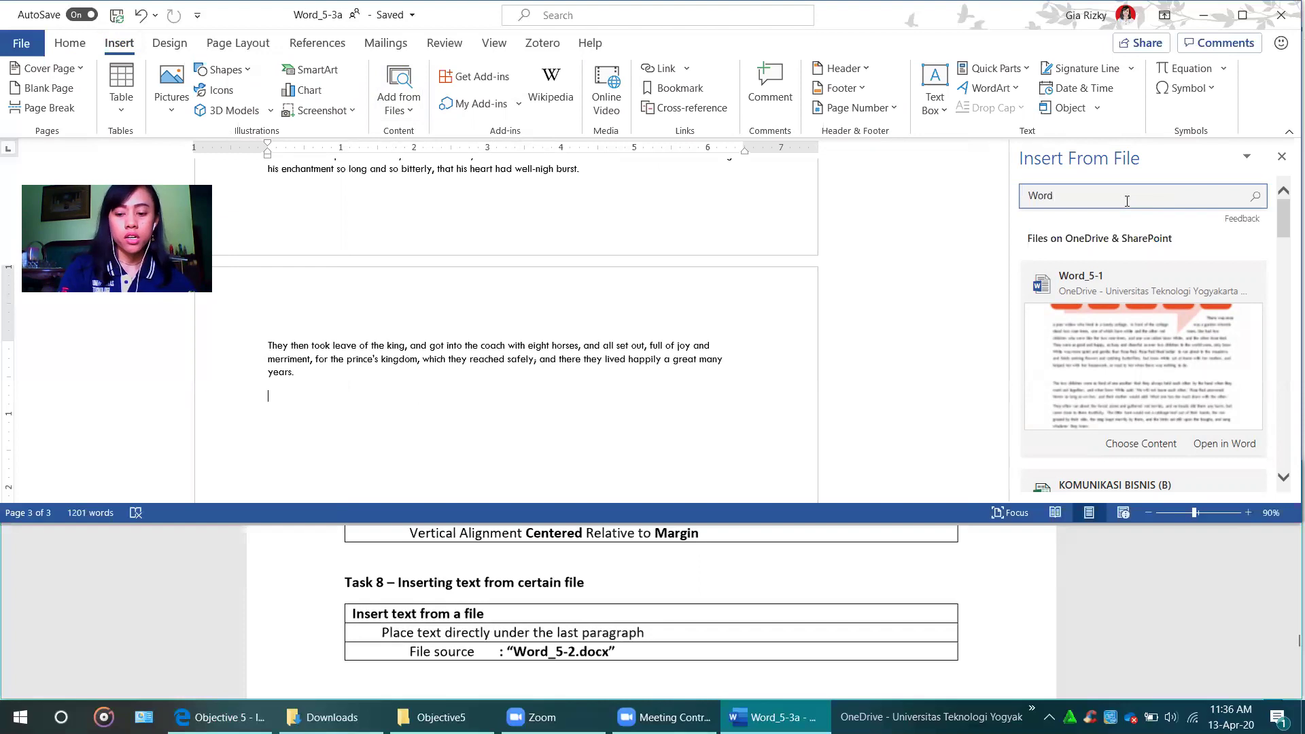
pyautogui.write('_%')
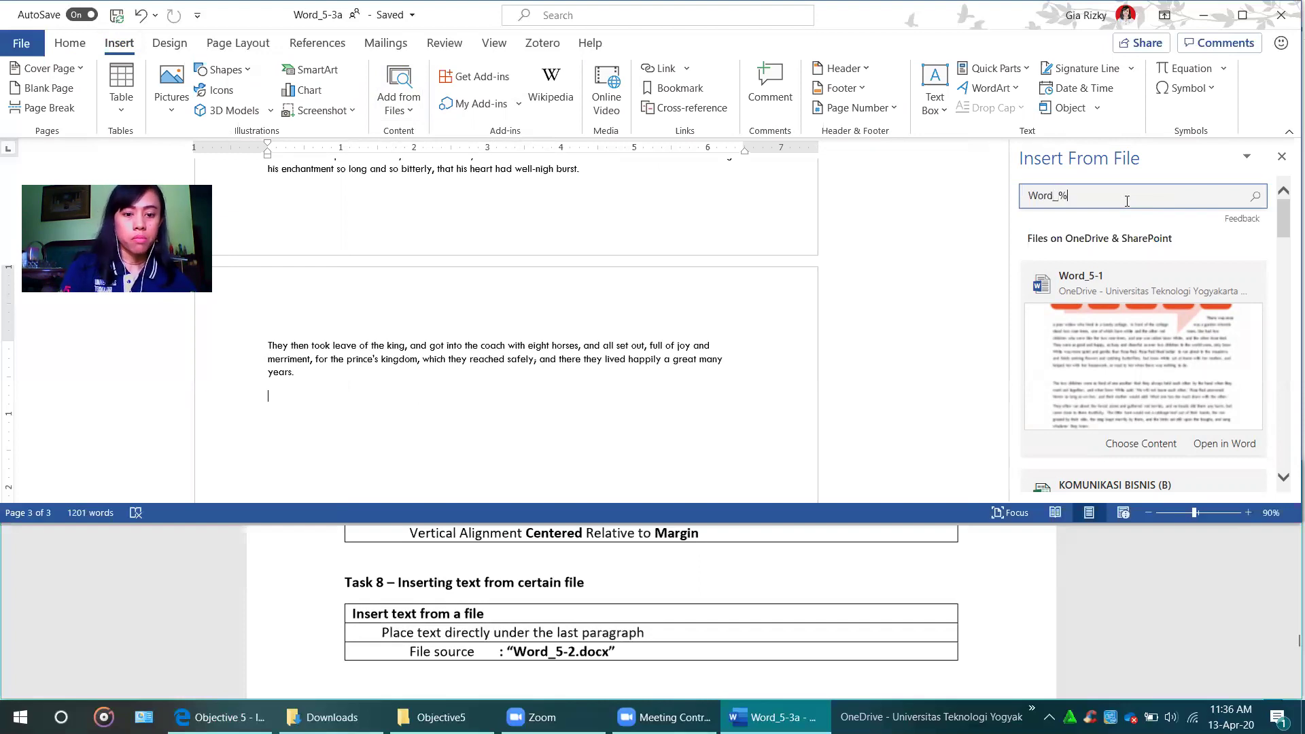
pyautogui.write('-2')
pyautogui.press('BackSpace')
pyautogui.press('BackSpace')
pyautogui.press('BackSpace')
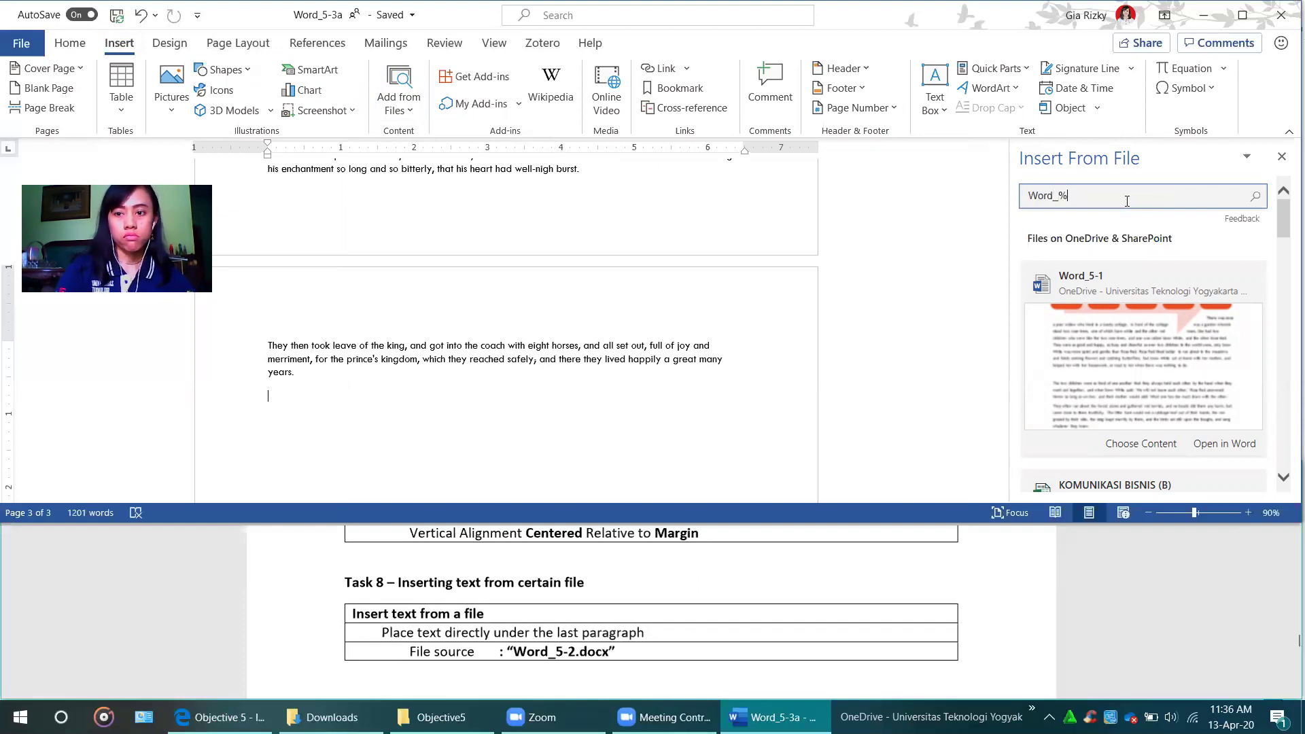
pyautogui.write('5-2')
pyautogui.press('Return')
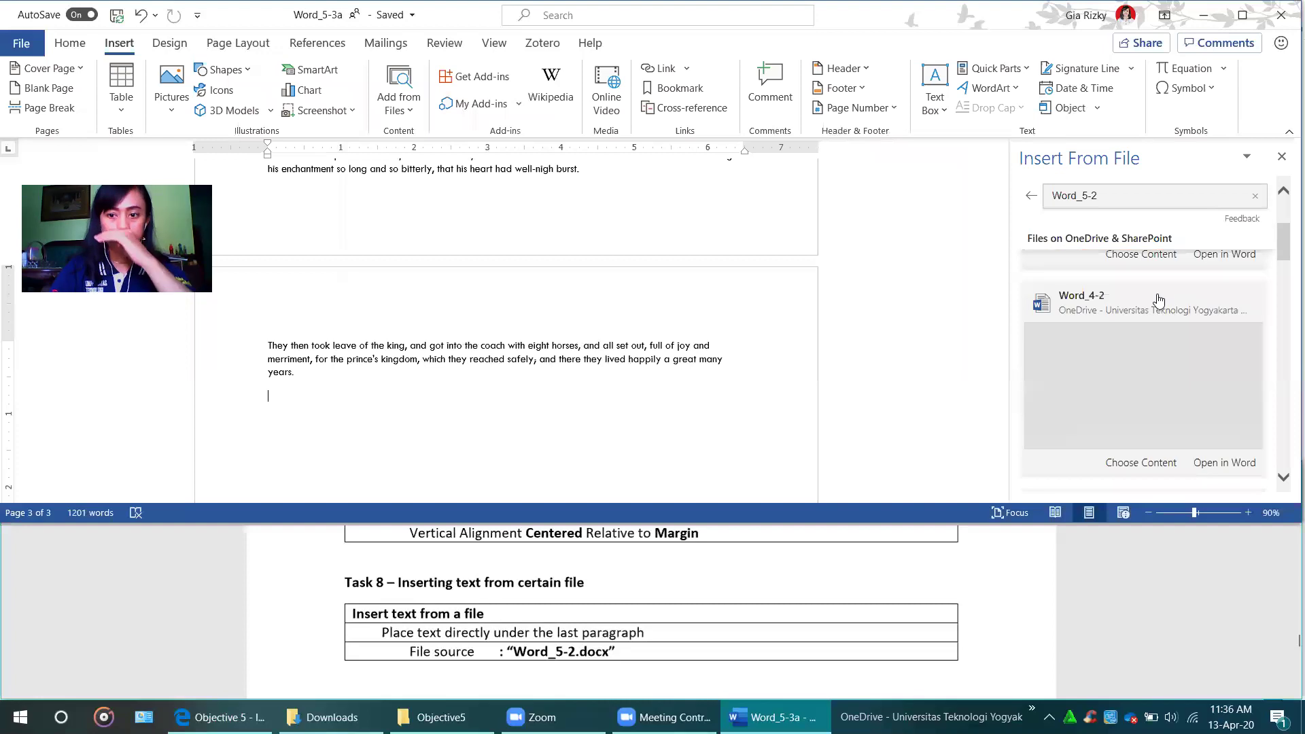
pyautogui.scroll(-2, 1157, 294)
pyautogui.scroll(-3, 1159, 302)
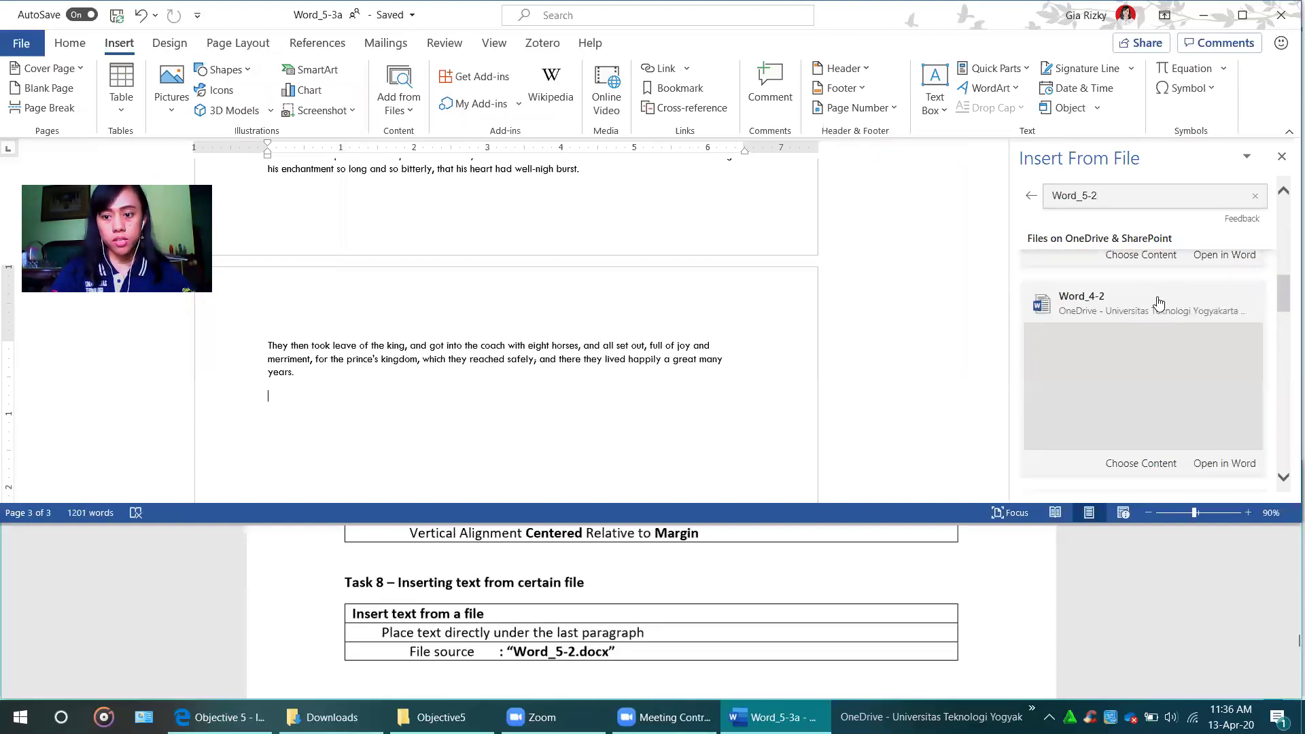
pyautogui.scroll(-5, 1159, 305)
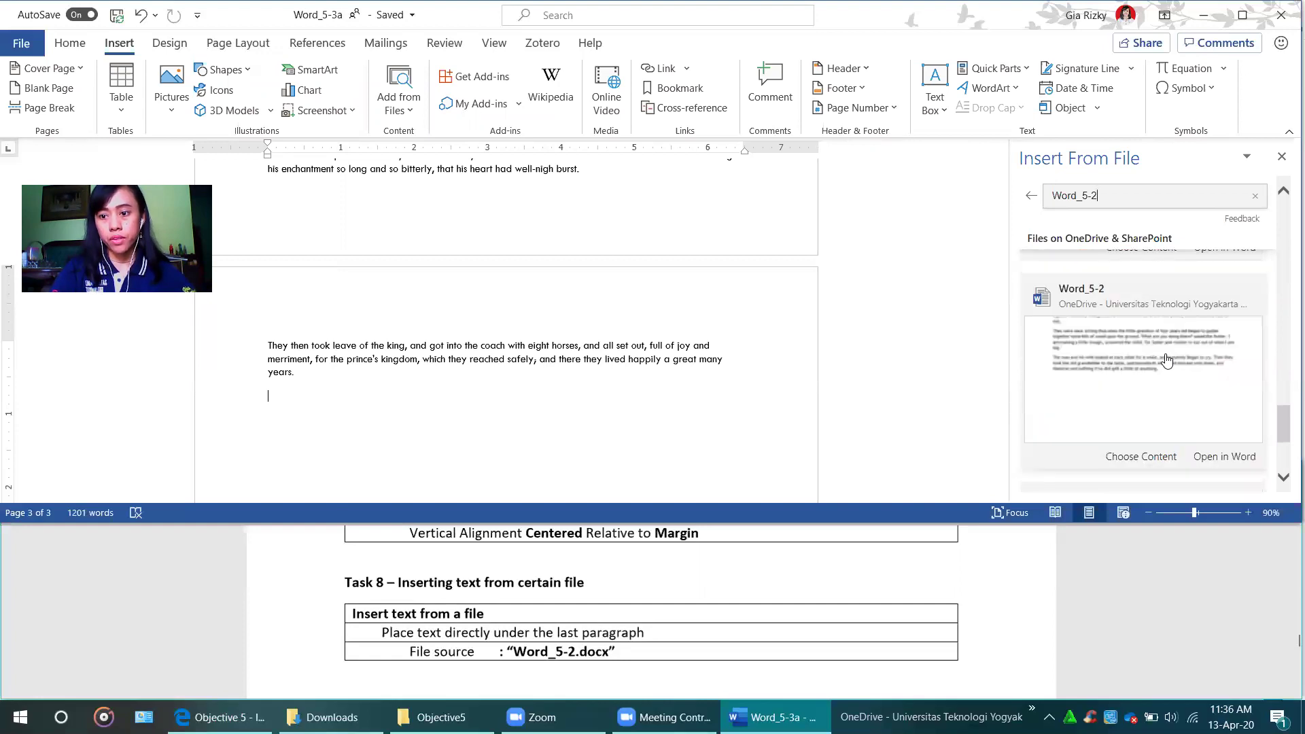
pyautogui.scroll(-4, 1167, 361)
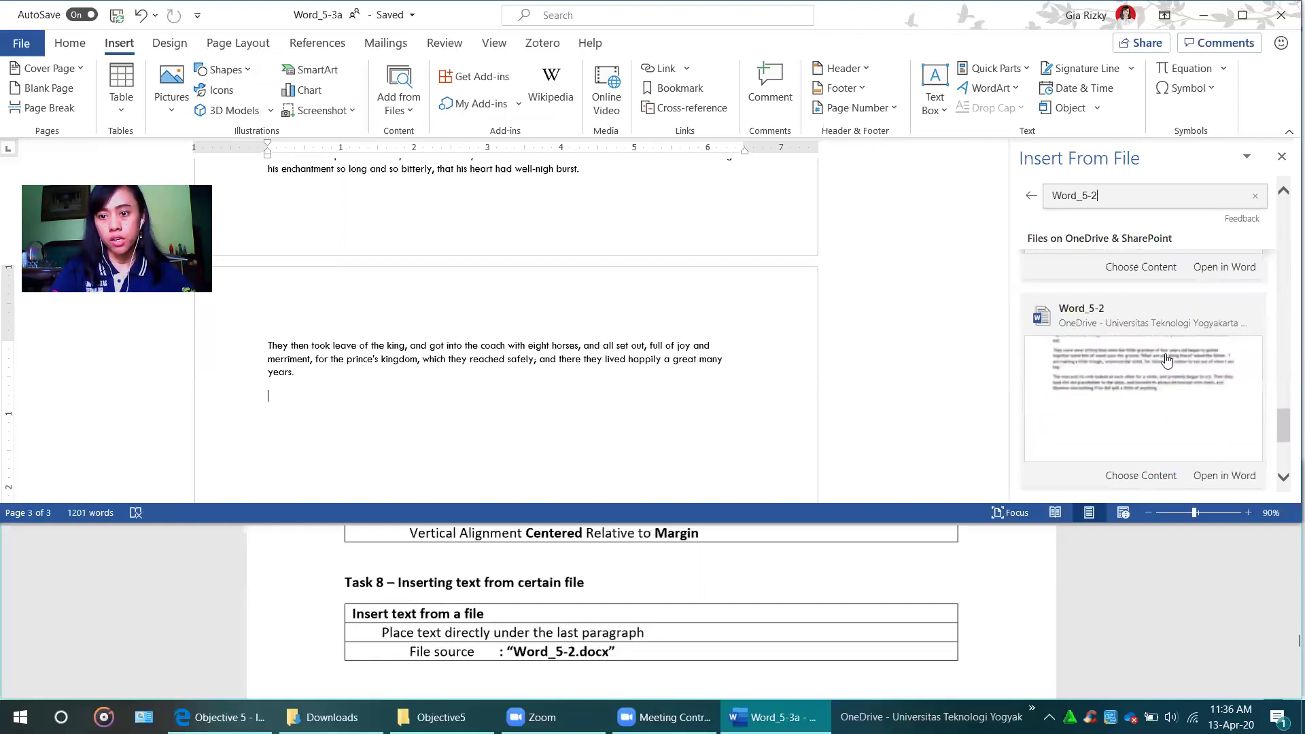
# Try to choose content from the matching Word_5-2 document for insertion and close the insert-from-file list.
pyautogui.scroll(2, 1167, 361)
pyautogui.scroll(-1, 1165, 312)
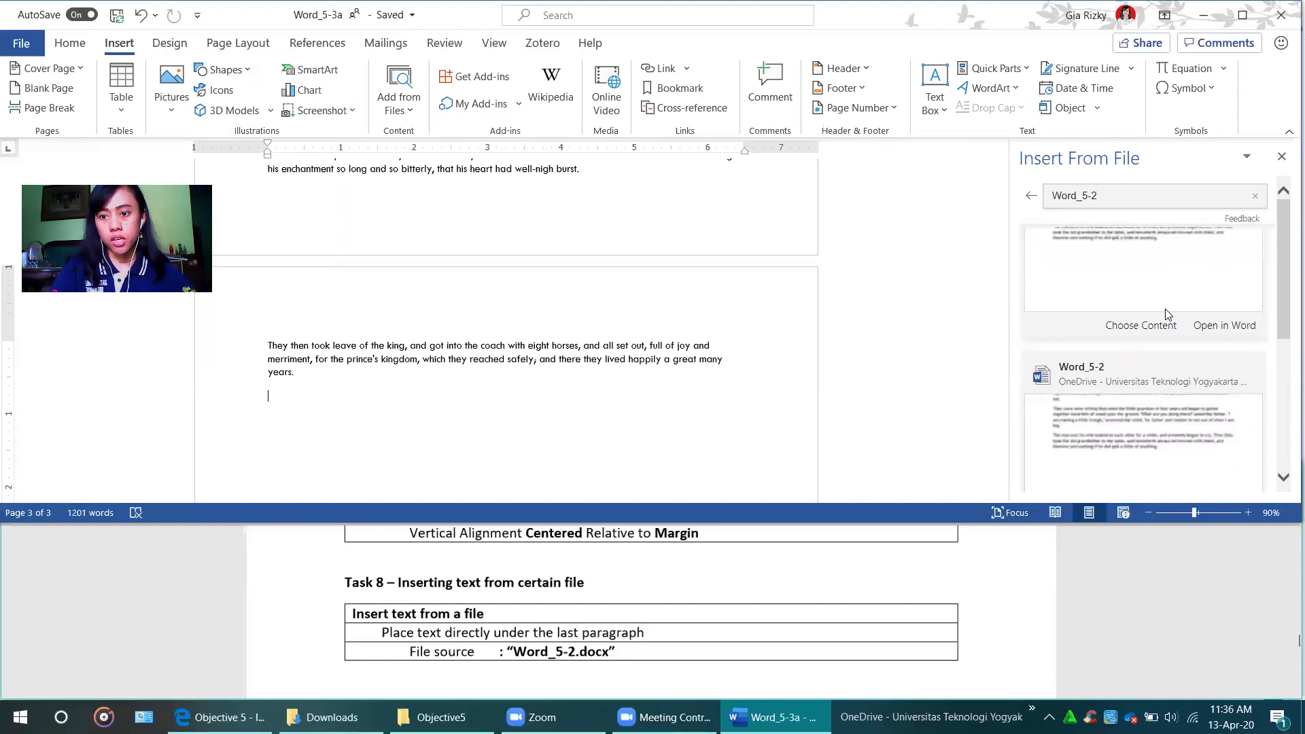
pyautogui.click(1165, 314)
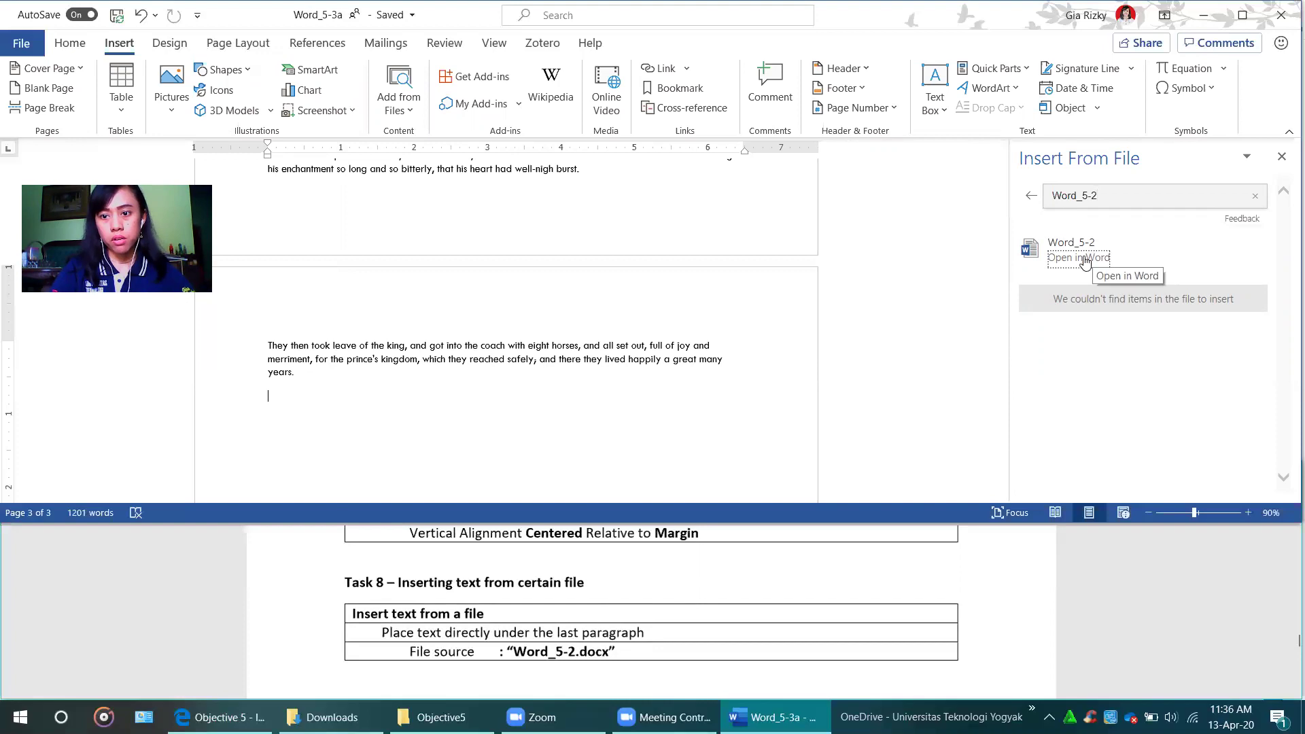
pyautogui.click(1030, 250)
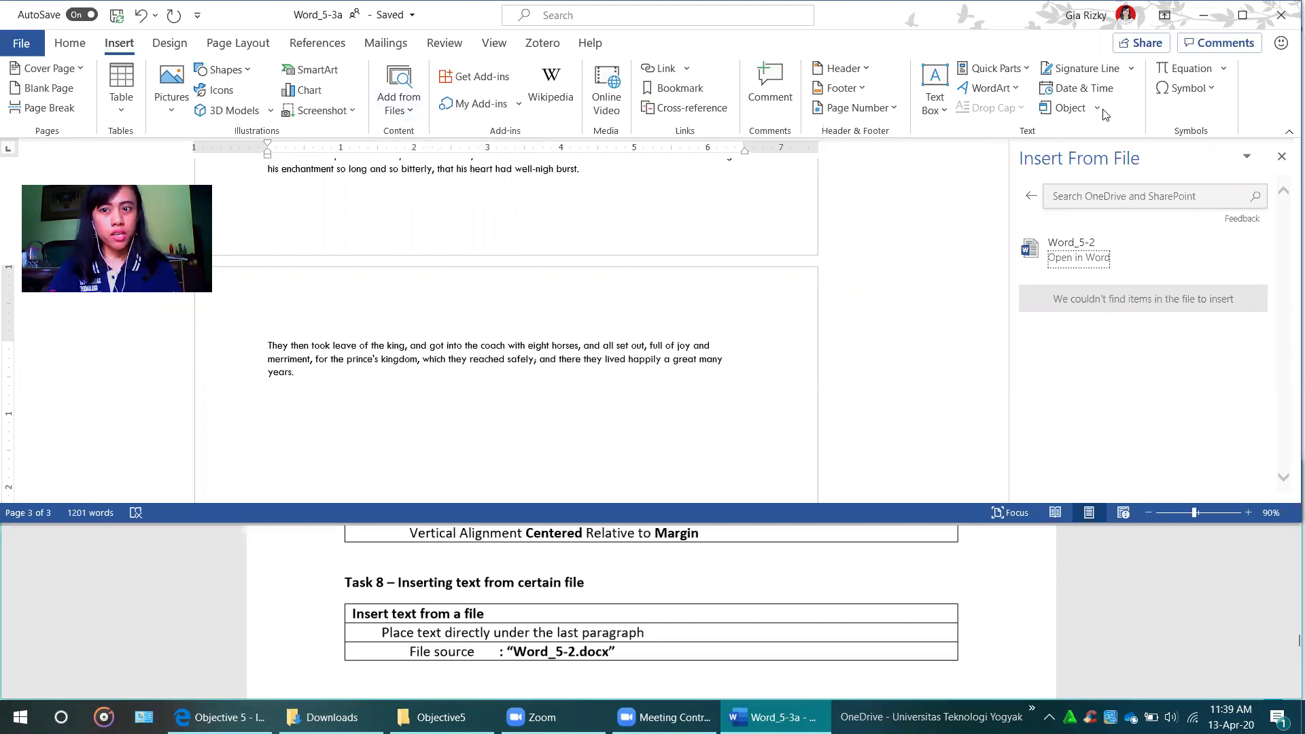
pyautogui.click(1281, 156)
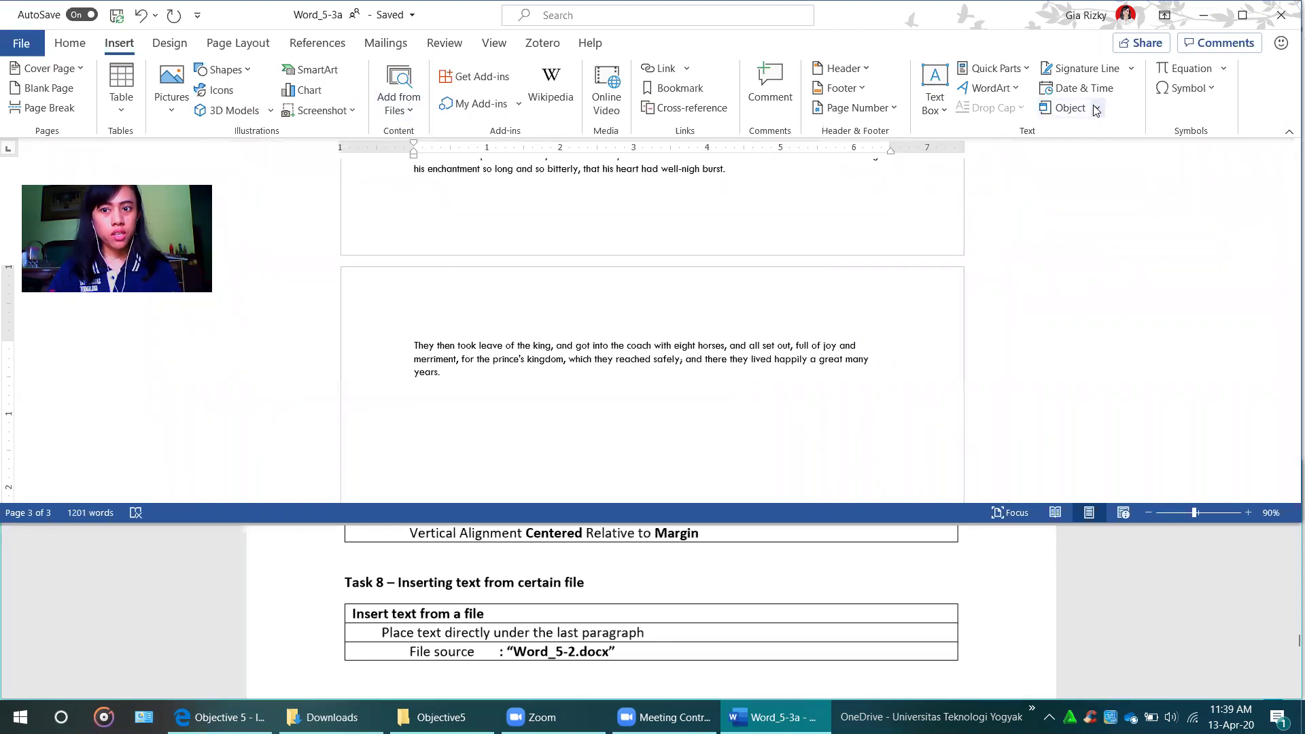
pyautogui.click(1096, 110)
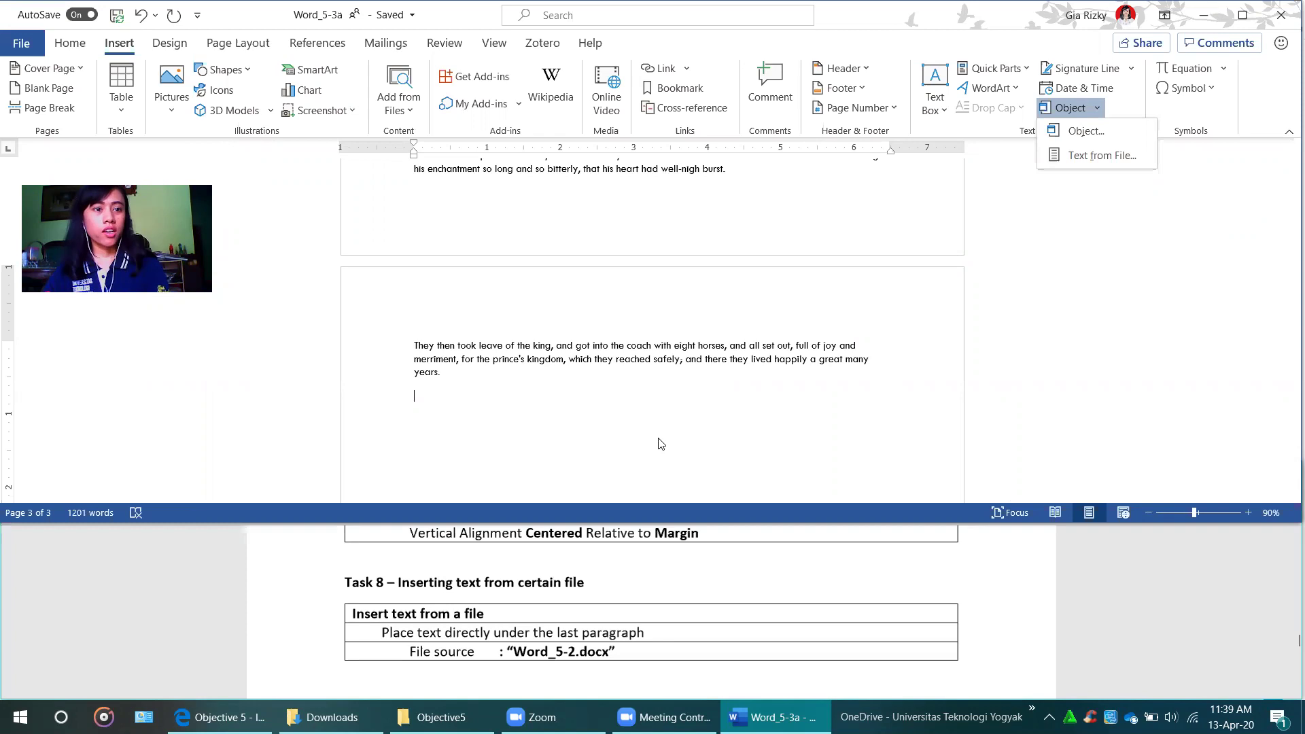
pyautogui.click(481, 433)
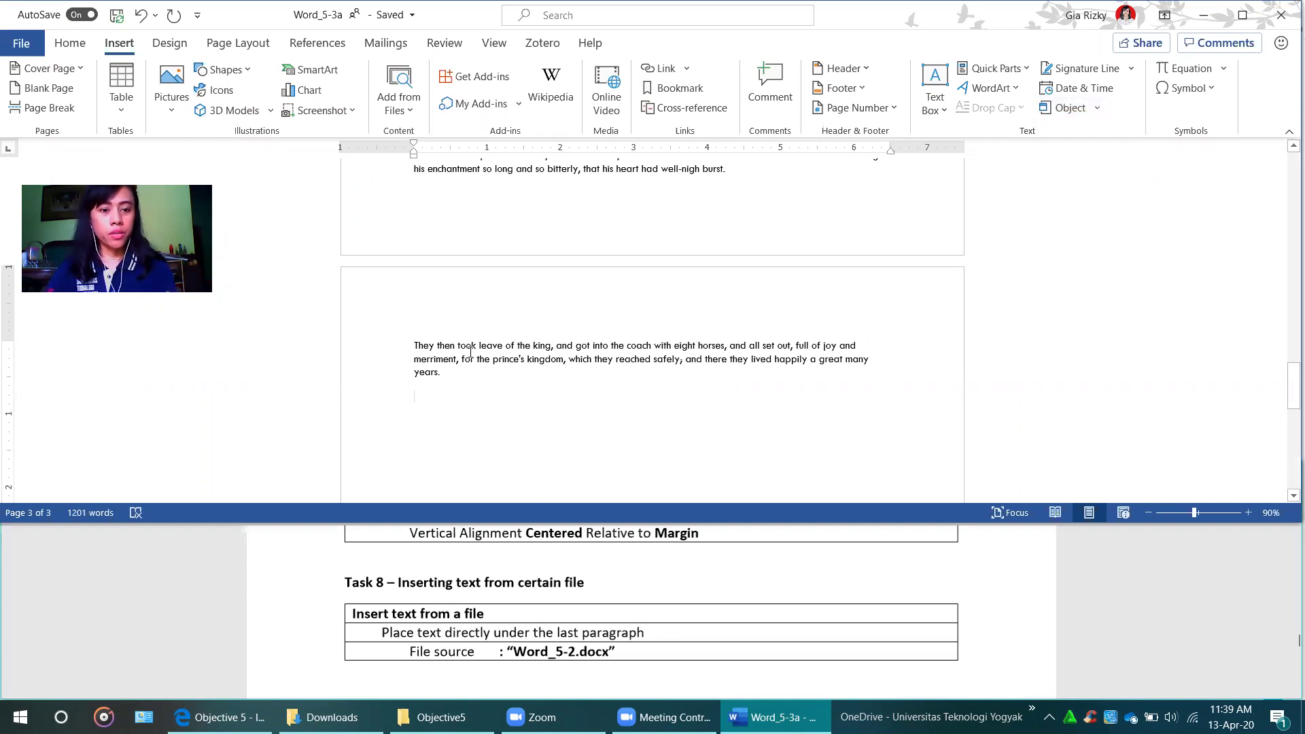
pyautogui.click(76, 45)
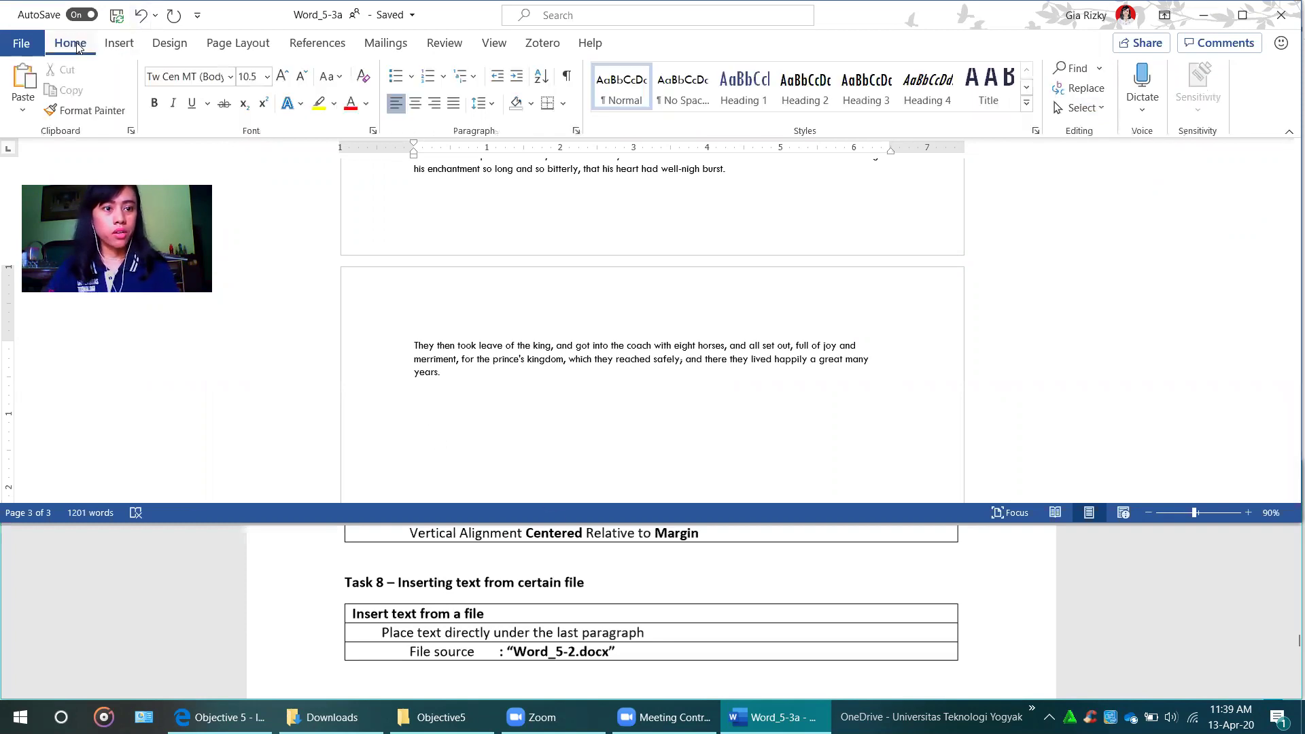
pyautogui.click(115, 45)
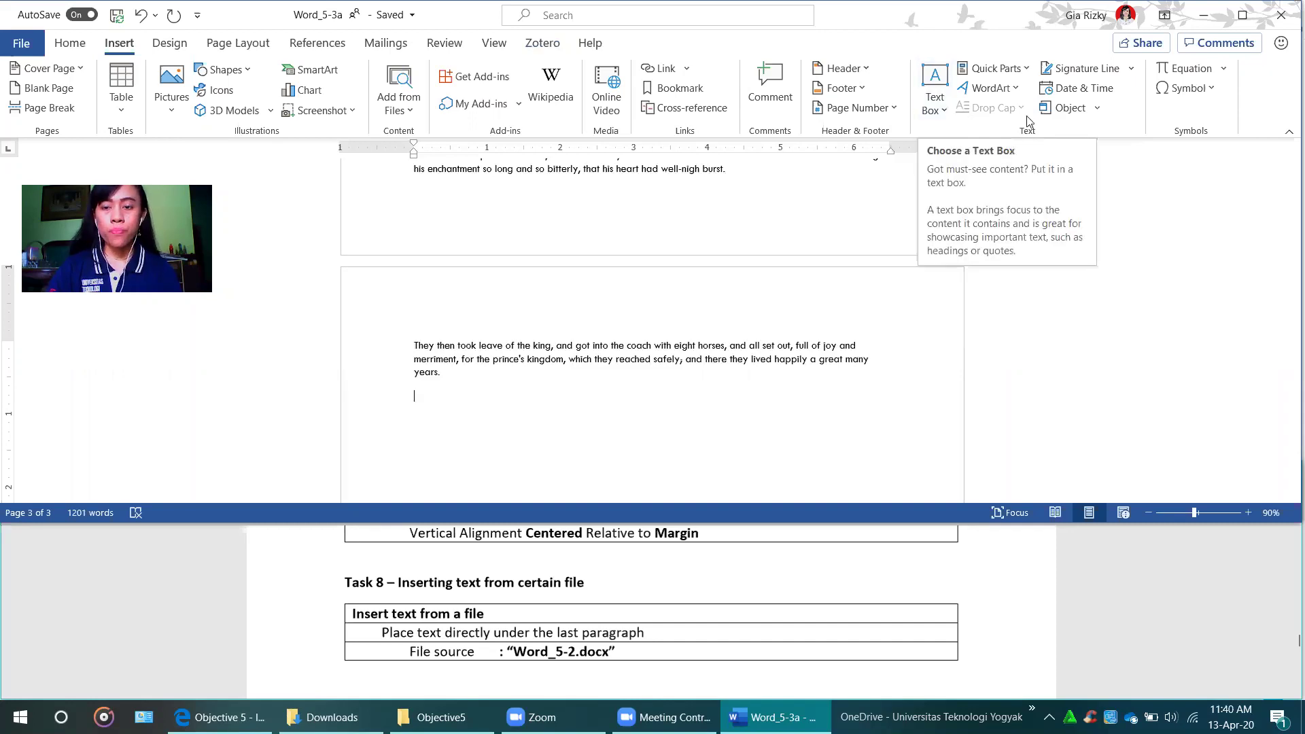
pyautogui.click(1097, 108)
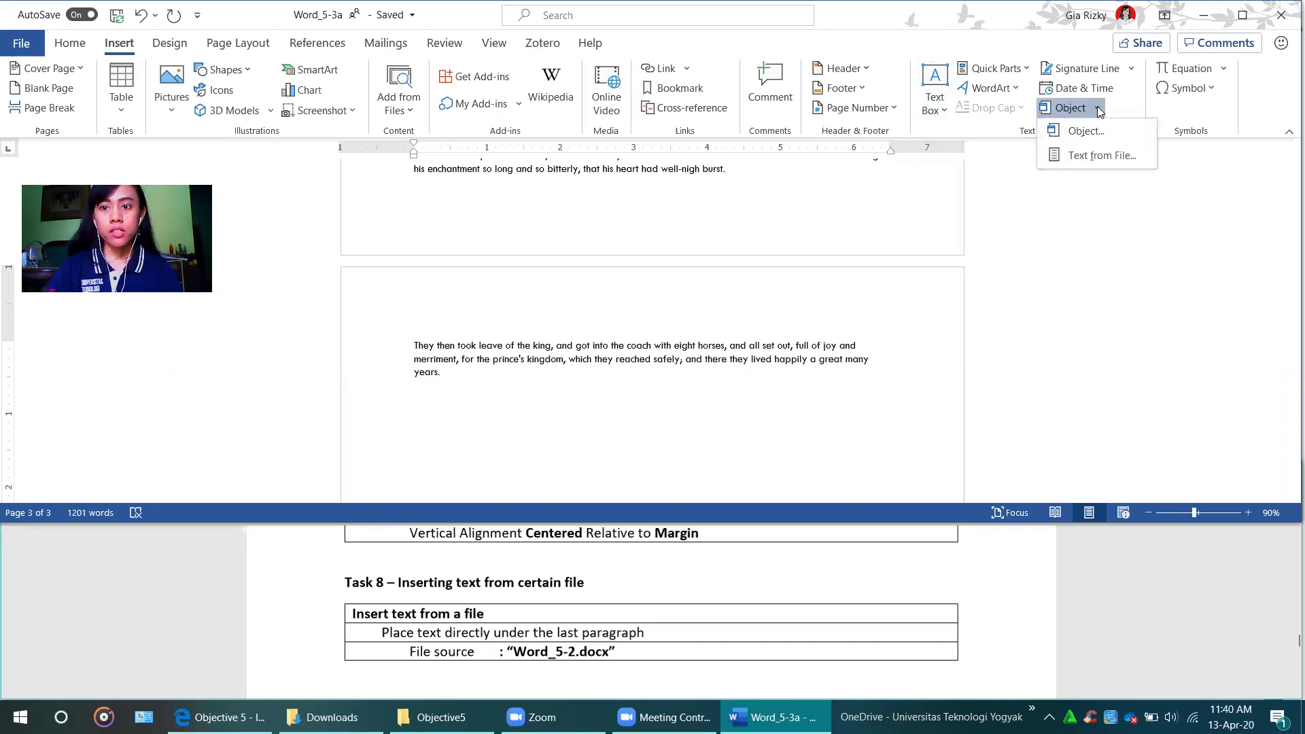
pyautogui.click(1098, 110)
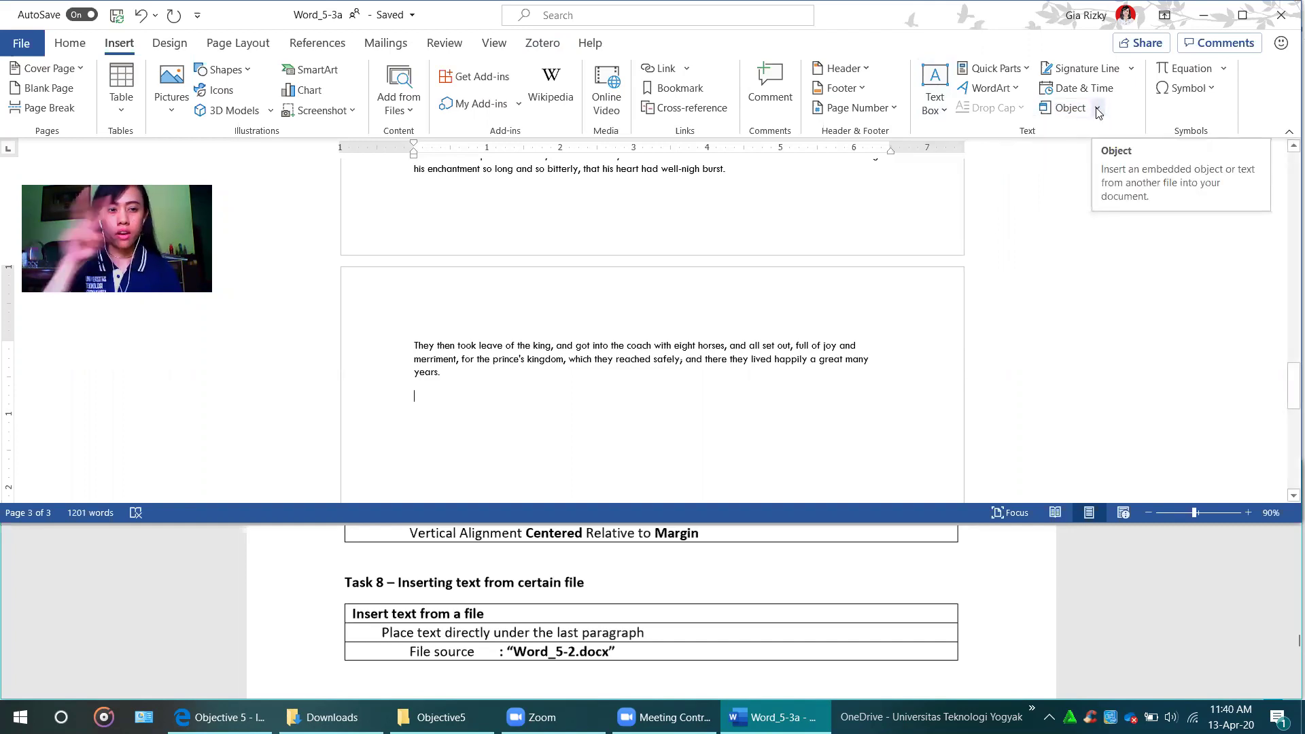
# Insert the text of Word_5-2 from the Objective5 folder in MOS WORD 2013 under the last paragraph of Word_5-3a.
pyautogui.click(1099, 111)
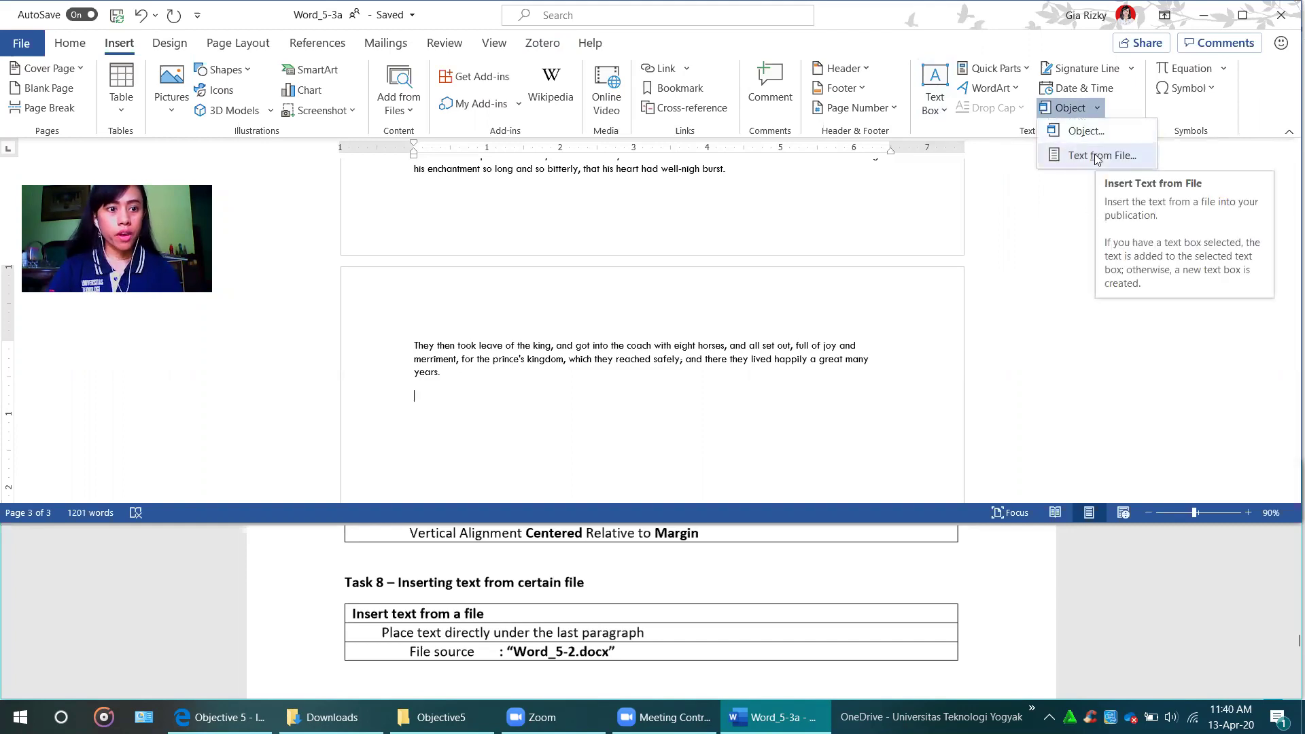
pyautogui.click(1097, 156)
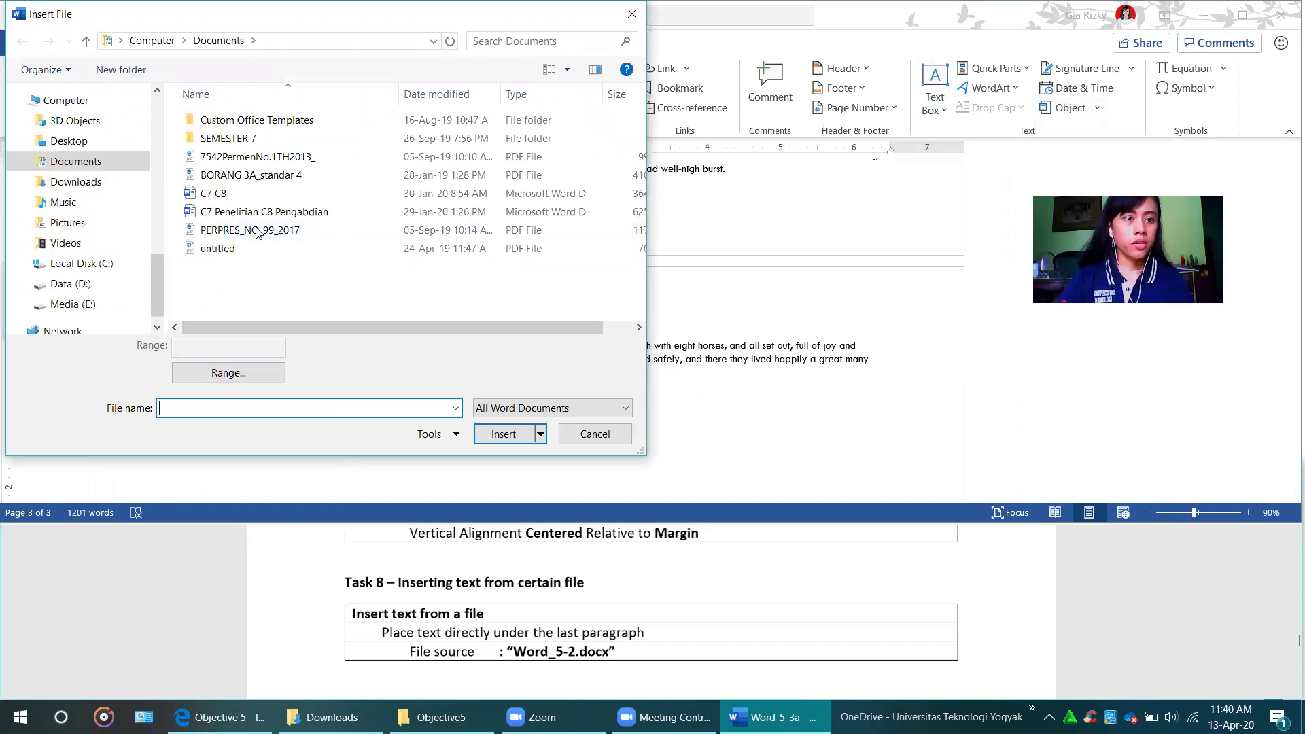
pyautogui.scroll(2, 131, 231)
pyautogui.scroll(3, 132, 231)
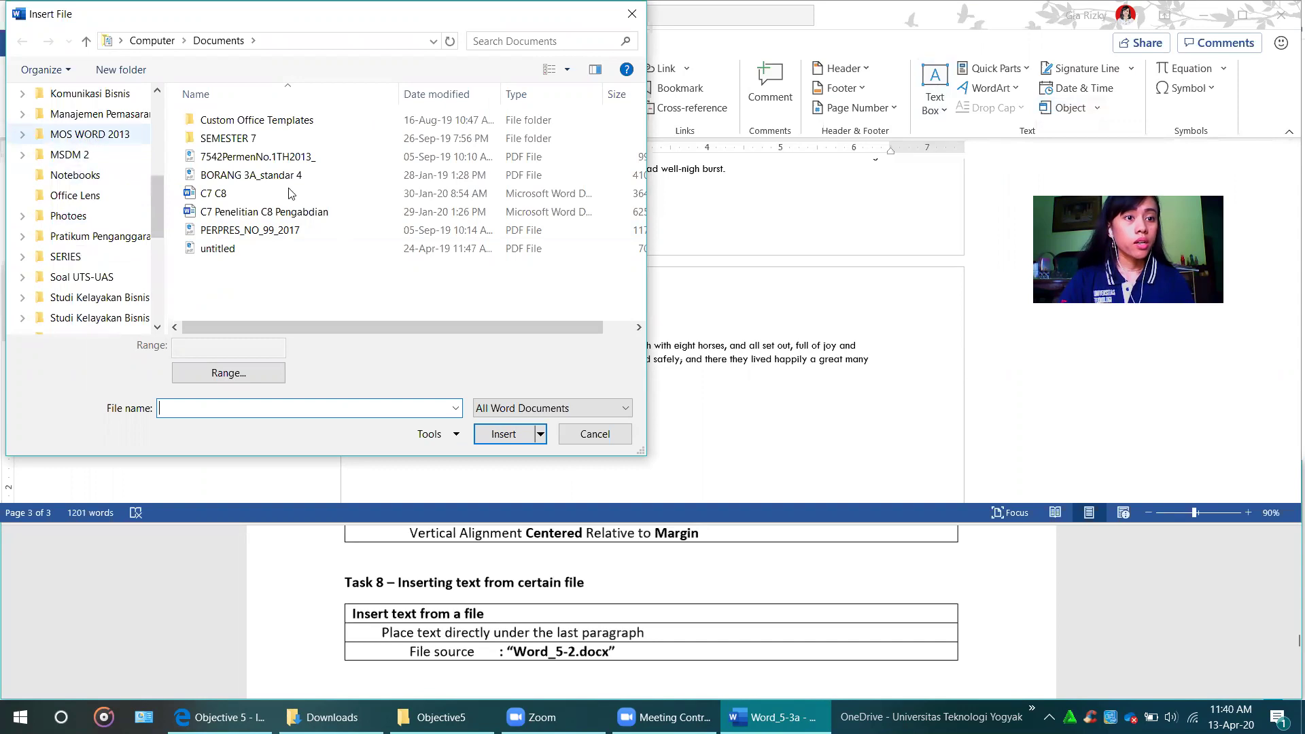
pyautogui.click(82, 136)
pyautogui.doubleClick(246, 235)
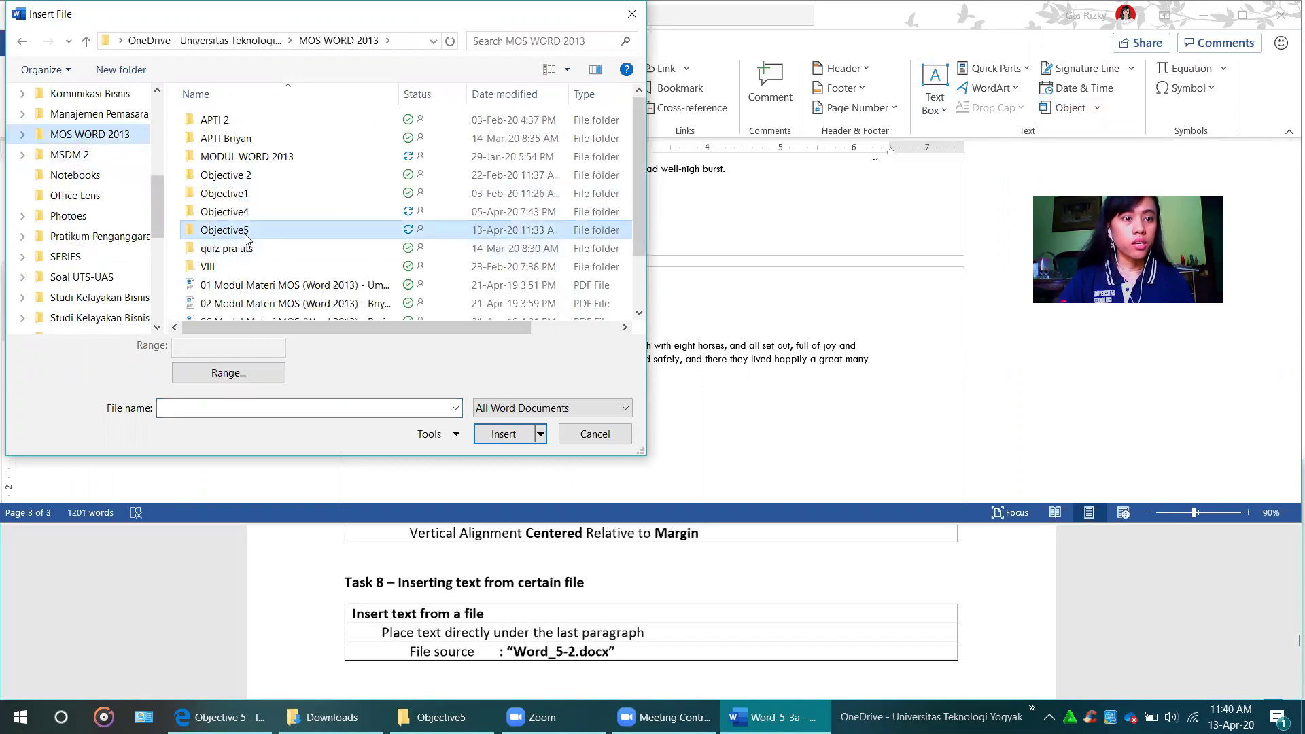
pyautogui.click(246, 141)
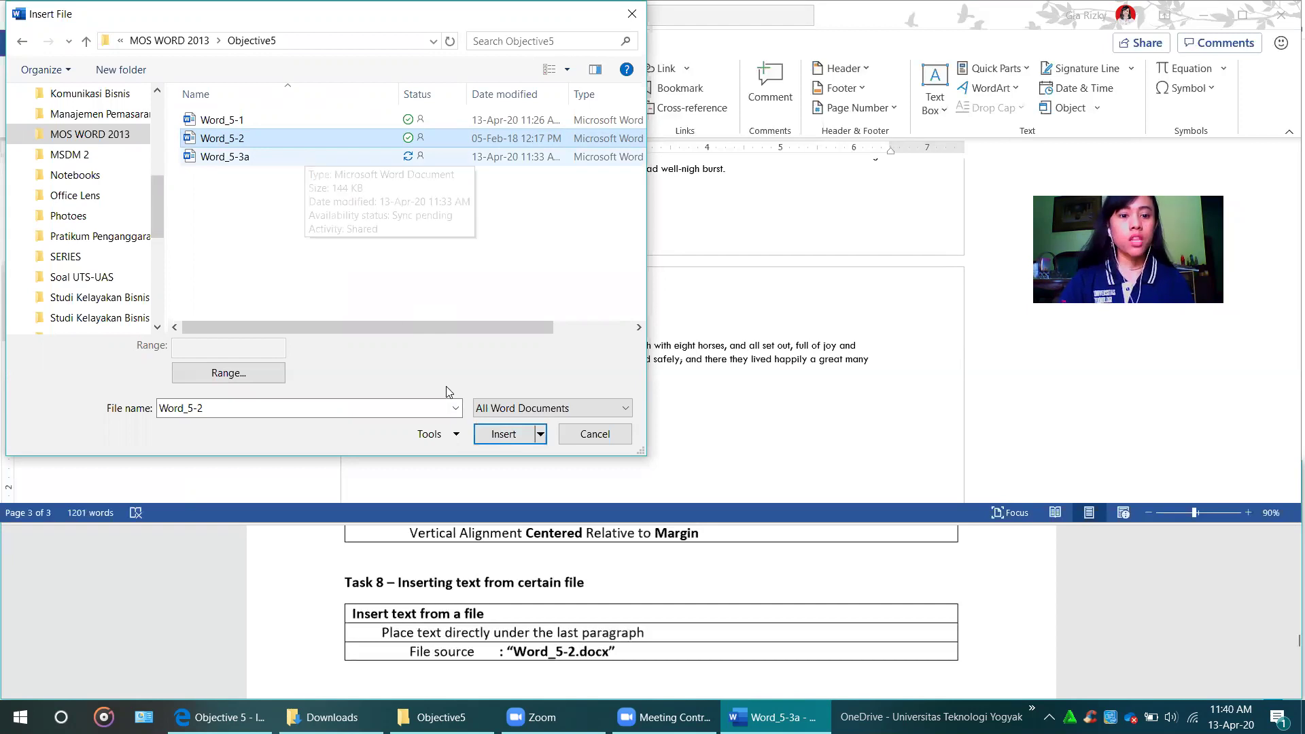
pyautogui.click(496, 436)
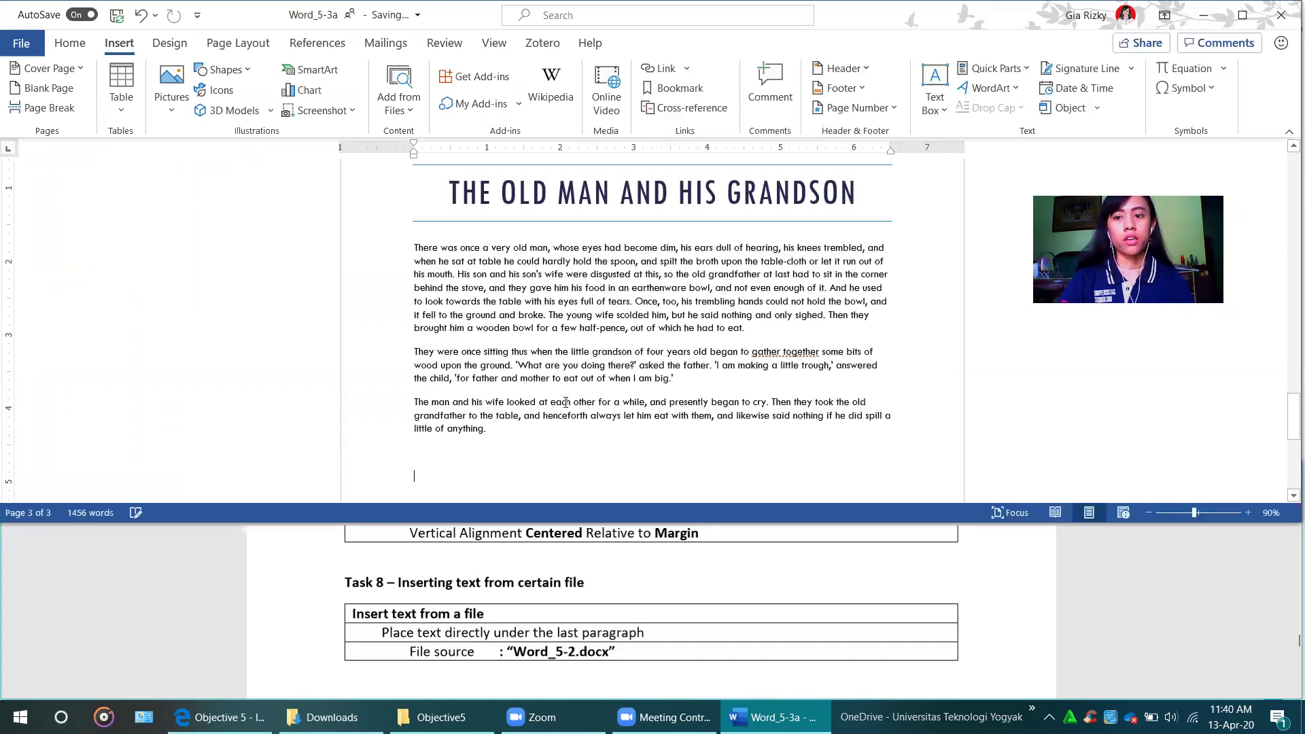
# Open Word_5-2 from the Objective5 folder and compare its text with the text inserted in Word_5-3a.
pyautogui.scroll(3, 565, 402)
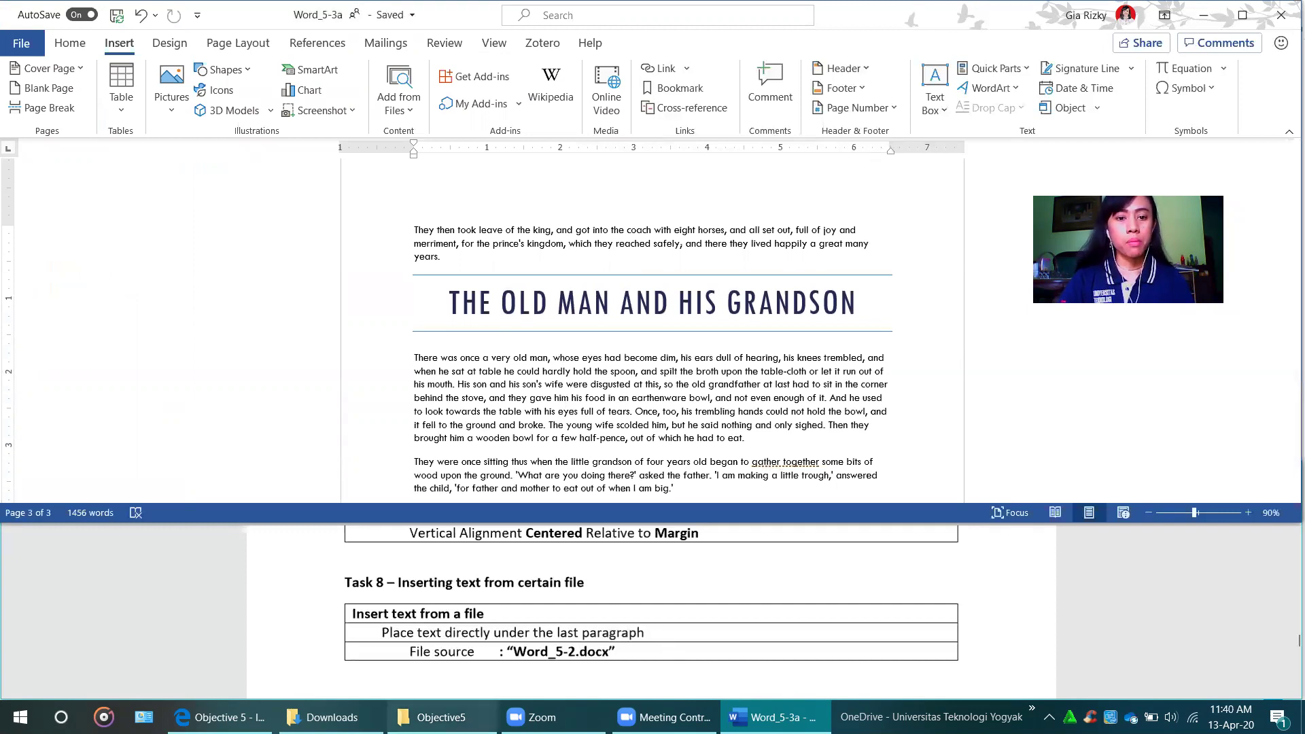
pyautogui.click(442, 717)
pyautogui.click(261, 125)
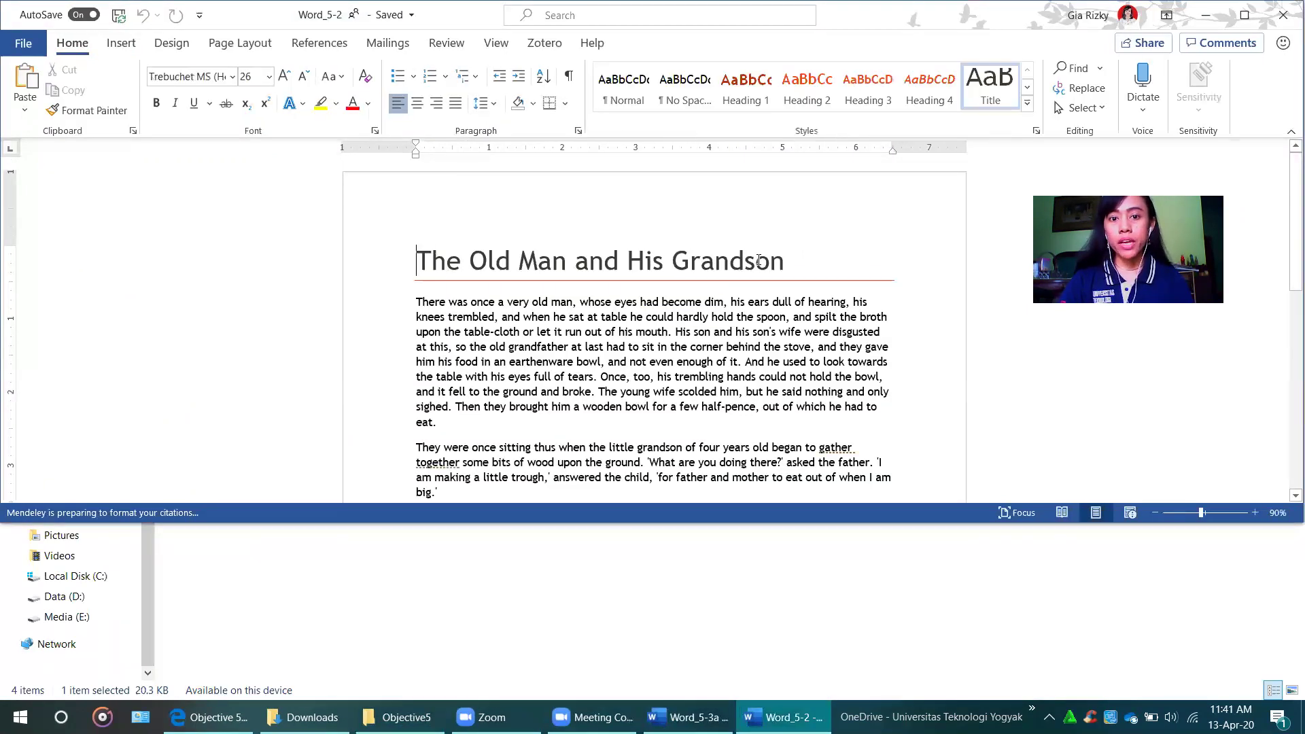
pyautogui.scroll(-5, 760, 262)
pyautogui.scroll(5, 760, 262)
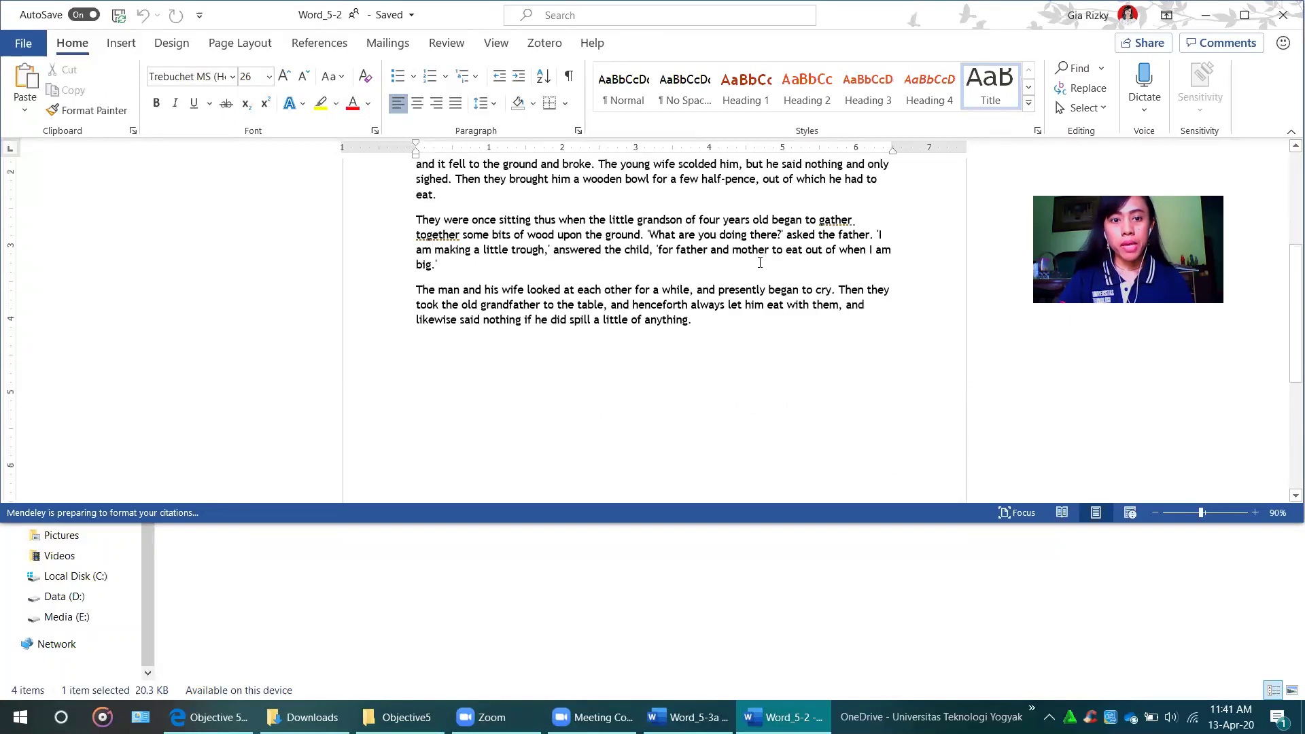
pyautogui.scroll(-3, 572, 278)
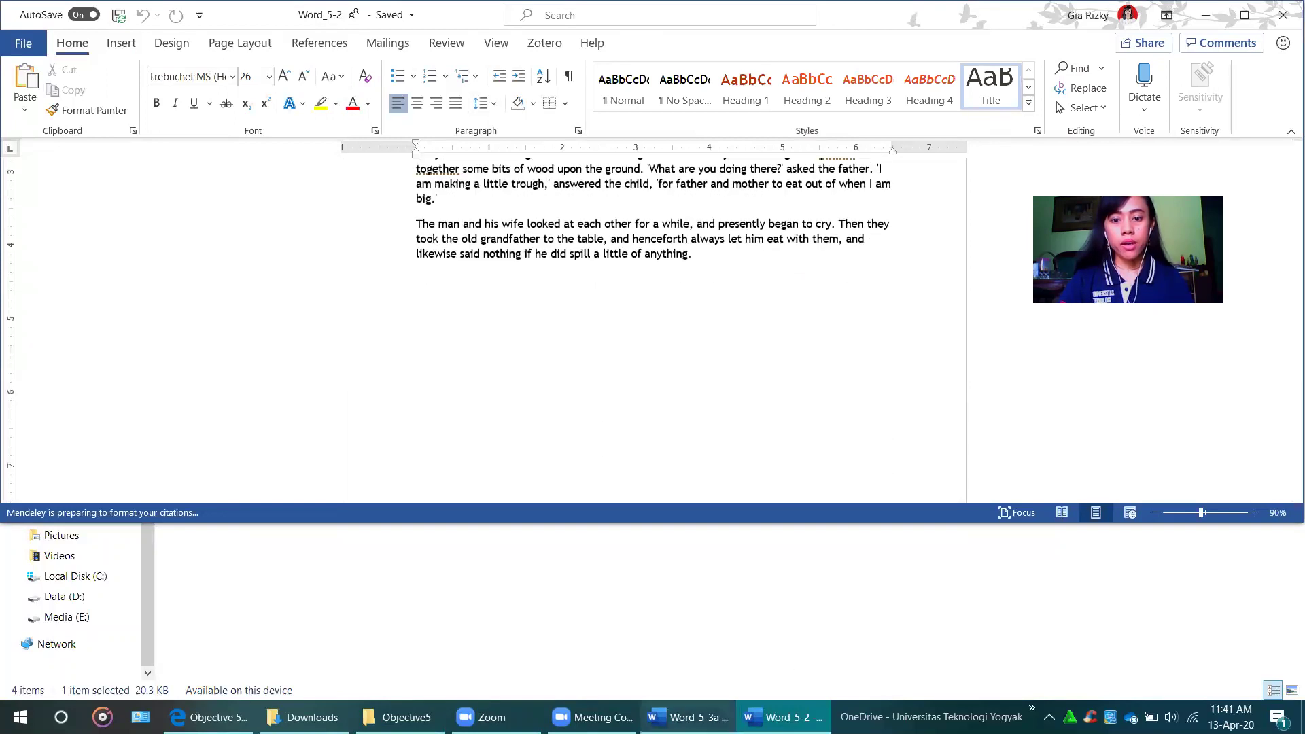
pyautogui.click(688, 717)
pyautogui.scroll(-1, 545, 294)
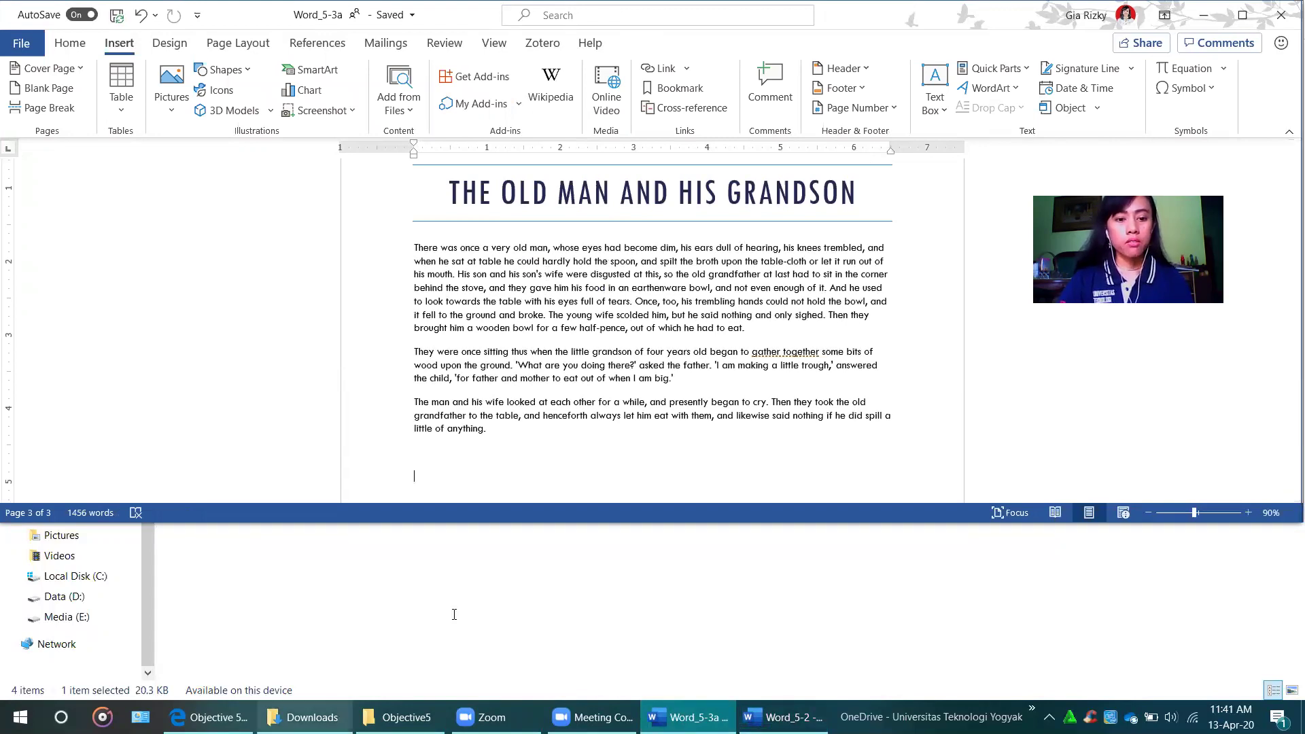
# Switch to the Objective 5 lecture PDF and check for any tasks following Task 8.
pyautogui.click(211, 717)
pyautogui.scroll(-2, 454, 615)
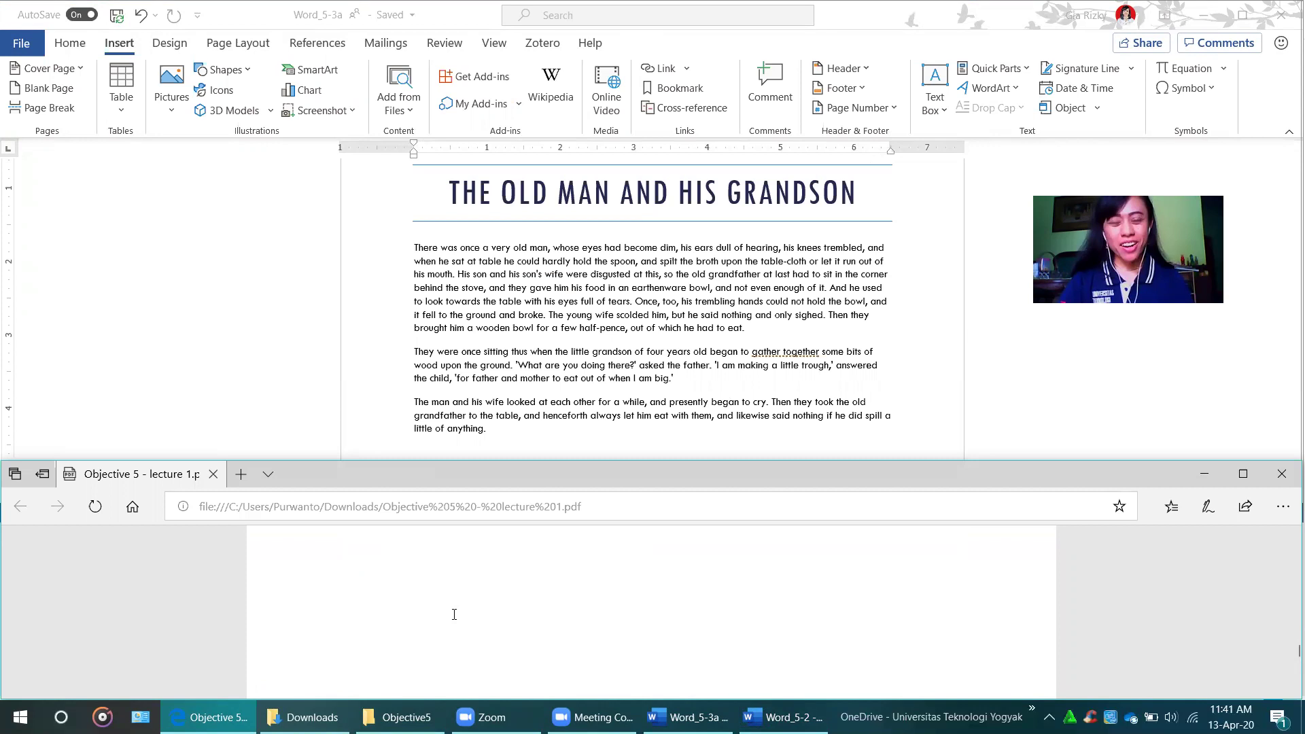
pyautogui.scroll(1, 454, 614)
pyautogui.scroll(1, 454, 614)
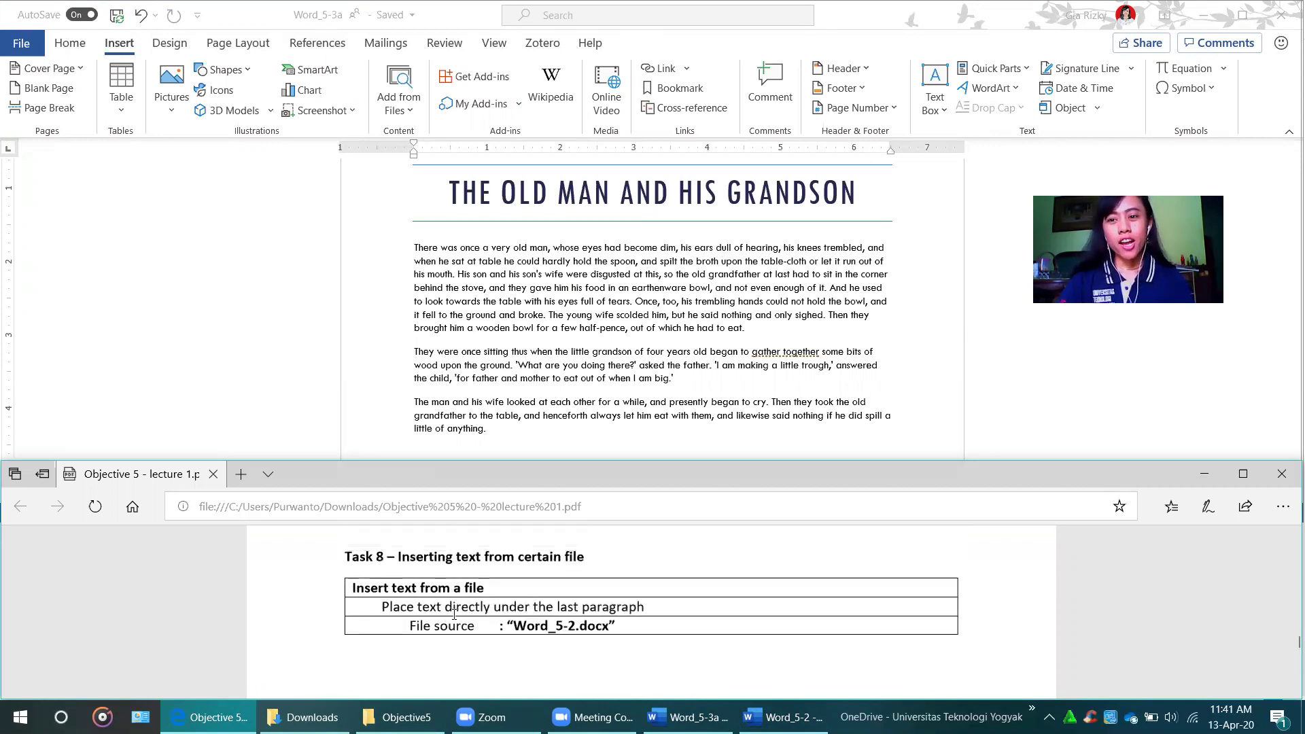